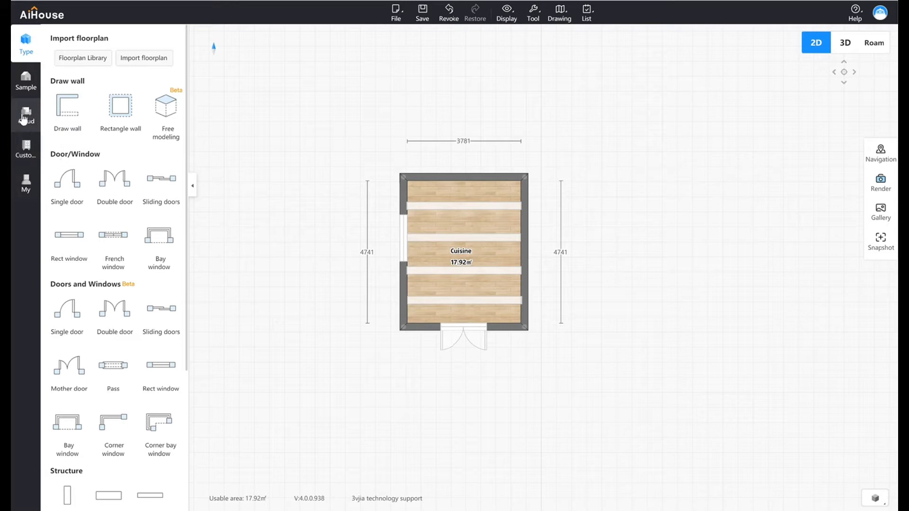
# Show the room in 3D and cover the kitchen floor with the light brown plank from the Herringbone wood floors.
pyautogui.click(26, 116)
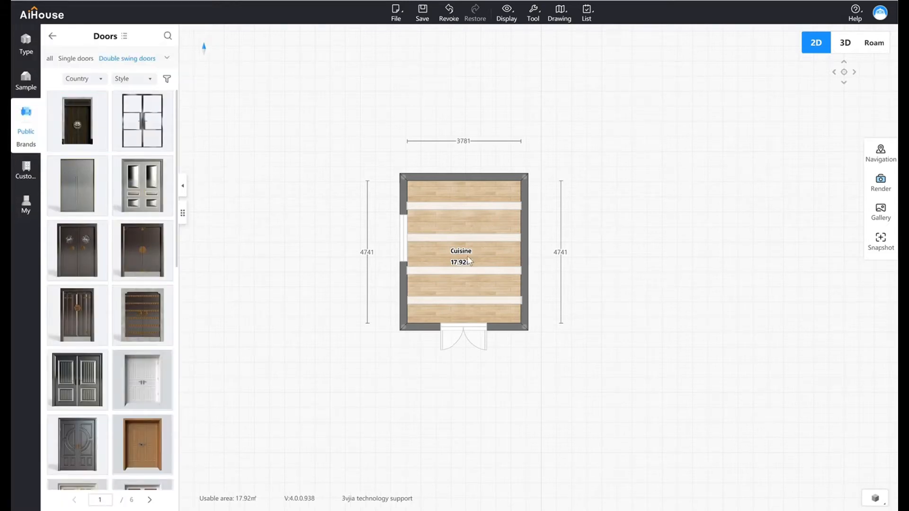
pyautogui.click(844, 50)
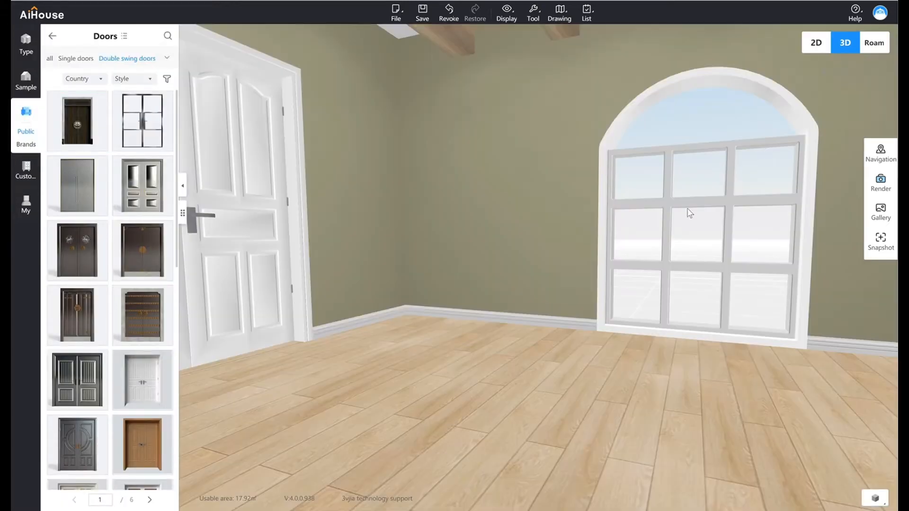
pyautogui.moveTo(457, 317); pyautogui.dragTo(562, 400)
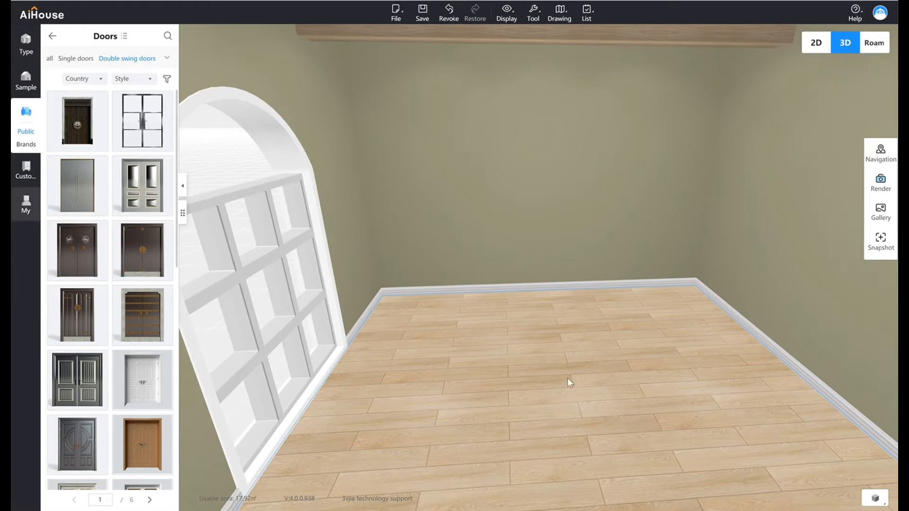
pyautogui.click(52, 37)
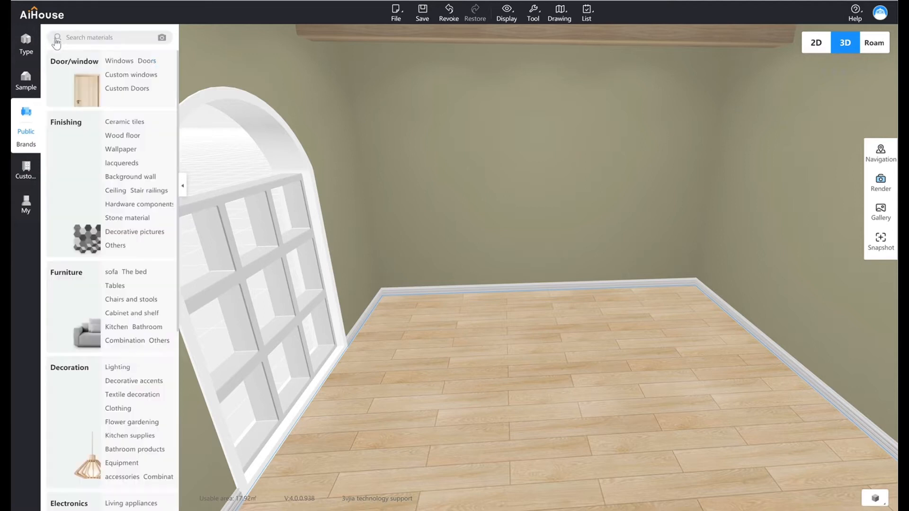
pyautogui.click(124, 136)
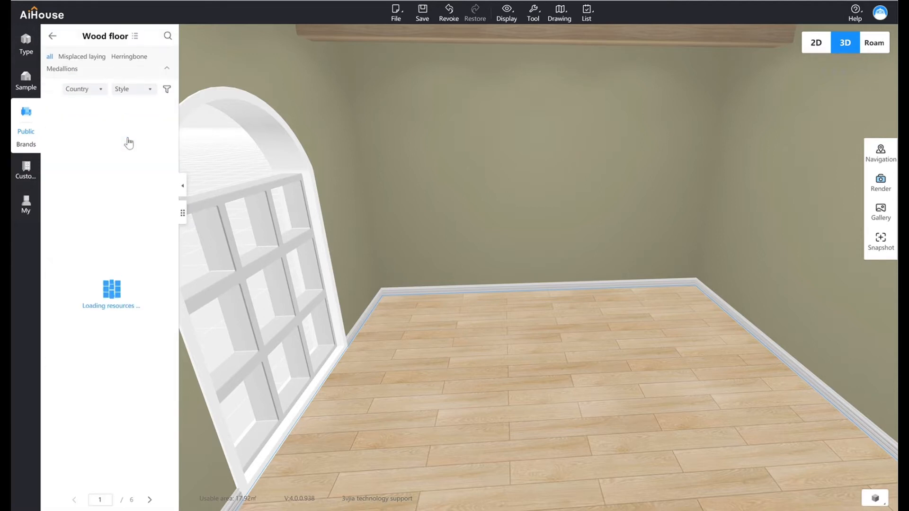
pyautogui.click(135, 58)
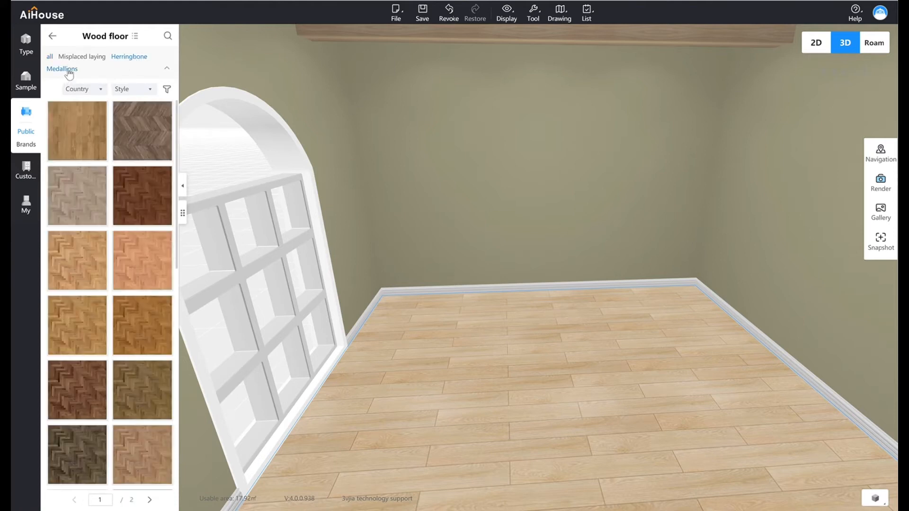
pyautogui.click(89, 124)
pyautogui.click(513, 411)
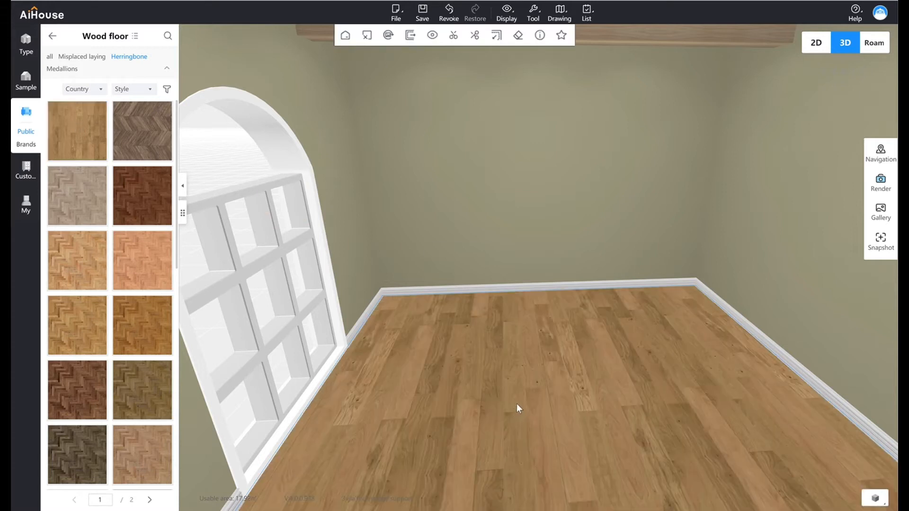
pyautogui.moveTo(516, 403); pyautogui.dragTo(570, 379)
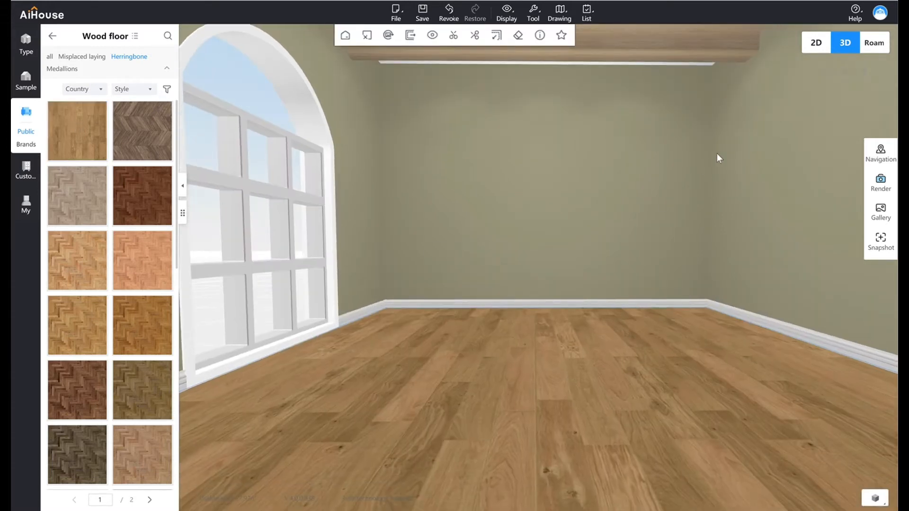
pyautogui.moveTo(714, 137)
pyautogui.mouseDown()
pyautogui.moveTo(666, 124)
pyautogui.moveTo(707, 149)
pyautogui.mouseUp()
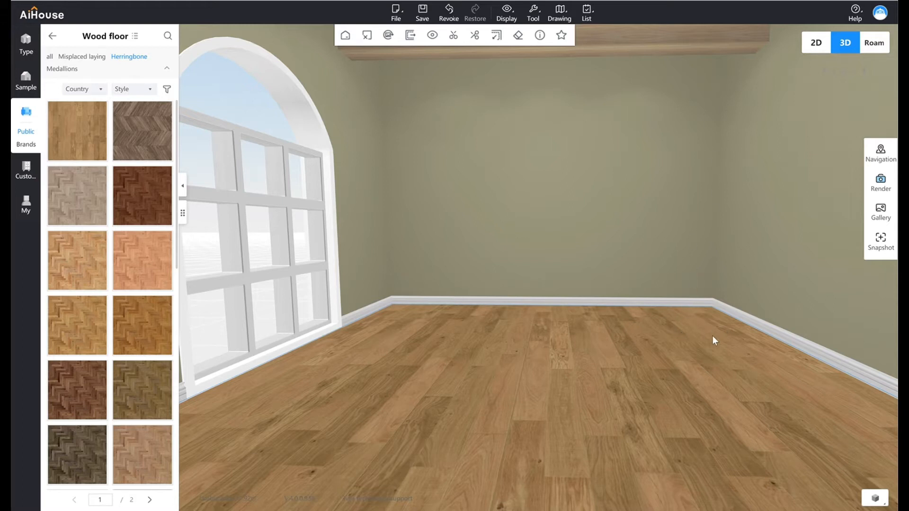
# Place a structural column in the upper-right inner corner of the kitchen in the 2D plan.
pyautogui.click(52, 37)
pyautogui.click(28, 171)
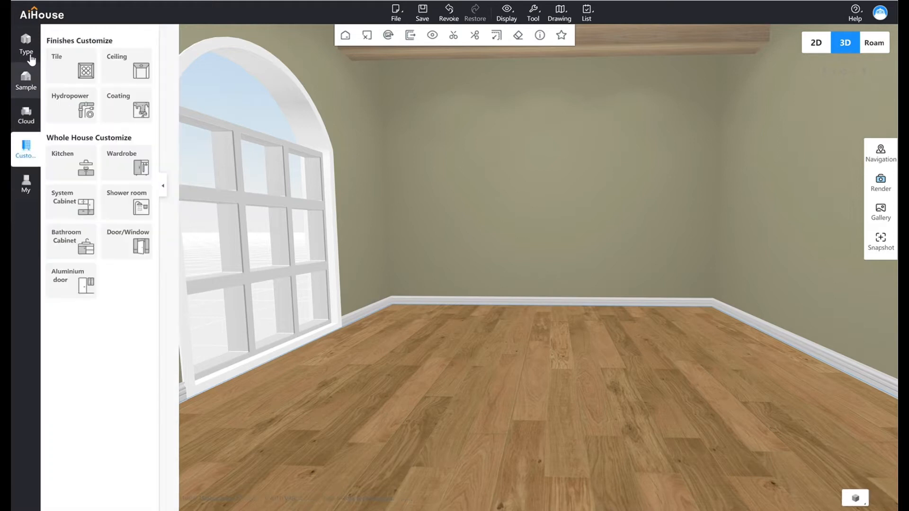
pyautogui.click(29, 53)
pyautogui.click(816, 45)
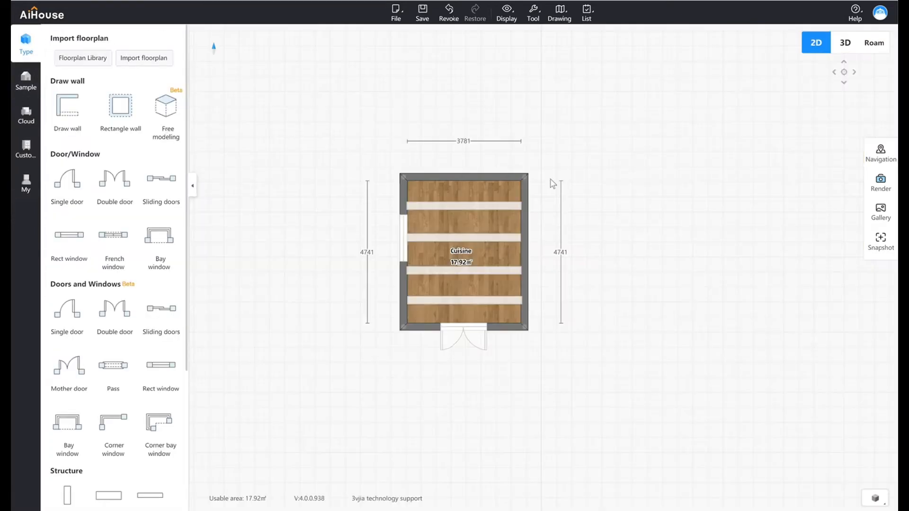
pyautogui.scroll(-4, 152, 427)
pyautogui.click(64, 316)
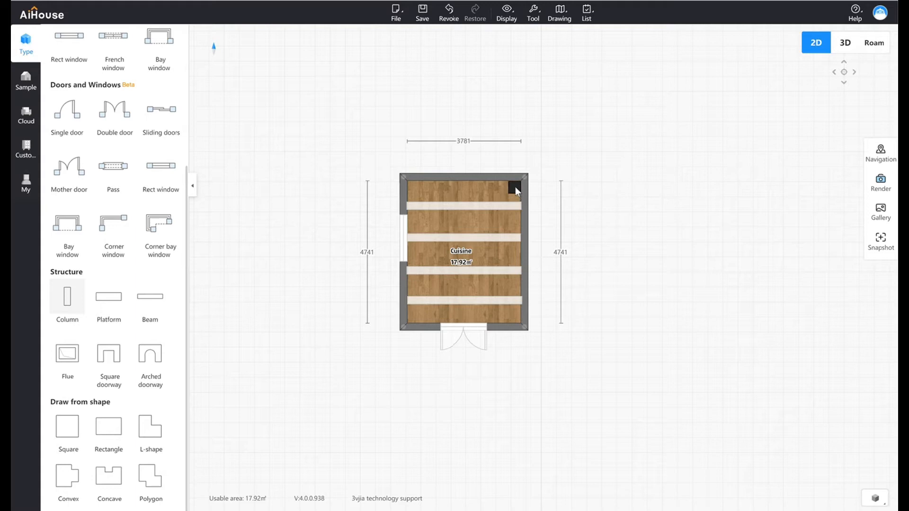
pyautogui.click(515, 186)
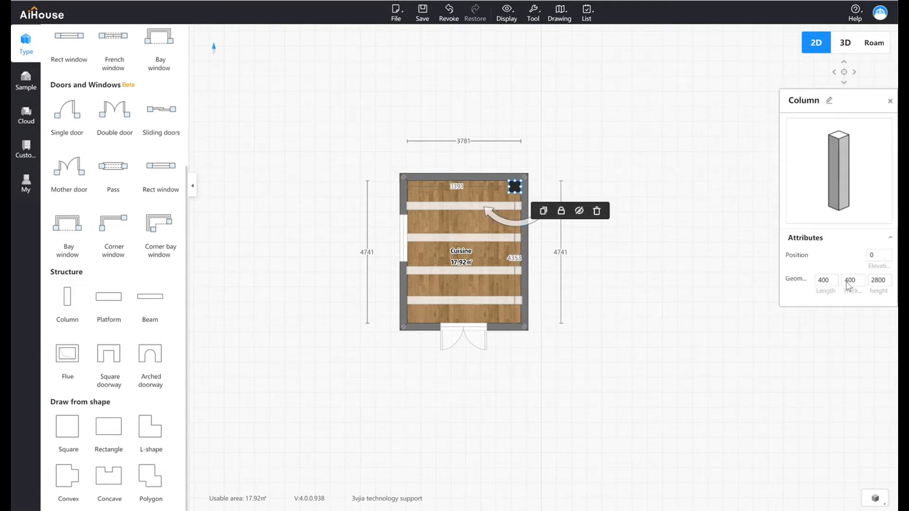
# Set the column's thickness and length to 550 each and move it back flush into the room's inner corner.
pyautogui.doubleClick(849, 280)
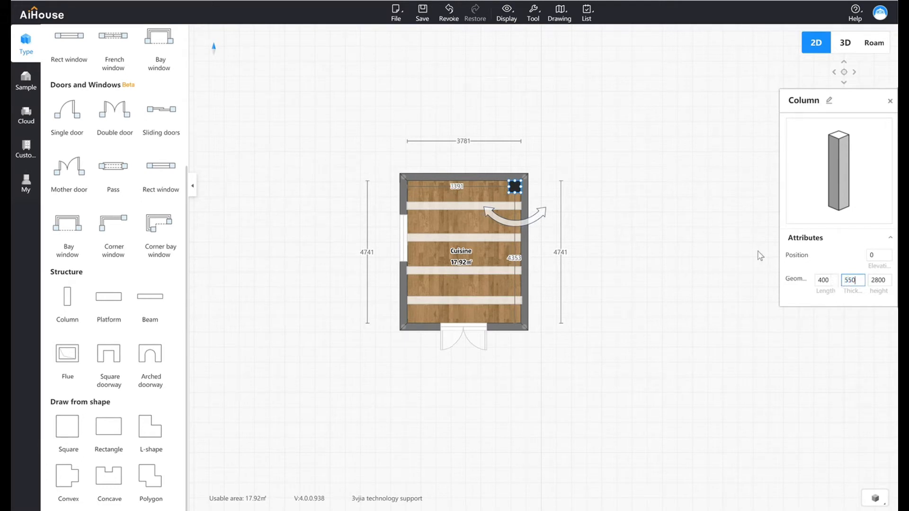
pyautogui.doubleClick(832, 284)
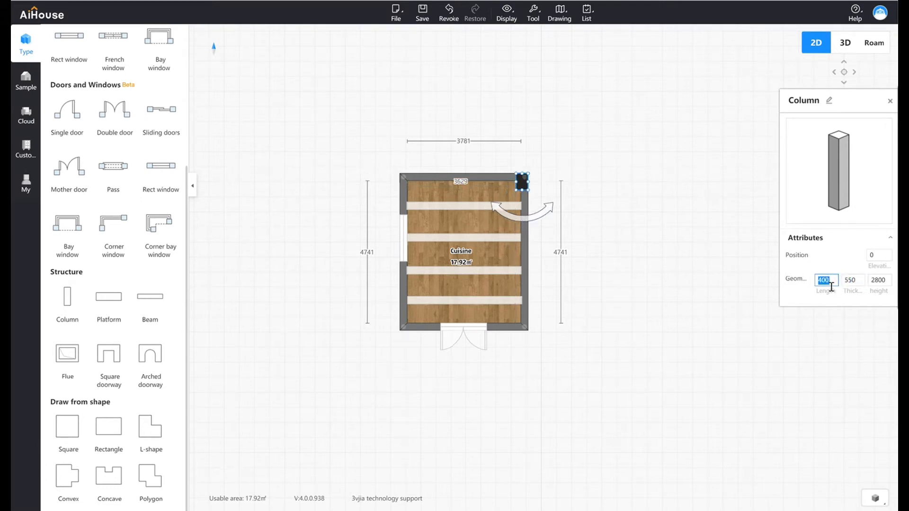
pyautogui.write('550')
pyautogui.press('Return')
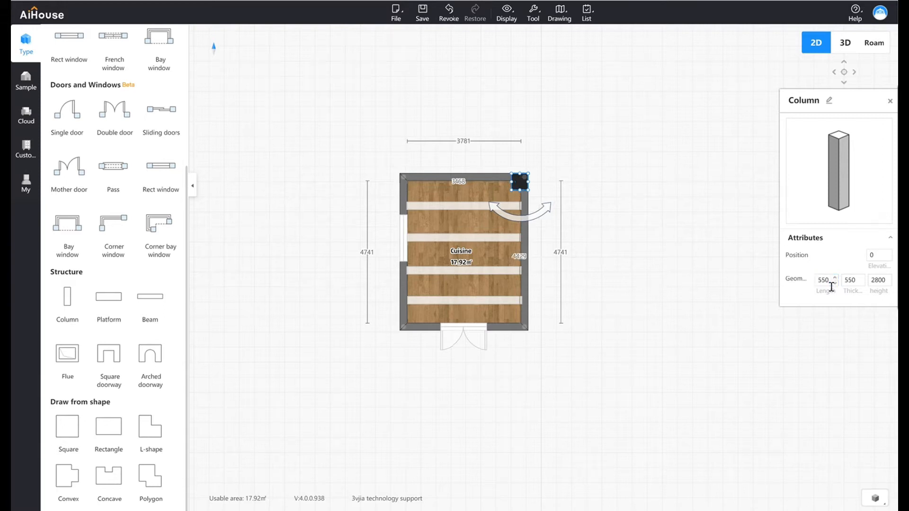
pyautogui.moveTo(519, 177); pyautogui.dragTo(513, 189)
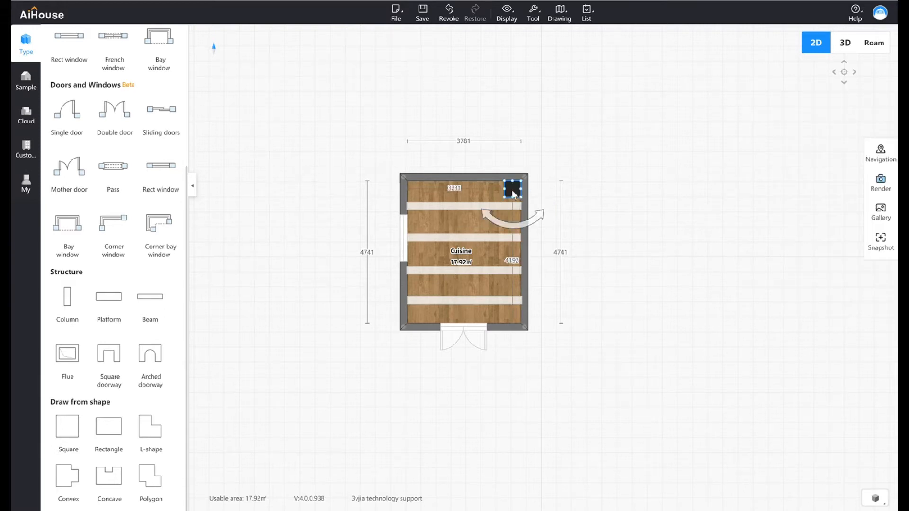
# Show the room in 3D and apply the back wall's Light champagne finish to the corner column.
pyautogui.click(846, 43)
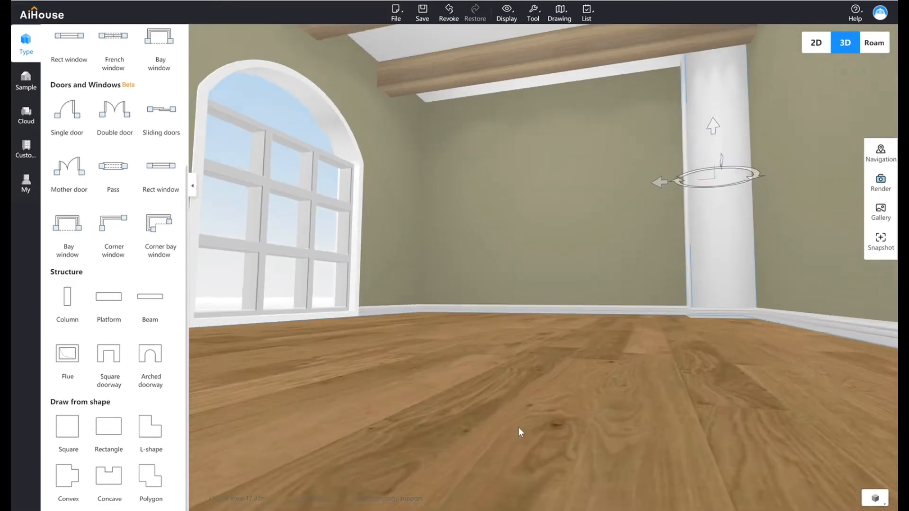
pyautogui.moveTo(519, 428); pyautogui.dragTo(609, 465)
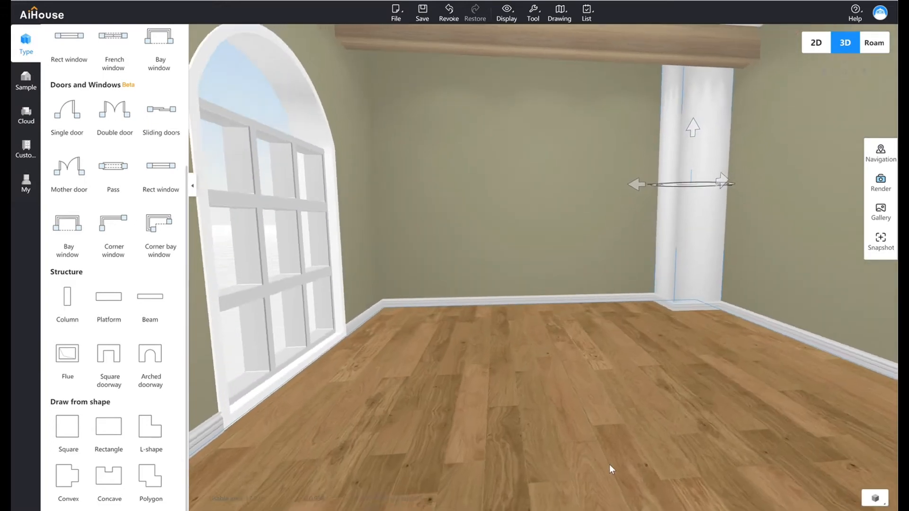
pyautogui.click(613, 221)
pyautogui.click(523, 39)
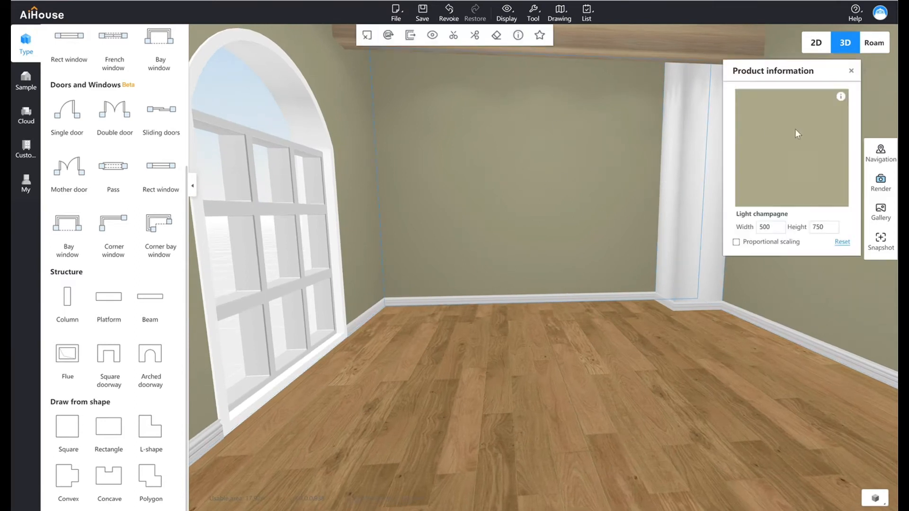
pyautogui.moveTo(798, 129)
pyautogui.mouseDown()
pyautogui.moveTo(755, 167)
pyautogui.moveTo(691, 187)
pyautogui.mouseUp()
pyautogui.moveTo(644, 376); pyautogui.dragTo(638, 376)
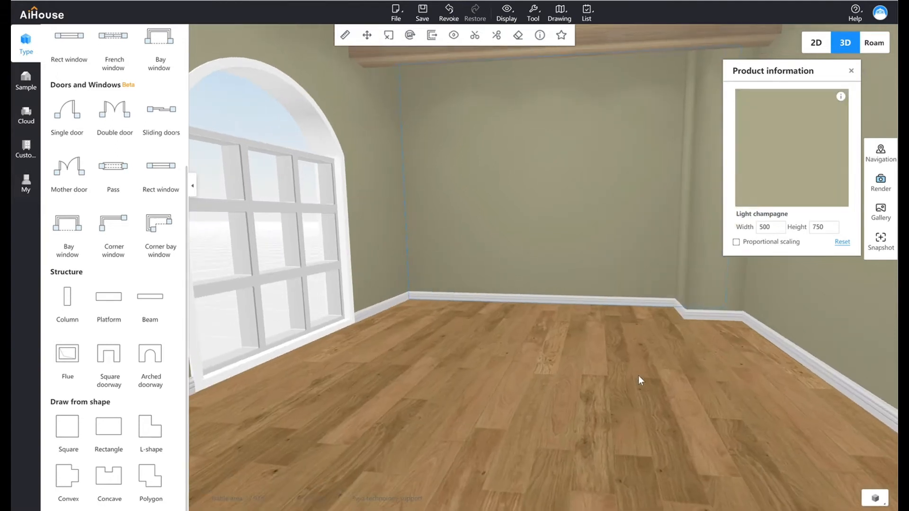
# Open the custom kitchen cabinet design environment for the room.
pyautogui.click(662, 353)
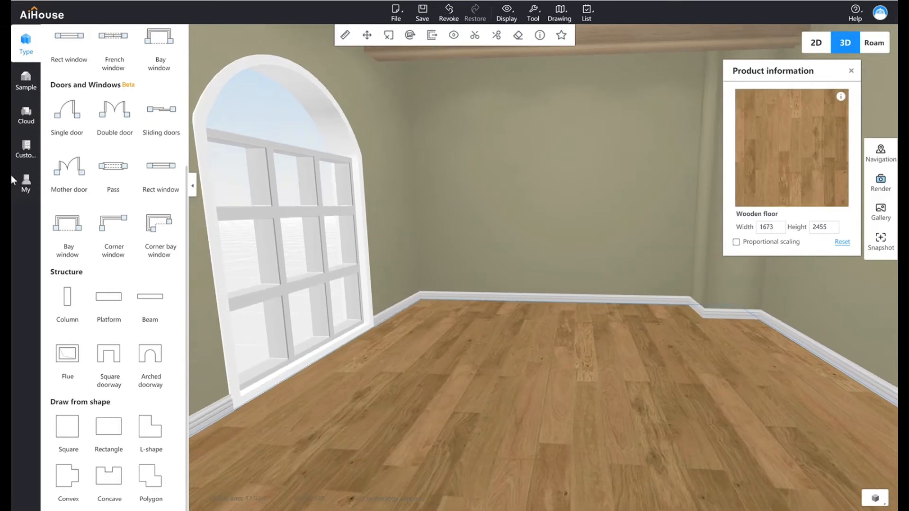
pyautogui.click(24, 152)
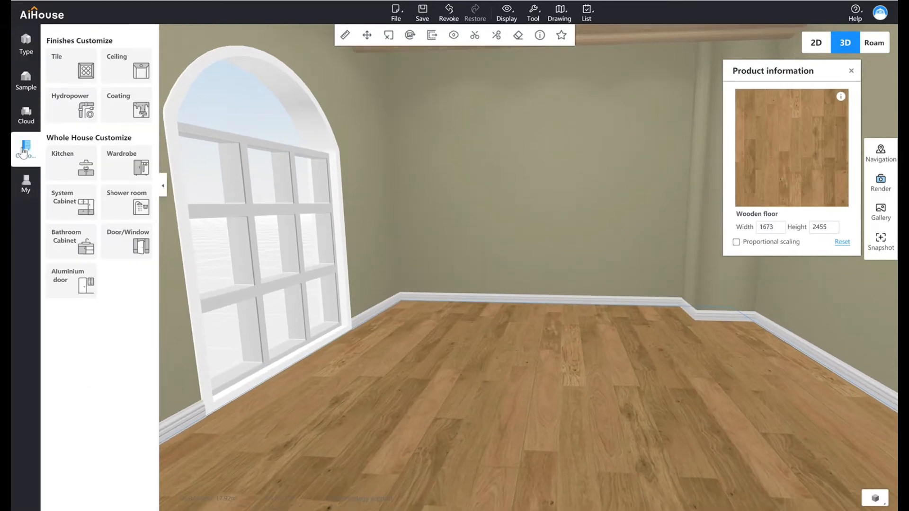
pyautogui.click(72, 161)
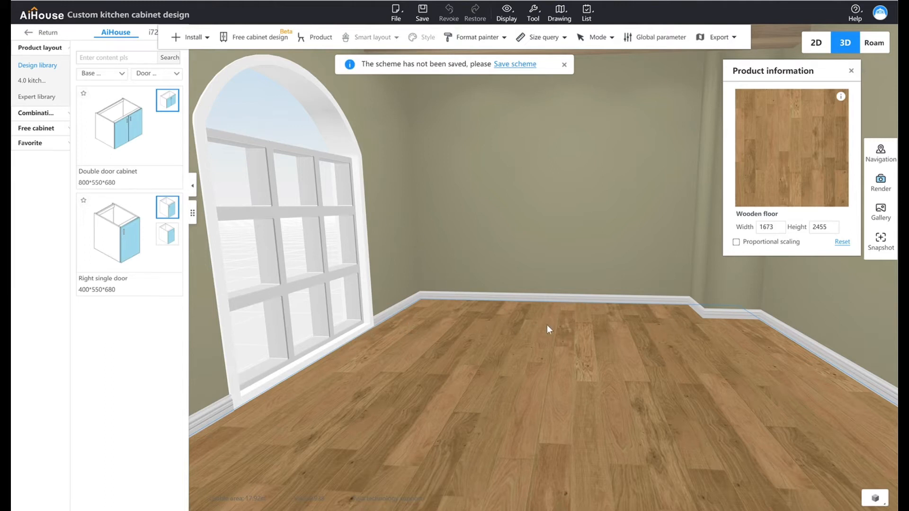
pyautogui.moveTo(444, 316); pyautogui.dragTo(445, 325)
pyautogui.scroll(2, 467, 303)
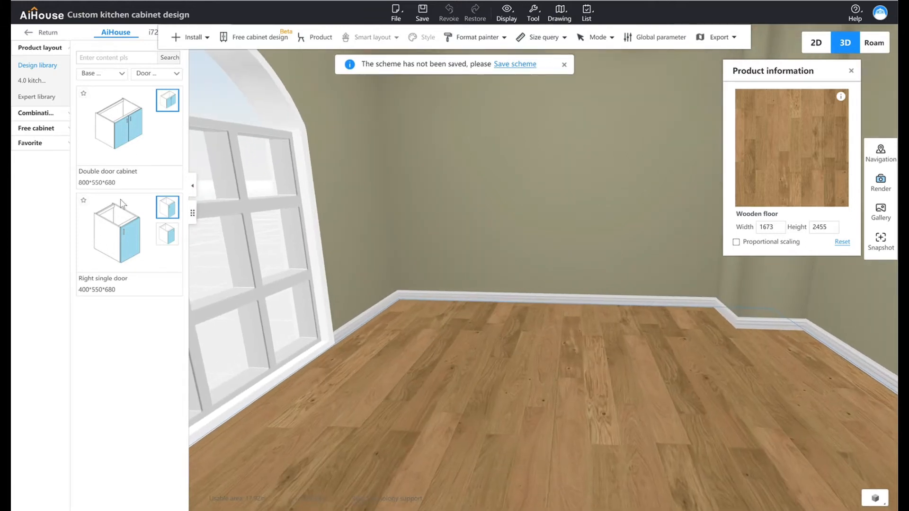
# Switch the cabinet catalogue to the 4.0 kitchen library and browse its open-door base cabinets.
pyautogui.click(120, 73)
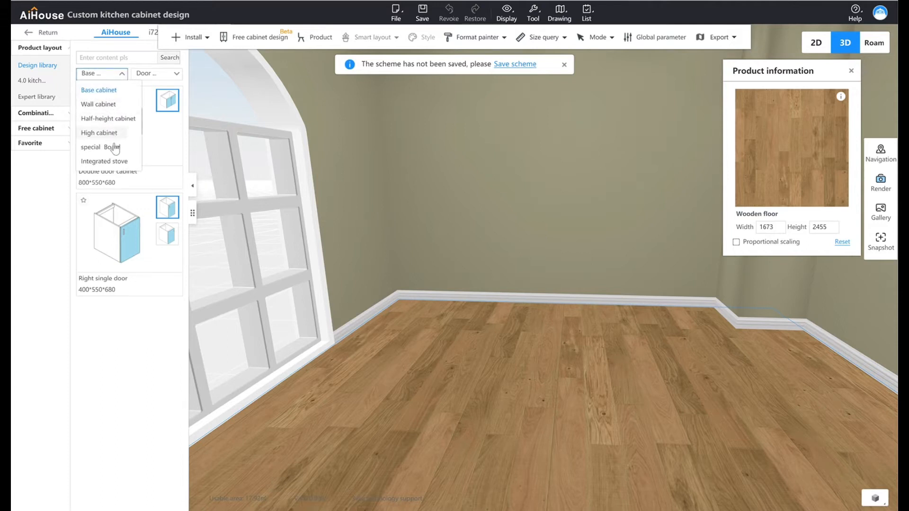
pyautogui.click(24, 83)
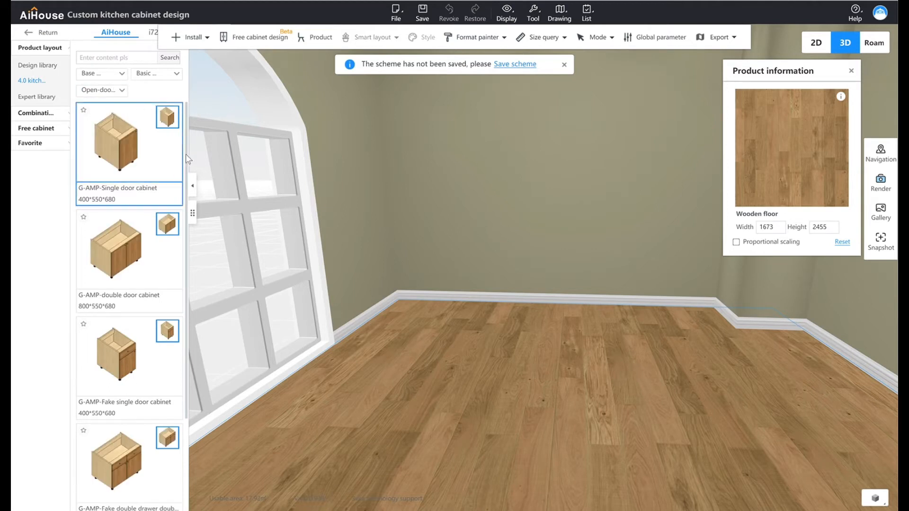
pyautogui.scroll(-1, 196, 186)
pyautogui.scroll(-3, 196, 186)
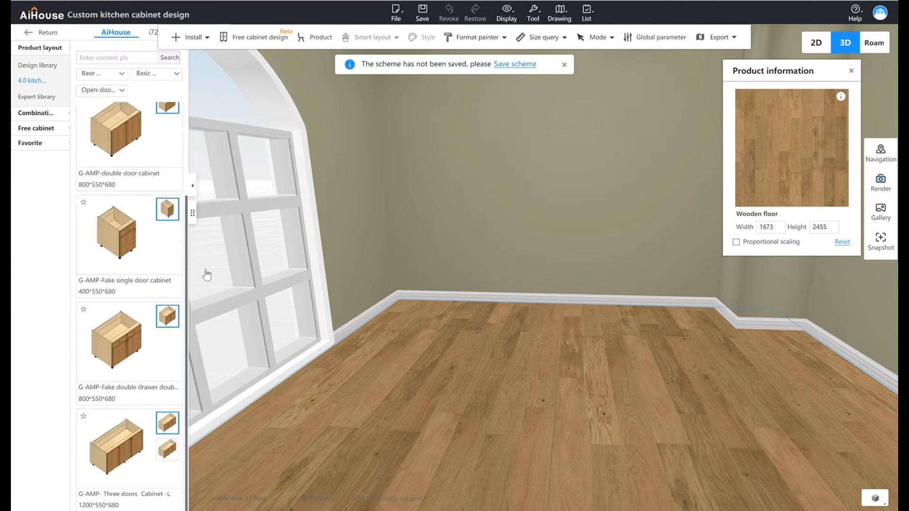
pyautogui.scroll(3, 206, 265)
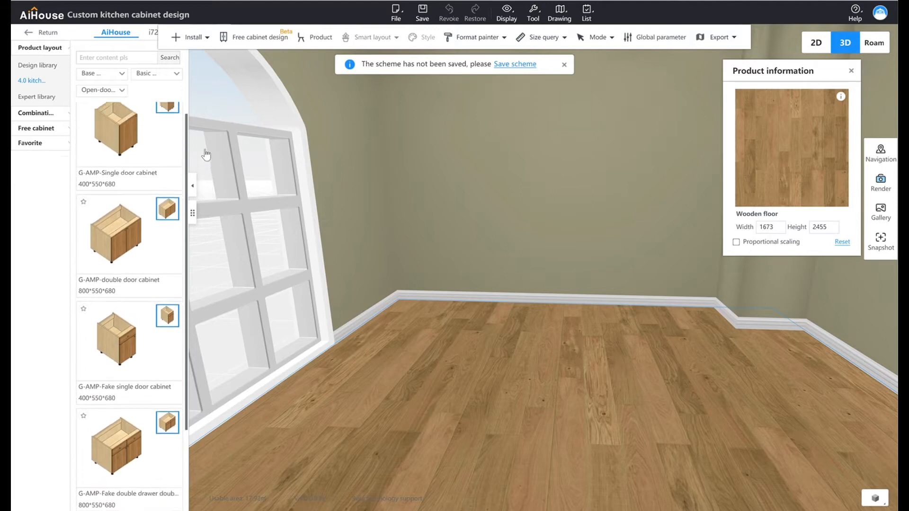
# Filter the catalogue to base cabinets without handle of the Drawer base cabinet type and browse the models.
pyautogui.click(174, 75)
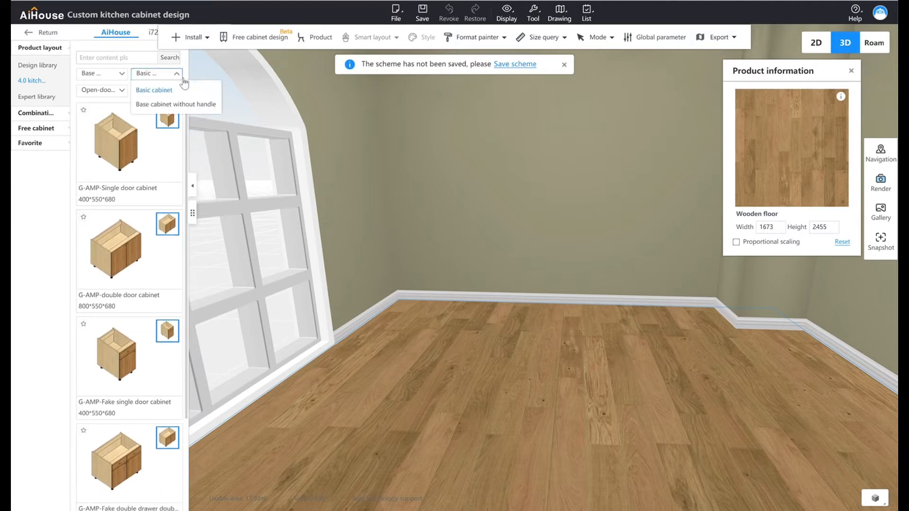
pyautogui.click(174, 107)
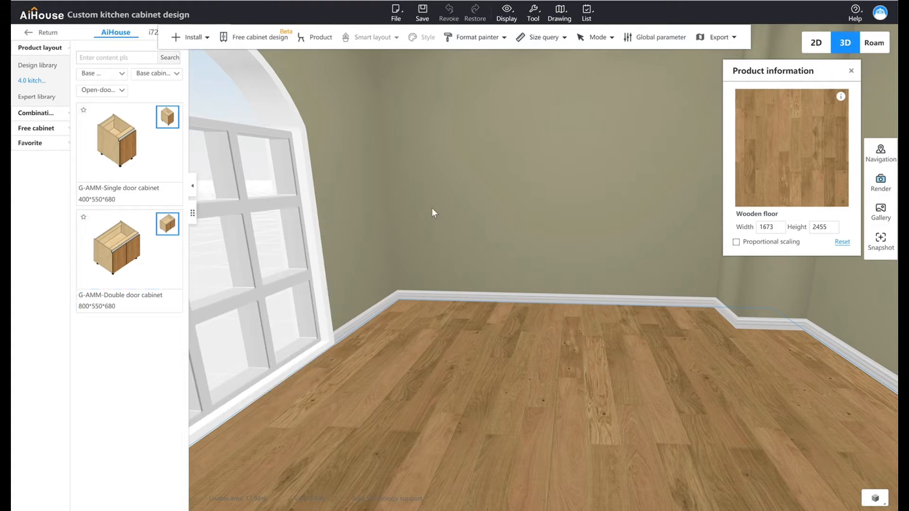
pyautogui.moveTo(447, 338)
pyautogui.mouseDown()
pyautogui.moveTo(457, 350)
pyautogui.moveTo(447, 354)
pyautogui.mouseUp()
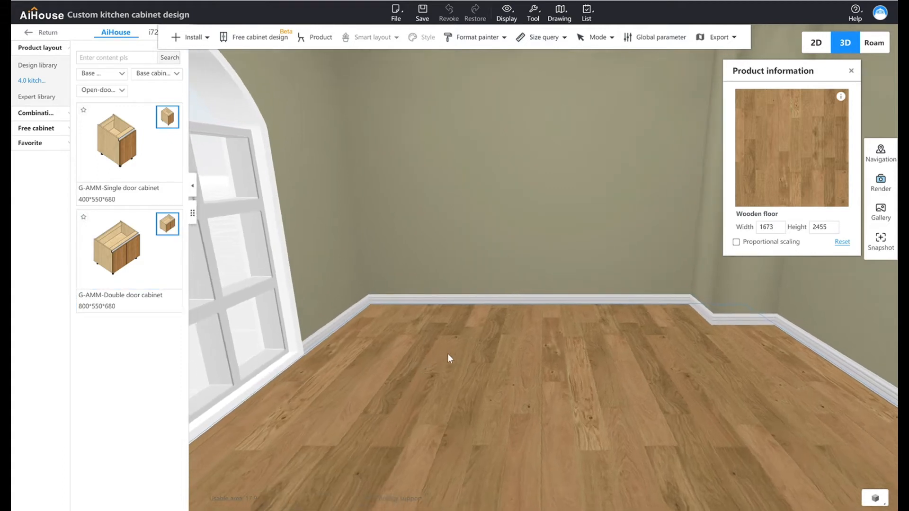
pyautogui.click(120, 90)
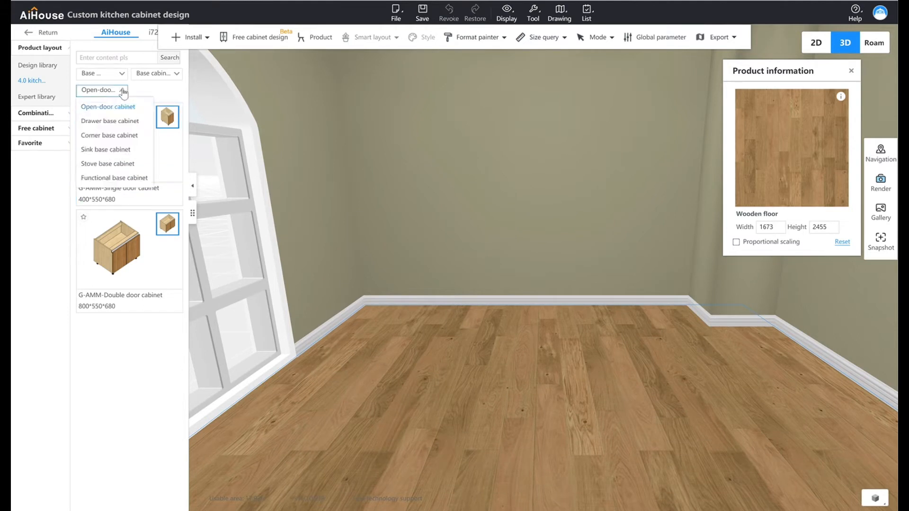
pyautogui.click(107, 122)
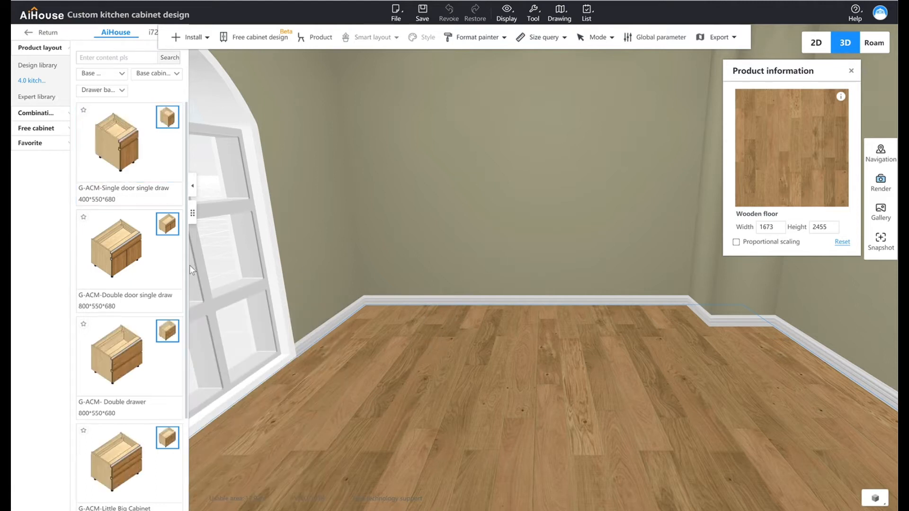
pyautogui.moveTo(190, 270); pyautogui.dragTo(197, 366)
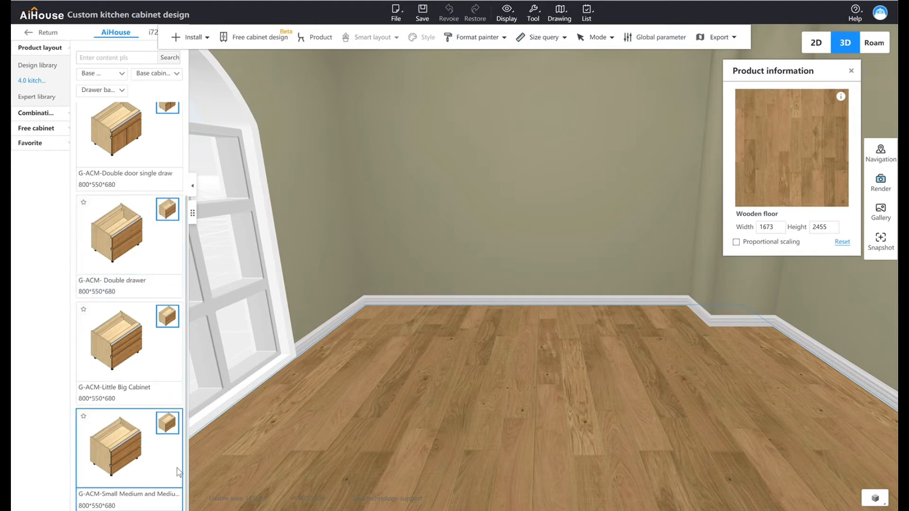
# Filter the catalogue to base cabinets of the Basic cabinet group and the Drawer base cabinet type.
pyautogui.scroll(3, 191, 470)
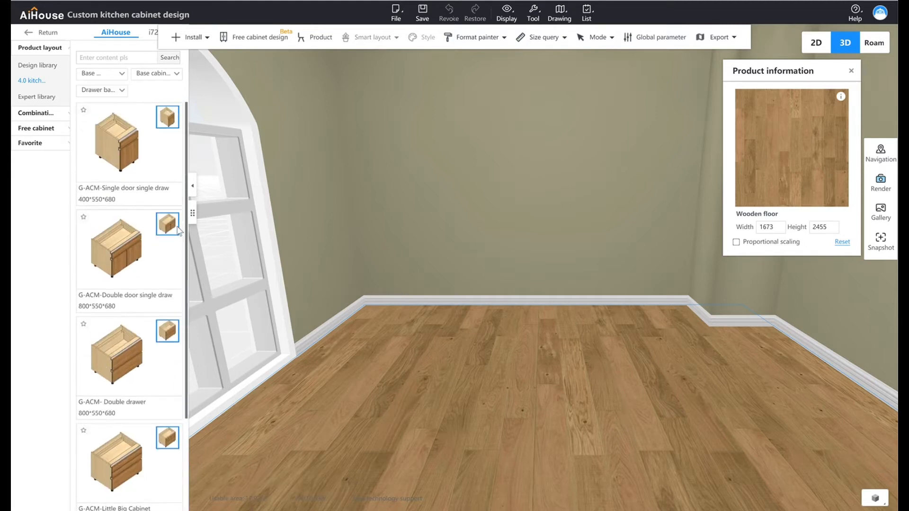
pyautogui.click(121, 92)
pyautogui.click(120, 74)
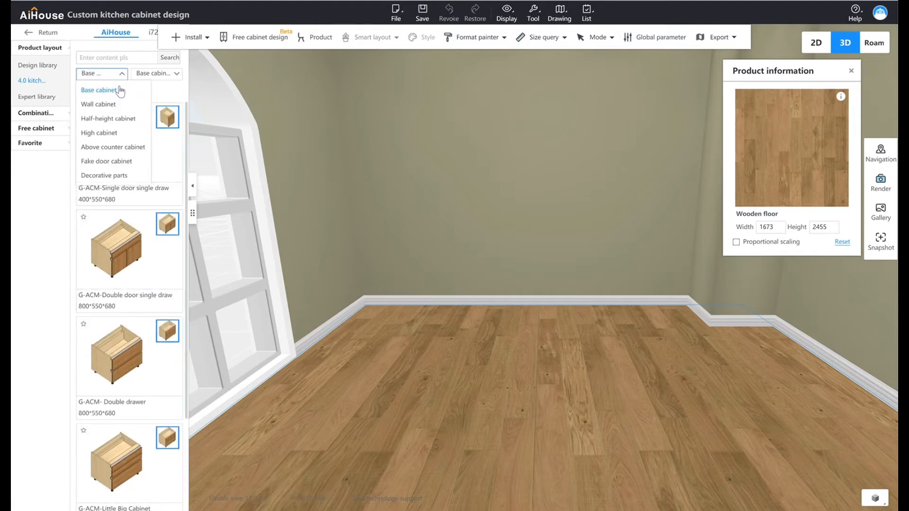
pyautogui.click(120, 90)
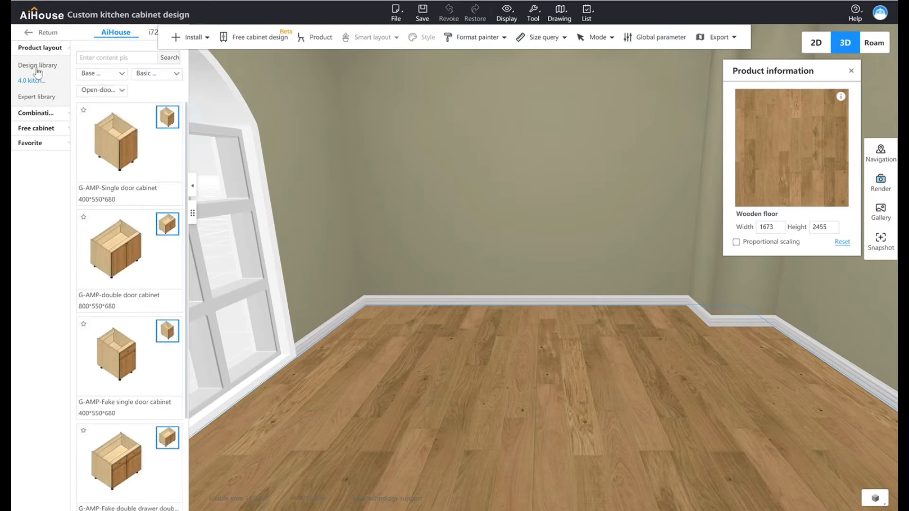
pyautogui.click(164, 74)
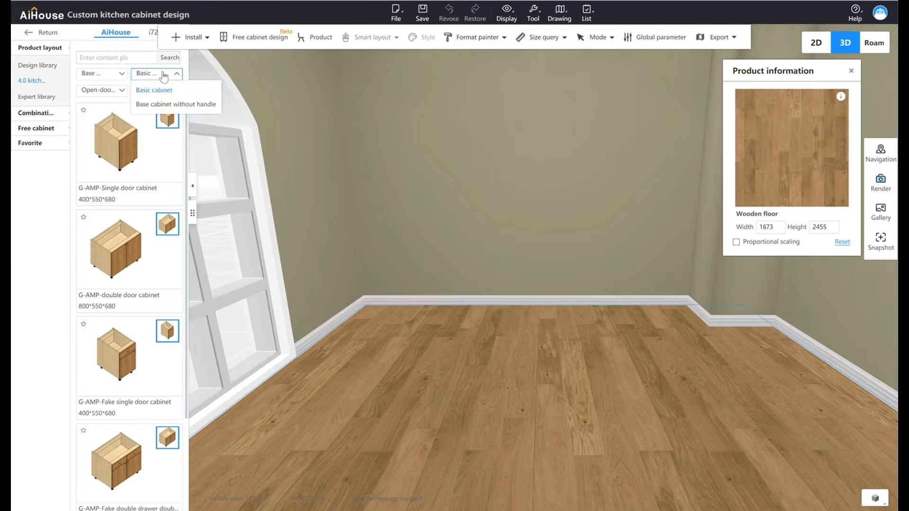
pyautogui.click(116, 91)
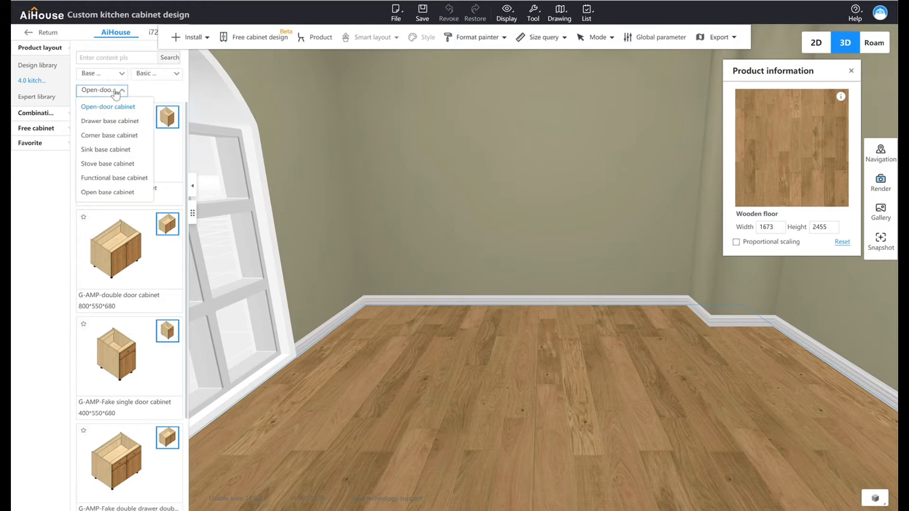
pyautogui.click(117, 124)
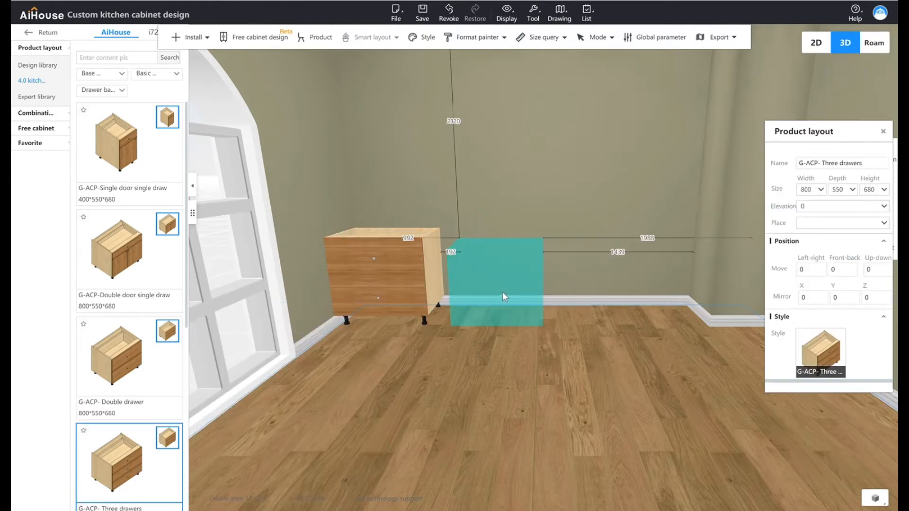
# Place an 800 wide G-ACP-Three drawers cabinet against the back wall, flush beside the existing drawer cabinet.
pyautogui.click(477, 298)
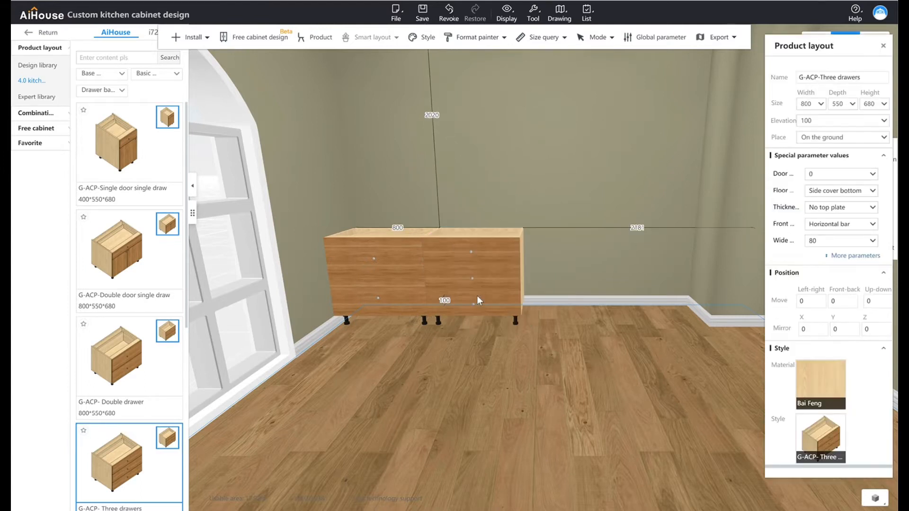
pyautogui.click(479, 297)
pyautogui.moveTo(533, 359); pyautogui.dragTo(543, 361)
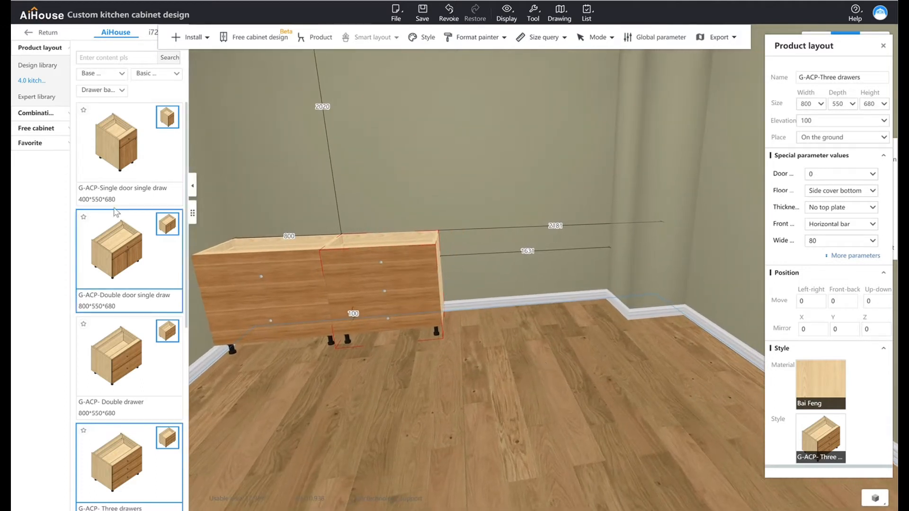
# Filter the catalogue to the Open base cabinet type and place a G-AWP-01 cabinet on the floor in front of the drawer cabinets.
pyautogui.click(121, 90)
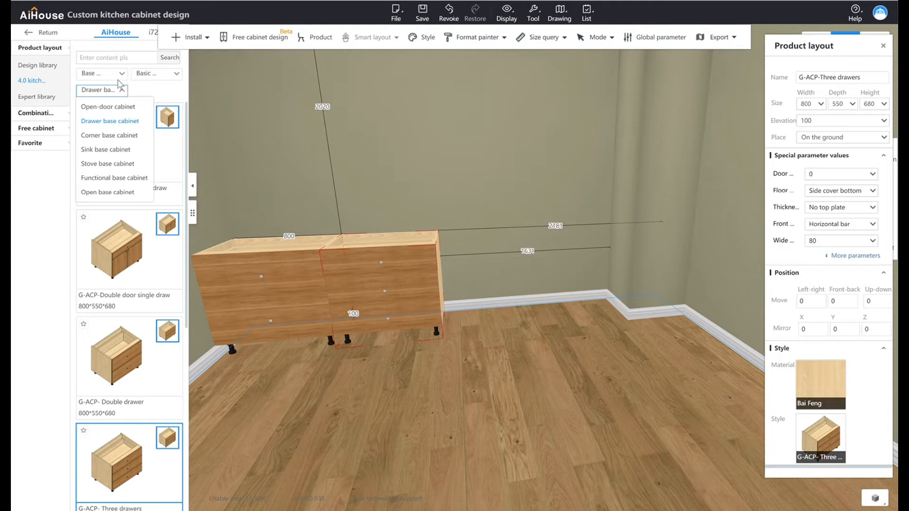
pyautogui.click(117, 192)
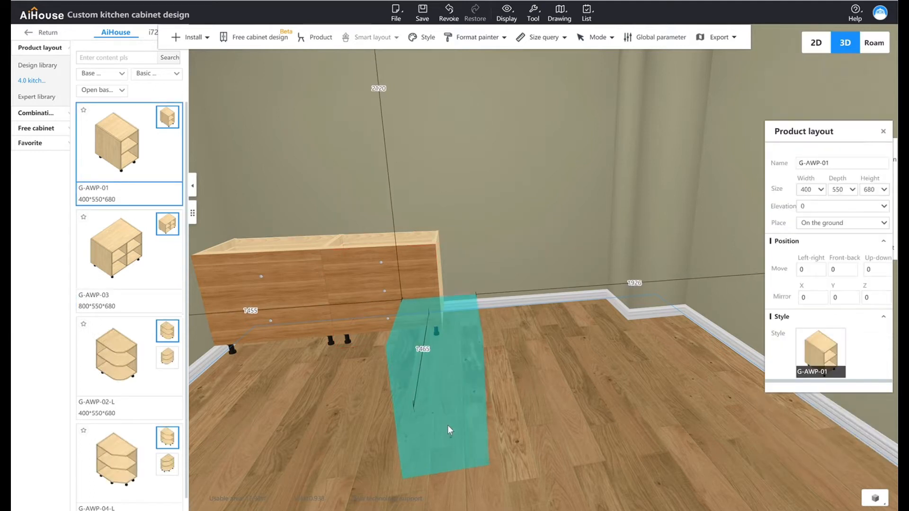
pyautogui.click(430, 377)
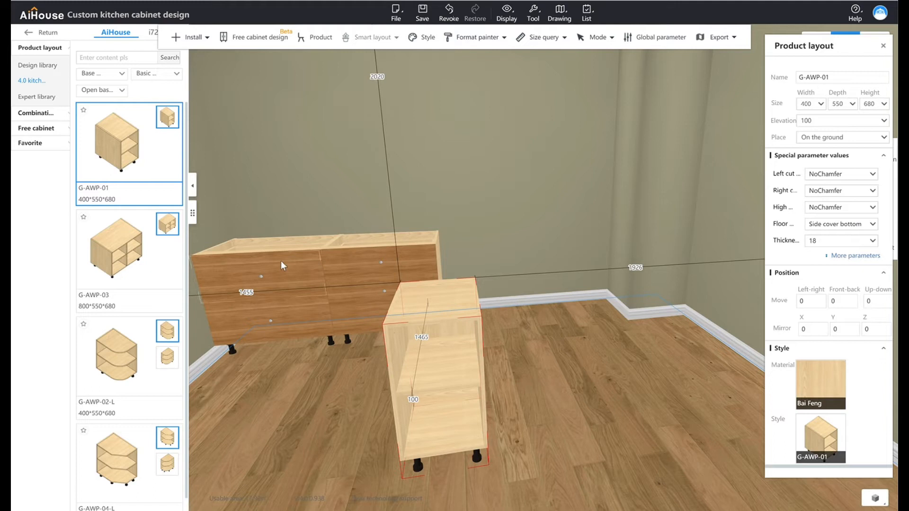
# Set the three-drawer cabinet's width to 1000 and position it along the back wall, about 343 from the other drawer cabinet.
pyautogui.click(394, 237)
pyautogui.moveTo(391, 237); pyautogui.dragTo(466, 255)
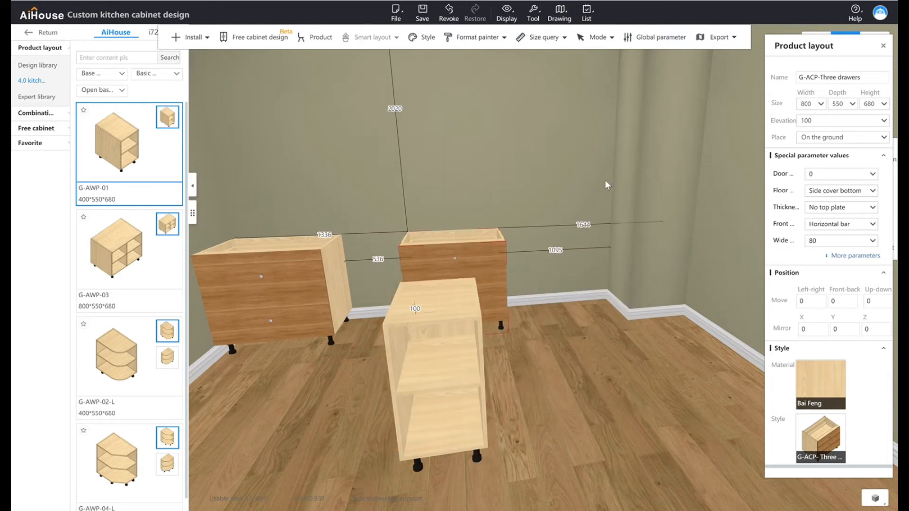
pyautogui.doubleClick(818, 109)
pyautogui.write('1000')
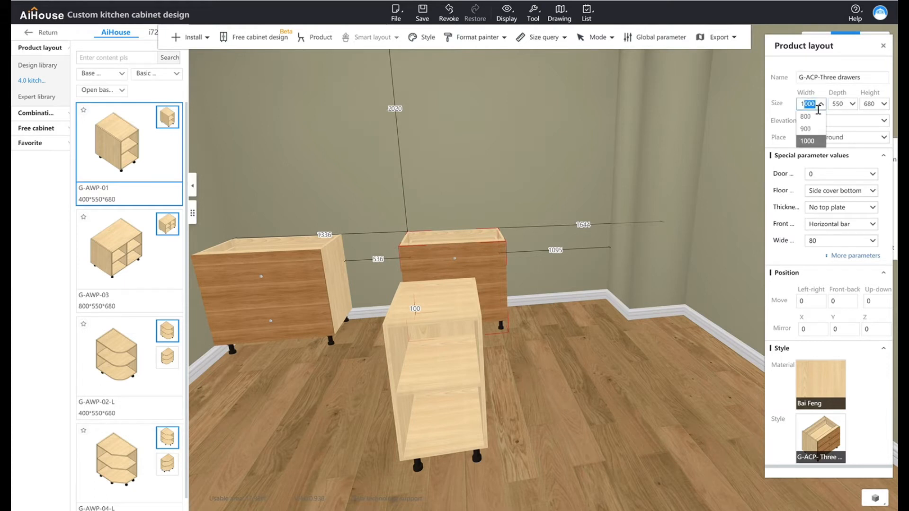
pyautogui.press('Return')
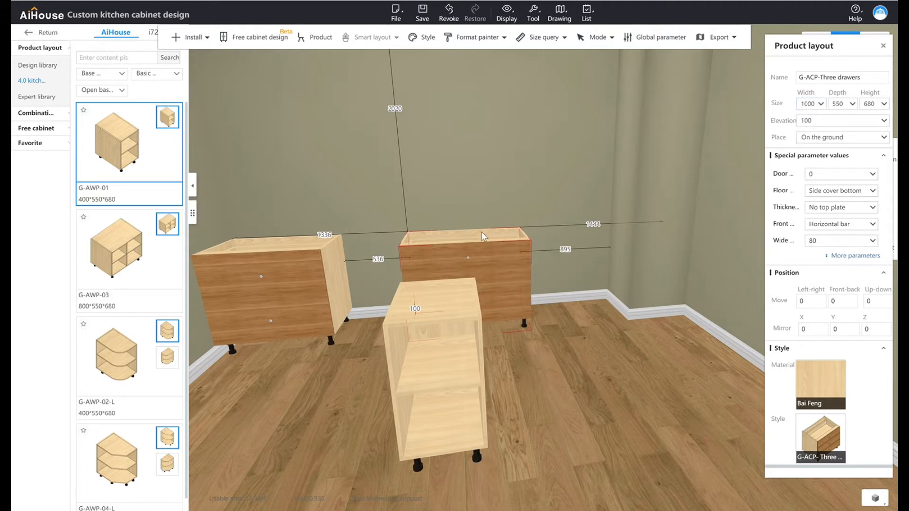
pyautogui.moveTo(470, 234); pyautogui.dragTo(445, 239)
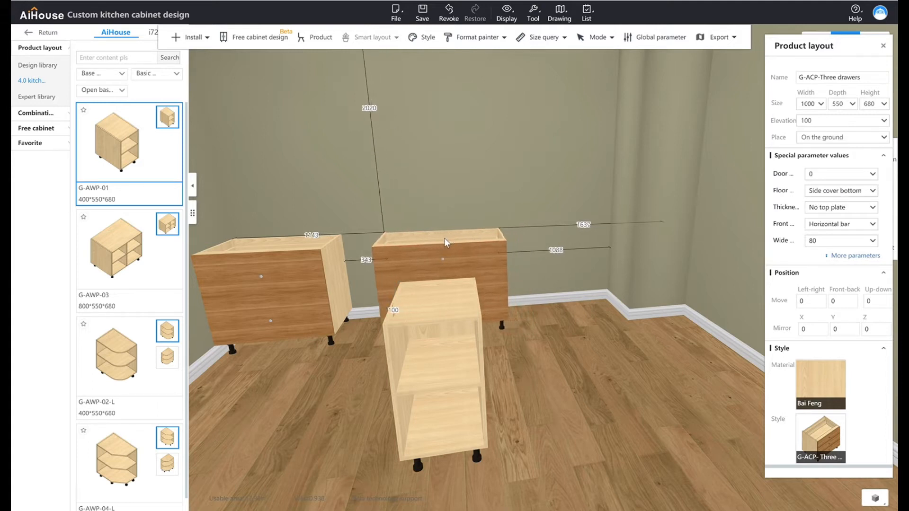
# Move the G-AWP-01 open cabinet into the gap between the two drawer cabinets so it fills the space.
pyautogui.click(417, 304)
pyautogui.moveTo(349, 290)
pyautogui.mouseDown(button='right')
pyautogui.moveTo(345, 271)
pyautogui.moveTo(405, 301)
pyautogui.moveTo(355, 301)
pyautogui.mouseUp(button='right')
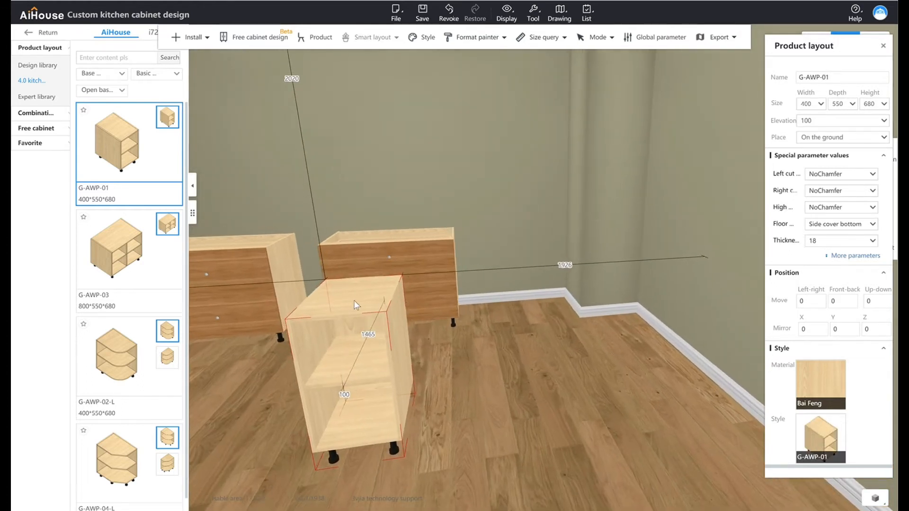
pyautogui.moveTo(302, 275); pyautogui.dragTo(289, 249)
pyautogui.scroll(-2, 464, 328)
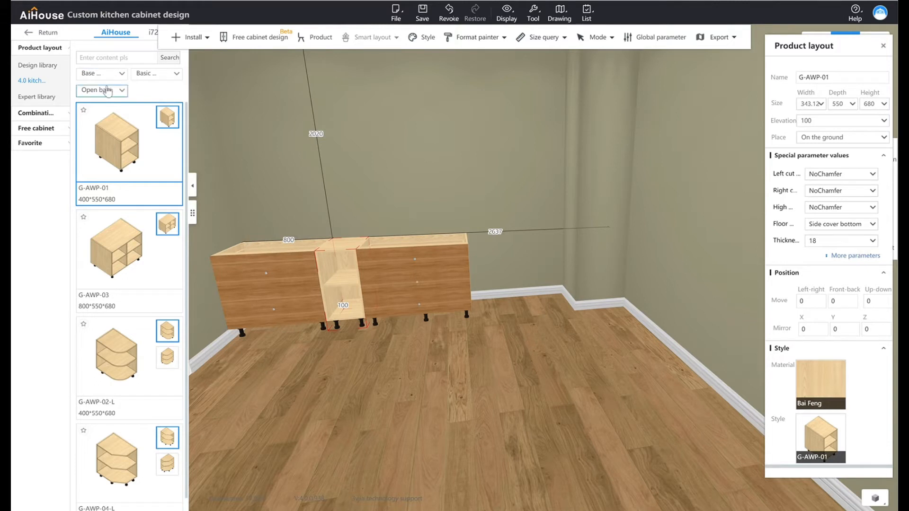
# Switch the catalogue to Drawer base cabinet and place a G-ACP-Three drawers cabinet filling the space between the cabinet run and the corner column.
pyautogui.click(108, 91)
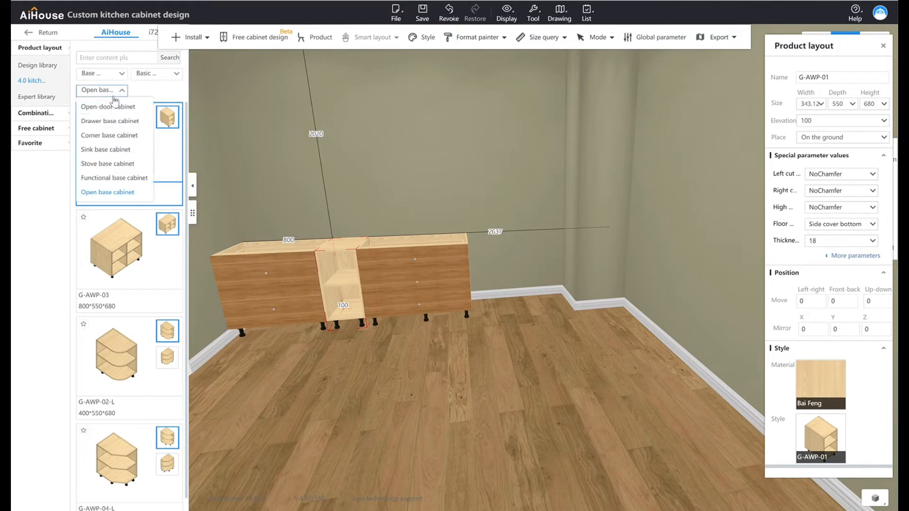
pyautogui.click(110, 122)
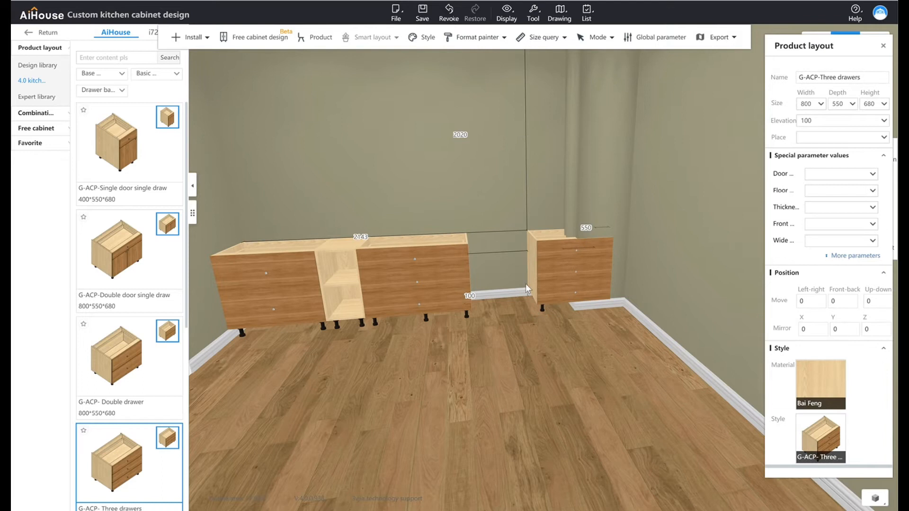
pyautogui.click(471, 260)
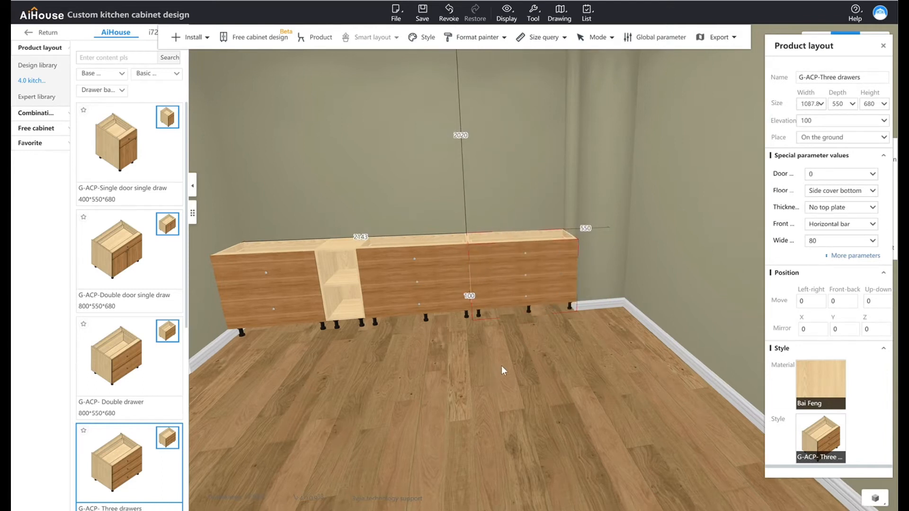
# Switch the catalogue to High cabinet and place a G-GMP-Single door cabinet against the side wall beside the corner column.
pyautogui.moveTo(529, 365); pyautogui.dragTo(578, 237, button='right')
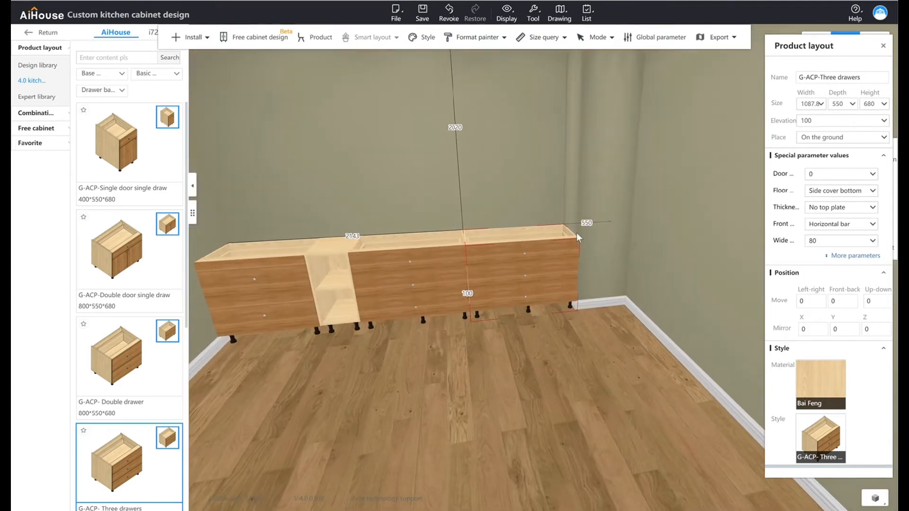
pyautogui.moveTo(529, 333); pyautogui.dragTo(547, 327, button='right')
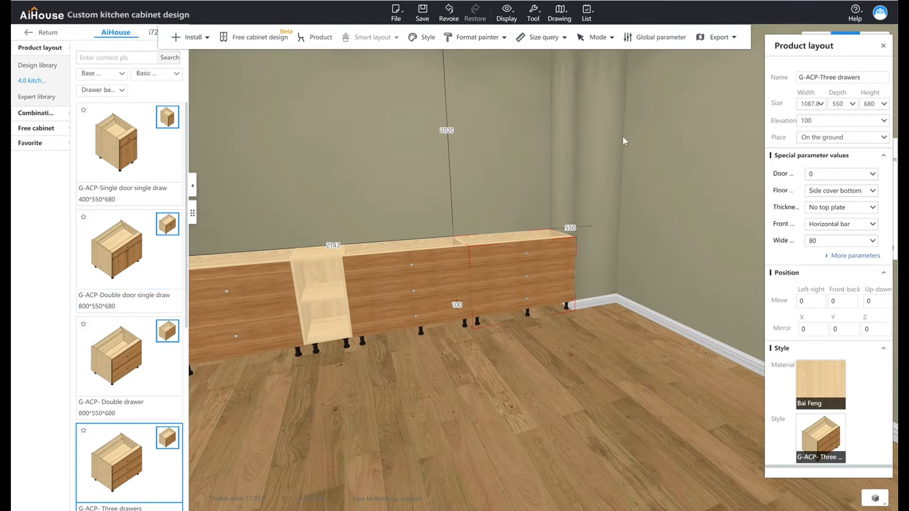
pyautogui.click(101, 75)
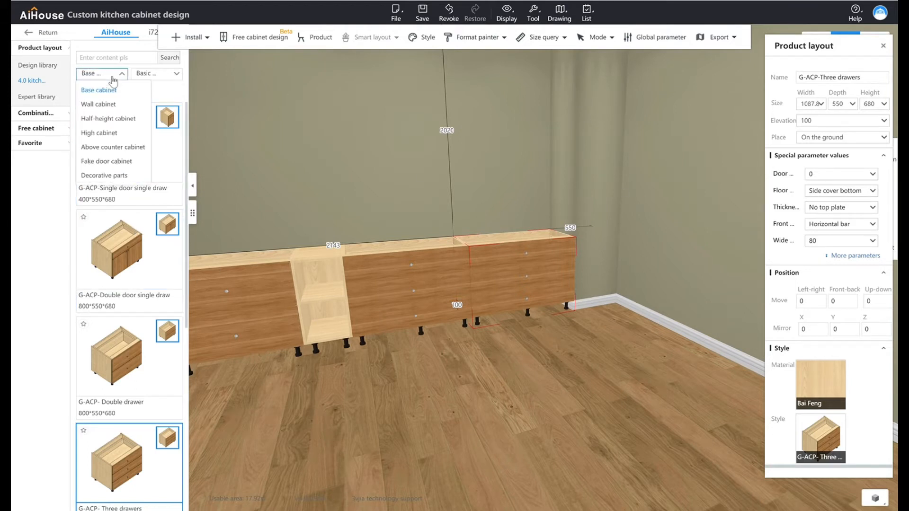
pyautogui.click(103, 133)
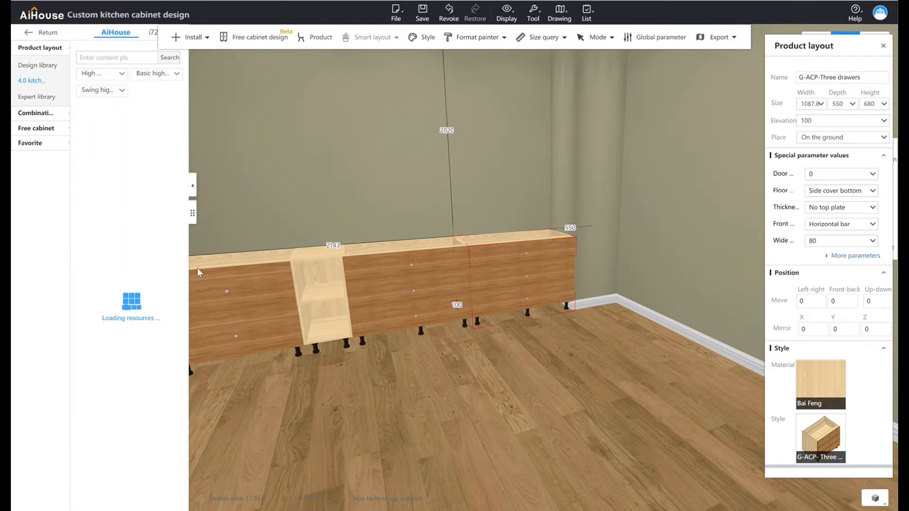
pyautogui.moveTo(485, 421); pyautogui.dragTo(529, 422)
pyautogui.moveTo(572, 379); pyautogui.dragTo(545, 385, button='right')
pyautogui.moveTo(432, 398); pyautogui.dragTo(484, 408)
pyautogui.moveTo(490, 399); pyautogui.dragTo(475, 399, button='right')
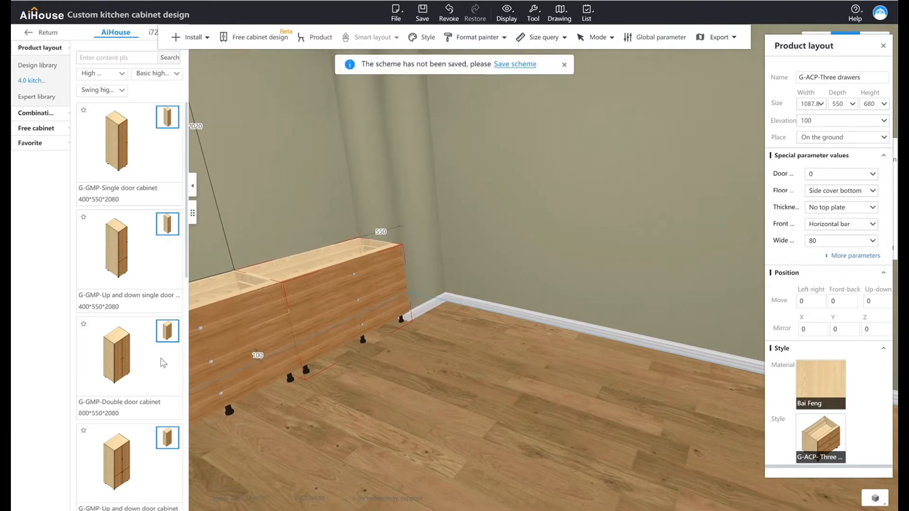
pyautogui.click(164, 163)
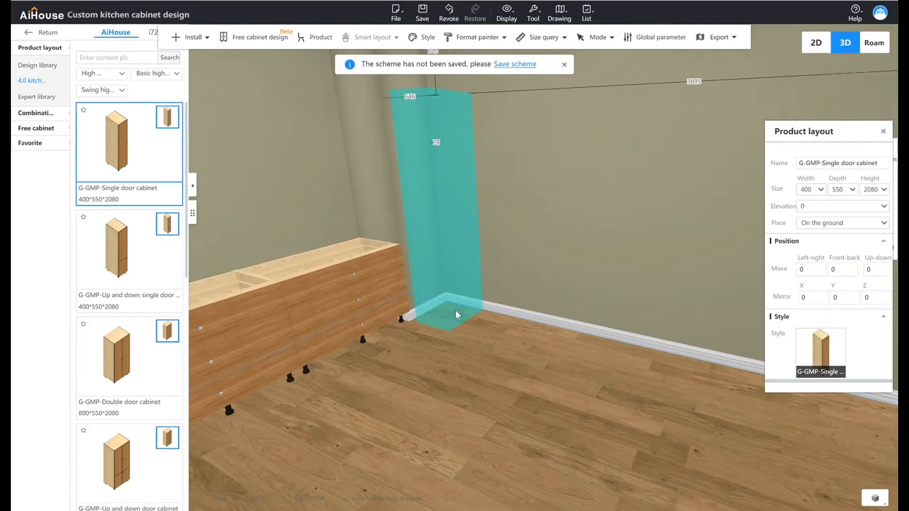
pyautogui.click(450, 308)
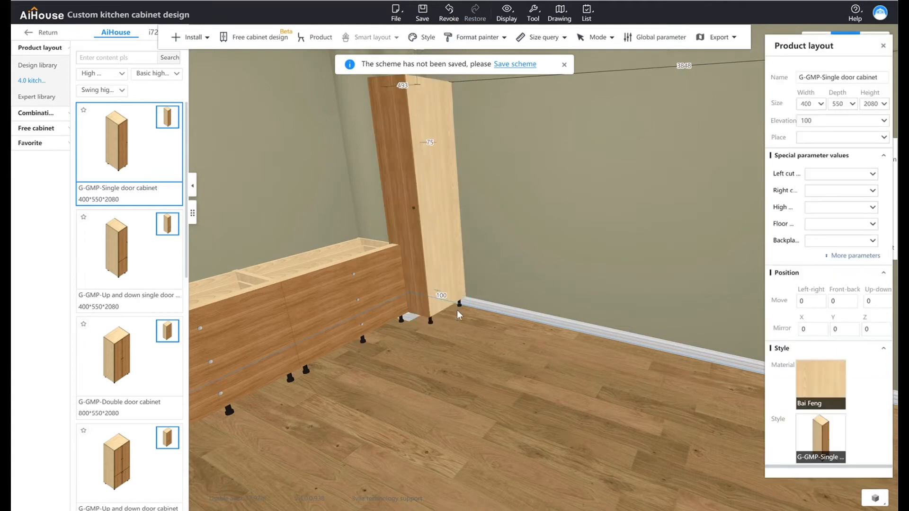
pyautogui.click(450, 310)
# Move the single door high cabinet along the side wall, leaving a gap of about 440 to the corner column.
pyautogui.moveTo(468, 399); pyautogui.dragTo(478, 399)
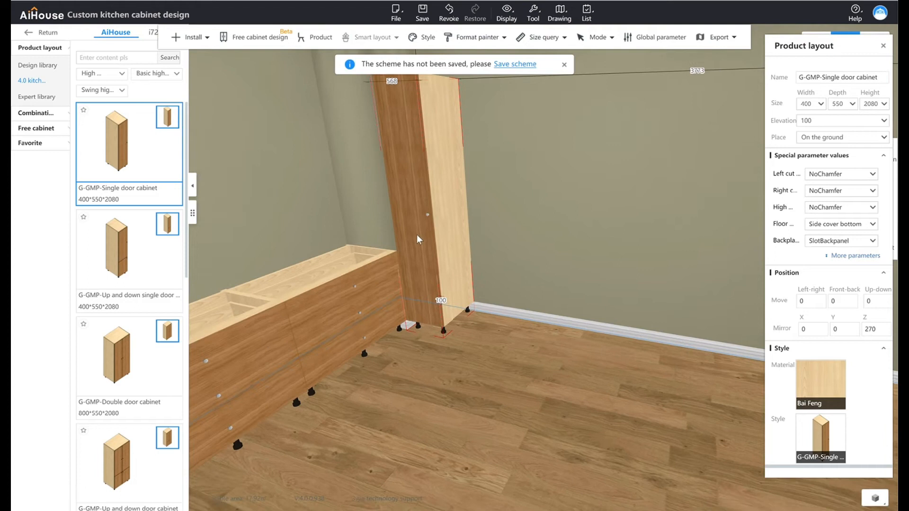
pyautogui.click(440, 253)
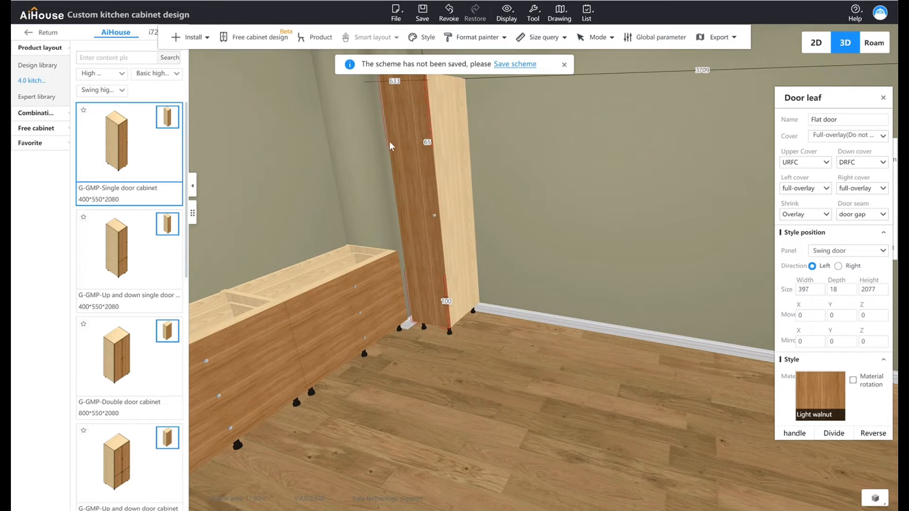
pyautogui.moveTo(457, 388); pyautogui.dragTo(510, 383)
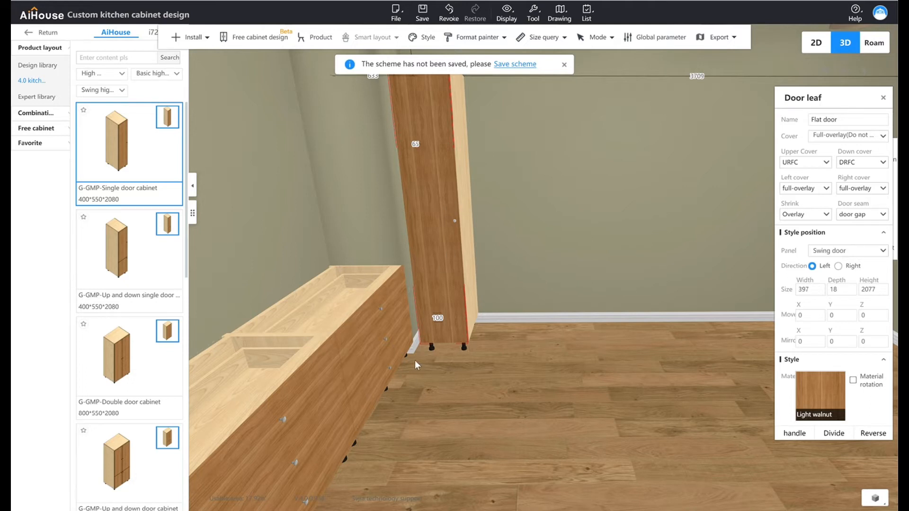
pyautogui.click(521, 210)
pyautogui.moveTo(508, 220); pyautogui.dragTo(489, 223)
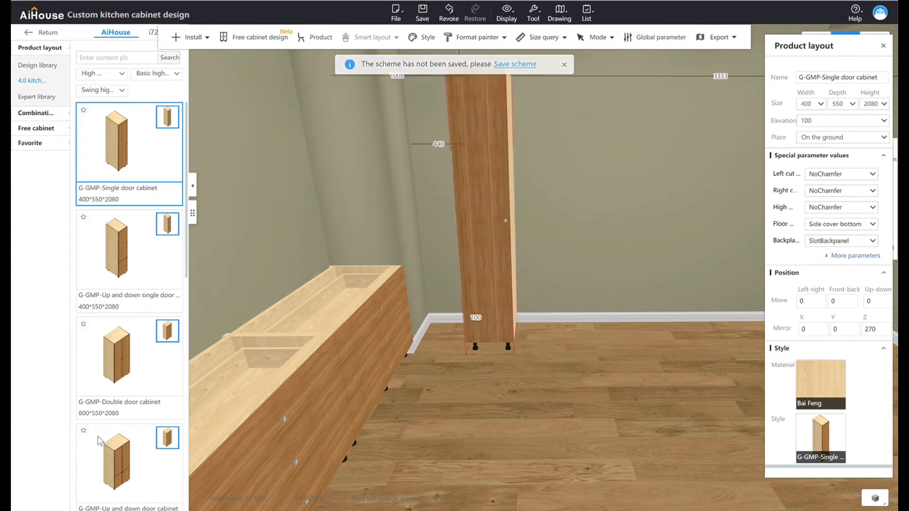
# Place an 800 wide G-GMP-Up and down door cabinet on the side wall, flush against the single door high cabinet.
pyautogui.click(132, 467)
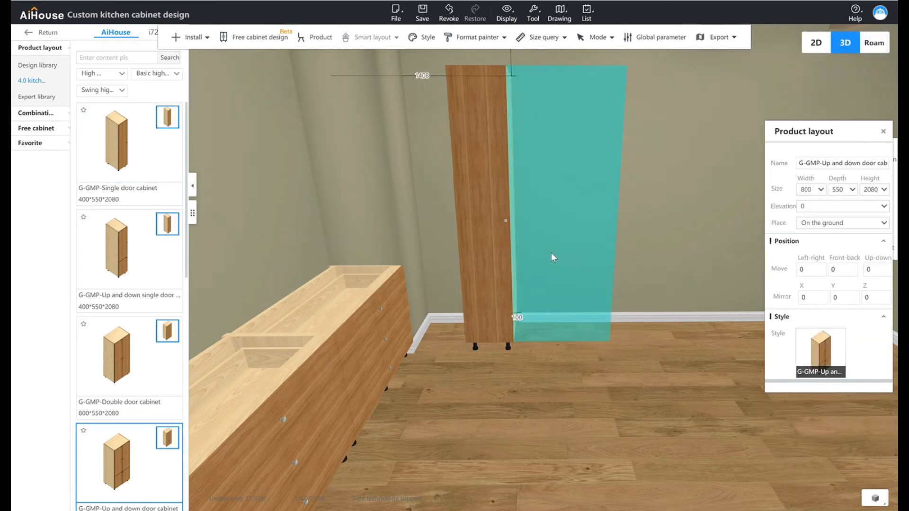
pyautogui.click(552, 253)
# Switch the catalogue to Functional high cabinet and place a G-GGP-Single Oven Microwave cabinet flush beside the up and down door cabinet.
pyautogui.click(121, 93)
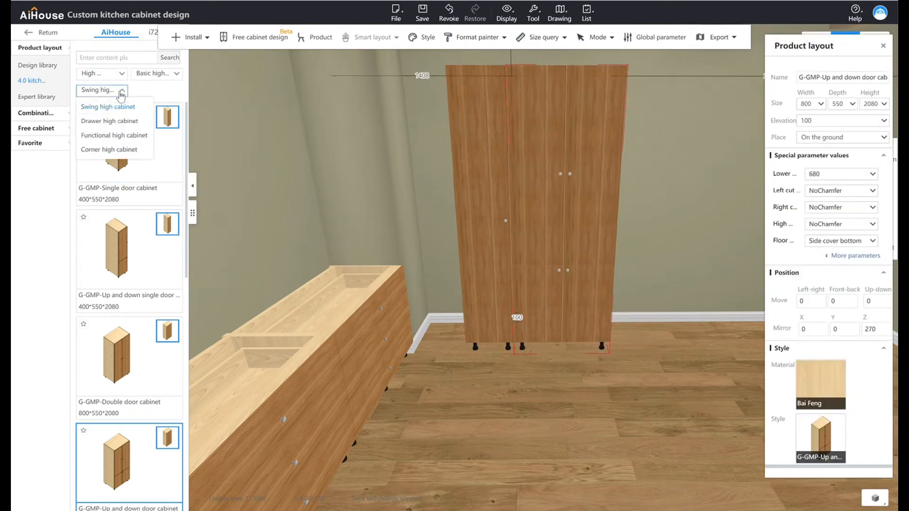
pyautogui.click(107, 136)
pyautogui.moveTo(551, 410); pyautogui.dragTo(503, 391)
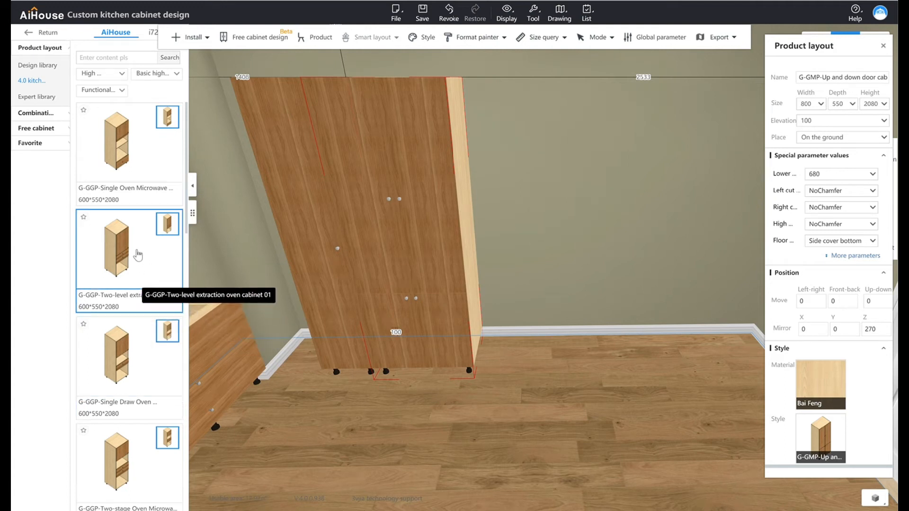
pyautogui.click(132, 152)
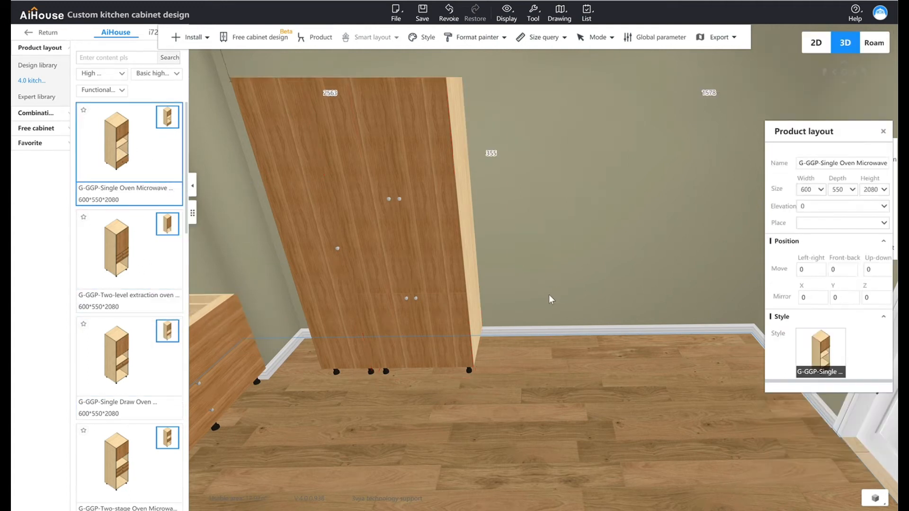
pyautogui.click(494, 279)
pyautogui.moveTo(607, 375); pyautogui.dragTo(604, 376)
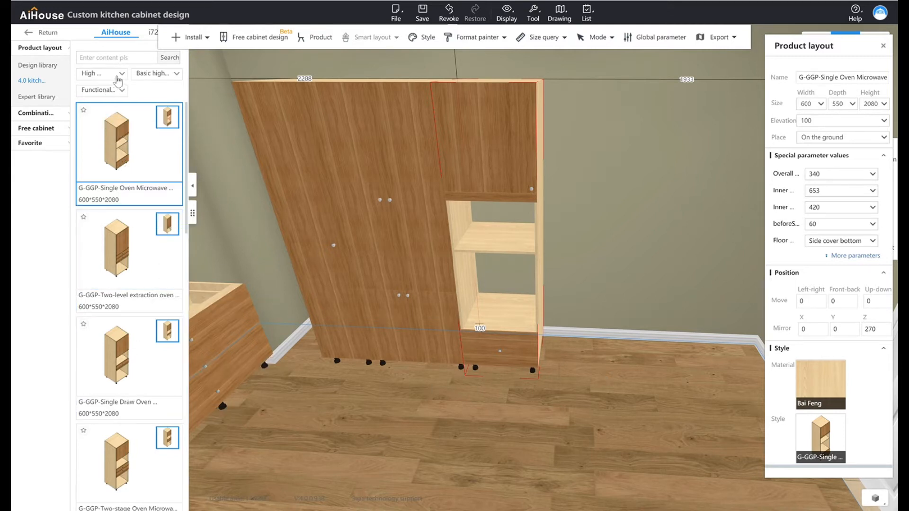
# Look through the corner high cabinets and the high cabinets without handle, returning the catalogue to Basic high cabinet.
pyautogui.click(125, 91)
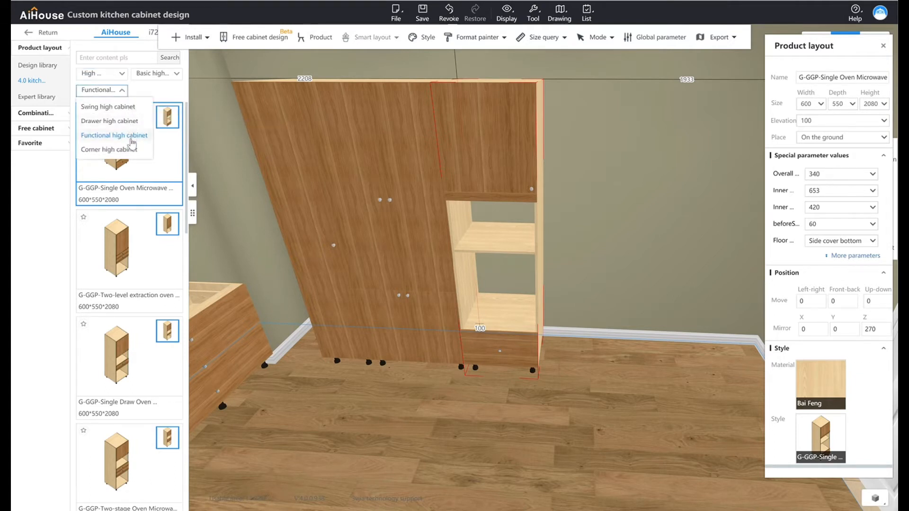
pyautogui.click(129, 151)
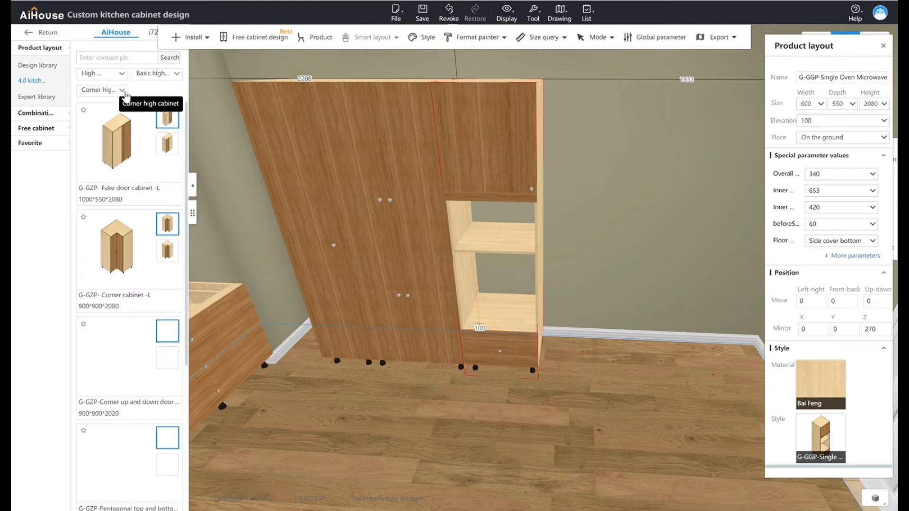
pyautogui.click(124, 91)
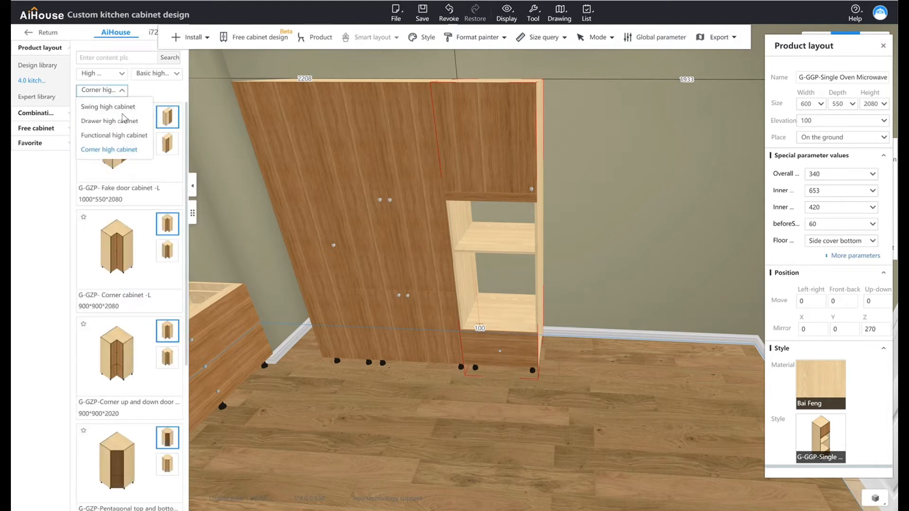
pyautogui.click(141, 89)
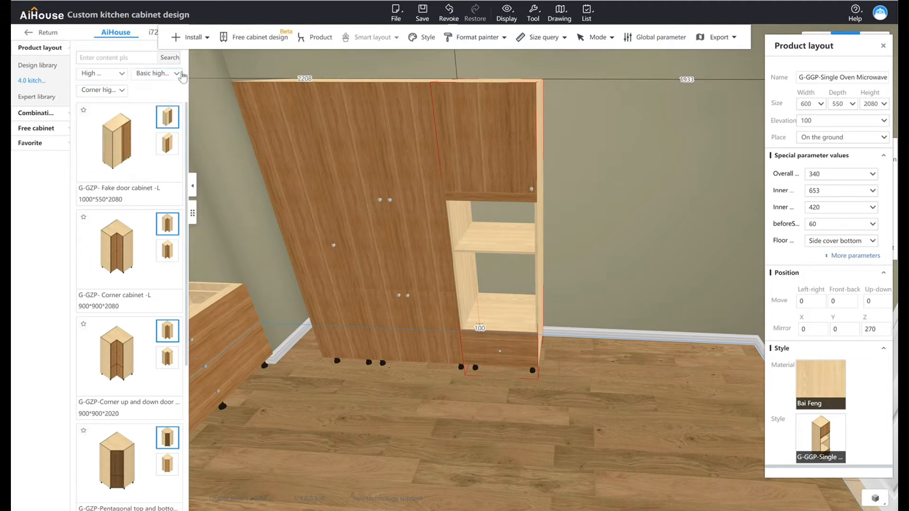
pyautogui.click(182, 76)
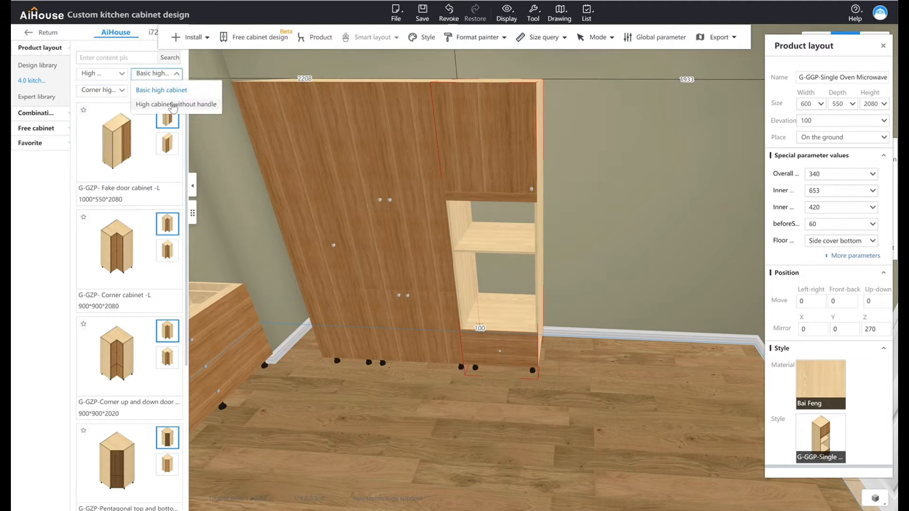
pyautogui.click(170, 104)
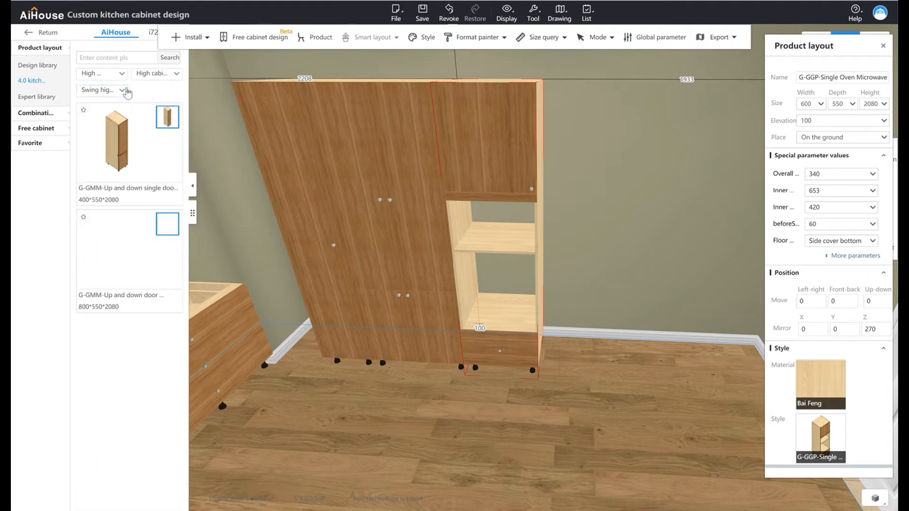
pyautogui.click(126, 90)
pyautogui.click(171, 73)
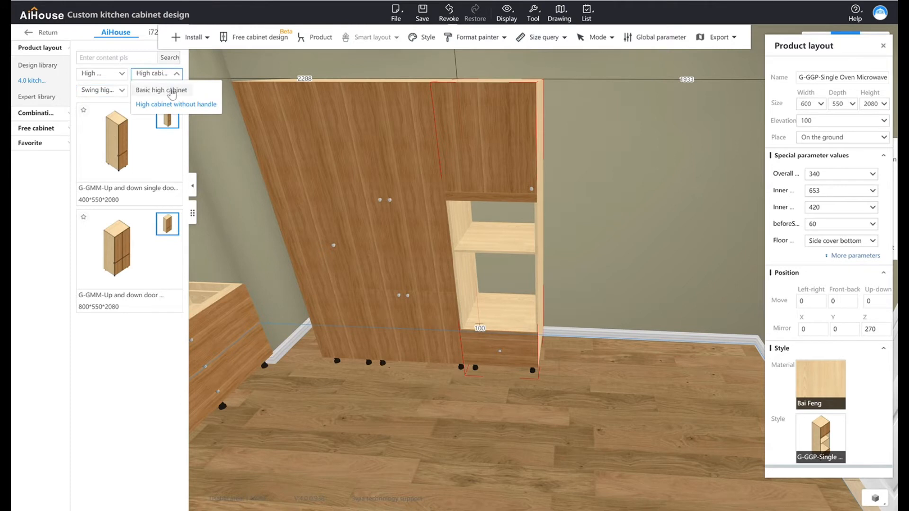
pyautogui.click(146, 91)
pyautogui.click(125, 92)
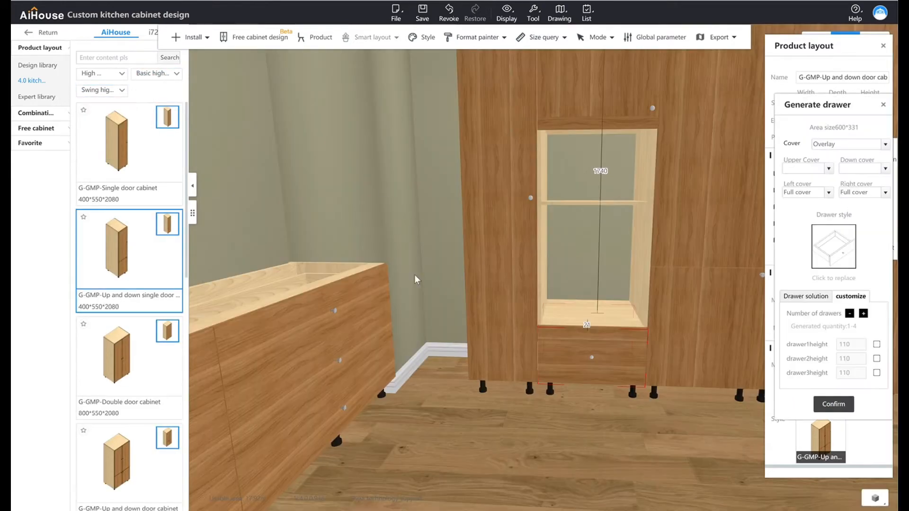
# Leave the kitchen design, open the System Cabinet customization and browse its universal cabinets.
pyautogui.click(51, 36)
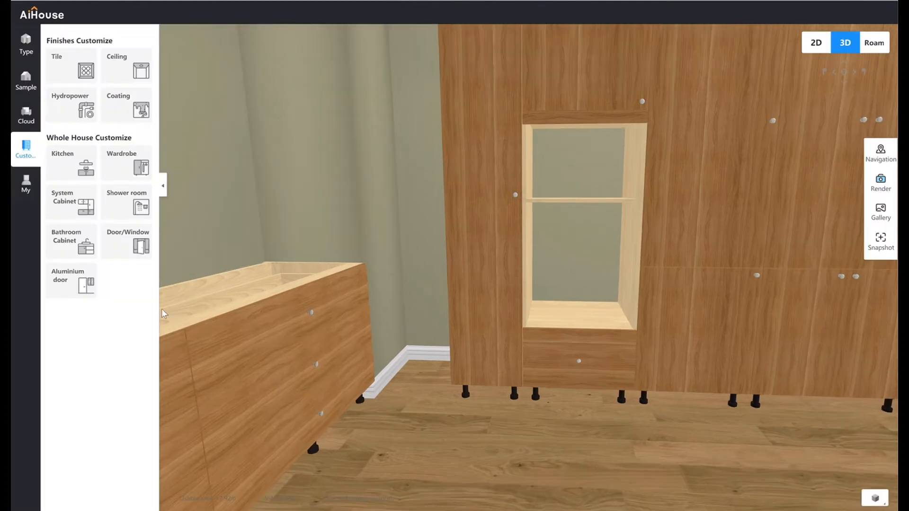
pyautogui.click(82, 198)
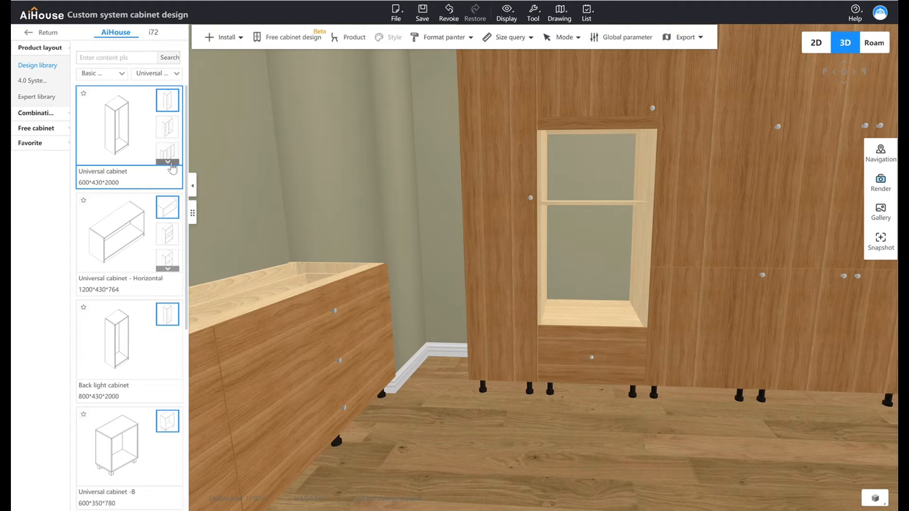
pyautogui.click(171, 163)
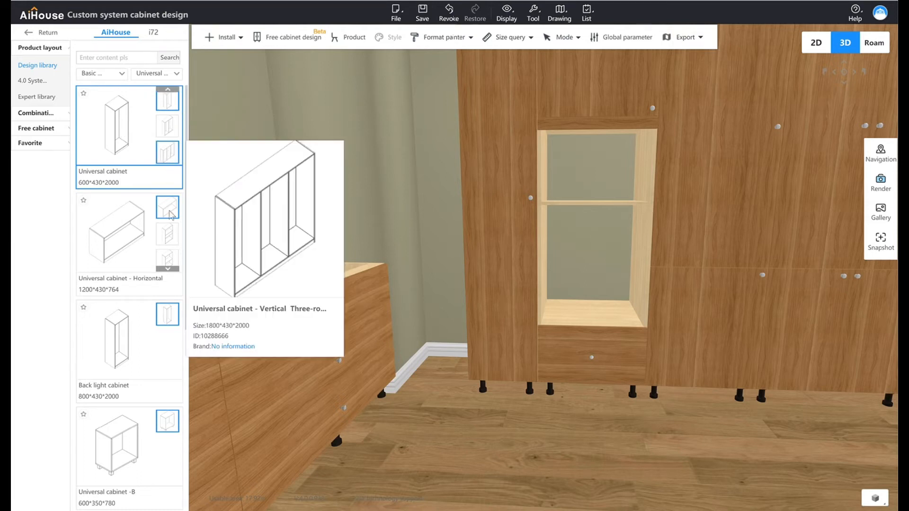
pyautogui.scroll(-5, 138, 244)
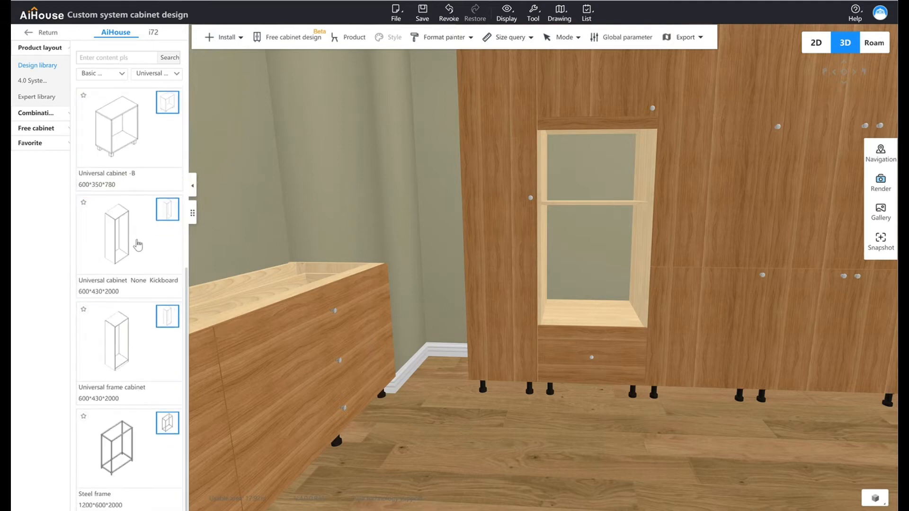
pyautogui.scroll(5, 138, 244)
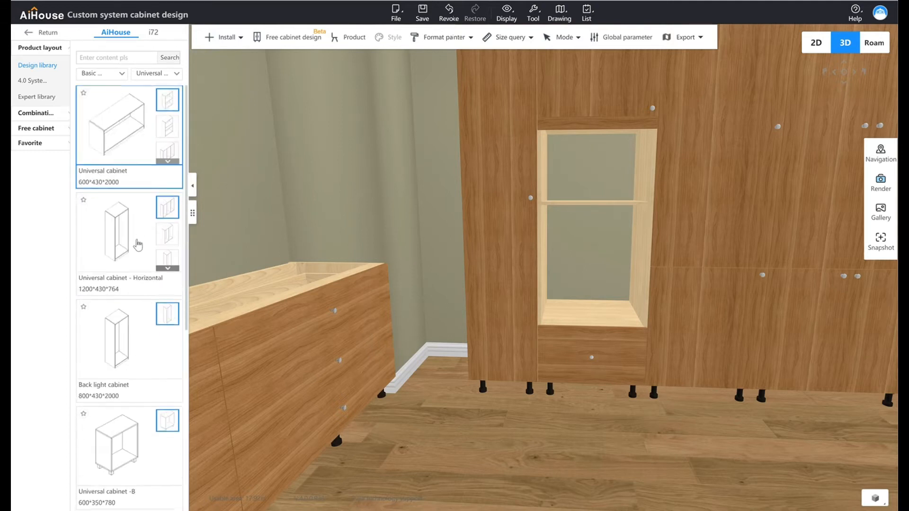
# Place a Universal cabinet, about 440 wide, 550 deep and 2080 high, filling the gap between the corner column and the high cabinets.
pyautogui.click(437, 321)
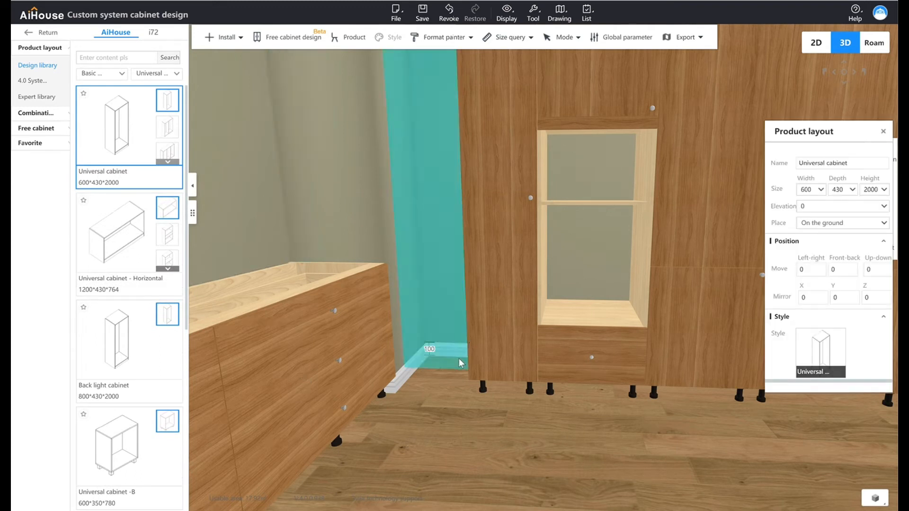
pyautogui.click(460, 364)
pyautogui.click(426, 397)
pyautogui.moveTo(529, 436); pyautogui.dragTo(430, 371, button='right')
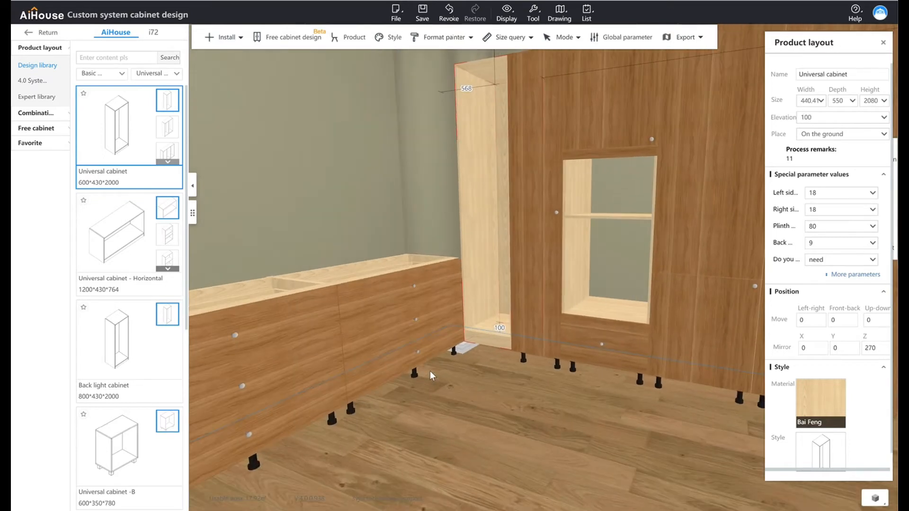
# Add a function part to the universal cabinet, choosing Shelf from the 18mm panel Standard functional parts.
pyautogui.scroll(-2, 431, 370)
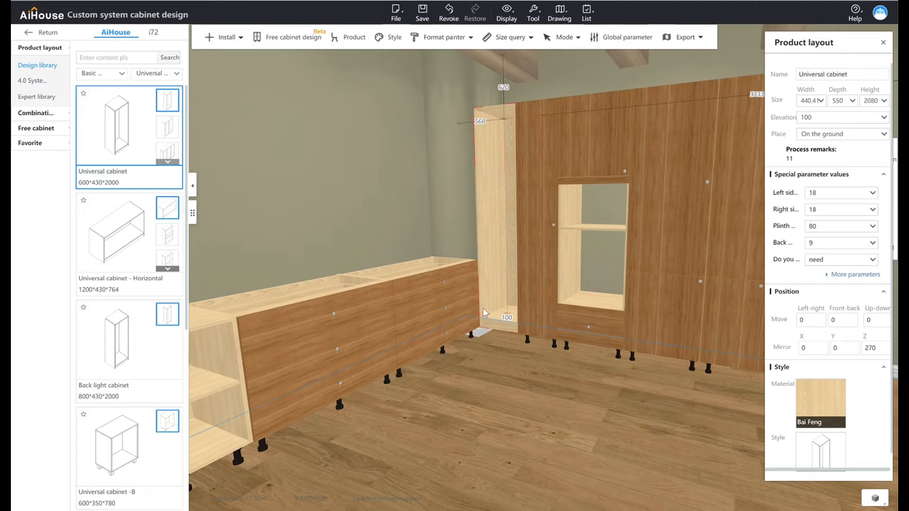
pyautogui.moveTo(567, 276)
pyautogui.mouseDown(button='right')
pyautogui.moveTo(549, 277)
pyautogui.moveTo(569, 283)
pyautogui.mouseUp(button='right')
pyautogui.scroll(4, 467, 181)
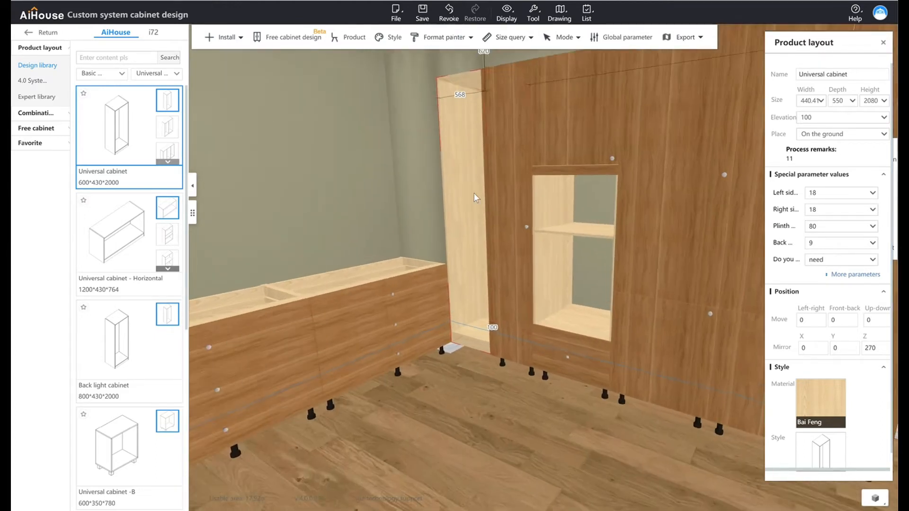
pyautogui.moveTo(514, 220); pyautogui.dragTo(606, 271, button='right')
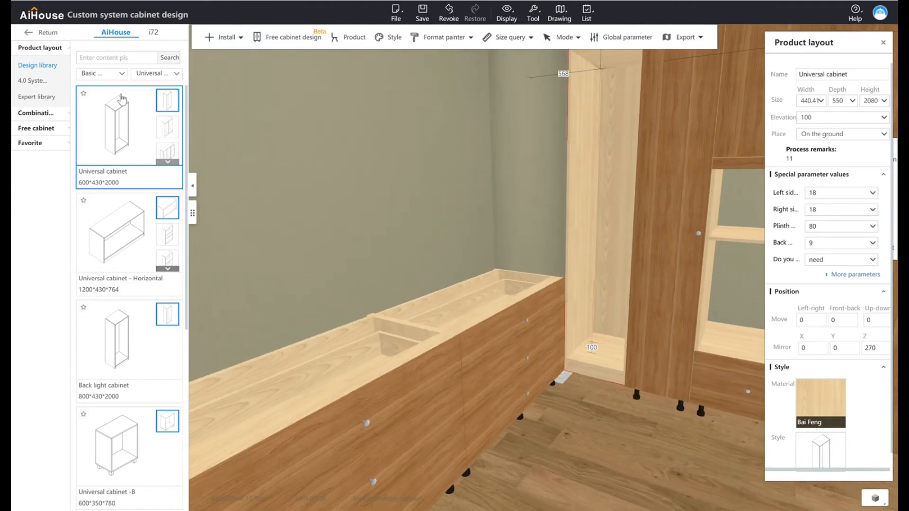
pyautogui.rightClick(612, 191)
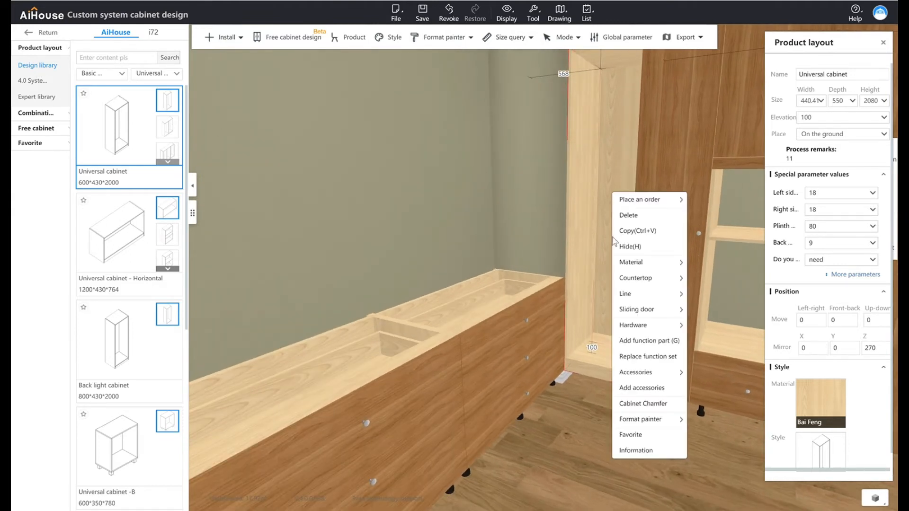
pyautogui.click(645, 341)
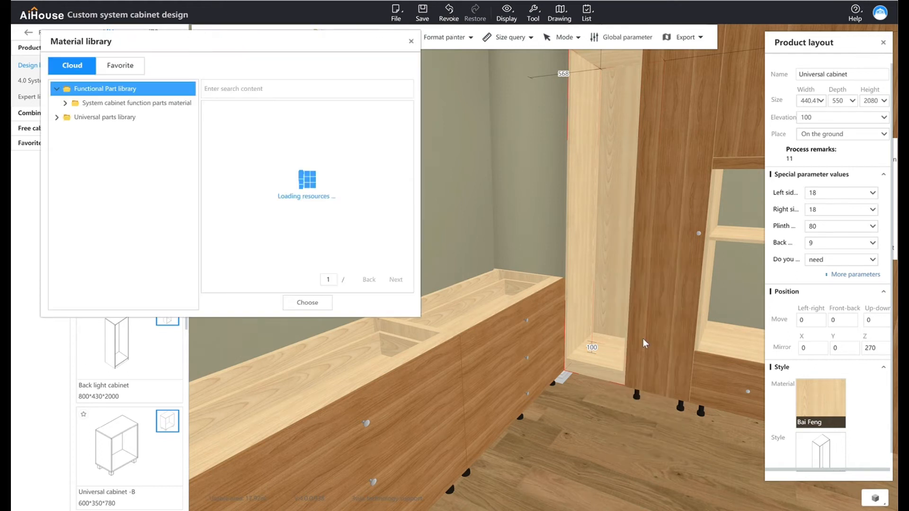
pyautogui.click(81, 105)
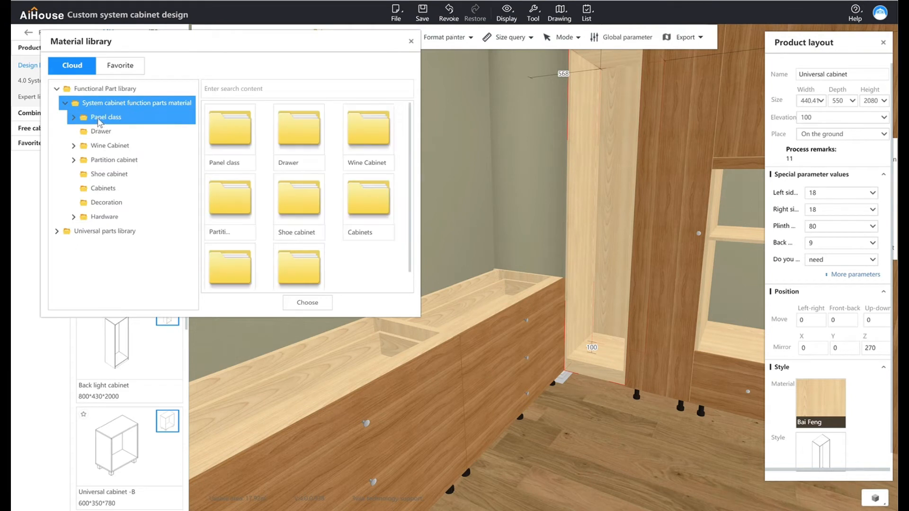
pyautogui.click(98, 121)
pyautogui.click(107, 132)
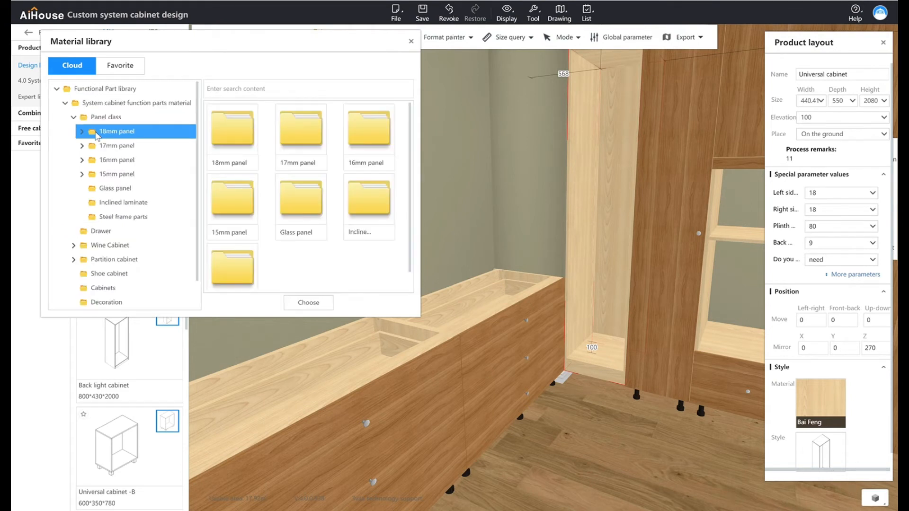
pyautogui.click(112, 147)
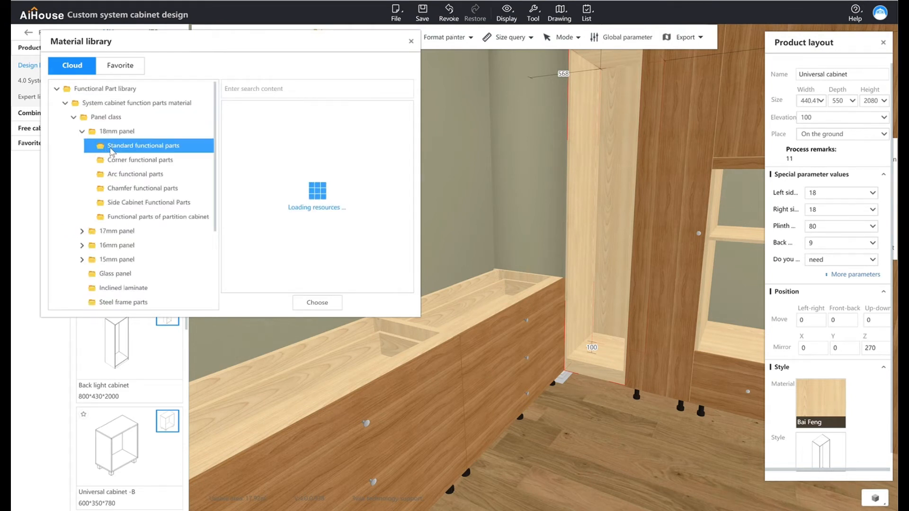
pyautogui.doubleClick(250, 142)
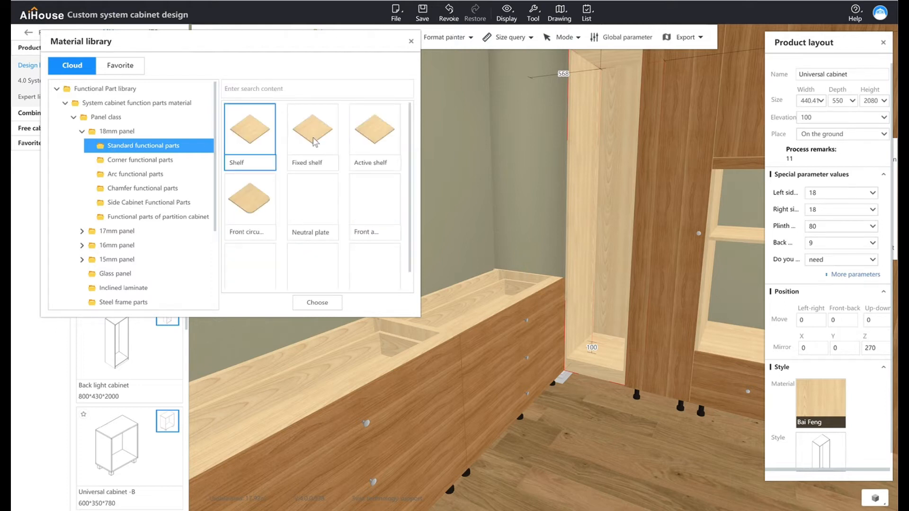
# Place the first shelf in the upper part of the universal cabinet and set its clearance to the top at 400.
pyautogui.click(591, 104)
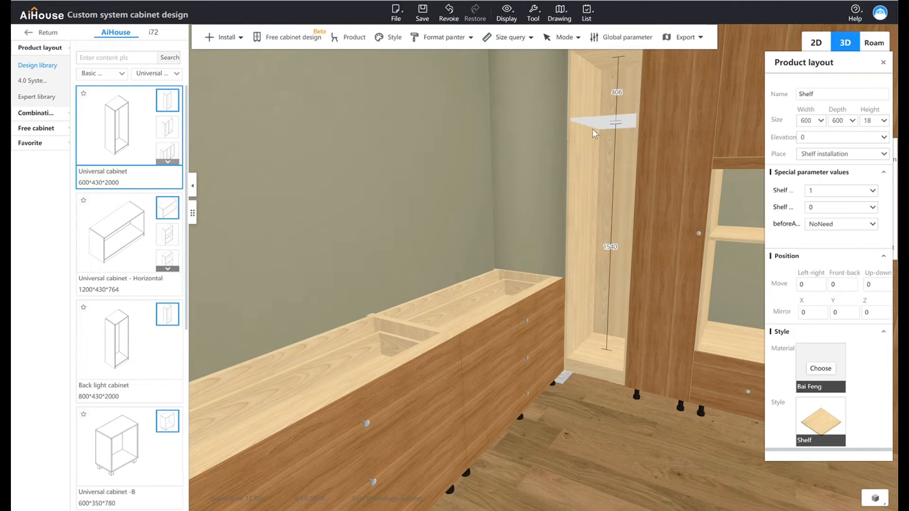
pyautogui.click(594, 102)
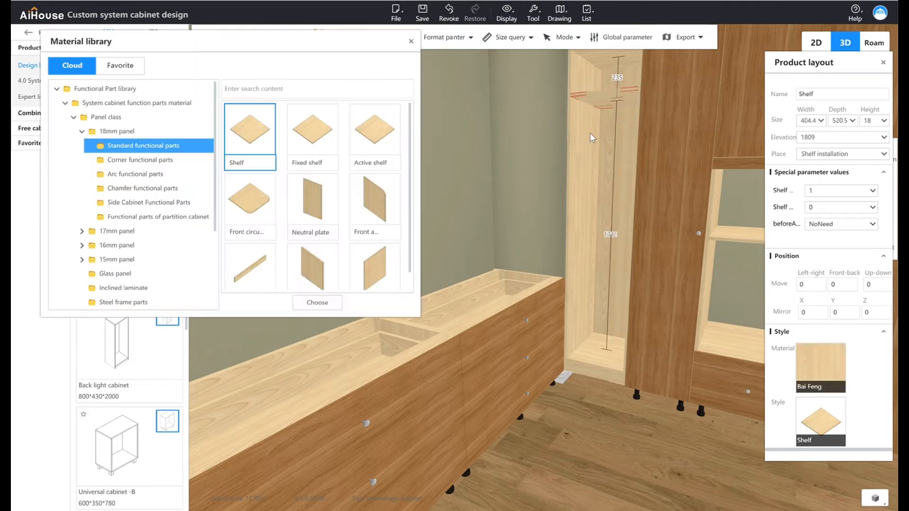
pyautogui.moveTo(590, 133); pyautogui.dragTo(598, 135, button='right')
pyautogui.click(635, 87)
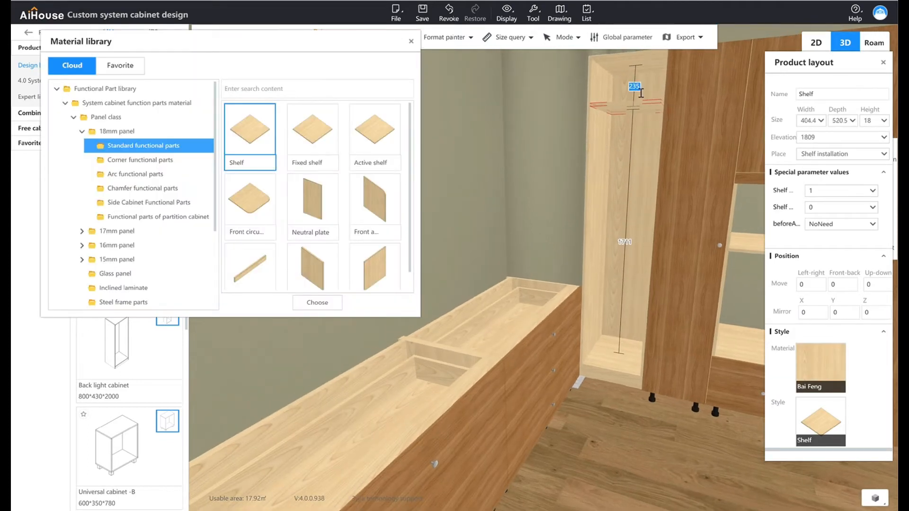
pyautogui.write('400')
pyautogui.press('Return')
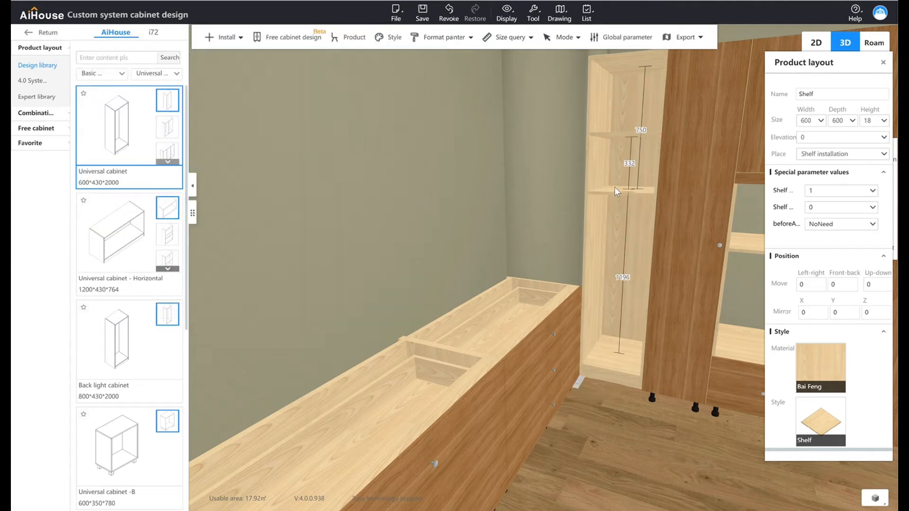
# Place a second shelf beneath the first one and set the spacing between them to 400.
pyautogui.click(615, 187)
pyautogui.click(637, 169)
pyautogui.write('4')
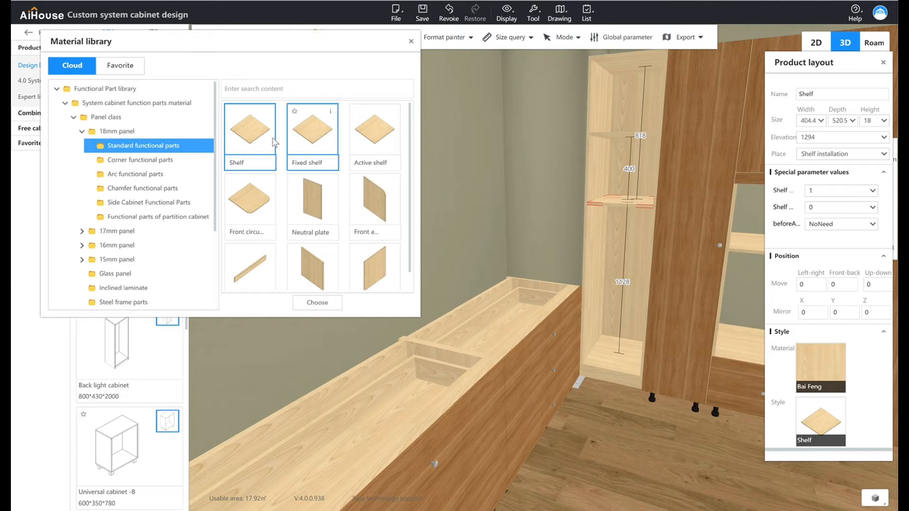
# Place a third shelf in the universal cabinet beneath the second one and set the spacing between them to 400.
pyautogui.click(618, 256)
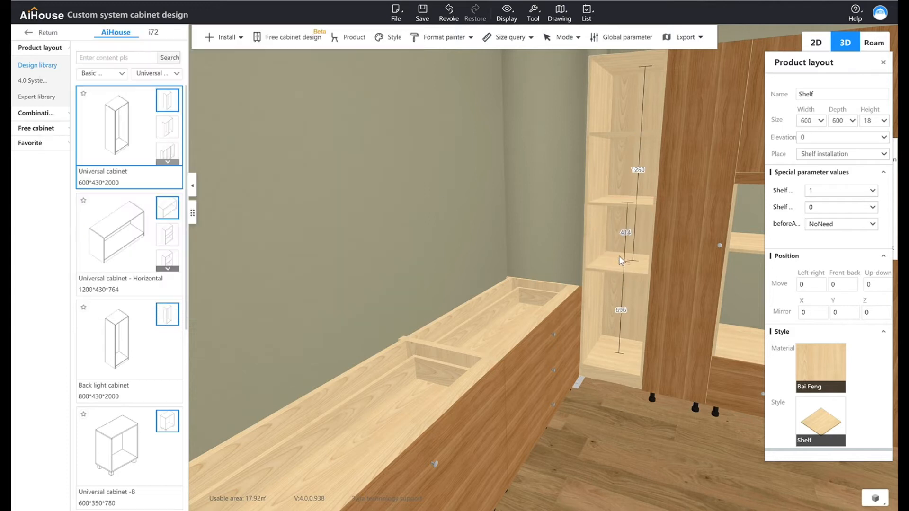
pyautogui.click(626, 232)
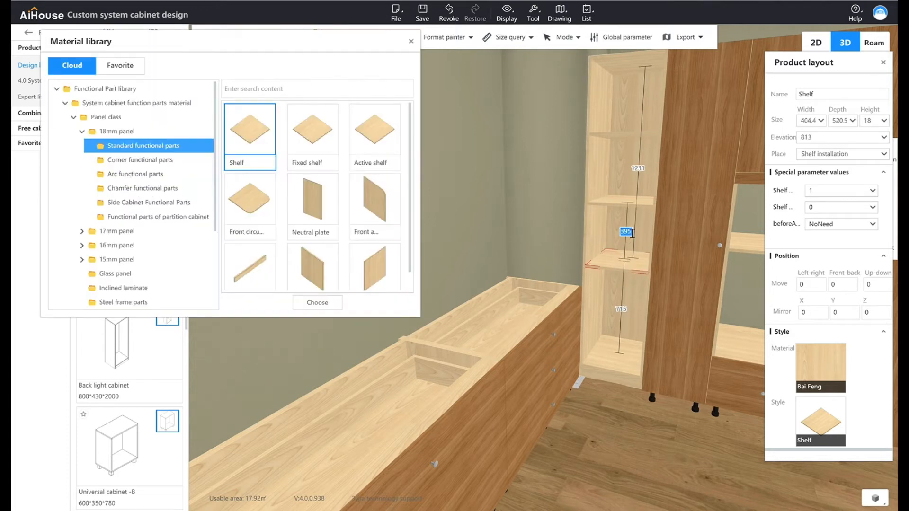
pyautogui.write('400')
pyautogui.press('Return')
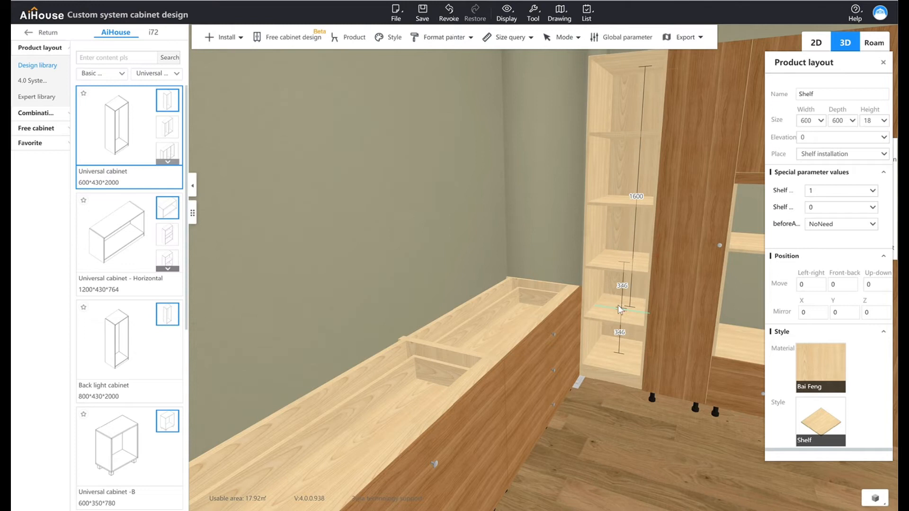
# Place a fourth shelf in the lowest part of the universal cabinet and set its spacing to the third shelf at 400.
pyautogui.click(621, 287)
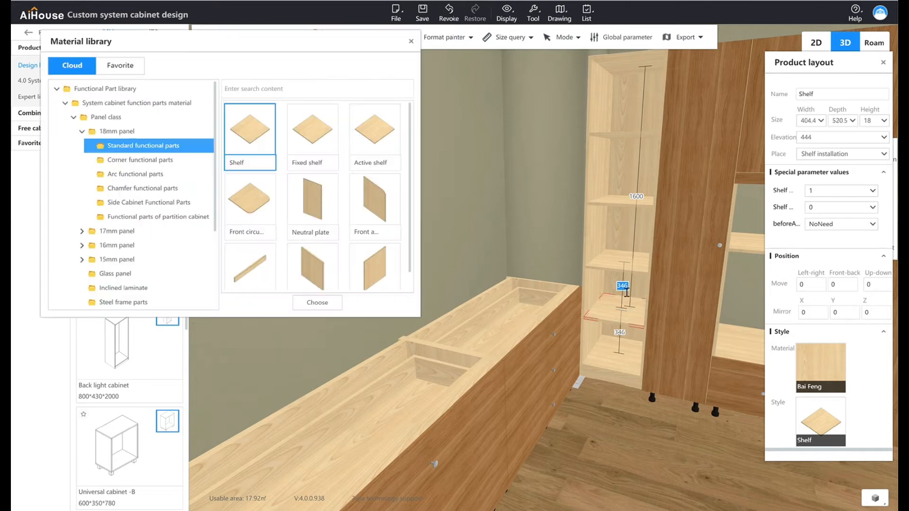
pyautogui.write('400')
pyautogui.press('Return')
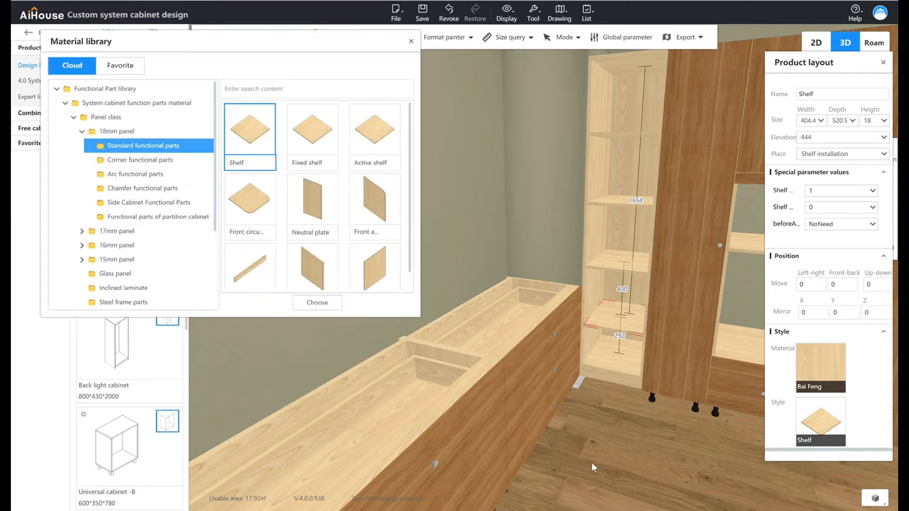
# Close the material library and switch to kitchen cabinet design by opening the middle three-drawer base cabinet for editing.
pyautogui.moveTo(598, 450); pyautogui.dragTo(594, 448, button='right')
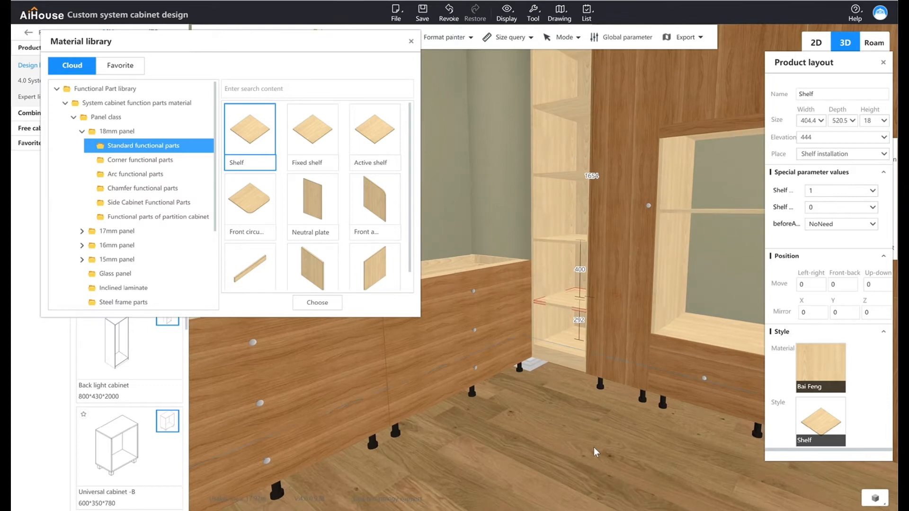
pyautogui.click(593, 447)
pyautogui.moveTo(668, 449); pyautogui.dragTo(638, 453, button='right')
pyautogui.scroll(-5, 640, 453)
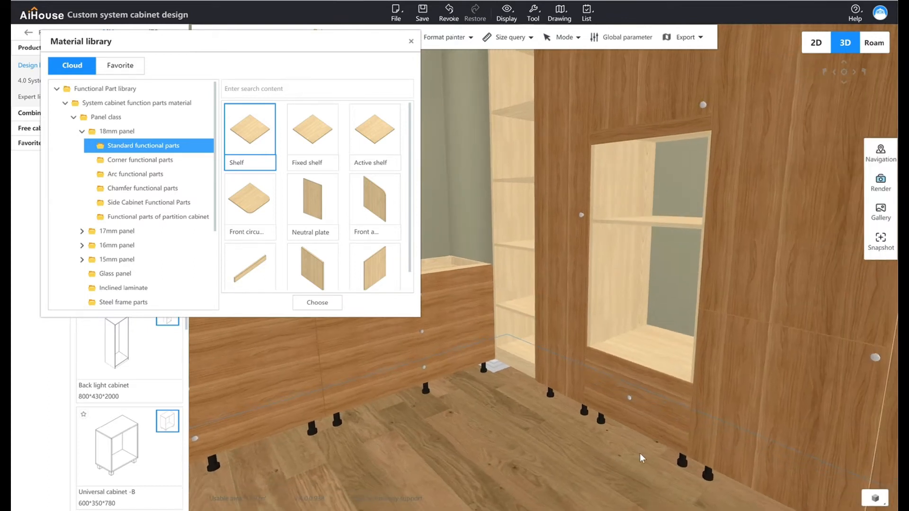
pyautogui.moveTo(597, 419); pyautogui.dragTo(632, 417, button='right')
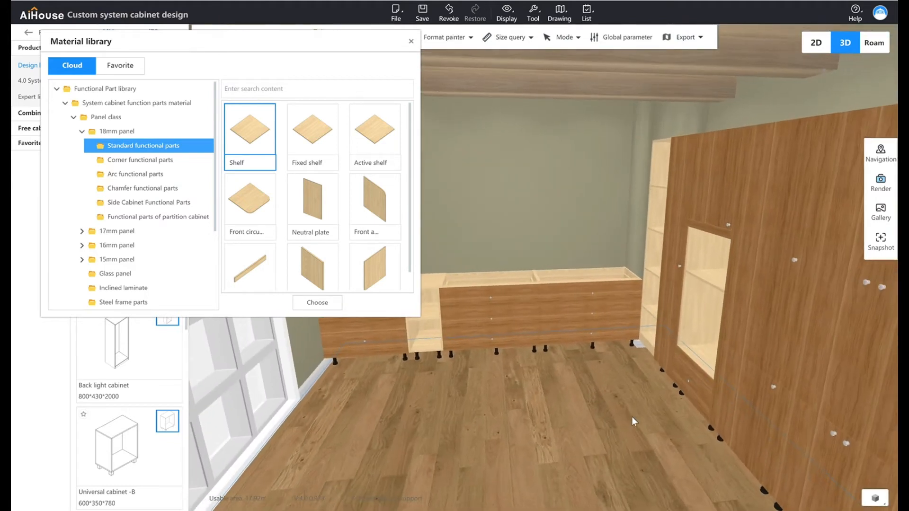
pyautogui.moveTo(612, 399); pyautogui.dragTo(633, 413, button='middle')
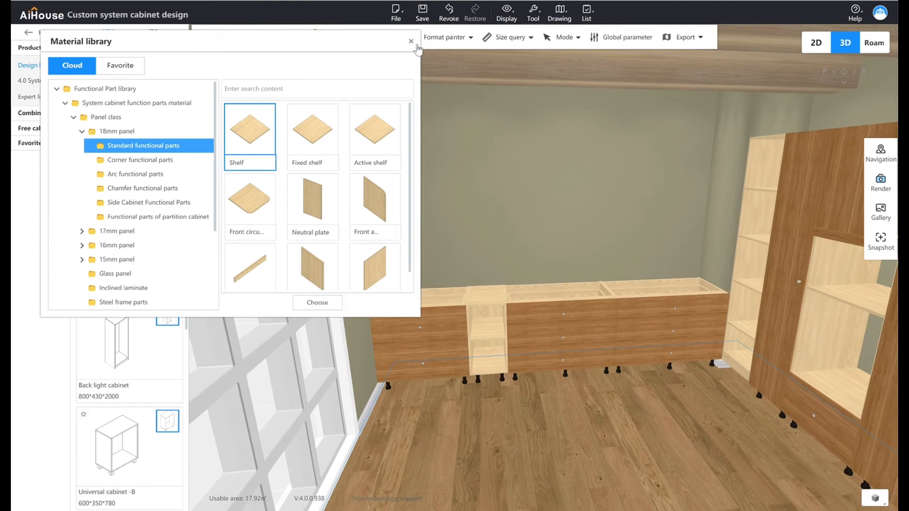
pyautogui.click(411, 41)
pyautogui.scroll(2, 618, 267)
pyautogui.scroll(1, 620, 268)
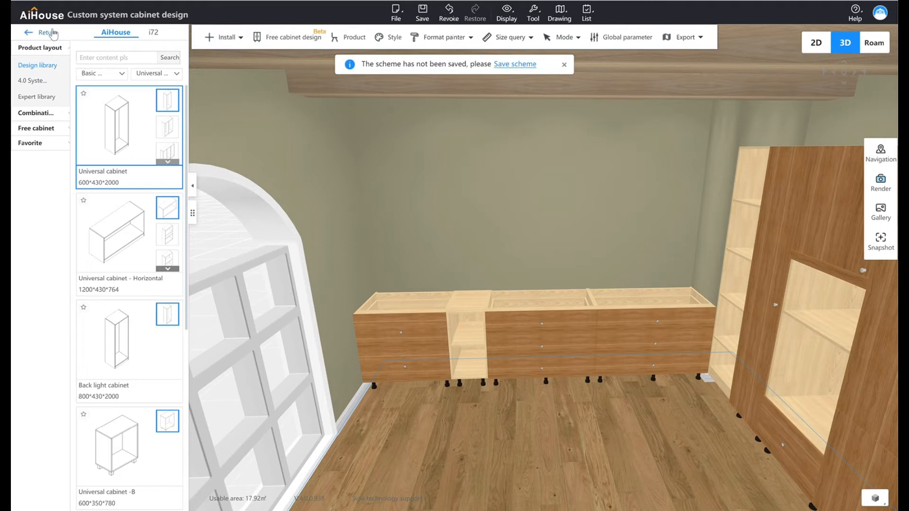
pyautogui.click(512, 328)
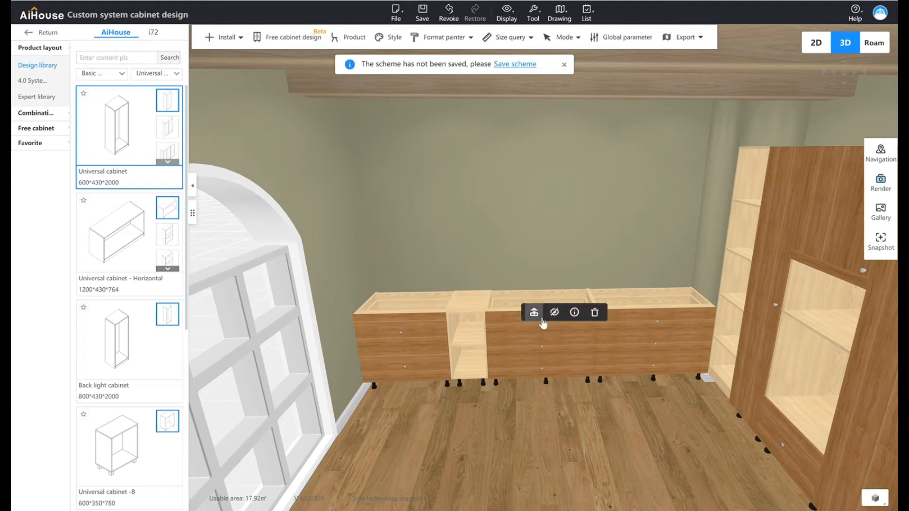
pyautogui.click(542, 320)
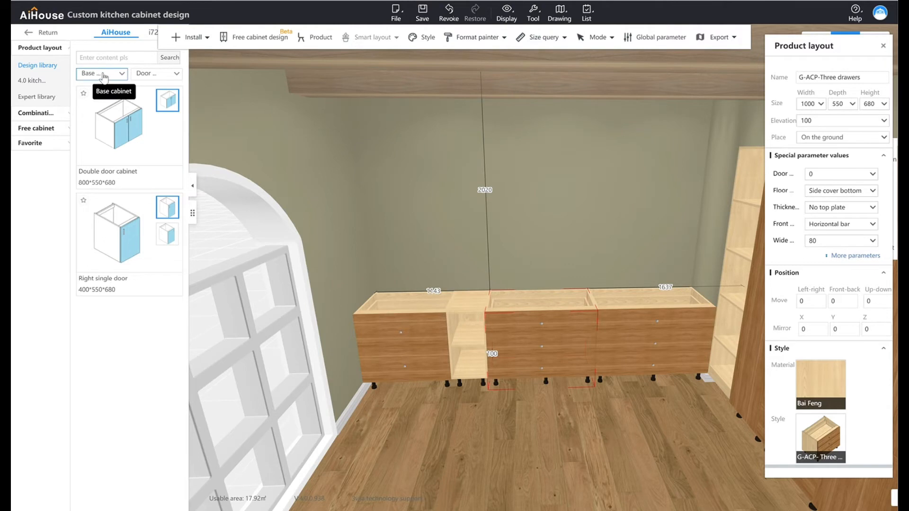
# Place a Double door hanging cabinet, 800*330*700, from the wall cabinet library in the left corner above the base run.
pyautogui.click(121, 75)
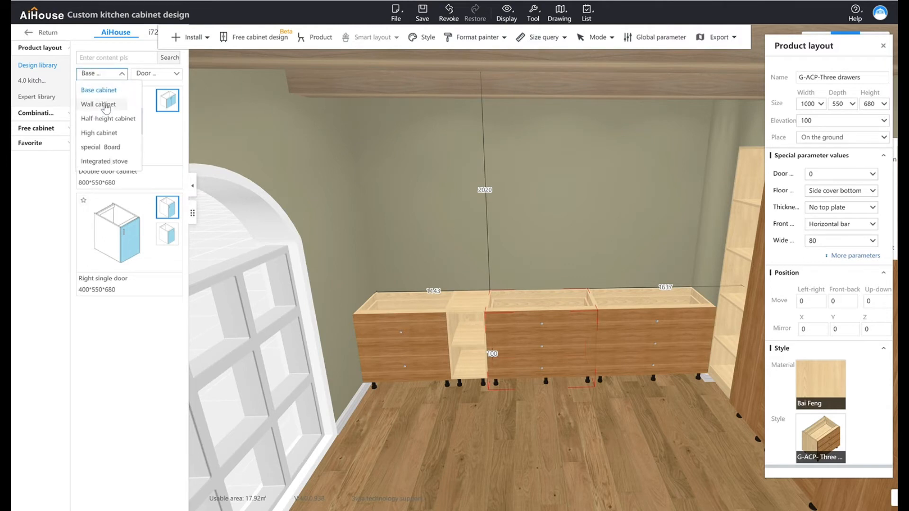
pyautogui.click(105, 105)
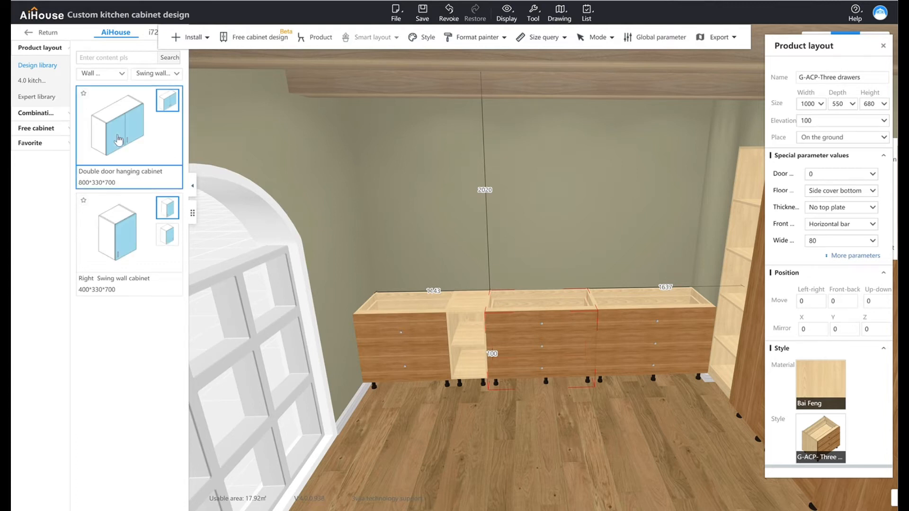
pyautogui.click(383, 178)
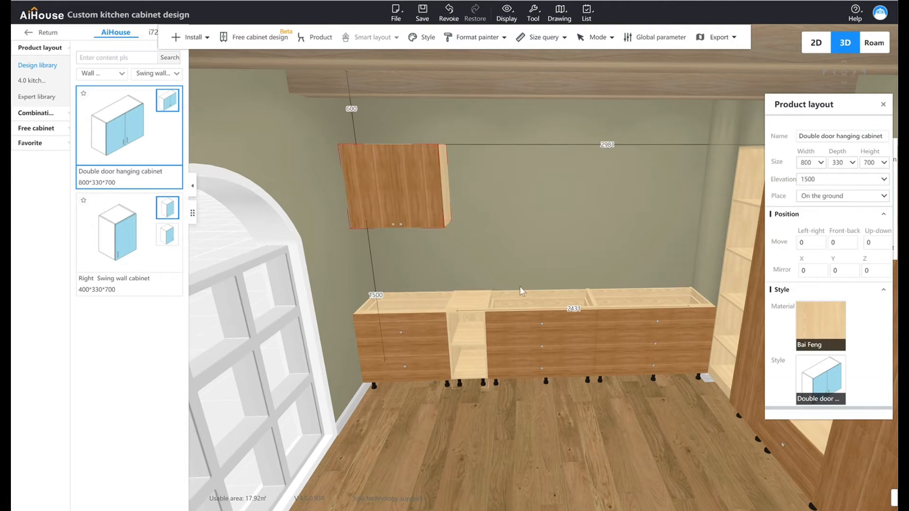
# Place a second Double door hanging cabinet, 800*330*700, above the right end of the base run at elevation 1500.
pyautogui.press('d')
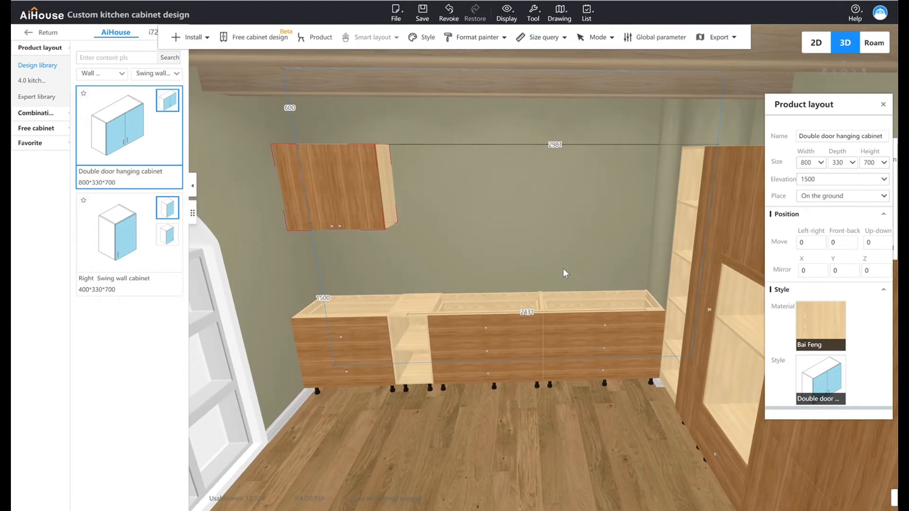
pyautogui.moveTo(576, 266); pyautogui.dragTo(545, 255, button='right')
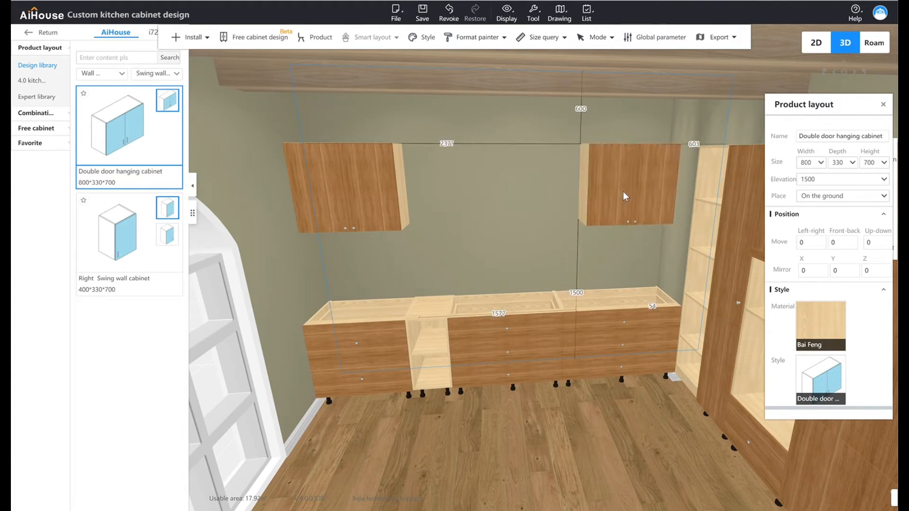
pyautogui.moveTo(672, 158); pyautogui.dragTo(644, 169, button='right')
pyautogui.scroll(4, 597, 172)
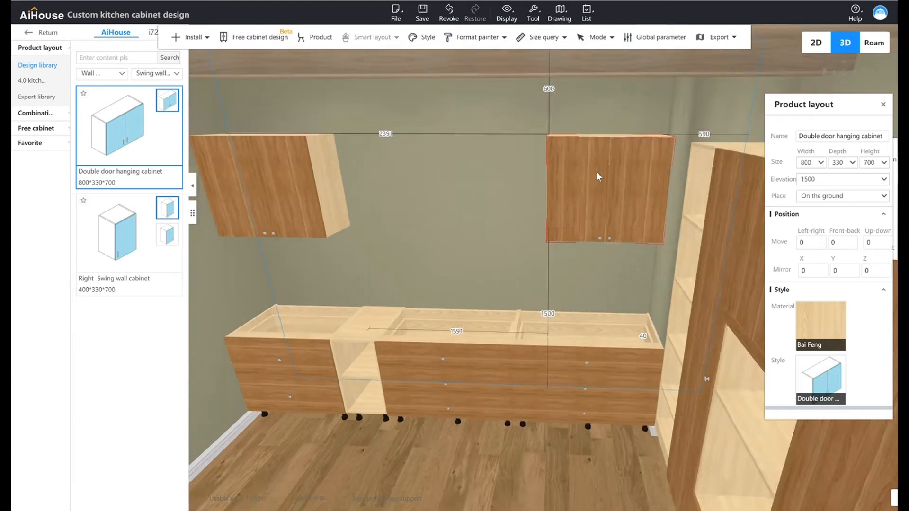
pyautogui.moveTo(604, 170); pyautogui.dragTo(608, 162, button='right')
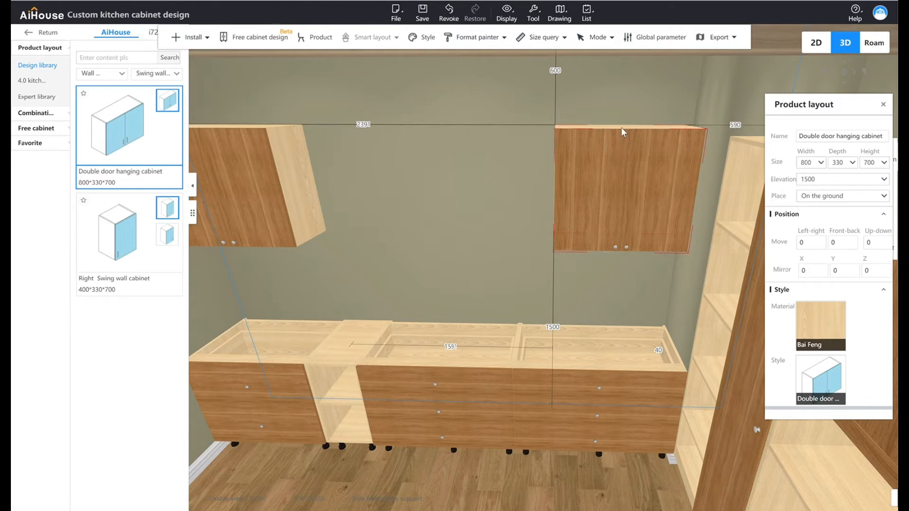
pyautogui.moveTo(627, 127)
pyautogui.mouseDown()
pyautogui.moveTo(578, 146)
pyautogui.moveTo(622, 130)
pyautogui.mouseUp()
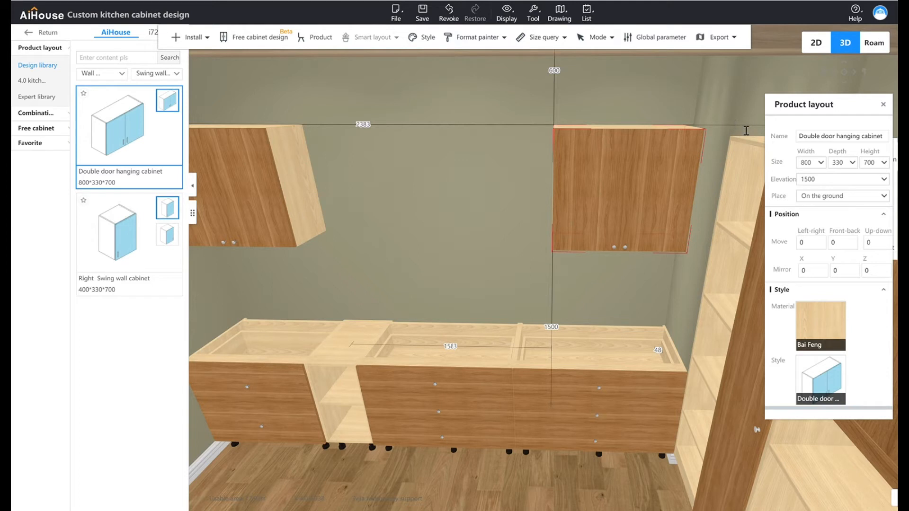
# Set the right hanging cabinet's width to 1000 and reposition it with a clearance of 550 to the right.
pyautogui.click(820, 168)
pyautogui.write('1000')
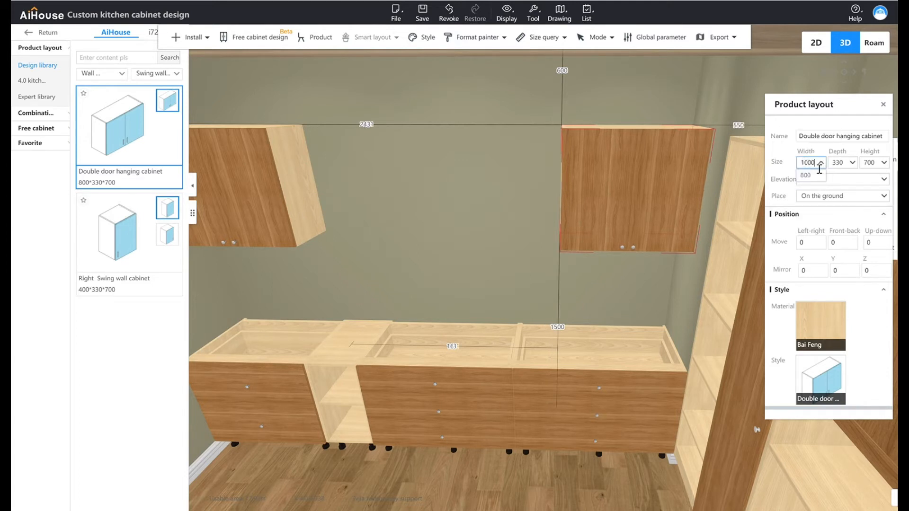
pyautogui.press('Return')
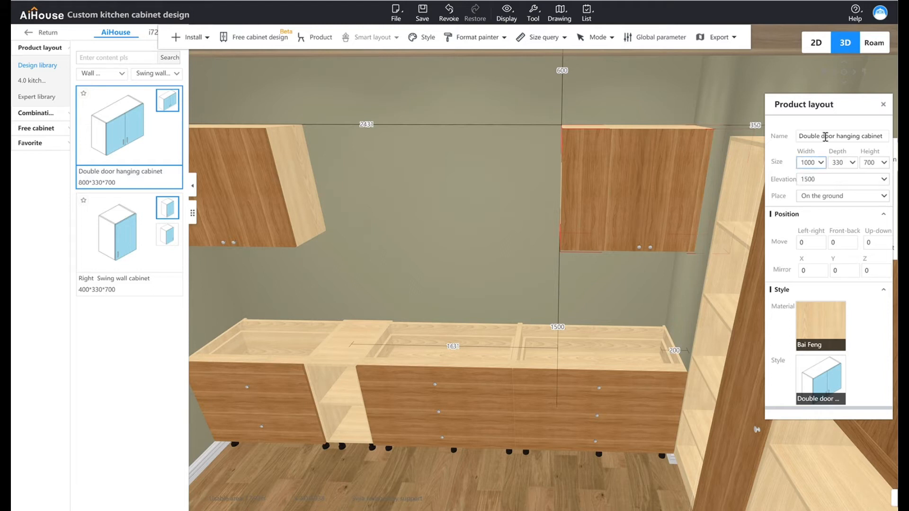
pyautogui.moveTo(659, 133); pyautogui.dragTo(640, 134)
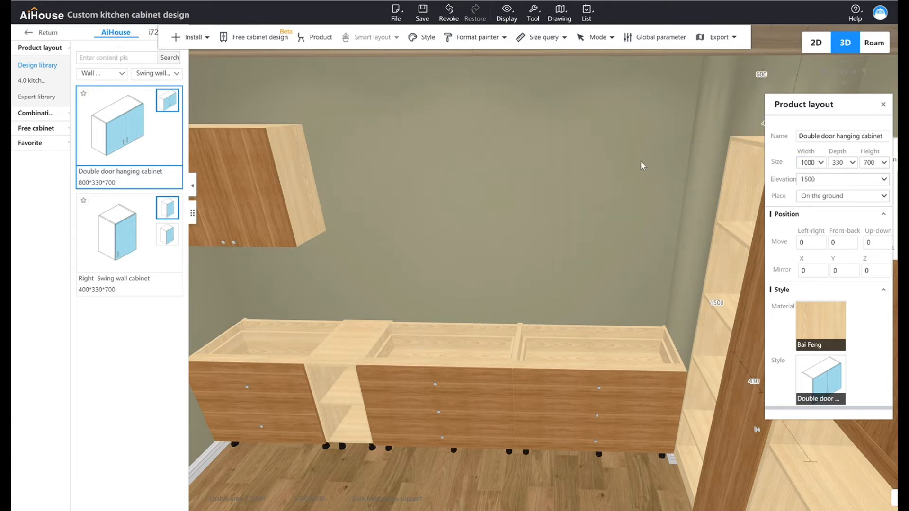
pyautogui.click(518, 120)
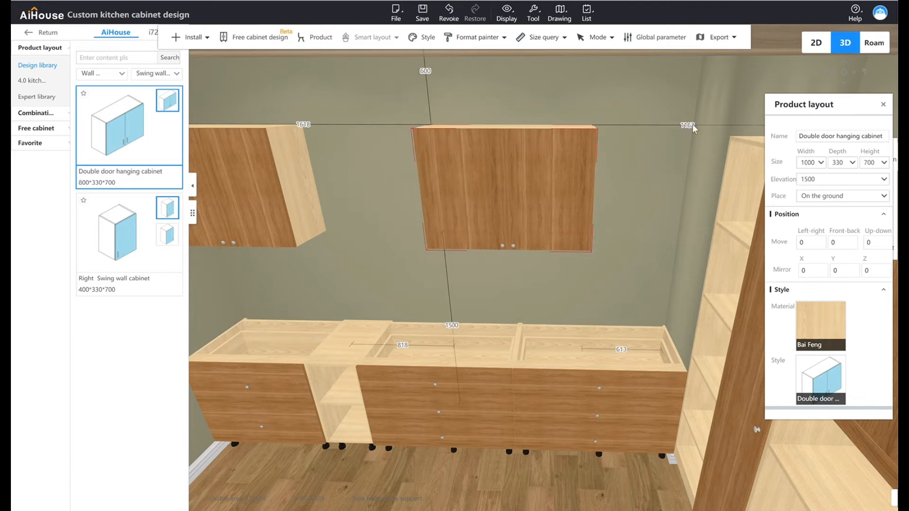
pyautogui.click(698, 131)
pyautogui.write('550')
pyautogui.press('Return')
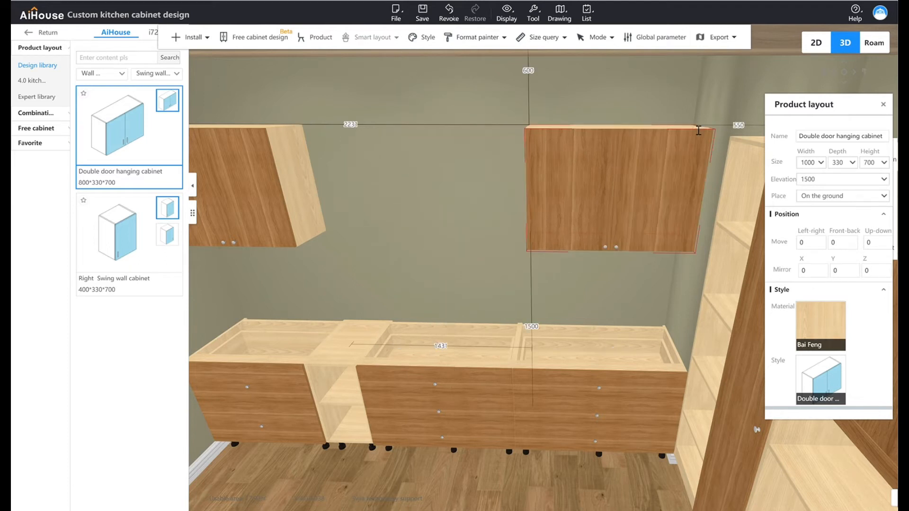
# Place a None Door Wall cabinet, 300*330*700, from the open wall cabinets directly beside the left hanging cabinet.
pyautogui.moveTo(517, 446)
pyautogui.mouseDown()
pyautogui.moveTo(528, 429)
pyautogui.moveTo(529, 438)
pyautogui.mouseUp()
pyautogui.moveTo(399, 204); pyautogui.dragTo(264, 143)
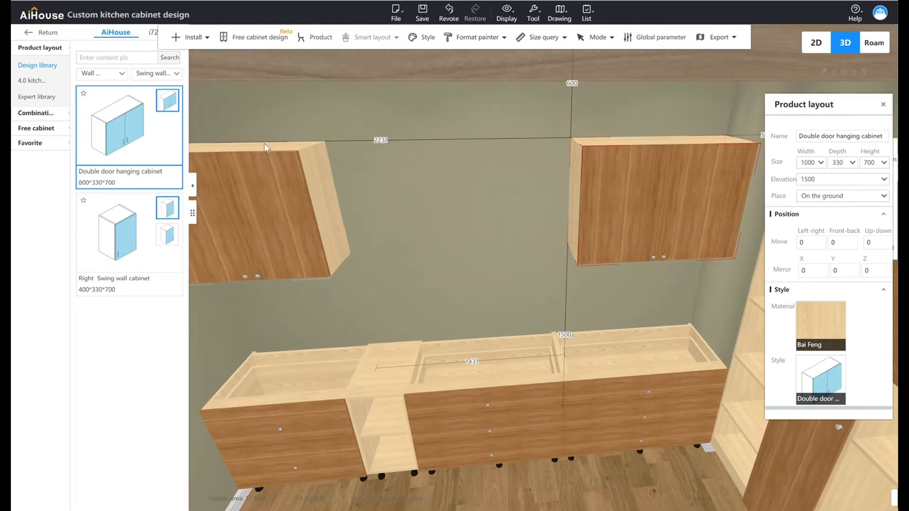
pyautogui.moveTo(407, 311); pyautogui.dragTo(408, 290)
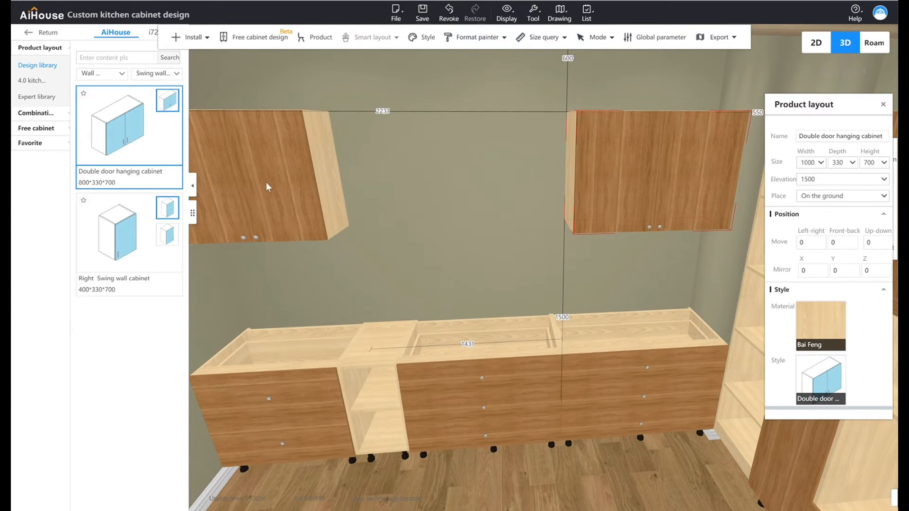
pyautogui.click(88, 74)
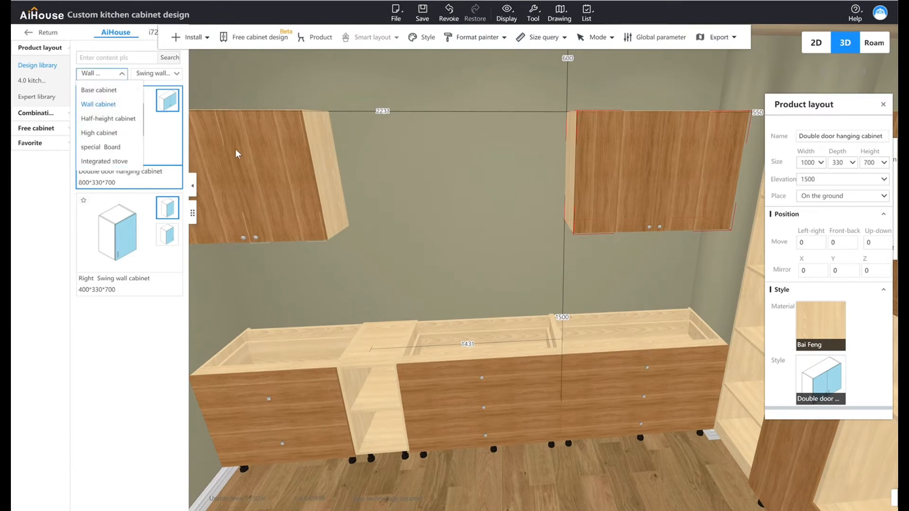
pyautogui.click(151, 73)
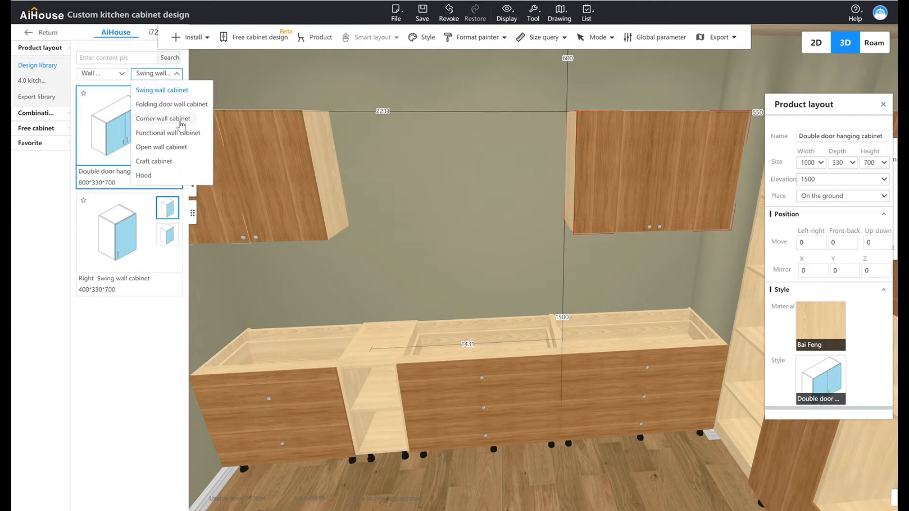
pyautogui.click(178, 147)
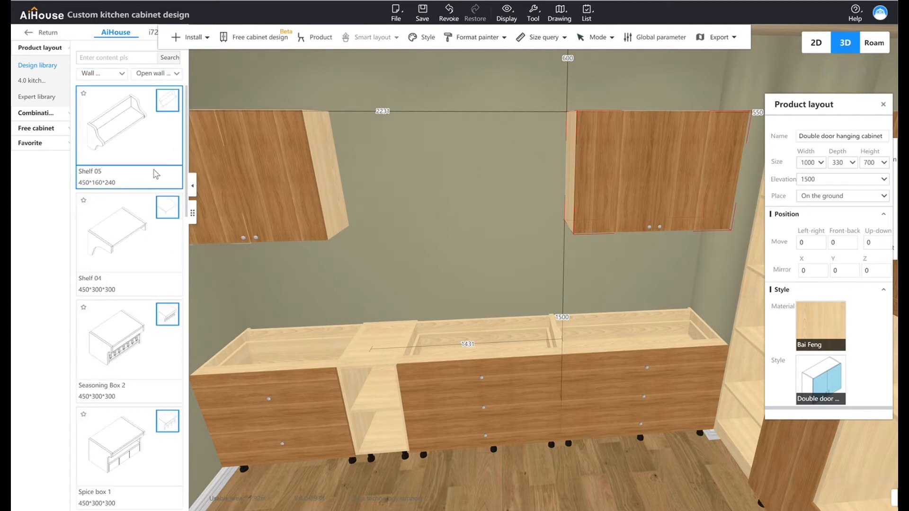
pyautogui.scroll(-10, 155, 174)
pyautogui.click(175, 207)
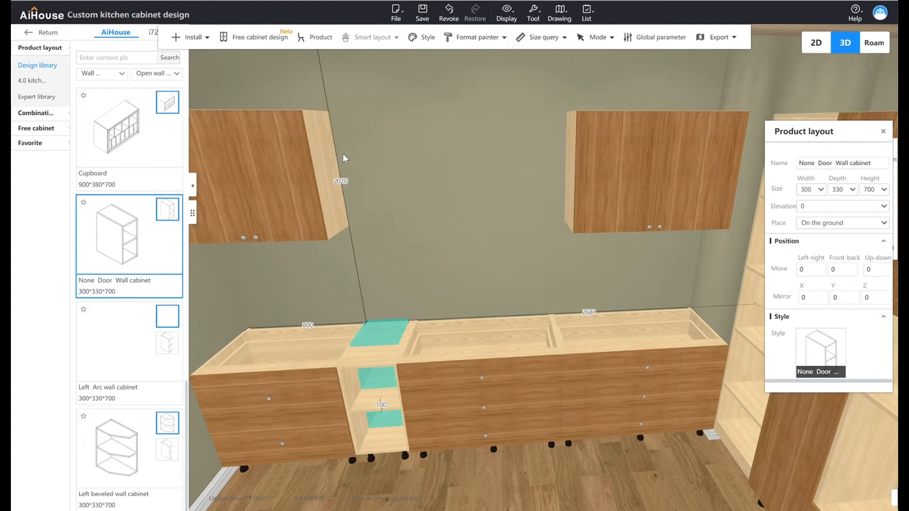
pyautogui.click(334, 152)
pyautogui.moveTo(476, 316); pyautogui.dragTo(494, 430, button='right')
pyautogui.click(494, 430)
pyautogui.scroll(-2, 512, 365)
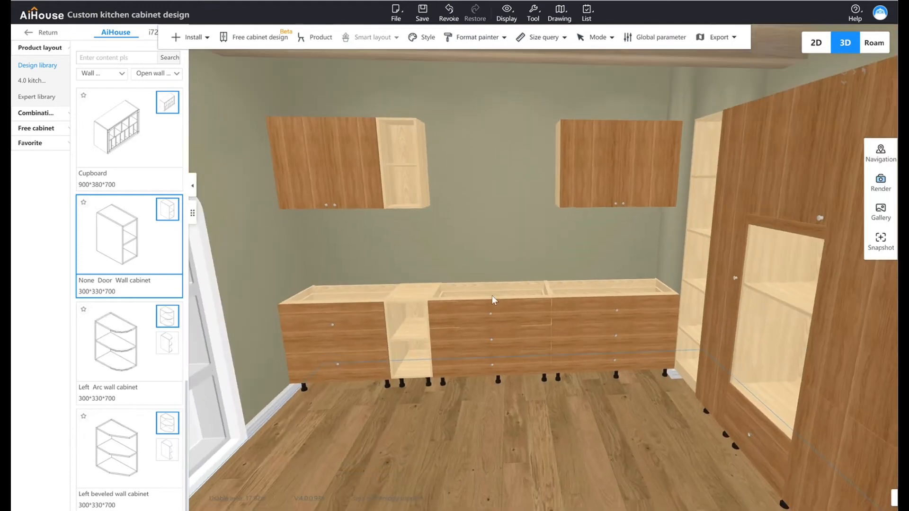
pyautogui.scroll(2, 492, 295)
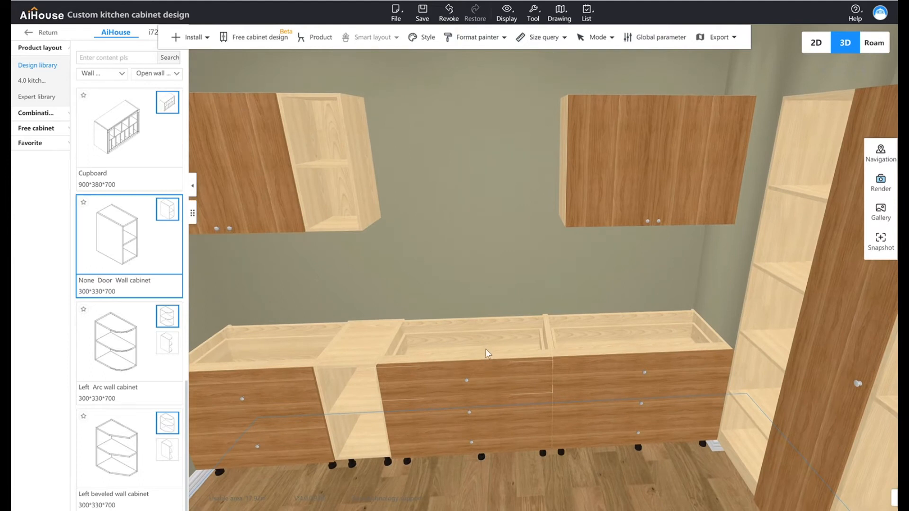
pyautogui.click(485, 346)
pyautogui.rightClick(485, 346)
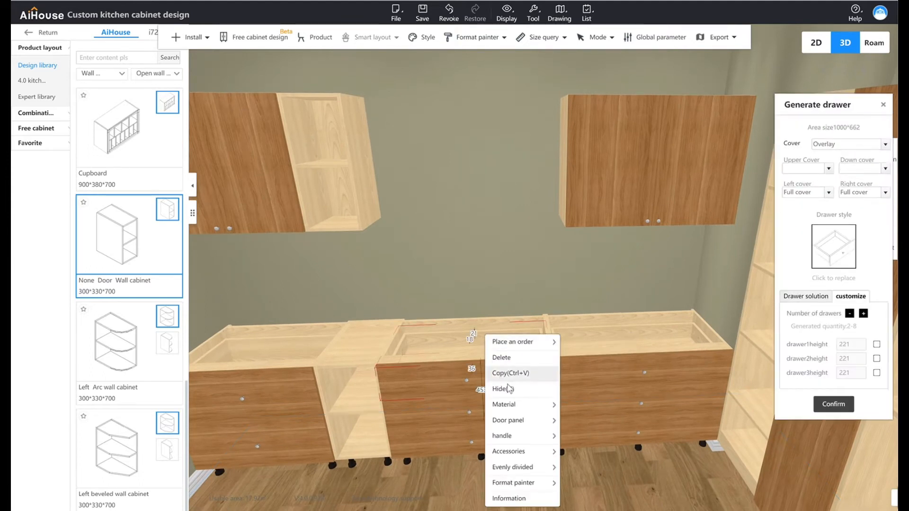
pyautogui.moveTo(542, 440)
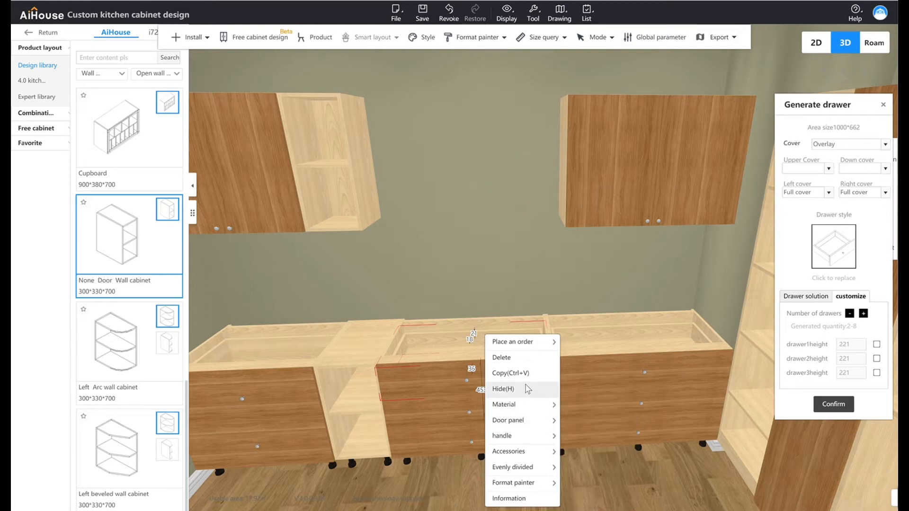
pyautogui.click(440, 476)
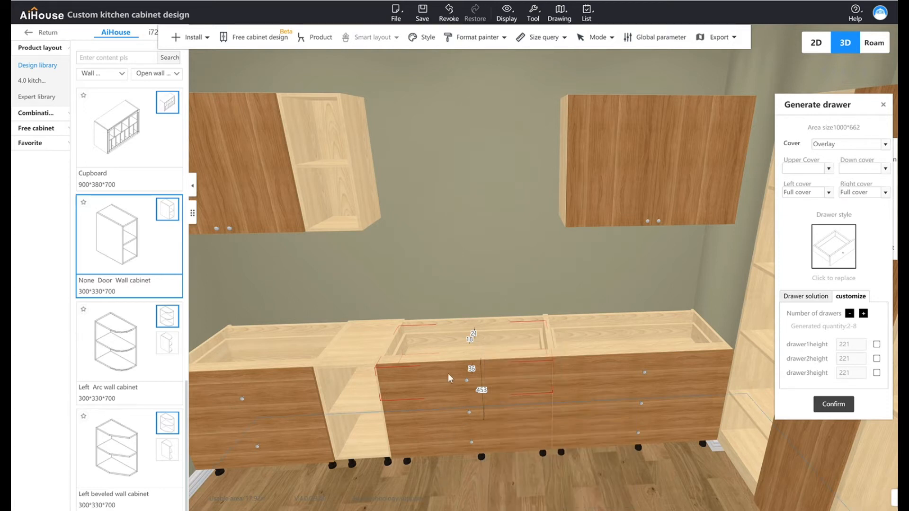
# Install the Vatti -B866B1 stove on the 1000 mm wide three-drawer base cabinet in the middle of the base run.
pyautogui.click(461, 323)
pyautogui.rightClick(462, 323)
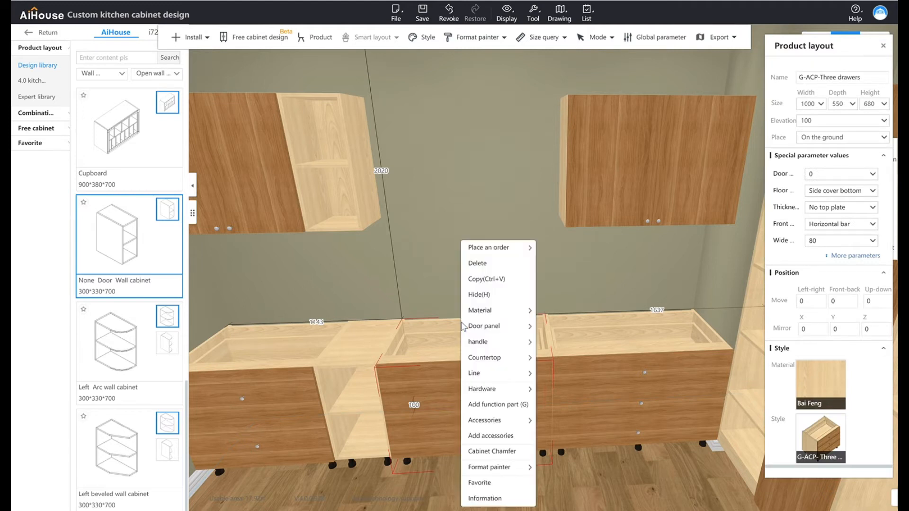
pyautogui.moveTo(507, 360)
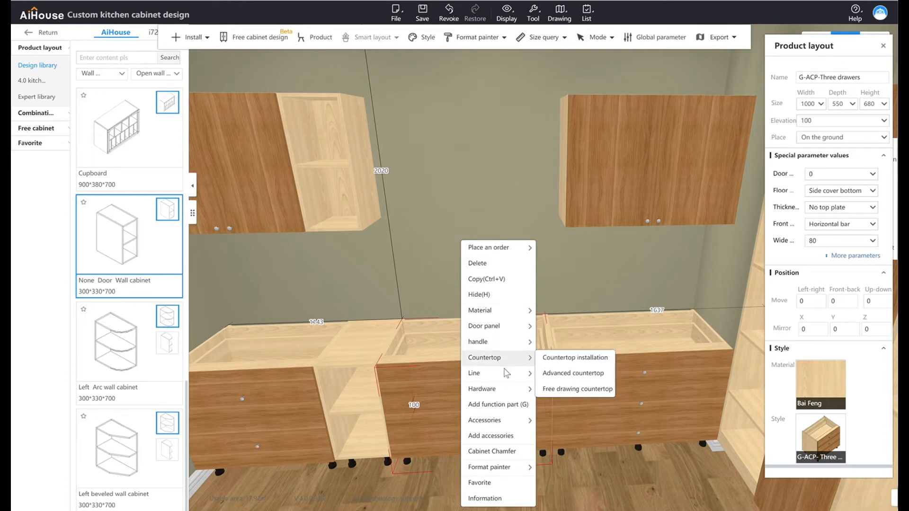
pyautogui.moveTo(506, 396)
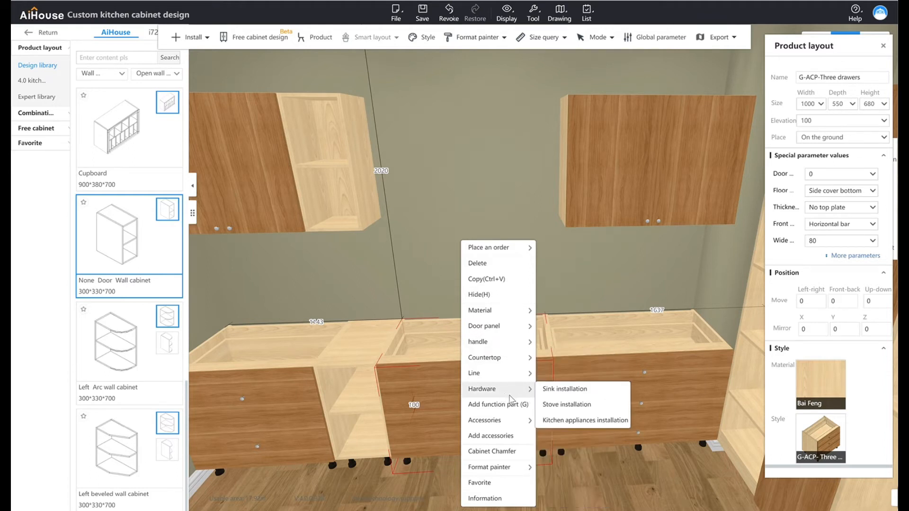
pyautogui.click(550, 407)
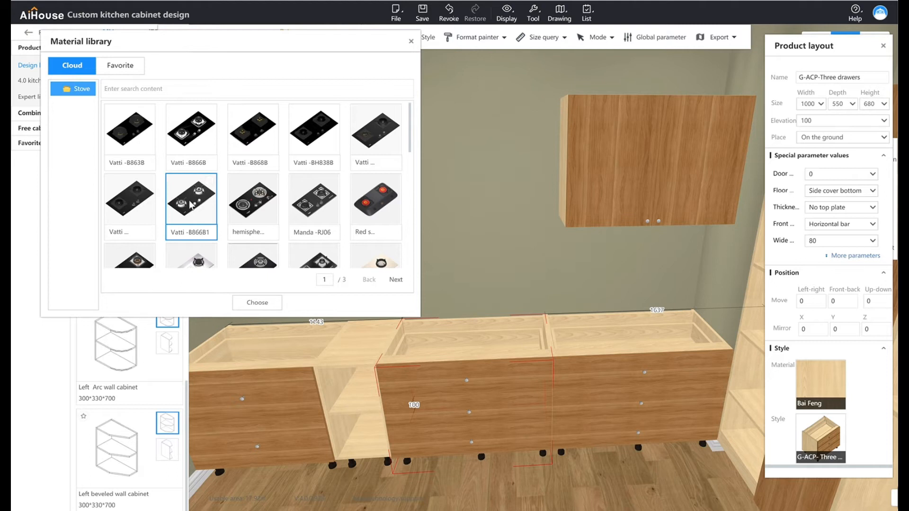
pyautogui.click(275, 306)
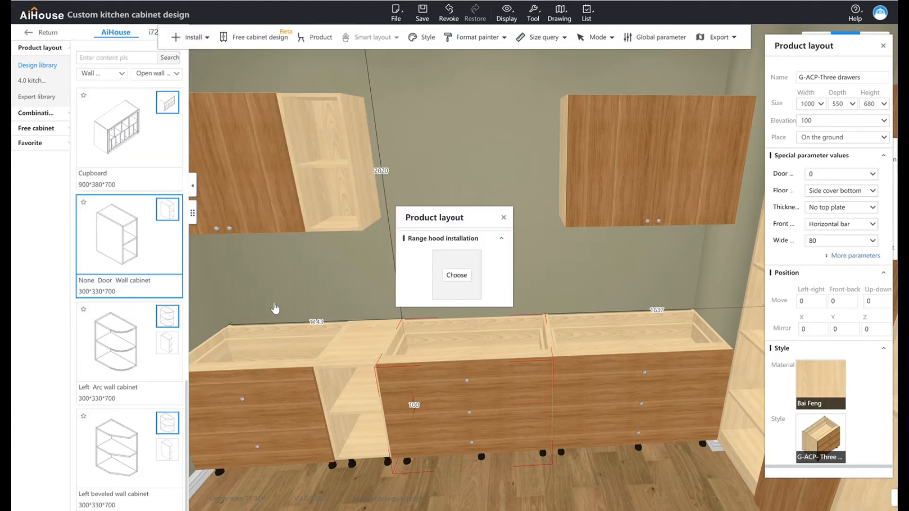
# Install the white tapered Smoke machine range hood with wooden trim, from the second page of the hood library, above the stove.
pyautogui.click(456, 278)
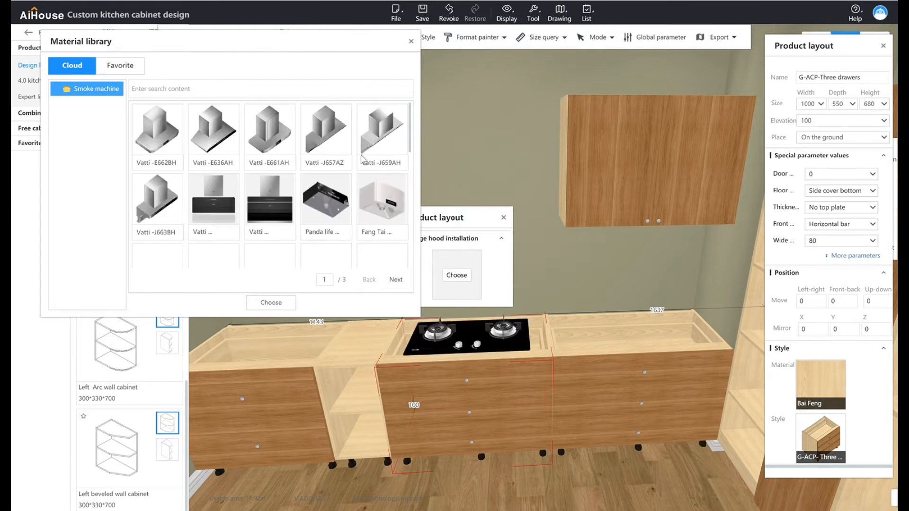
pyautogui.moveTo(410, 149); pyautogui.dragTo(415, 272)
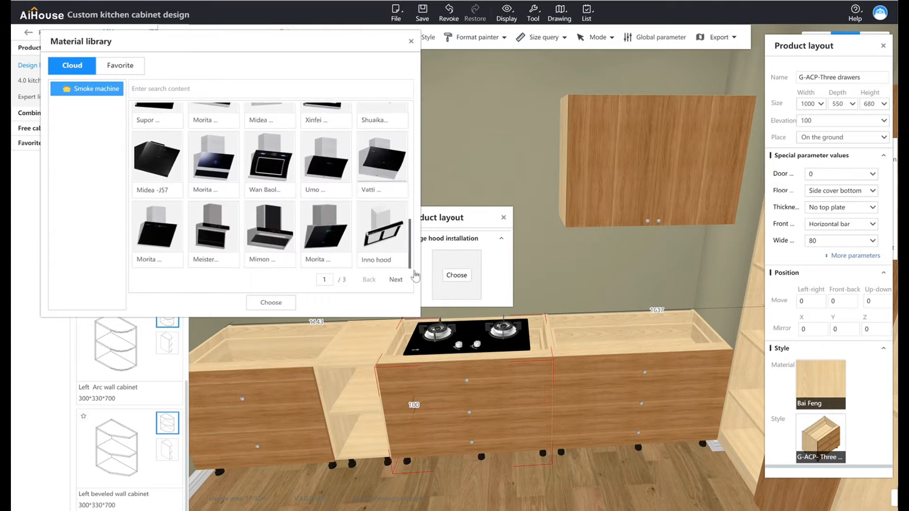
pyautogui.click(397, 280)
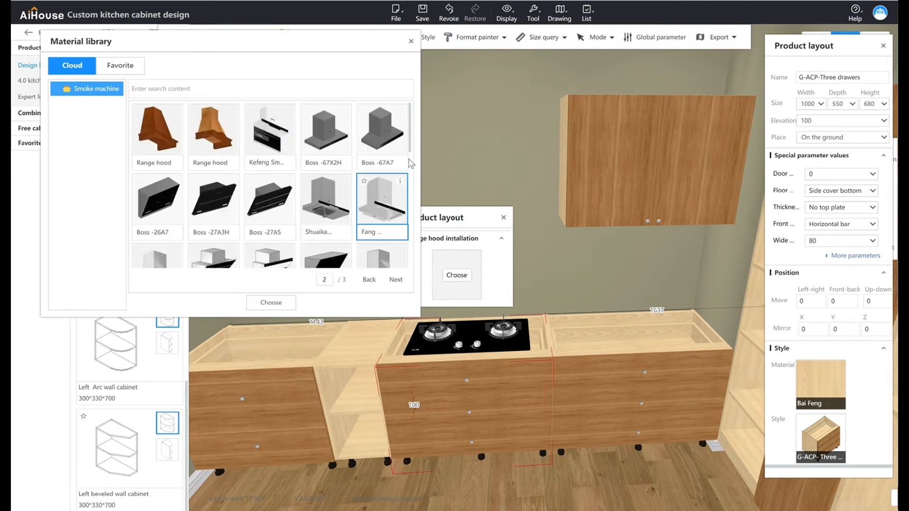
pyautogui.moveTo(411, 152); pyautogui.dragTo(419, 290)
pyautogui.click(396, 257)
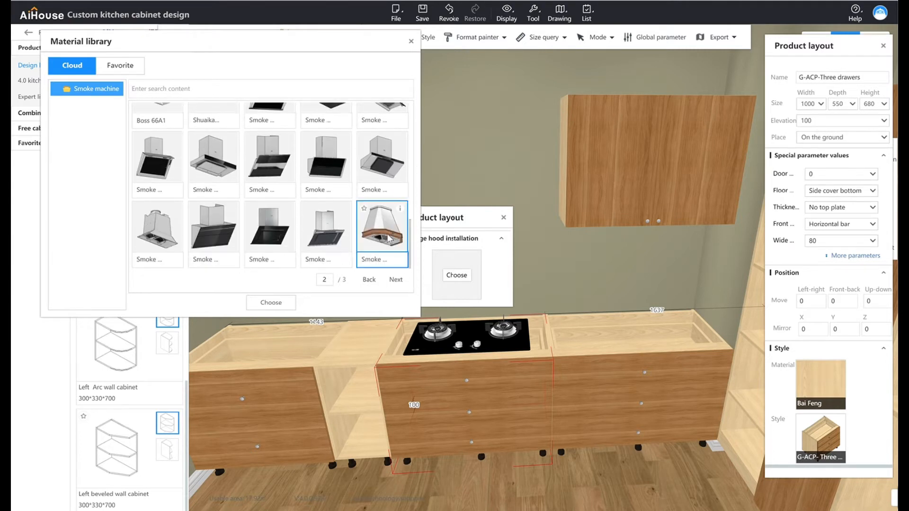
pyautogui.click(272, 303)
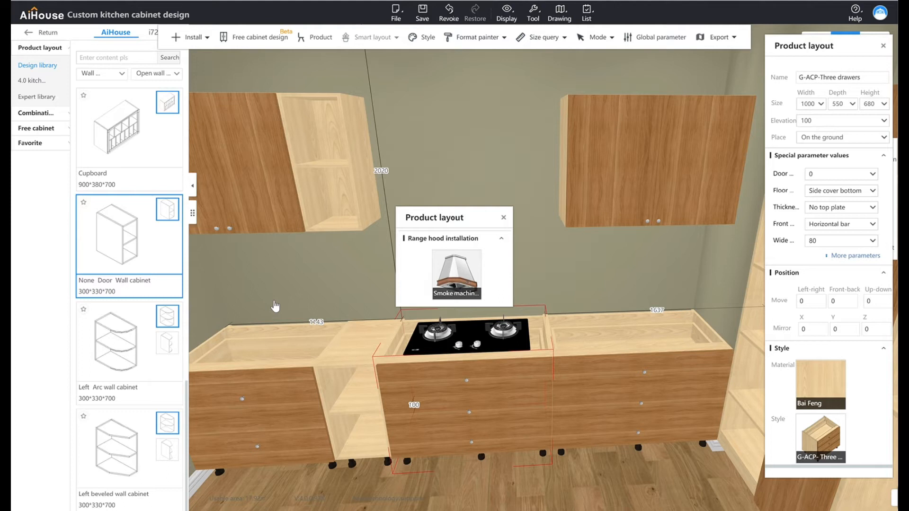
pyautogui.click(473, 276)
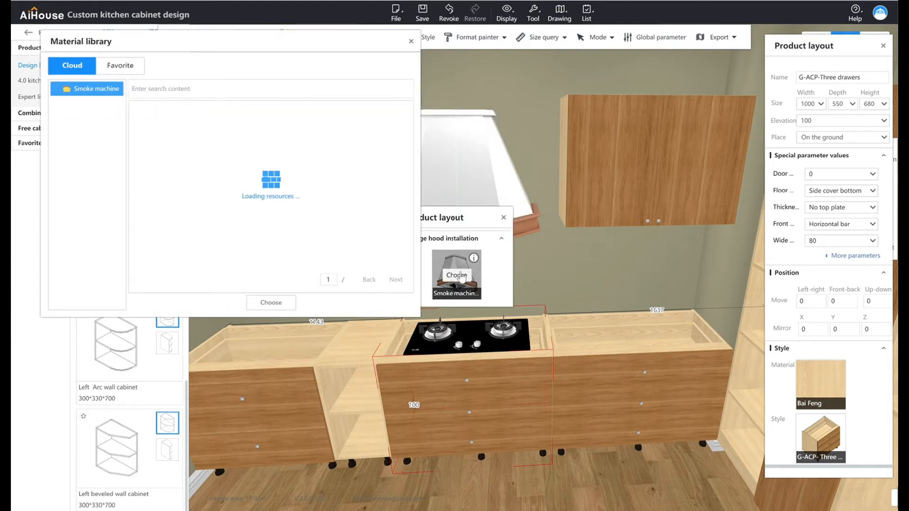
pyautogui.click(411, 42)
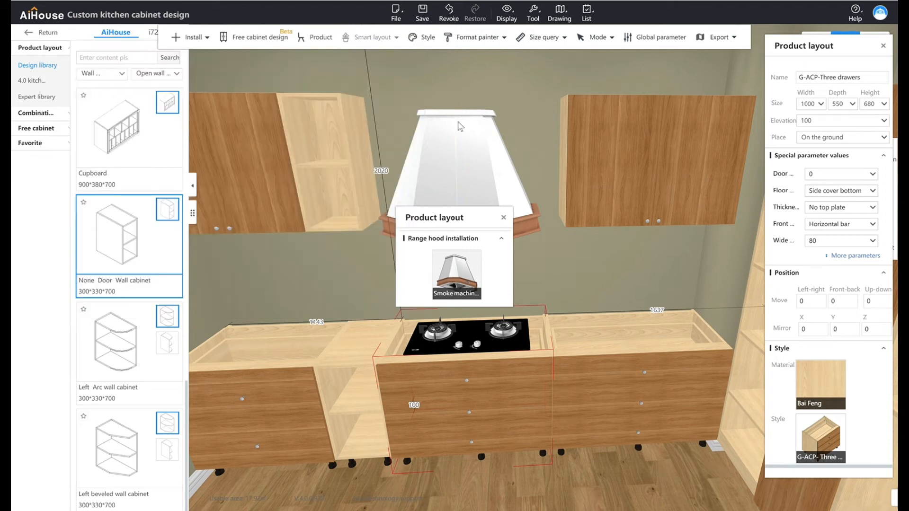
pyautogui.click(506, 219)
# Switch the product library to the Base cabinet category of the 4.0 kitchen library.
pyautogui.moveTo(607, 434); pyautogui.dragTo(626, 417, button='right')
pyautogui.scroll(-5, 627, 418)
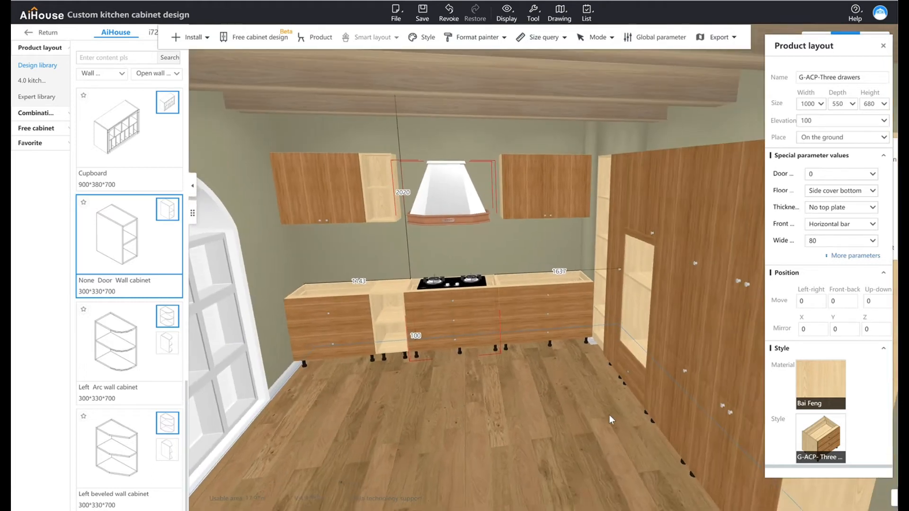
pyautogui.scroll(-2, 612, 405)
pyautogui.scroll(2, 614, 408)
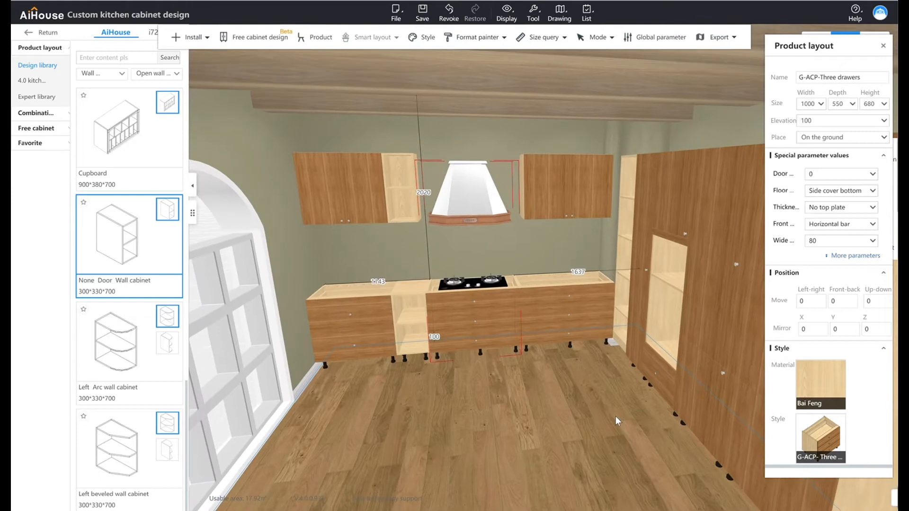
pyautogui.scroll(-1, 567, 411)
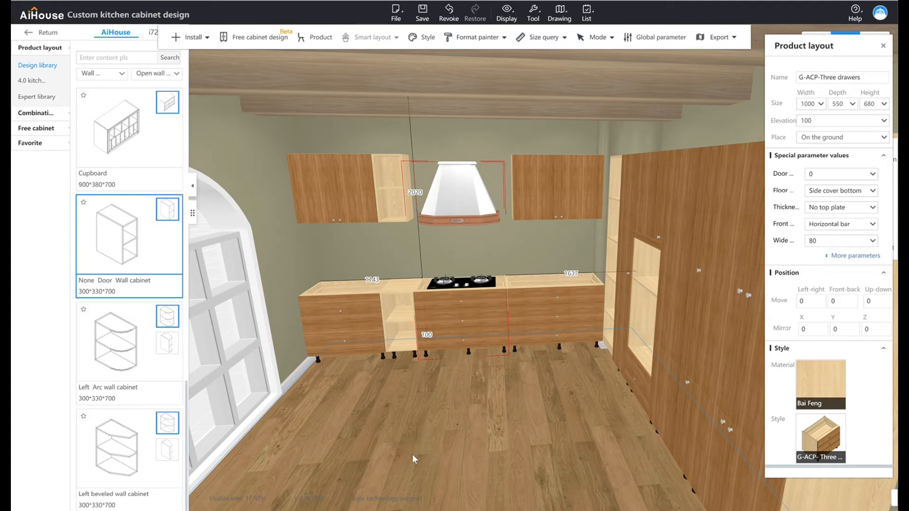
pyautogui.click(83, 74)
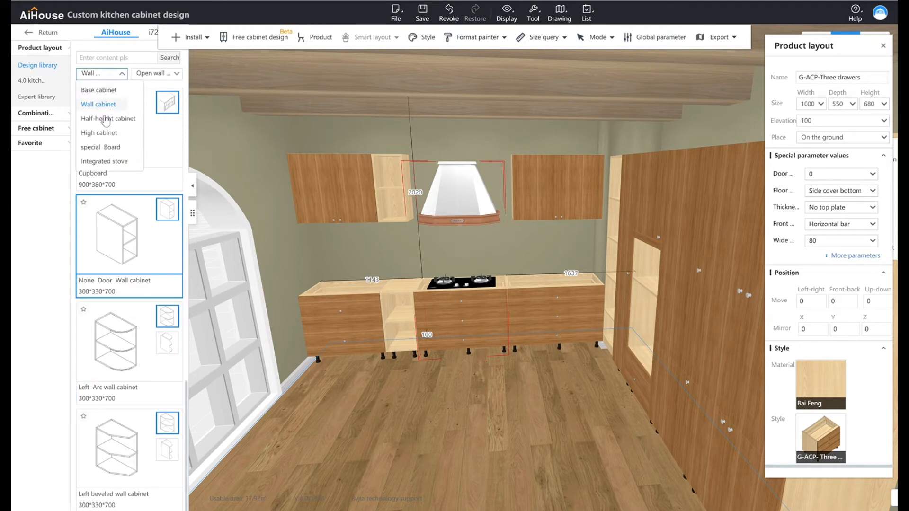
pyautogui.click(99, 90)
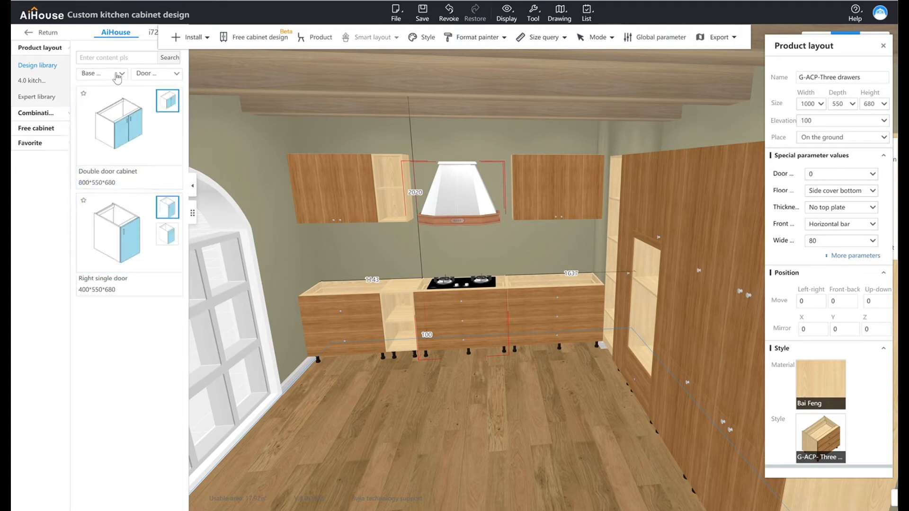
pyautogui.click(35, 81)
pyautogui.click(121, 76)
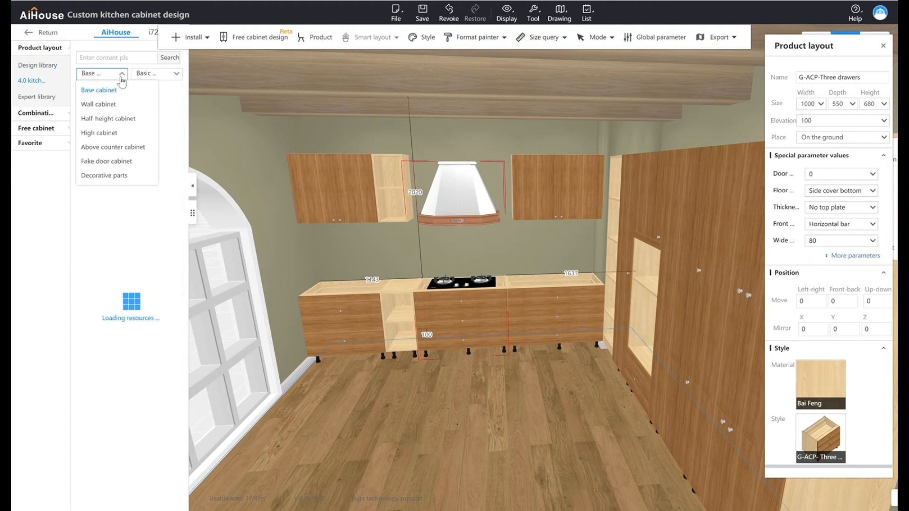
pyautogui.click(49, 226)
# Browse the Drawer base cabinet models among the basic cabinets for a possible island unit.
pyautogui.click(120, 90)
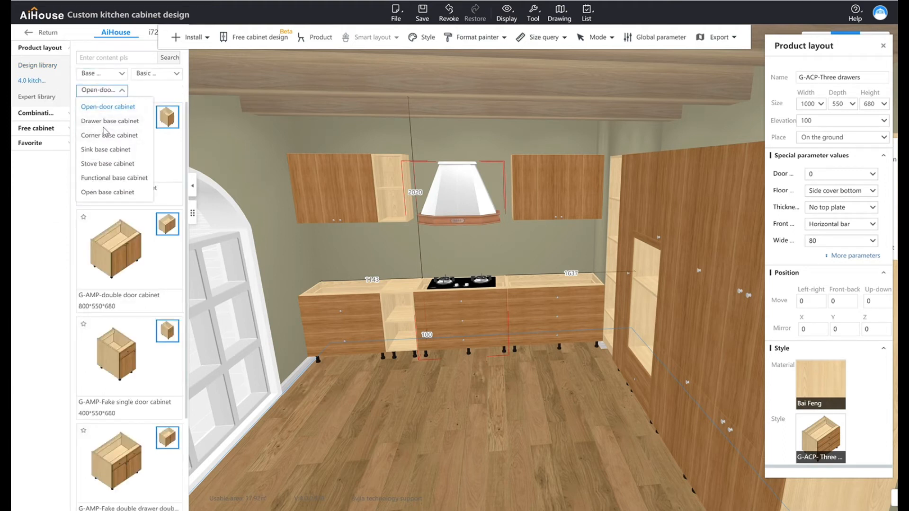
pyautogui.click(118, 123)
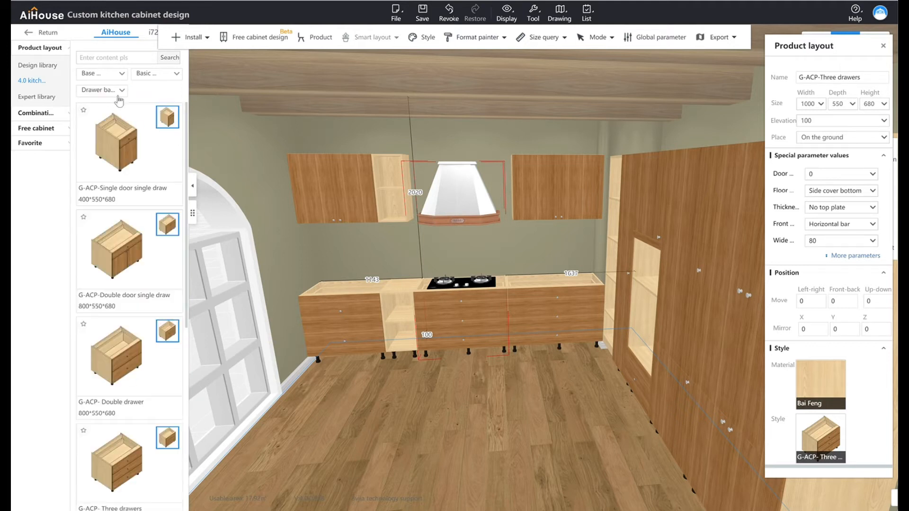
pyautogui.click(163, 74)
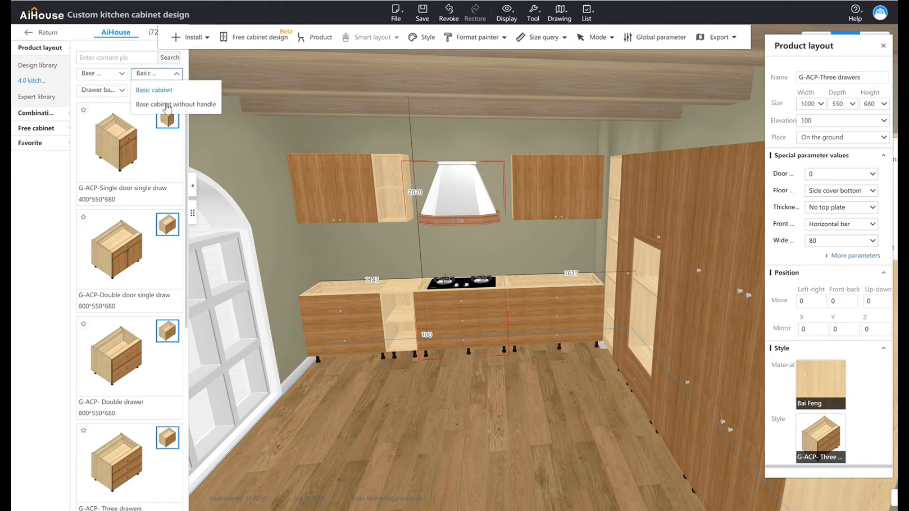
pyautogui.click(119, 105)
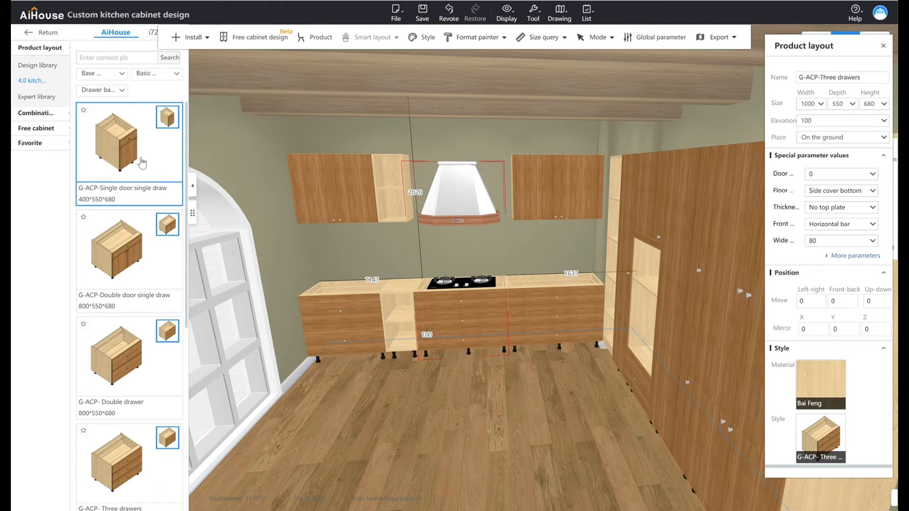
pyautogui.moveTo(190, 173)
pyautogui.mouseDown()
pyautogui.moveTo(185, 369)
pyautogui.moveTo(191, 196)
pyautogui.mouseUp()
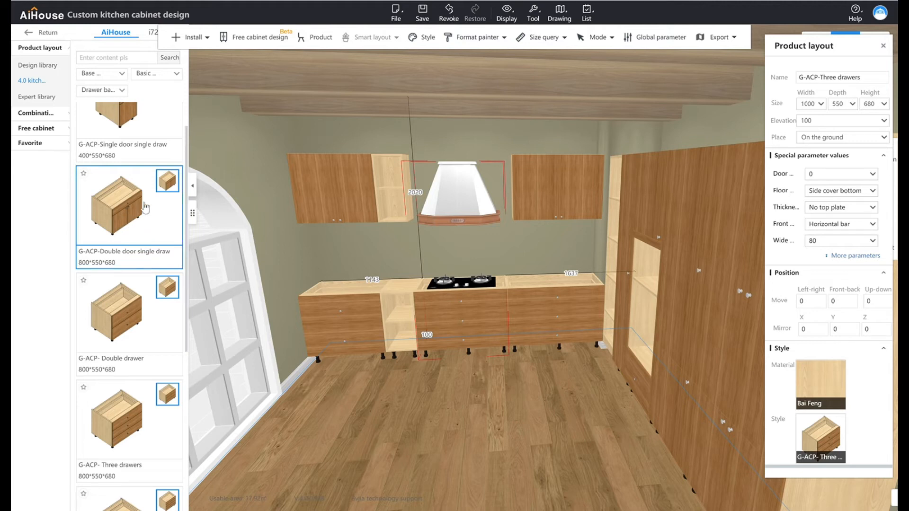
pyautogui.moveTo(191, 181); pyautogui.dragTo(192, 186)
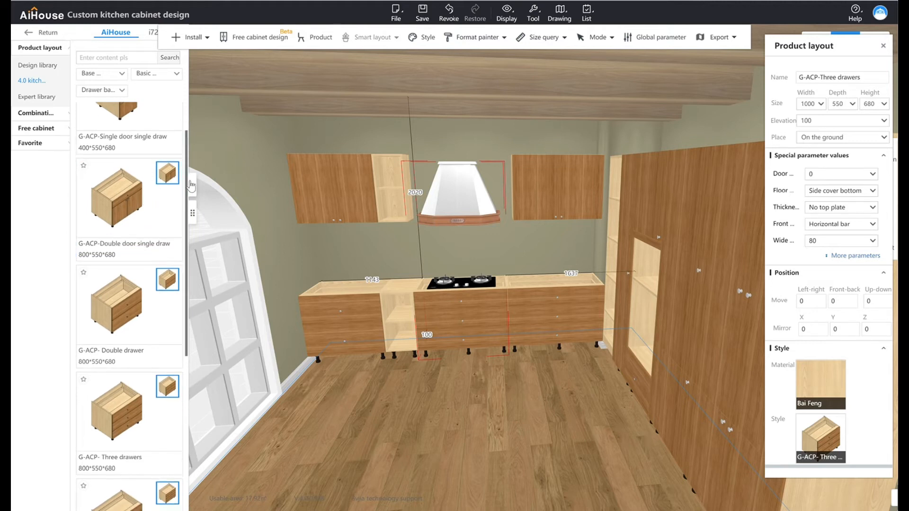
pyautogui.scroll(1, 191, 182)
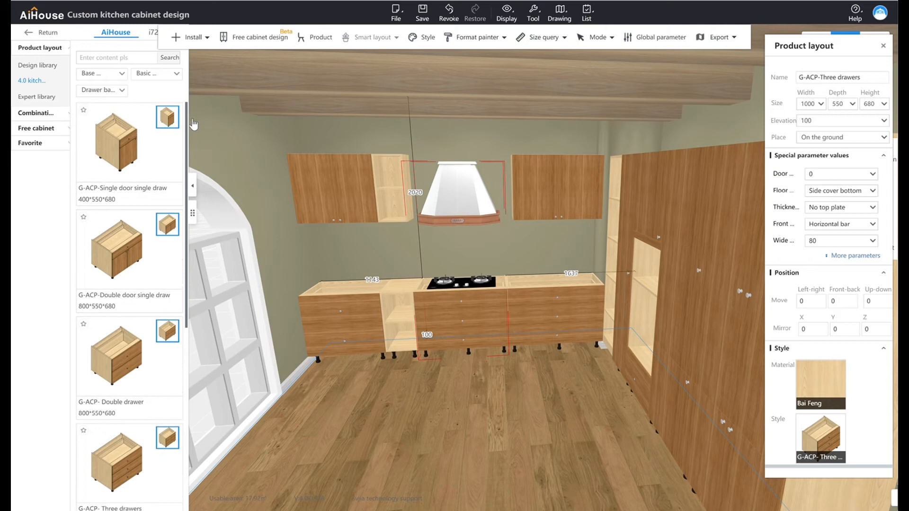
# Place a G-AMP-double door cabinet, 800*550*680, from the Open-door cabinet models on the open floor in front of the base run.
pyautogui.click(123, 91)
pyautogui.click(126, 109)
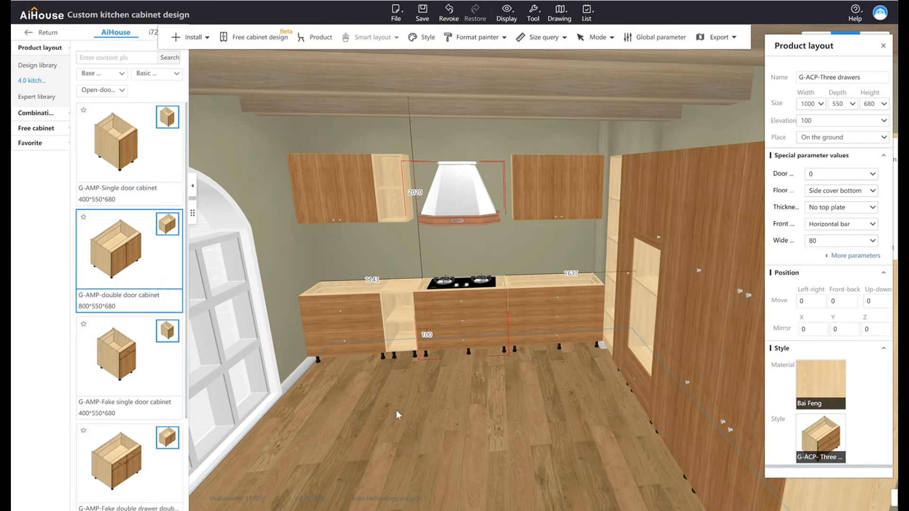
pyautogui.scroll(5, 427, 400)
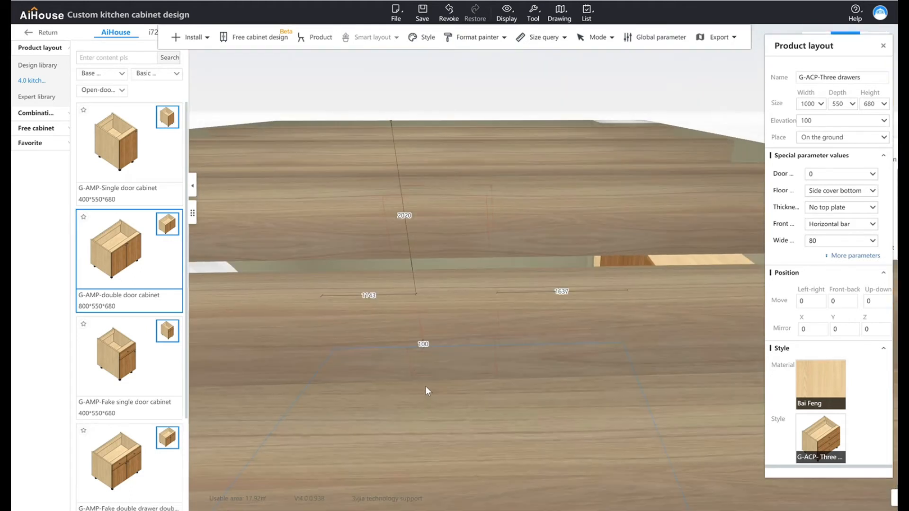
pyautogui.scroll(-5, 426, 384)
pyautogui.scroll(5, 437, 382)
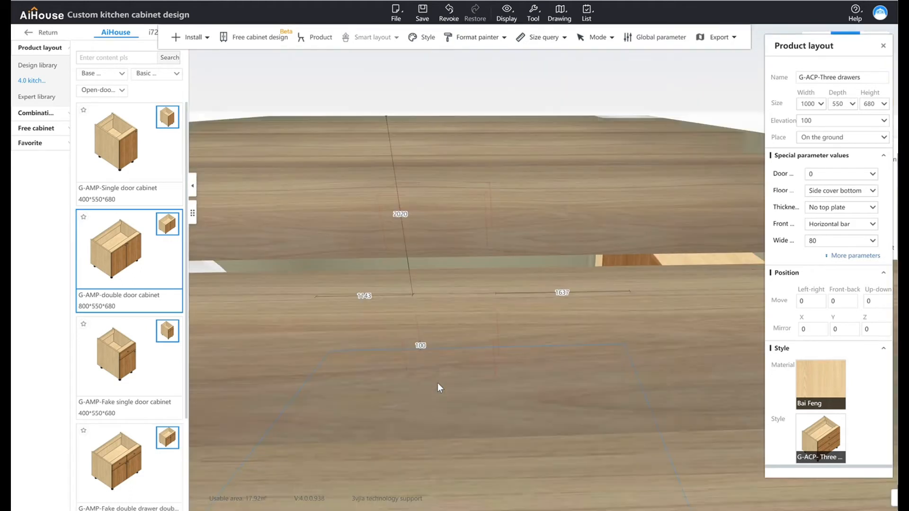
pyautogui.moveTo(447, 422); pyautogui.dragTo(455, 385)
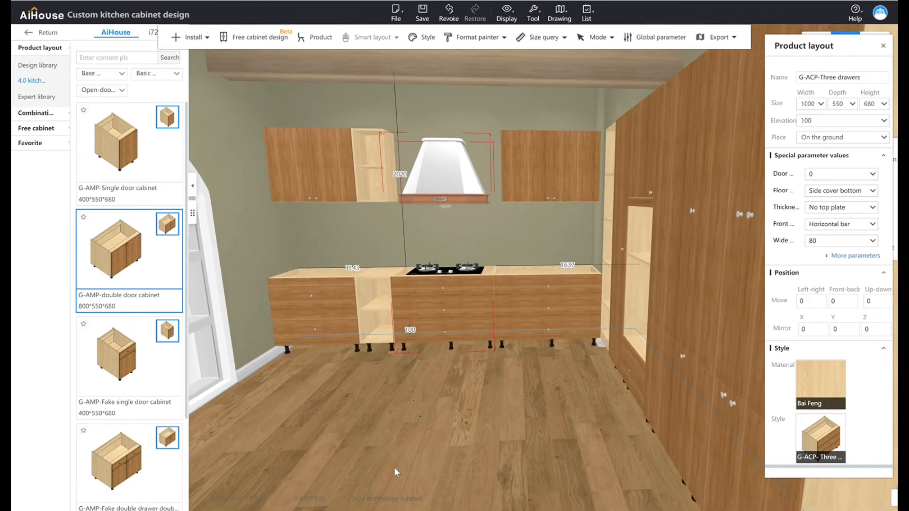
pyautogui.click(433, 475)
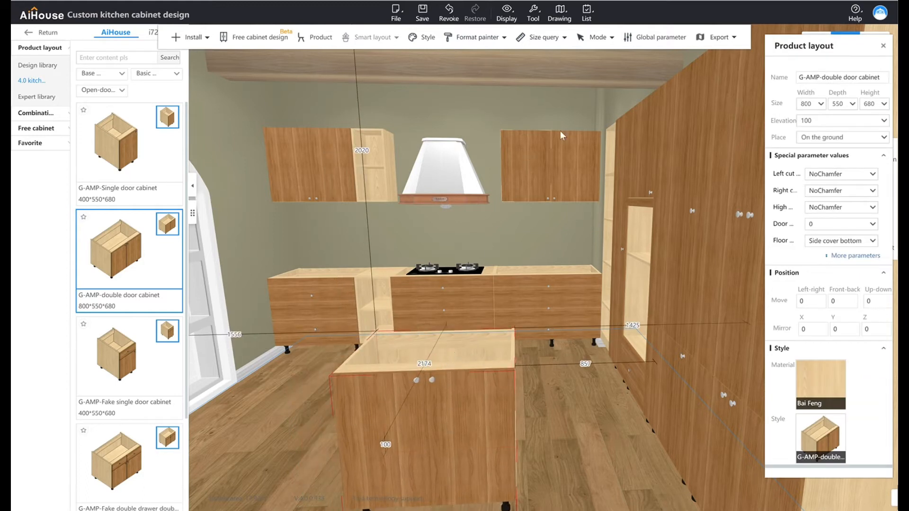
# Rotate the freestanding double door cabinet 180 degrees with three-axis movement so its doors face the base run.
pyautogui.click(599, 37)
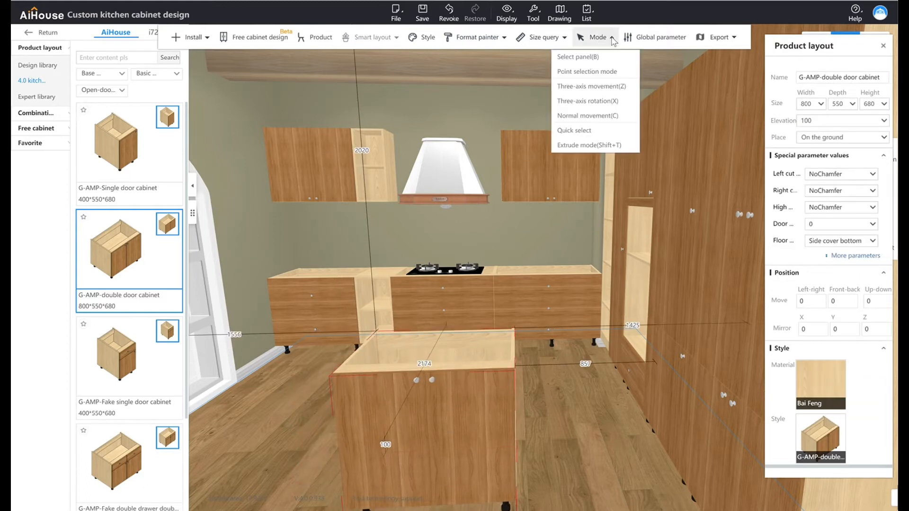
pyautogui.click(606, 89)
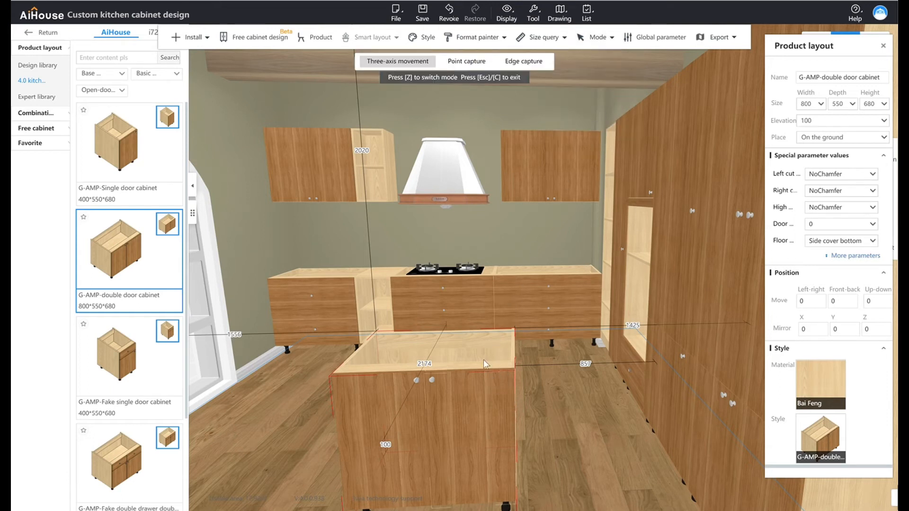
pyautogui.click(510, 364)
pyautogui.moveTo(510, 363); pyautogui.dragTo(503, 375, button='right')
pyautogui.moveTo(453, 459); pyautogui.dragTo(350, 453)
pyautogui.click(560, 422)
pyautogui.moveTo(408, 414); pyautogui.dragTo(441, 394, button='right')
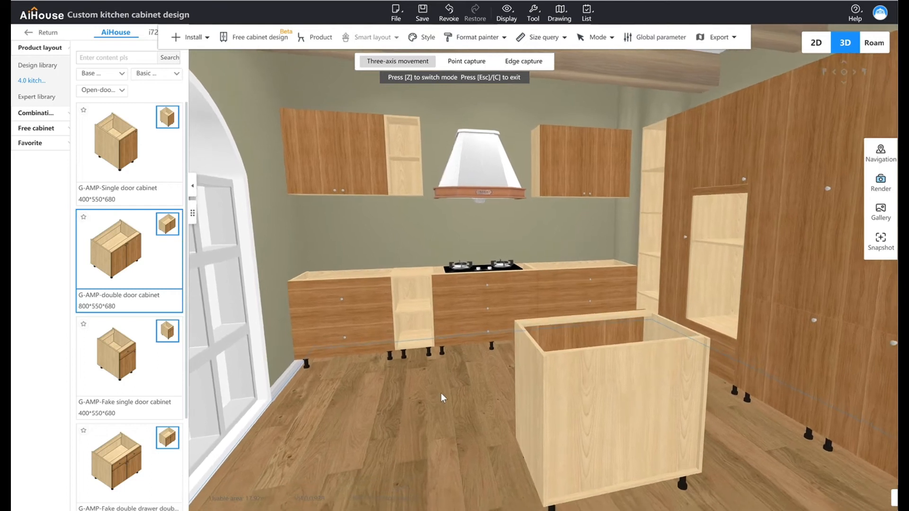
# Switch the basic base cabinet models in the product library to the Functional base cabinet type.
pyautogui.click(159, 73)
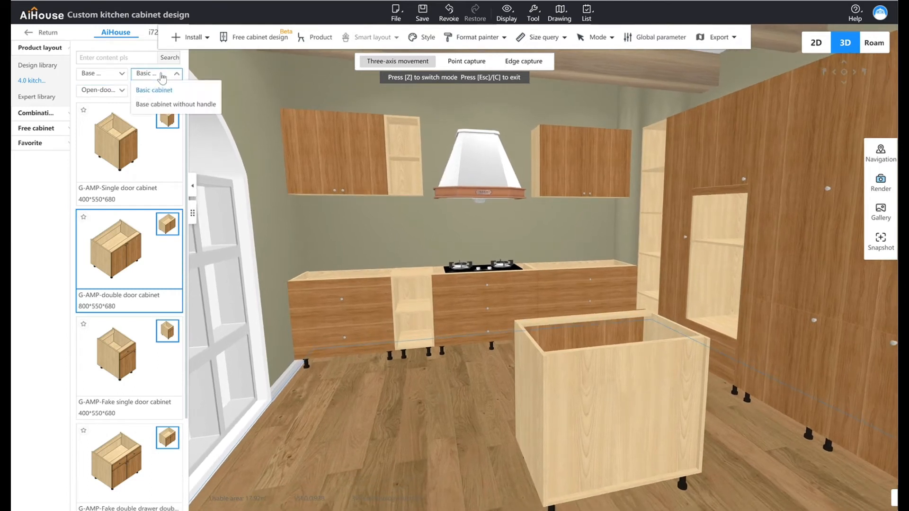
pyautogui.click(43, 196)
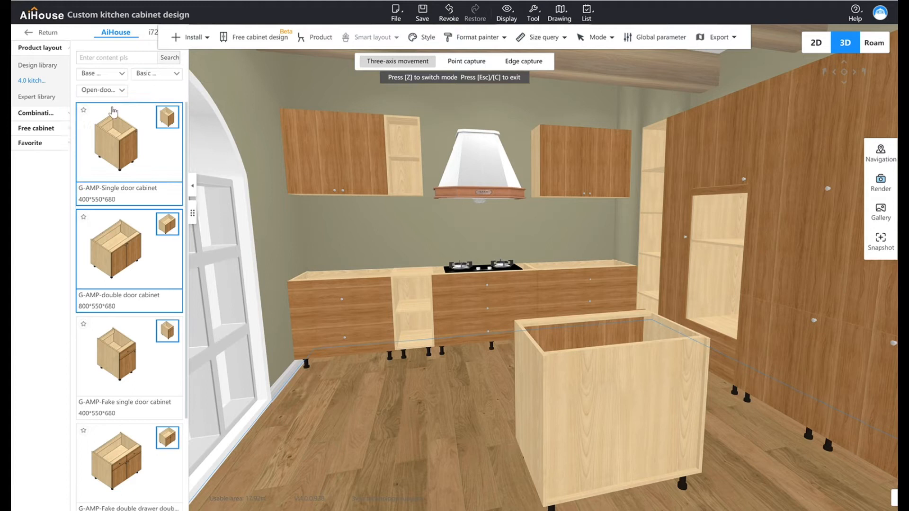
pyautogui.click(119, 75)
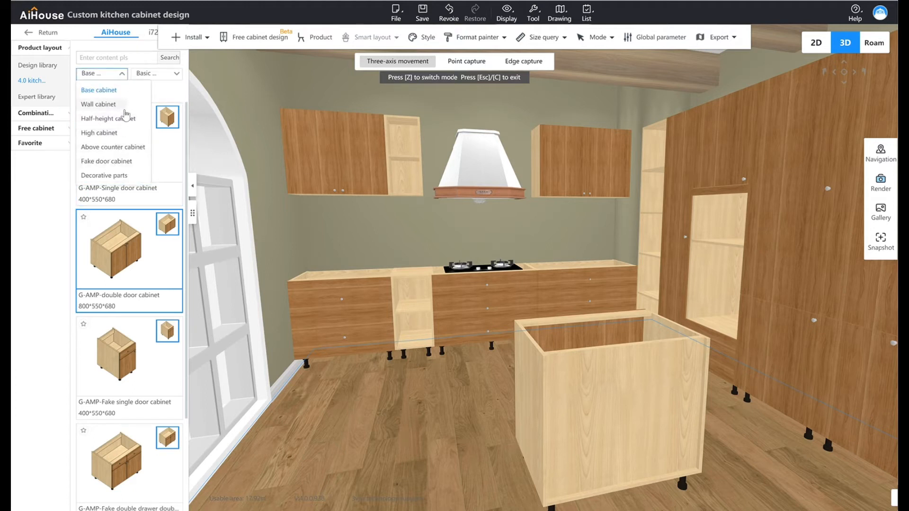
pyautogui.click(175, 96)
pyautogui.click(122, 92)
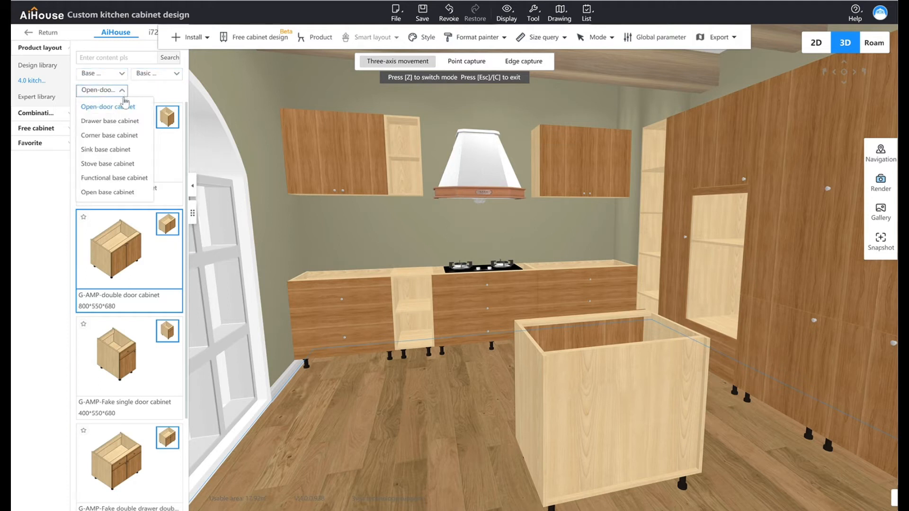
pyautogui.click(122, 178)
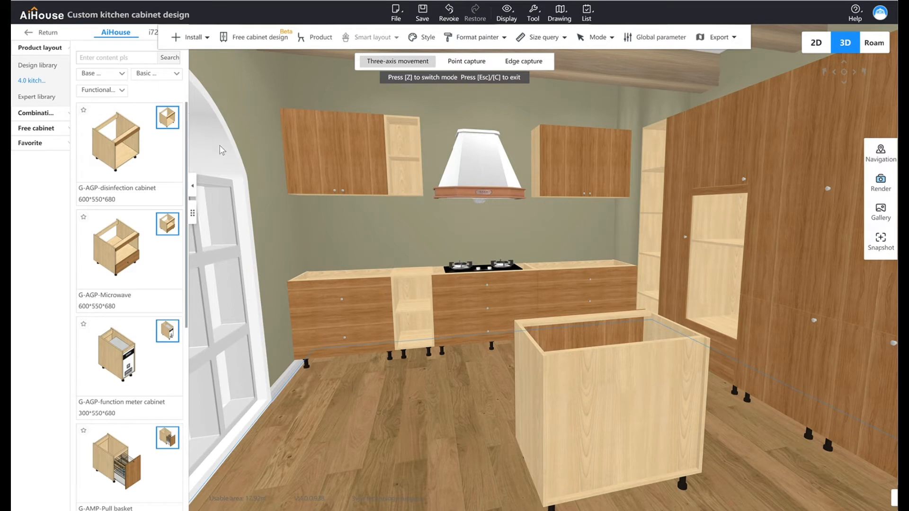
# Place a G-AMP-Pull basket cabinet, 400*550*680, on the open floor in front of the open shelf unit.
pyautogui.moveTo(459, 380); pyautogui.dragTo(446, 387)
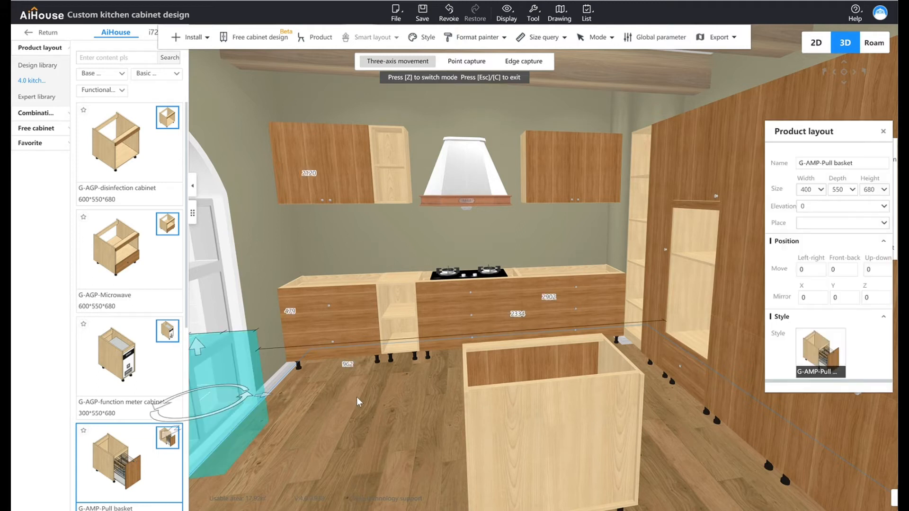
pyautogui.click(369, 416)
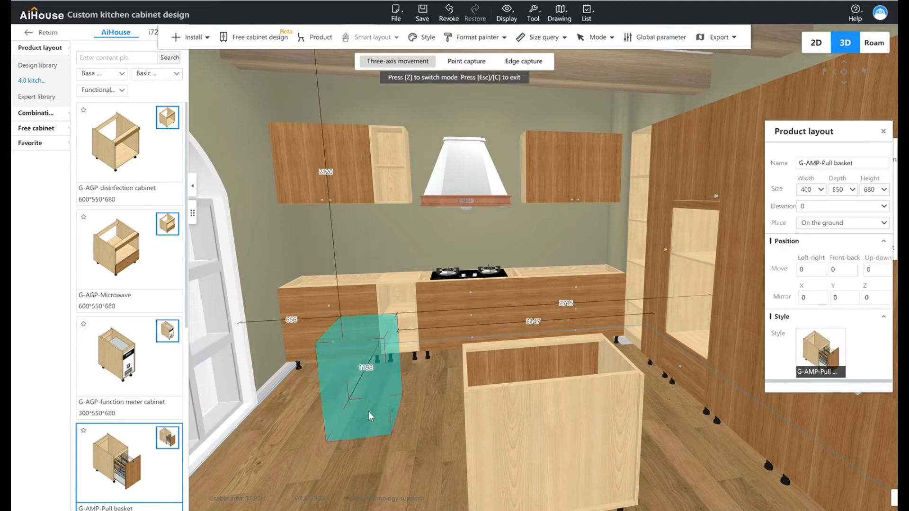
pyautogui.click(369, 416)
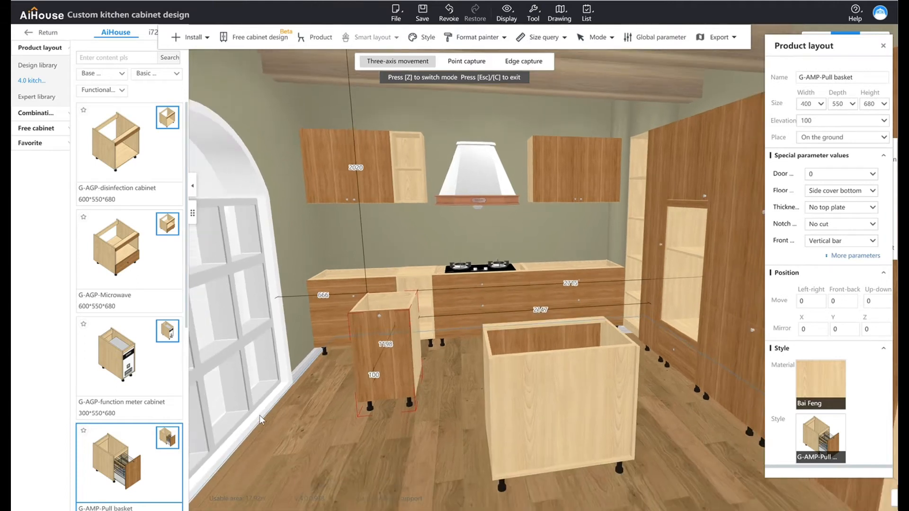
pyautogui.press('Escape')
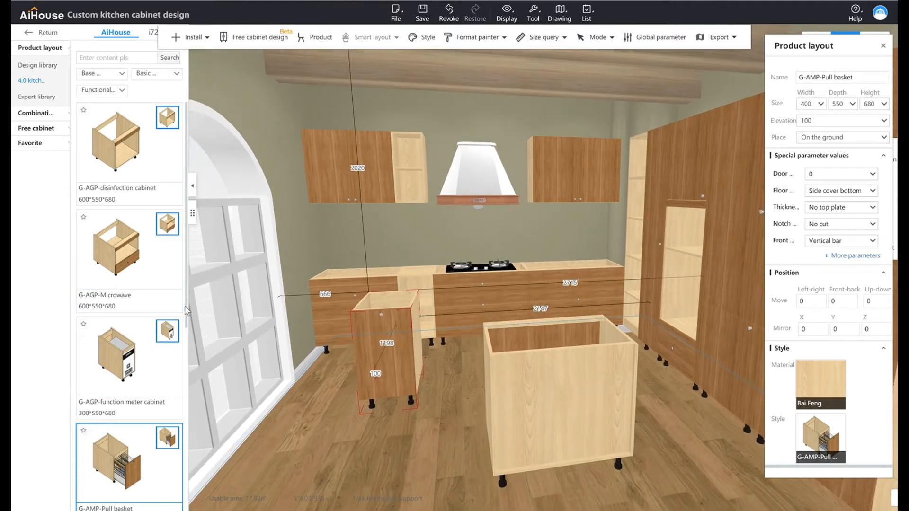
# Place a G-AGP-disinfection cabinet, 600*550*680, flush against the window side of the rotated double door cabinet.
pyautogui.scroll(-1, 189, 313)
pyautogui.click(116, 137)
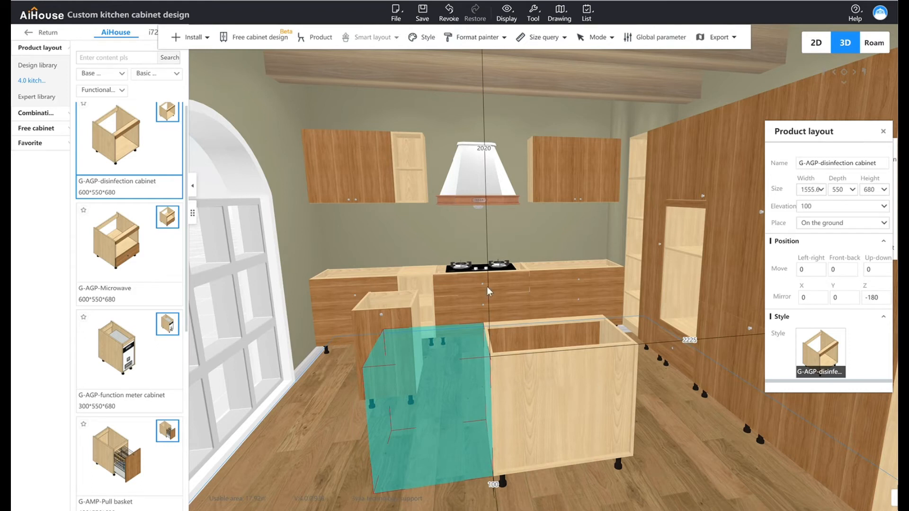
pyautogui.click(494, 349)
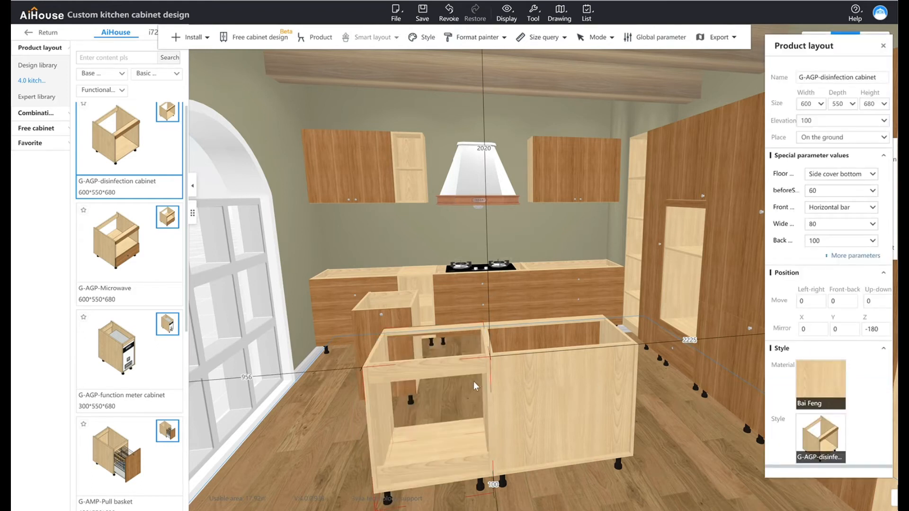
# Set the width of the three-drawer base cabinet nearest the high cabinets to 800.
pyautogui.moveTo(353, 424); pyautogui.dragTo(382, 433)
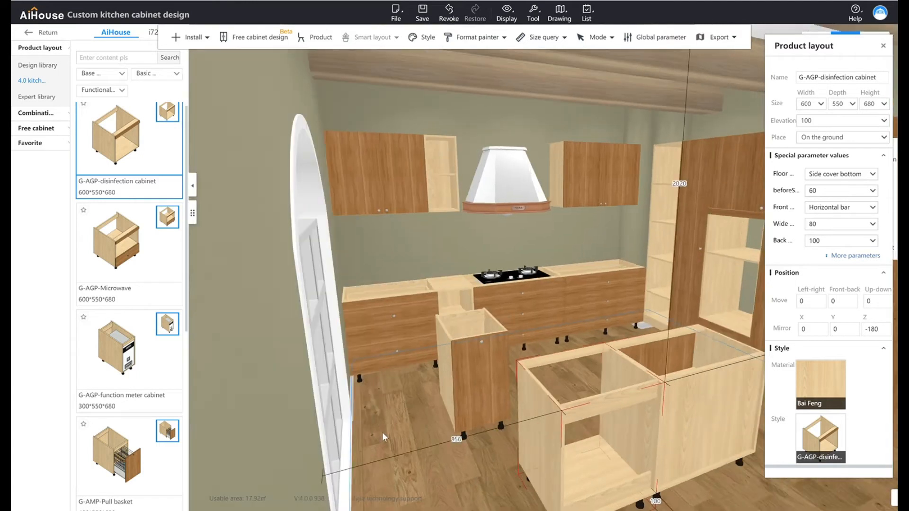
pyautogui.click(599, 268)
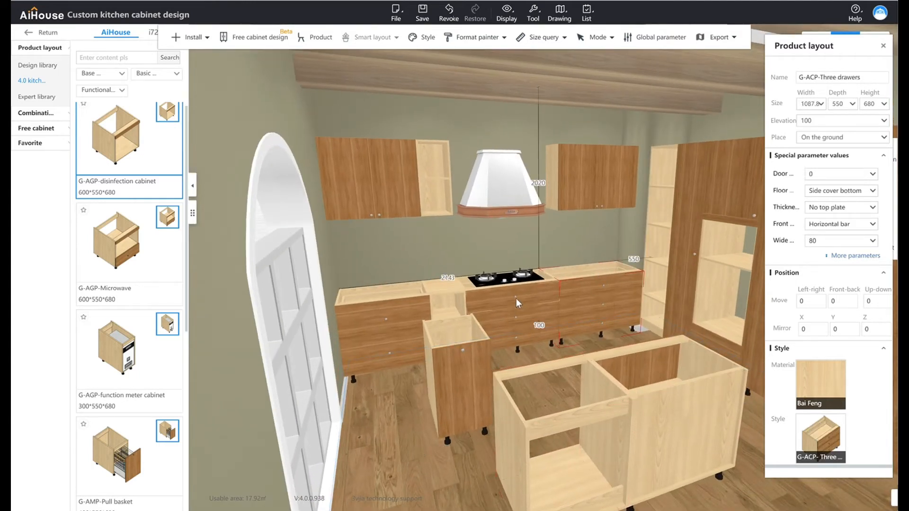
pyautogui.click(404, 288)
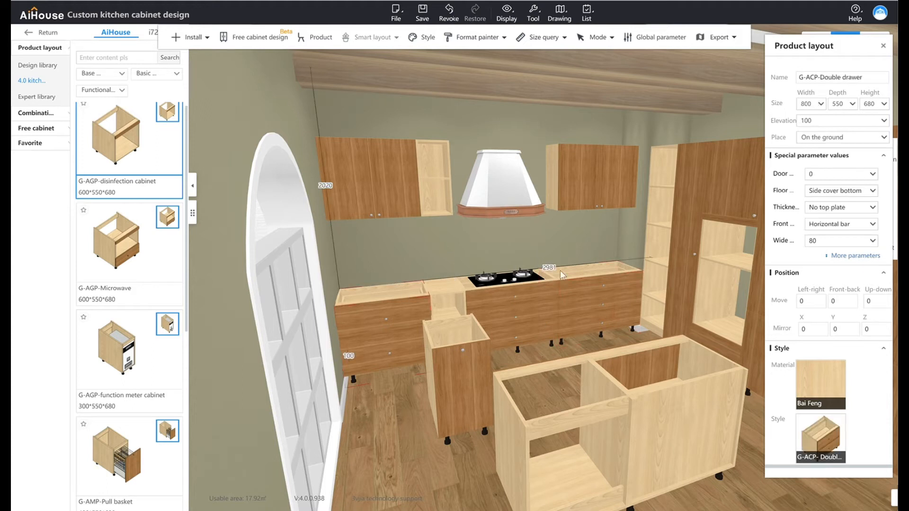
pyautogui.click(579, 268)
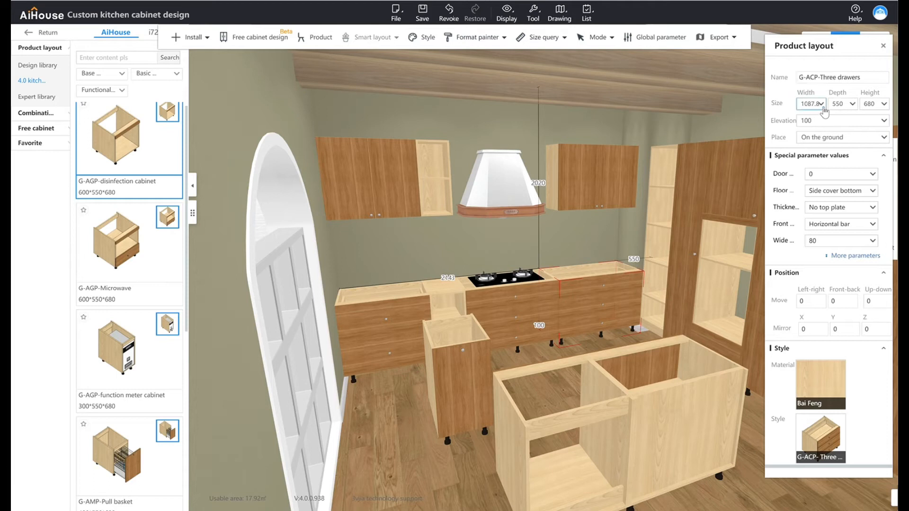
pyautogui.click(814, 108)
pyautogui.click(812, 108)
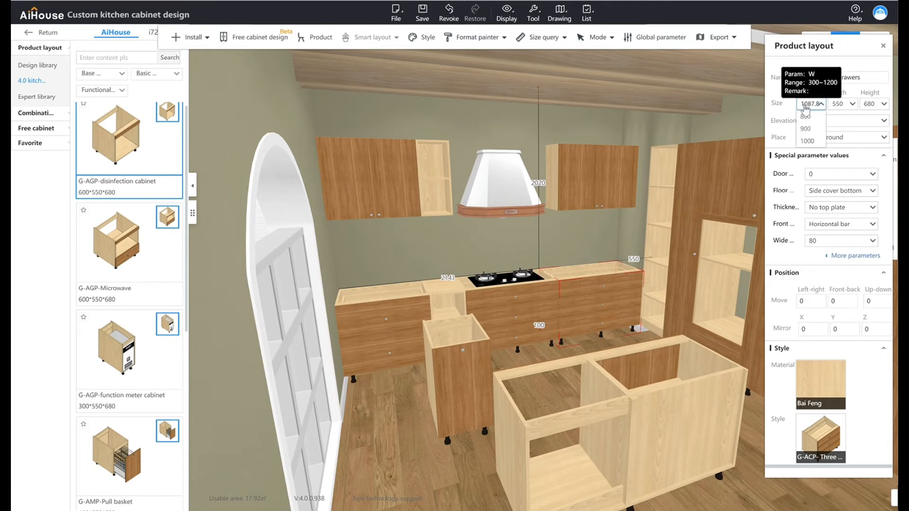
pyautogui.click(806, 117)
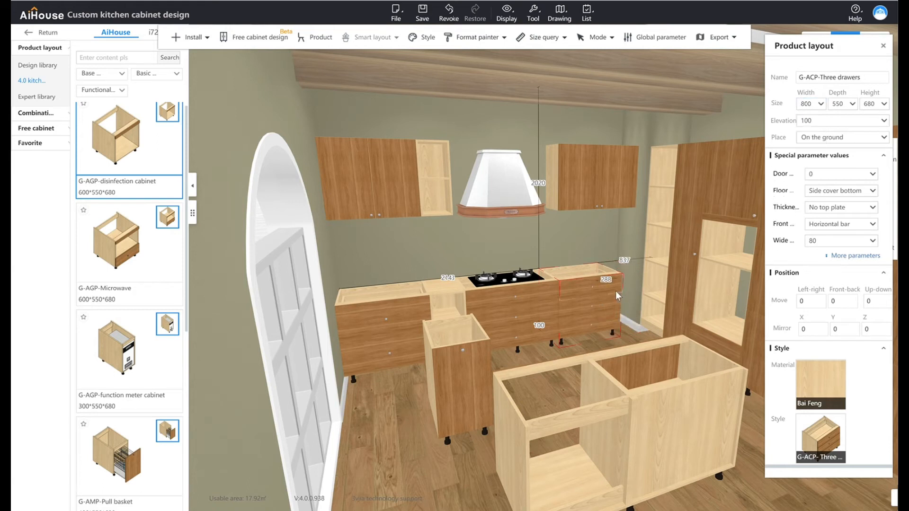
# Move the 800-wide three-drawer cabinet away from the stove cabinet and set its distance to the high-cabinet wall to 550.
pyautogui.moveTo(623, 286); pyautogui.dragTo(620, 289, button='right')
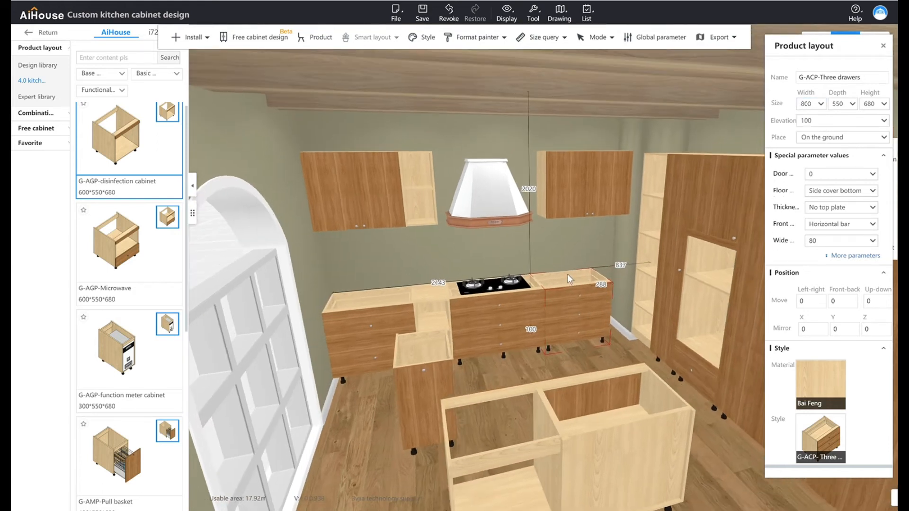
pyautogui.moveTo(580, 274); pyautogui.dragTo(573, 279)
pyautogui.click(635, 268)
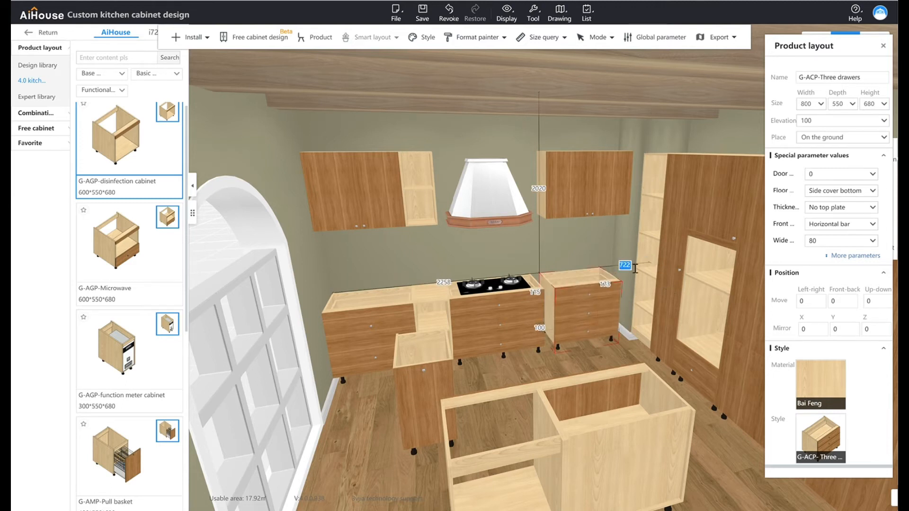
pyautogui.write('550')
pyautogui.press('Return')
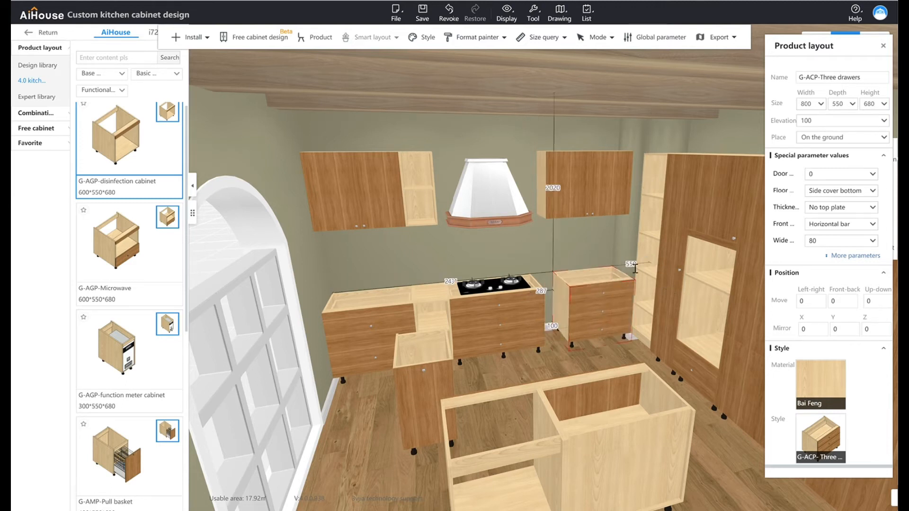
# Move the pull basket cabinet into the gap between the stove cabinet and the three-drawer cabinet, fitting its width to the gap.
pyautogui.click(436, 337)
pyautogui.moveTo(436, 337); pyautogui.dragTo(459, 343, button='right')
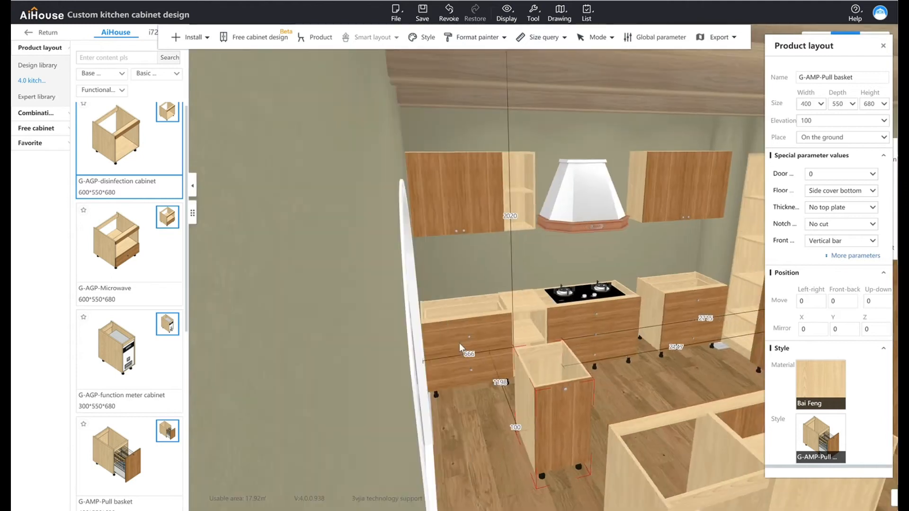
pyautogui.moveTo(564, 350); pyautogui.dragTo(651, 325)
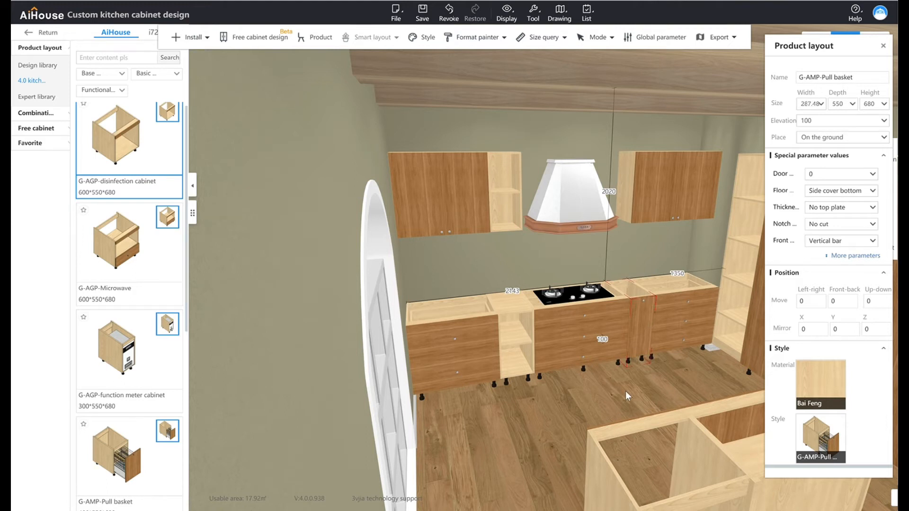
# Install a black sink from the Single basin models on the island's double door cabinet.
pyautogui.moveTo(644, 390); pyautogui.dragTo(598, 382)
pyautogui.click(555, 454)
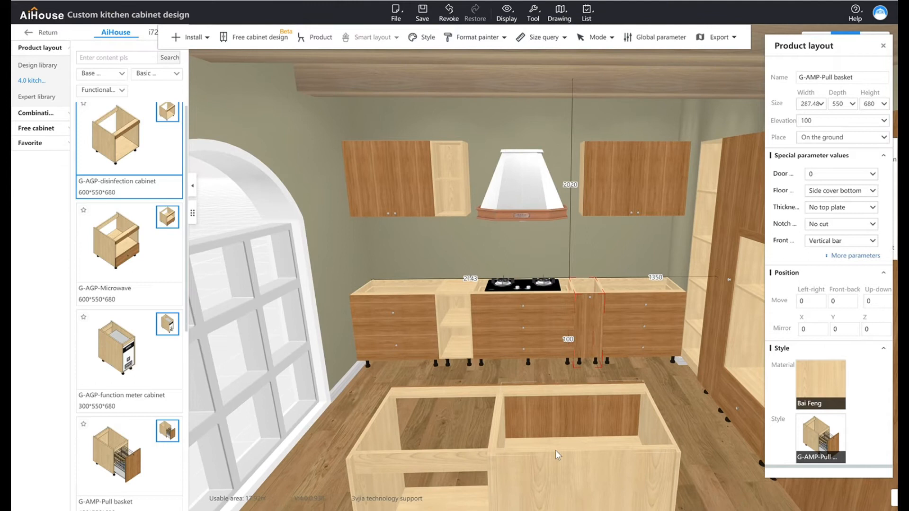
pyautogui.rightClick(555, 451)
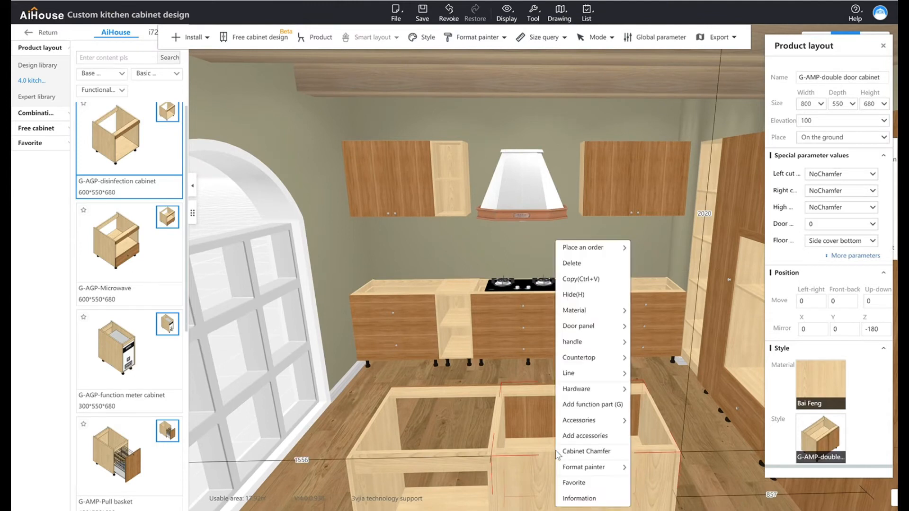
pyautogui.moveTo(607, 364)
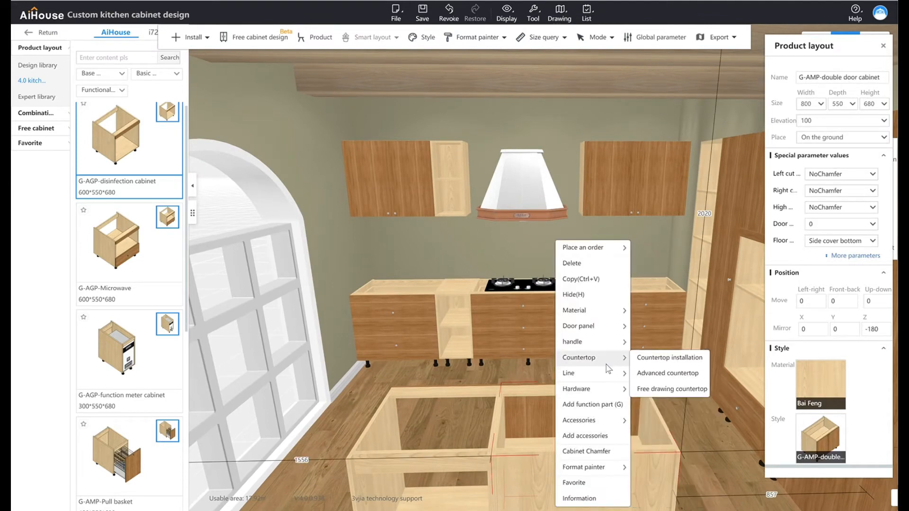
pyautogui.moveTo(617, 390)
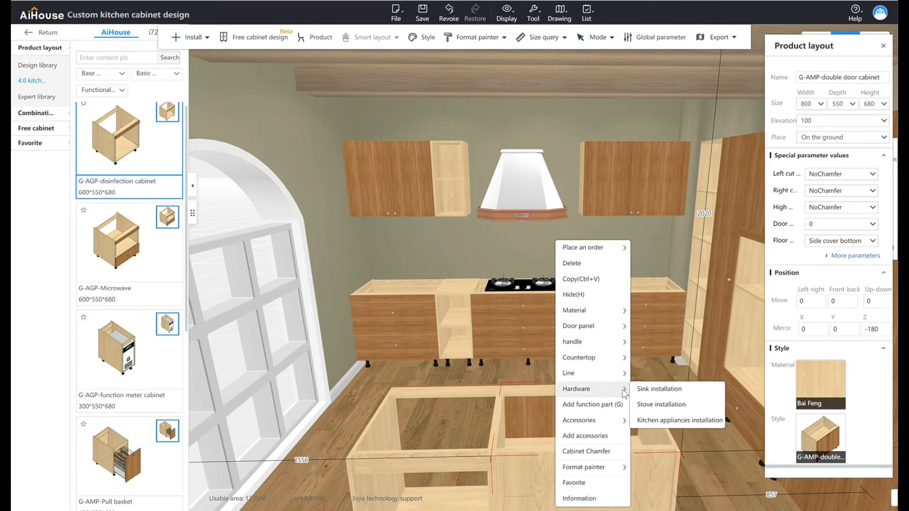
pyautogui.click(658, 389)
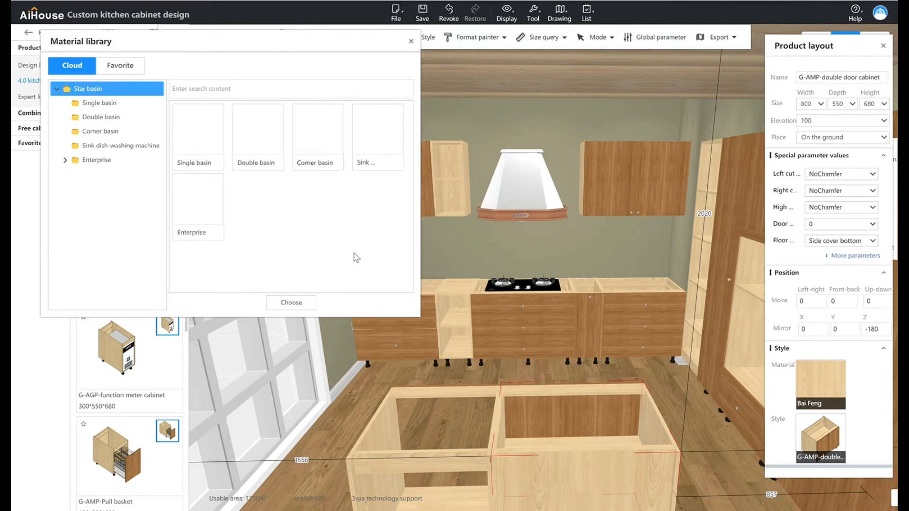
pyautogui.doubleClick(210, 160)
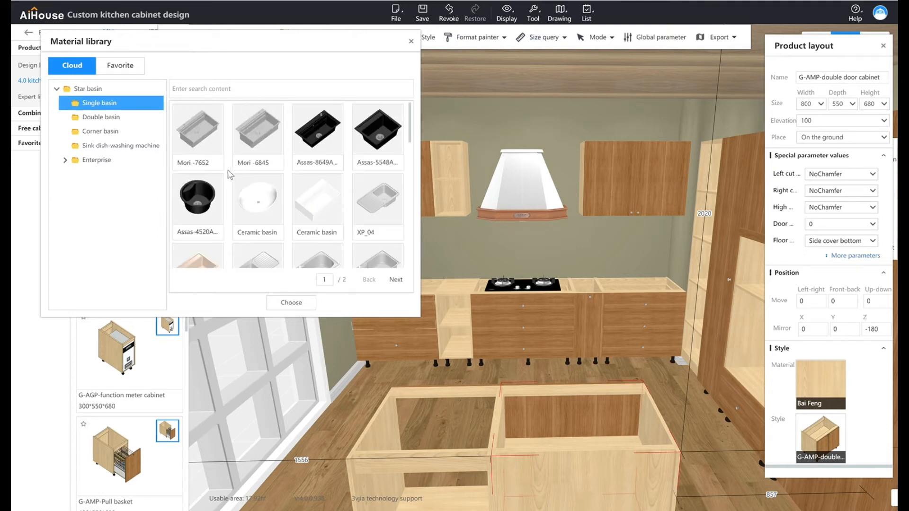
pyautogui.click(308, 306)
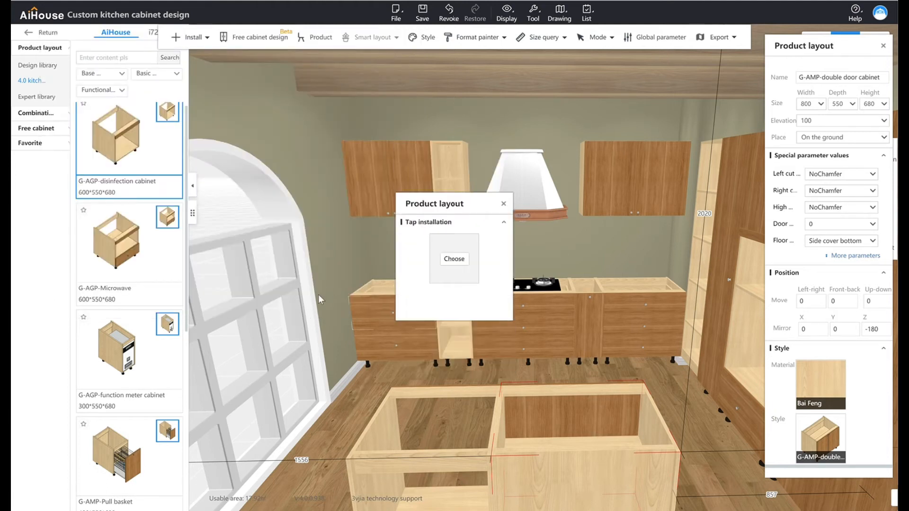
# Choose the black R&GCN faucet with the gold detail as the tap for the island sink.
pyautogui.click(459, 263)
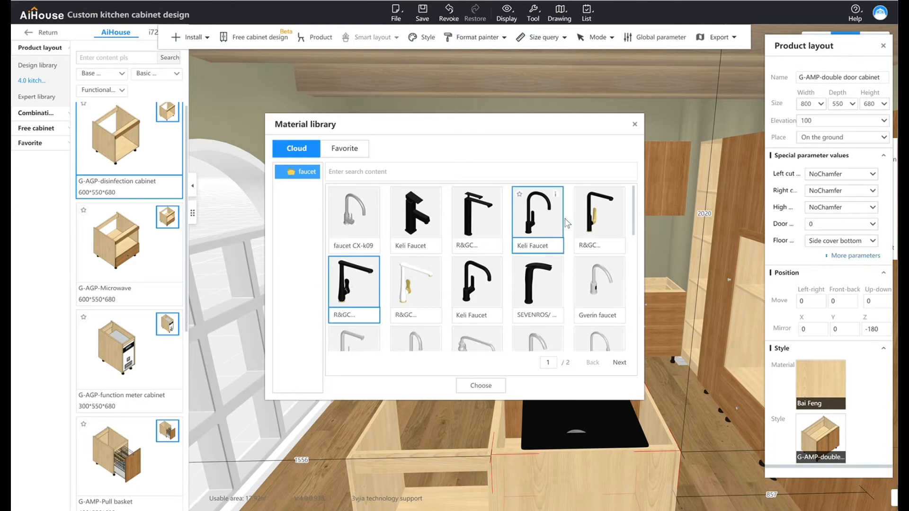
pyautogui.click(590, 226)
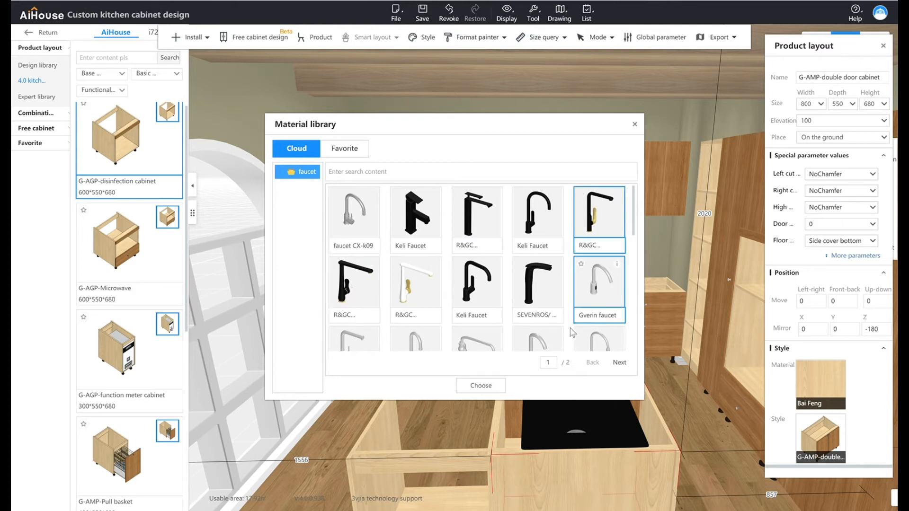
pyautogui.click(481, 386)
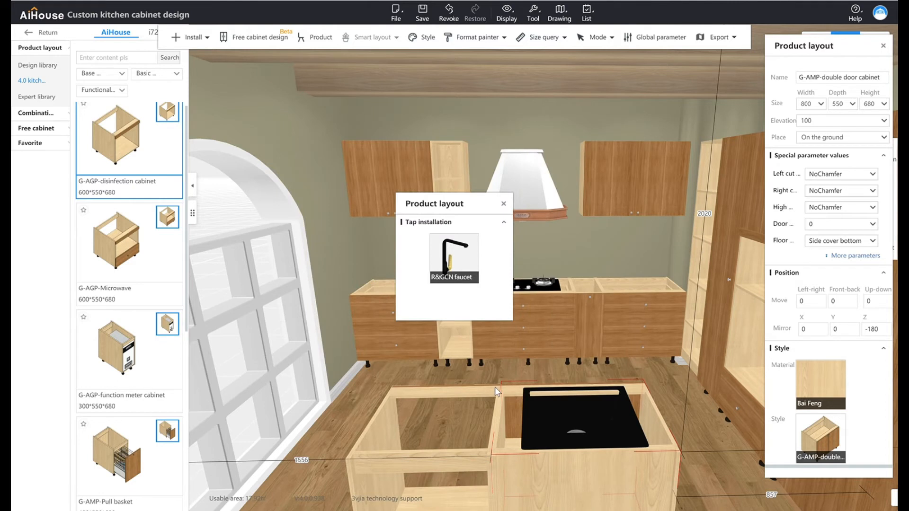
# Close the faucet library without another choice and finish the tap installation with the R&GCN faucet.
pyautogui.click(462, 264)
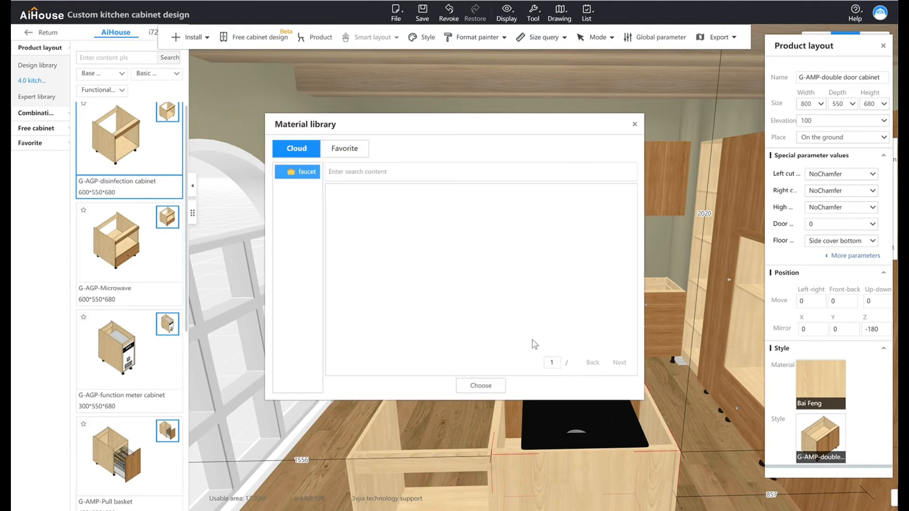
pyautogui.click(635, 125)
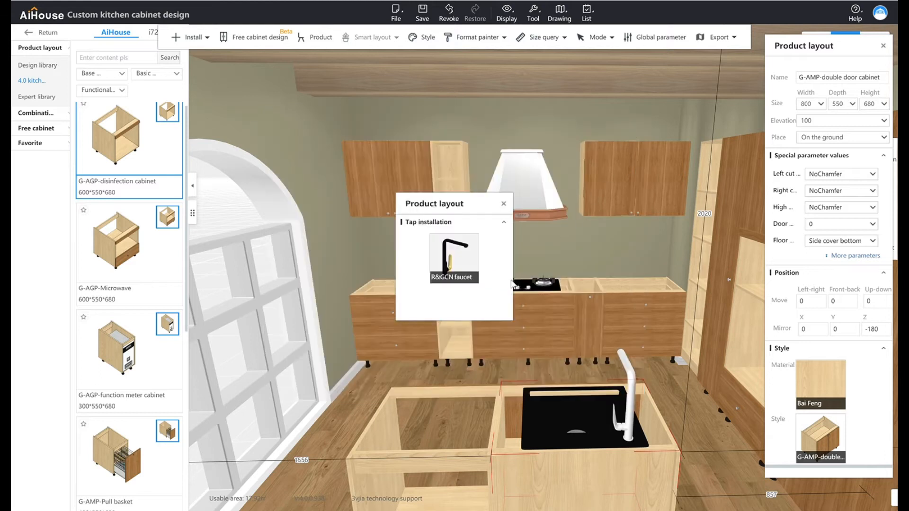
pyautogui.click(505, 204)
# Install the black Matsushita dishwasher from the kitchen appliance library in the island's disinfection cabinet.
pyautogui.moveTo(459, 337); pyautogui.dragTo(475, 357, button='right')
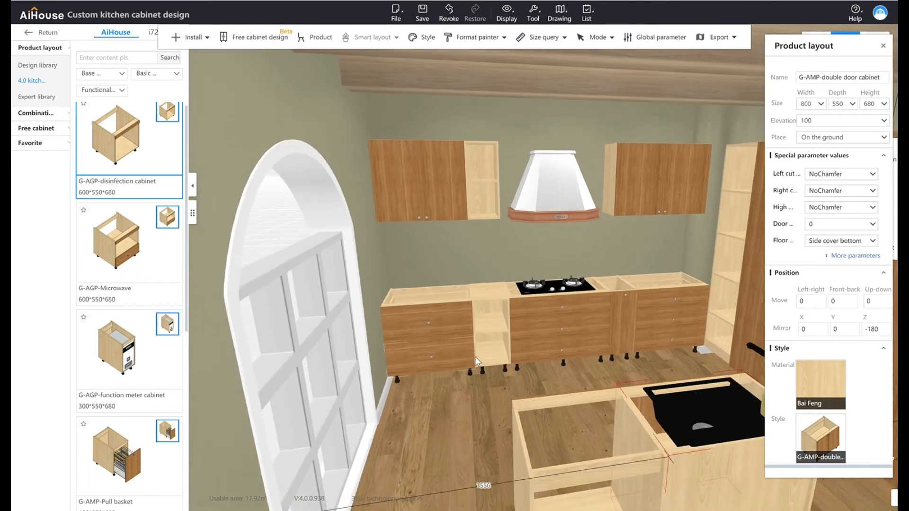
pyautogui.click(572, 481)
pyautogui.rightClick(571, 481)
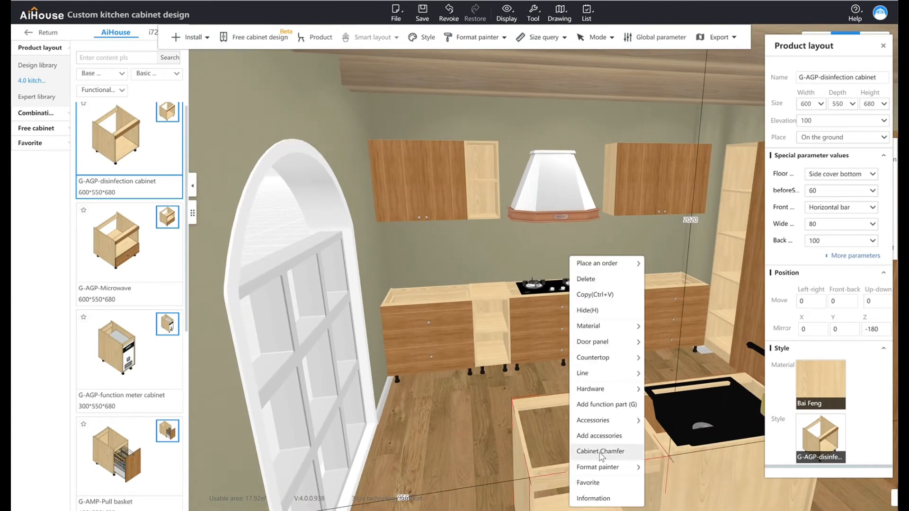
pyautogui.moveTo(607, 391)
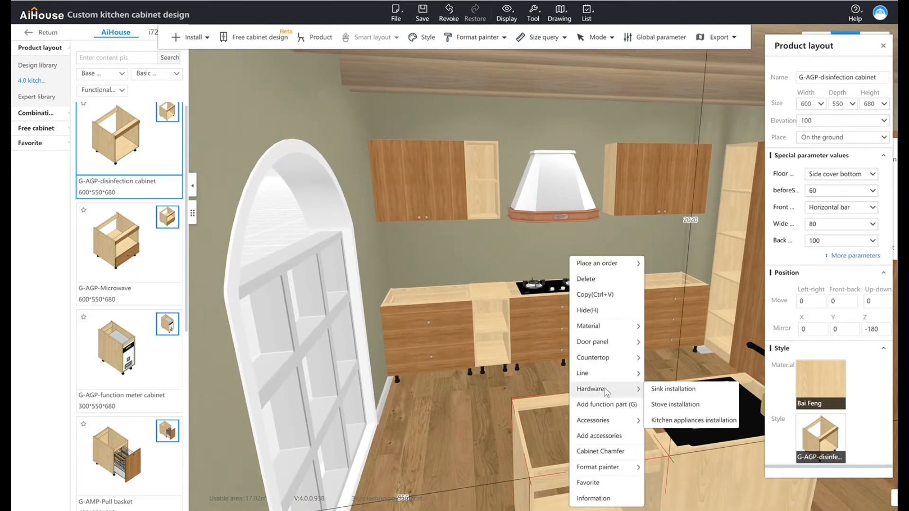
pyautogui.click(673, 421)
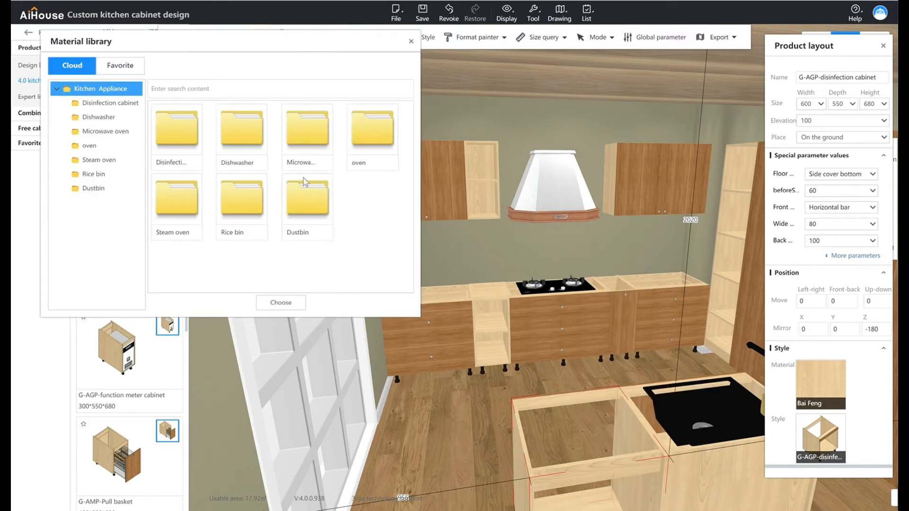
pyautogui.doubleClick(239, 138)
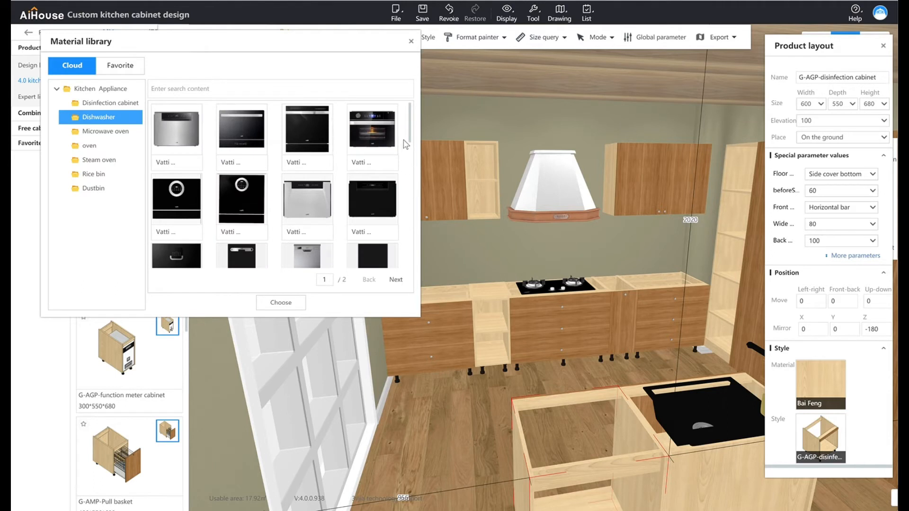
pyautogui.scroll(-2, 413, 148)
pyautogui.moveTo(414, 148); pyautogui.dragTo(410, 209)
pyautogui.click(243, 232)
pyautogui.click(280, 303)
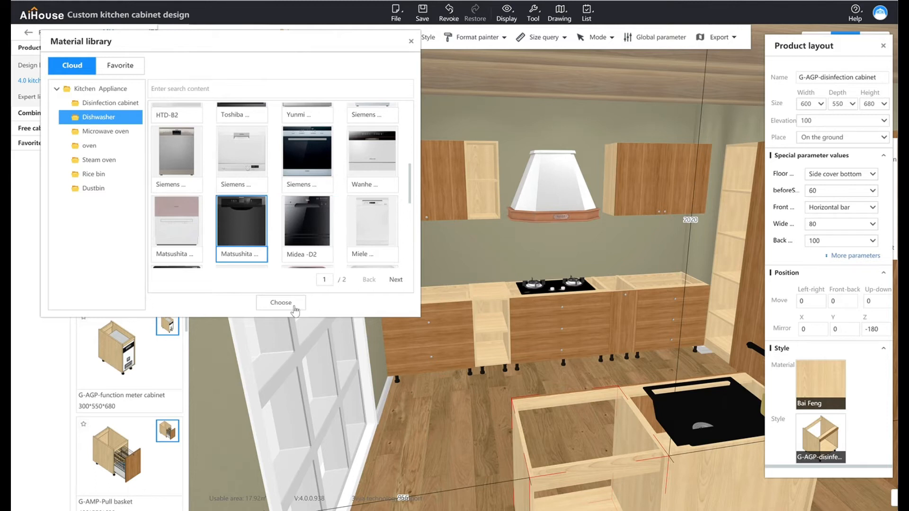
pyautogui.moveTo(555, 372); pyautogui.dragTo(650, 404)
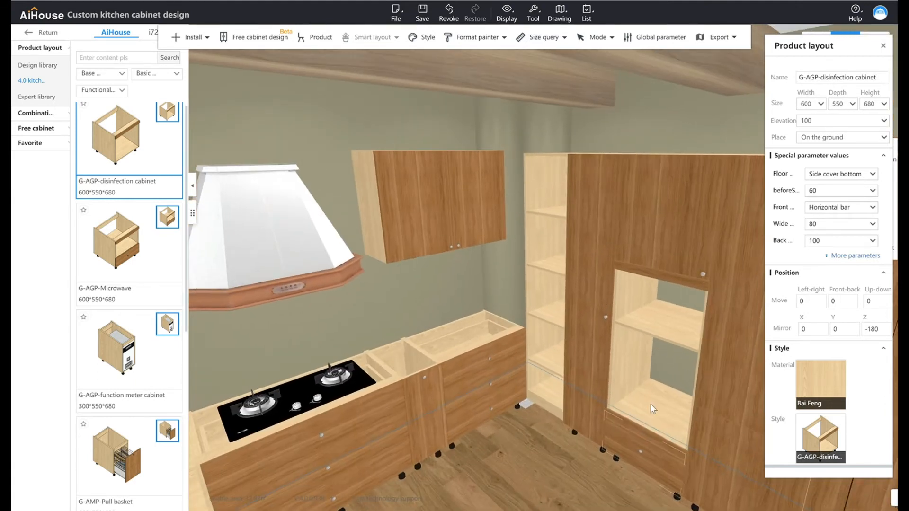
pyautogui.click(656, 401)
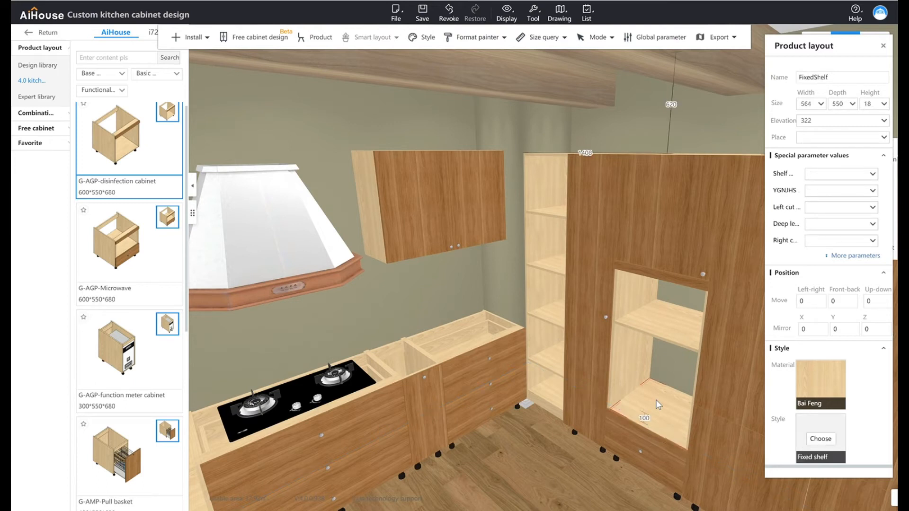
pyautogui.rightClick(657, 401)
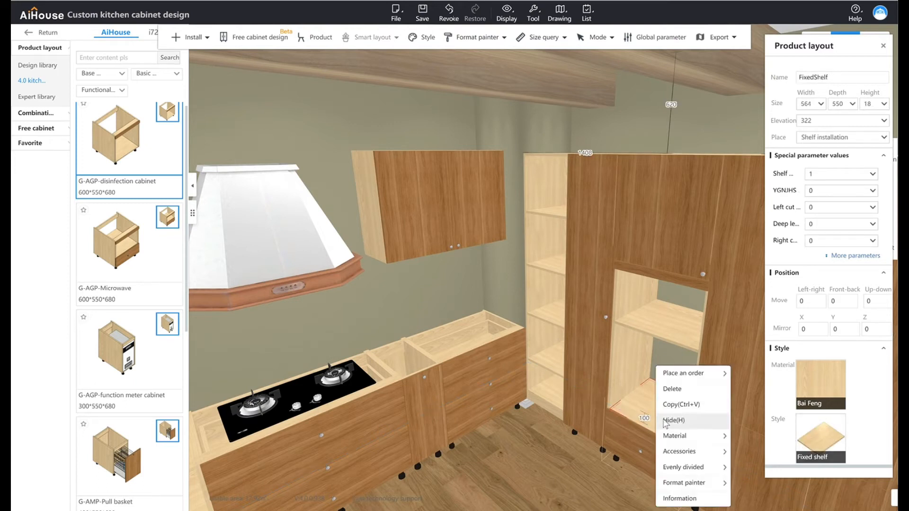
pyautogui.click(597, 470)
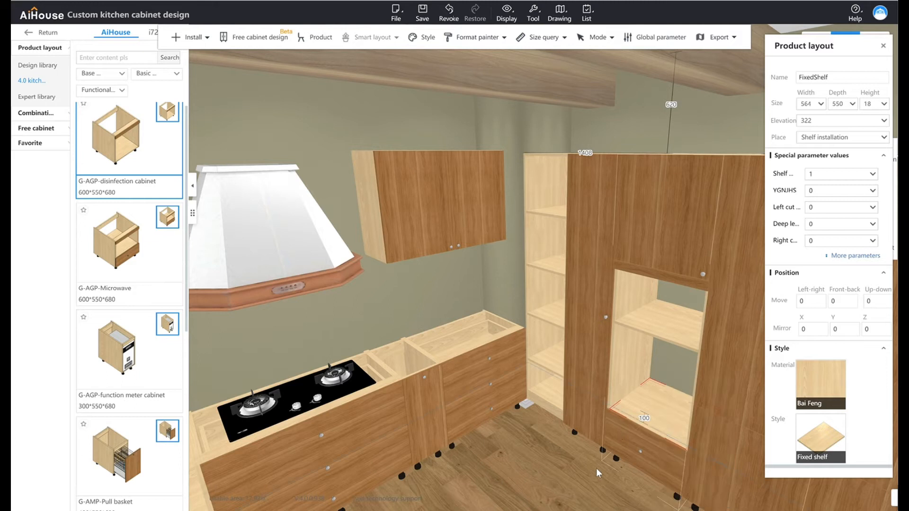
pyautogui.scroll(-1, 598, 470)
pyautogui.click(660, 235)
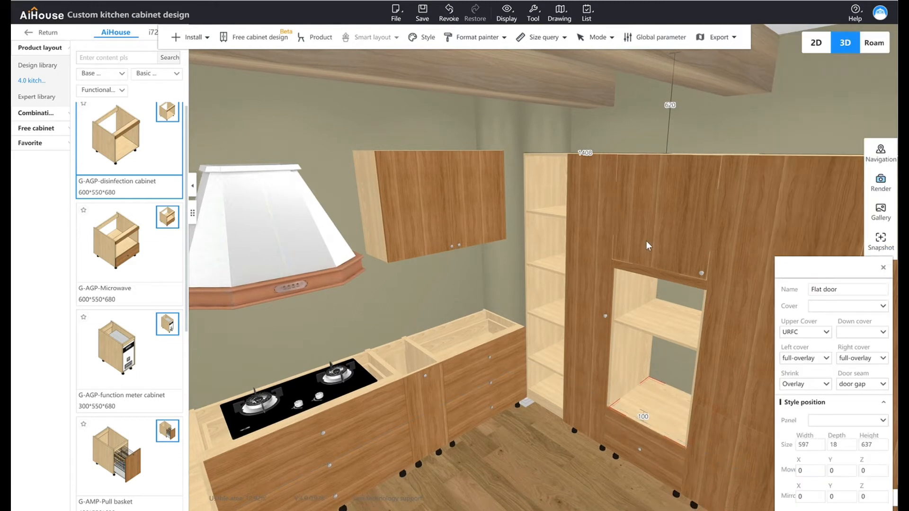
# Install the black Boss steam oven from the kitchen appliance library in the G-GGP-Single Oven Microwave high cabinet.
pyautogui.scroll(3, 647, 243)
pyautogui.click(657, 243)
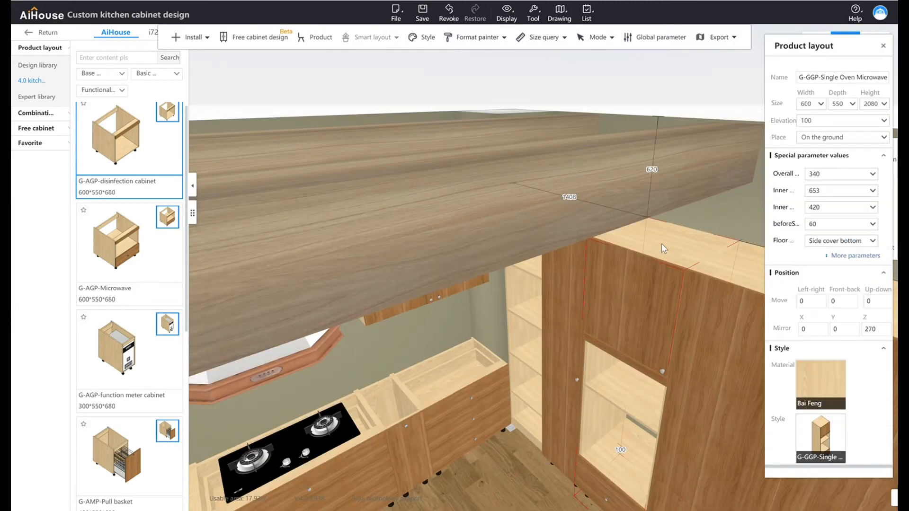
pyautogui.rightClick(662, 244)
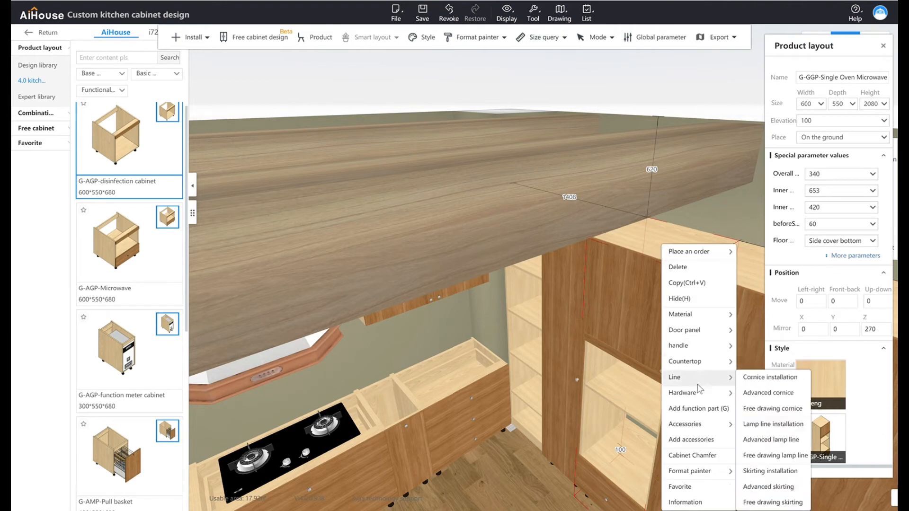
pyautogui.moveTo(706, 398)
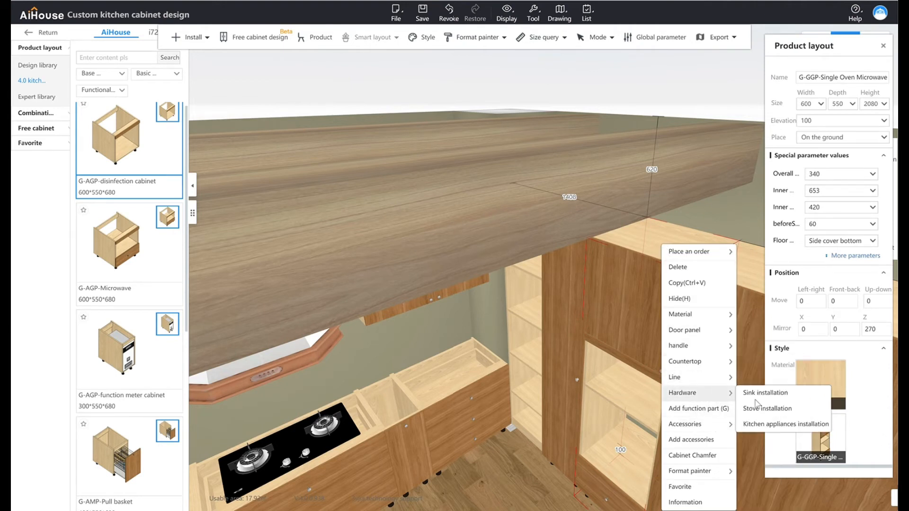
pyautogui.click(775, 424)
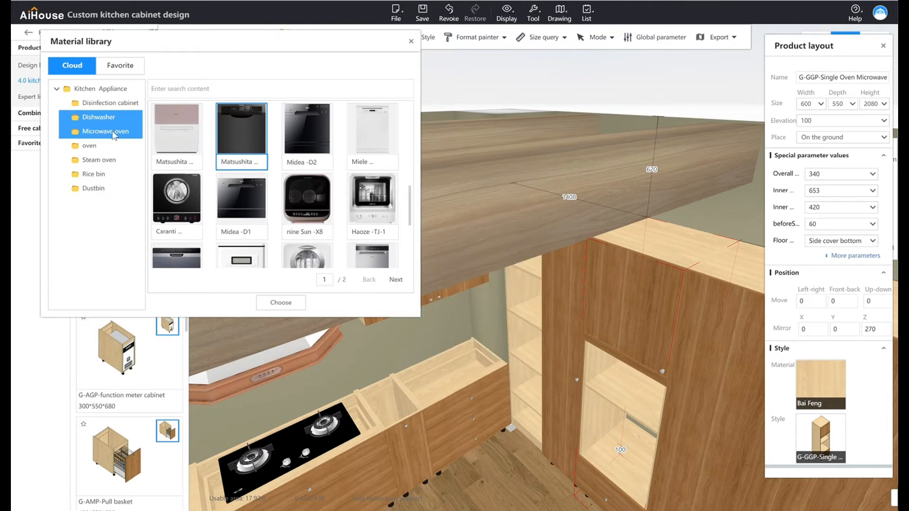
pyautogui.click(104, 161)
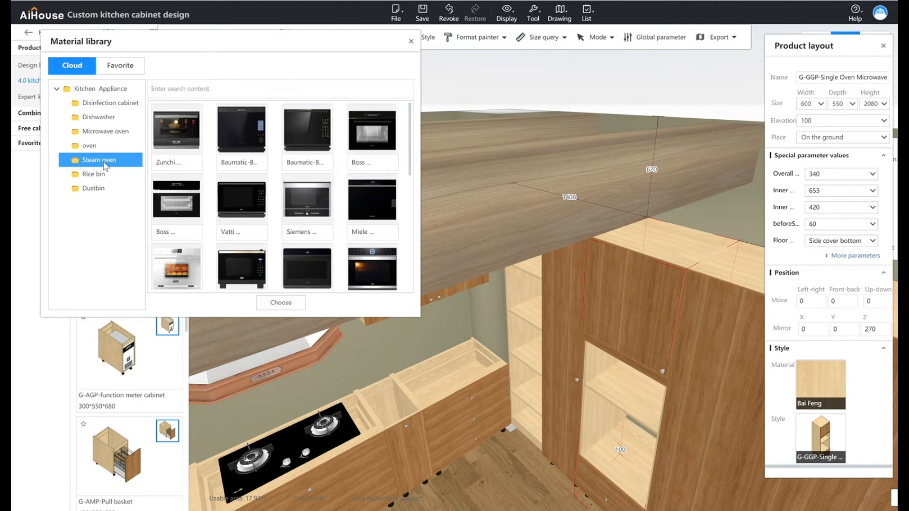
pyautogui.scroll(-1, 417, 179)
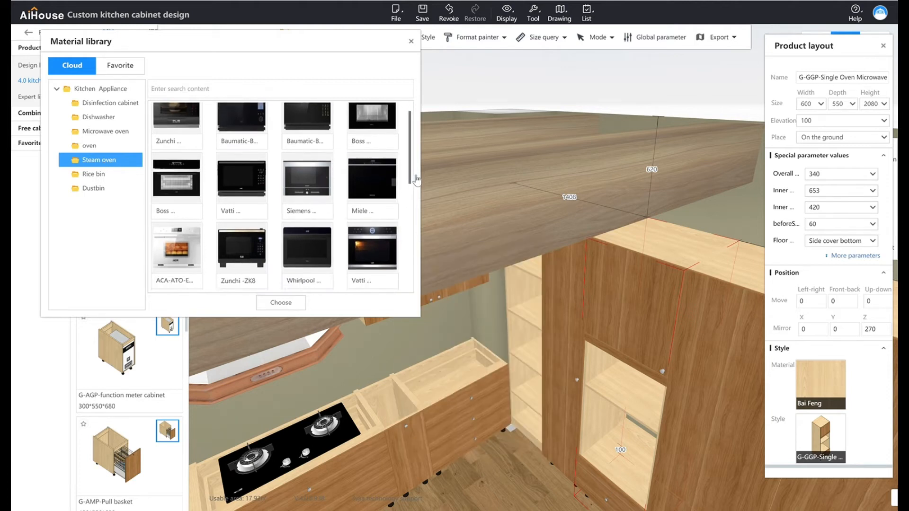
pyautogui.scroll(-5, 293, 237)
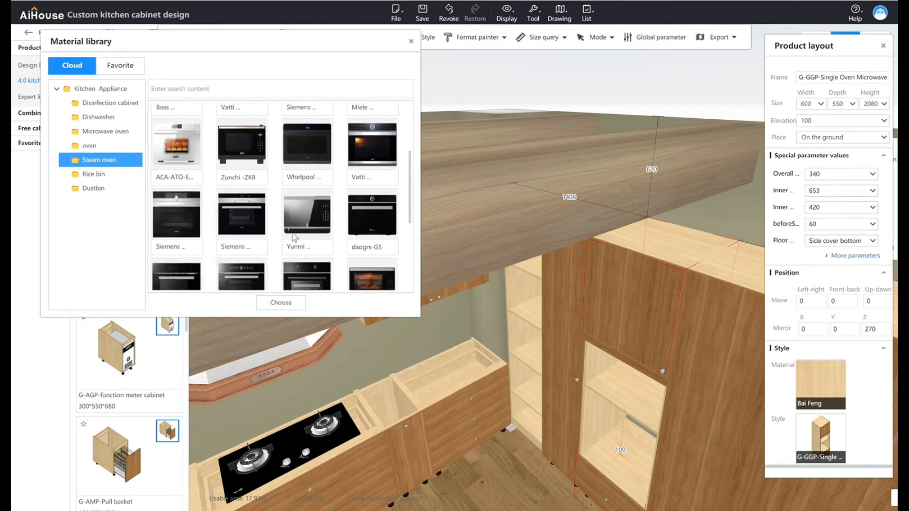
pyautogui.scroll(-3, 410, 209)
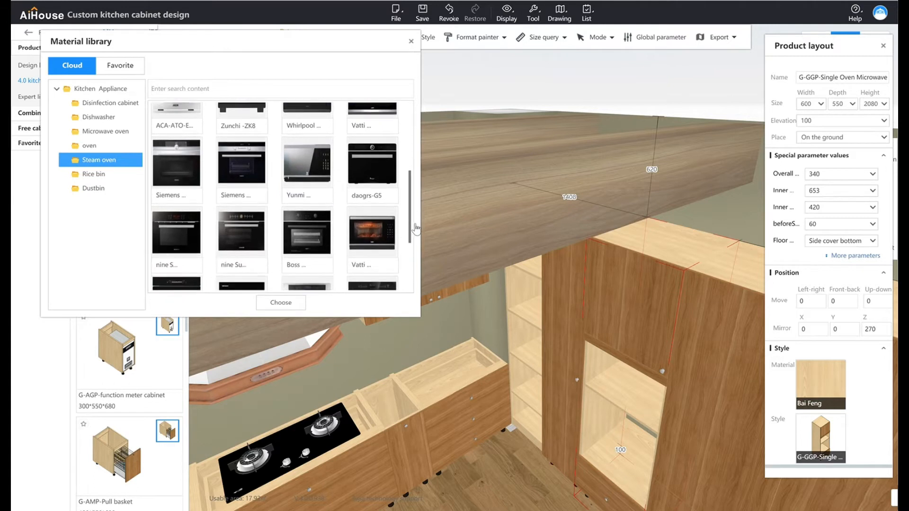
pyautogui.click(313, 250)
pyautogui.click(299, 308)
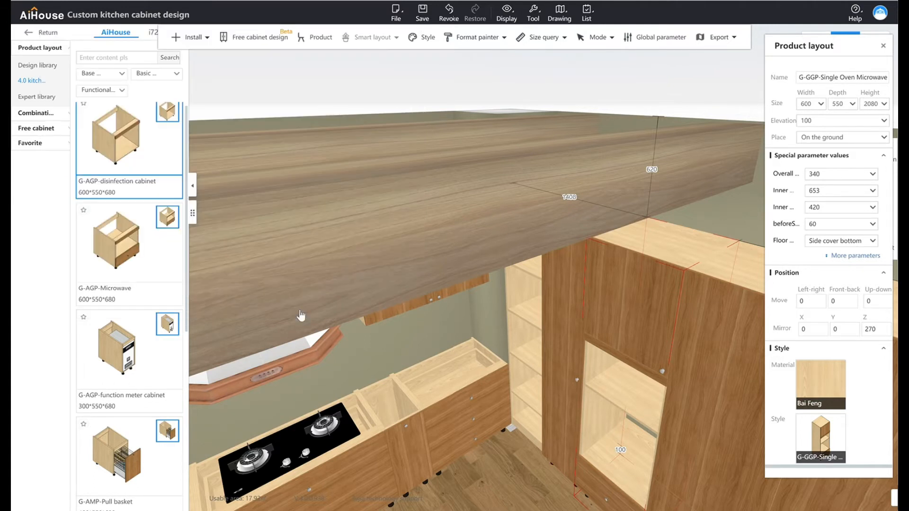
# Try an elevation of 500 on the G-GGP-Single Oven Microwave cabinet and undo the change.
pyautogui.moveTo(474, 454); pyautogui.dragTo(492, 424)
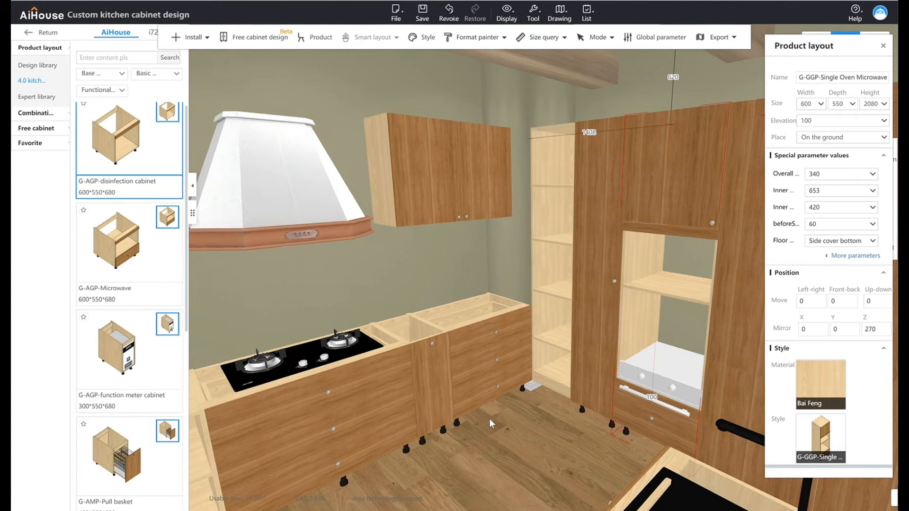
pyautogui.moveTo(662, 414); pyautogui.dragTo(620, 443)
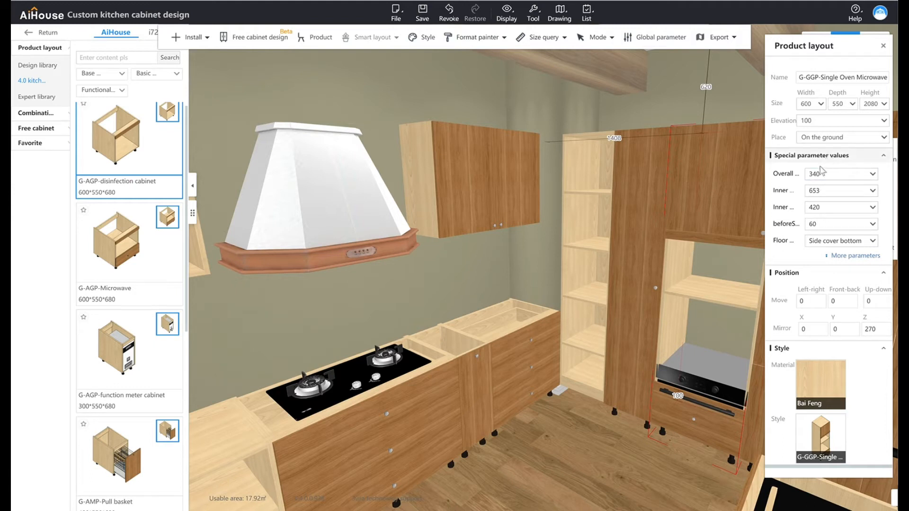
pyautogui.click(841, 124)
pyautogui.doubleClick(841, 126)
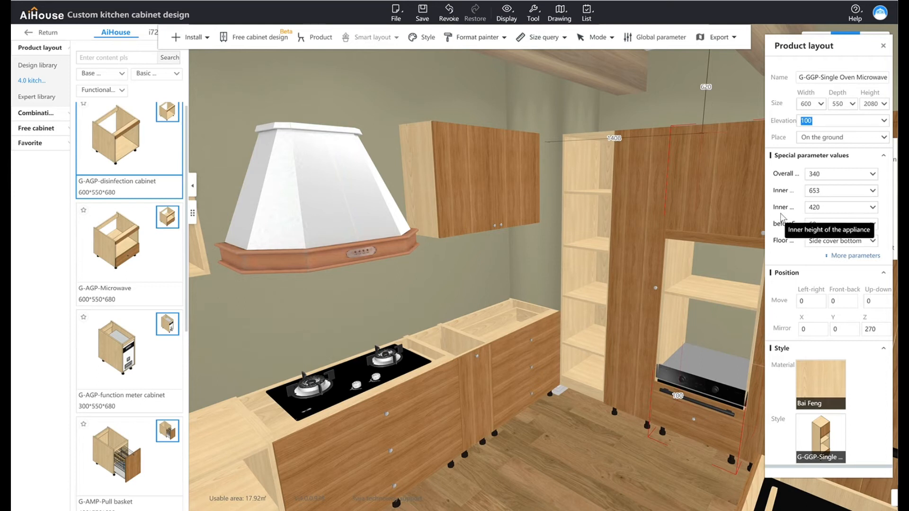
pyautogui.write('5')
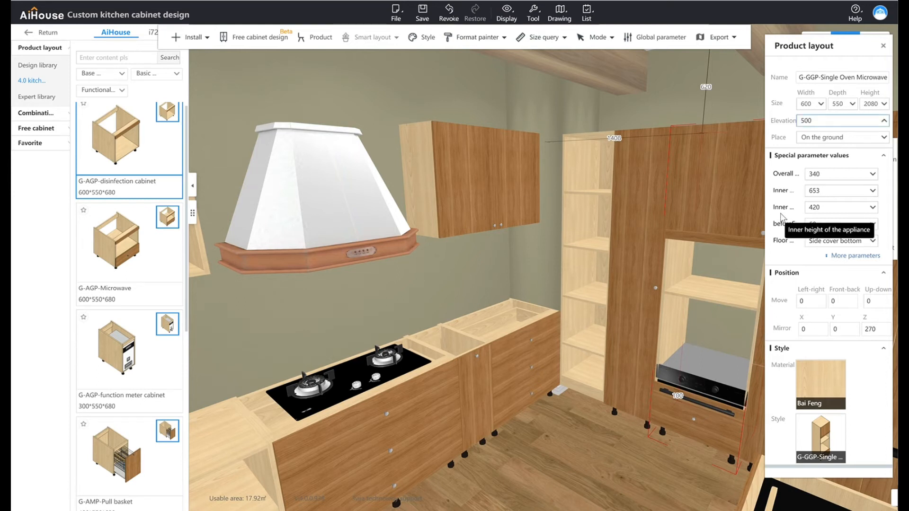
pyautogui.write('00')
pyautogui.press('Return')
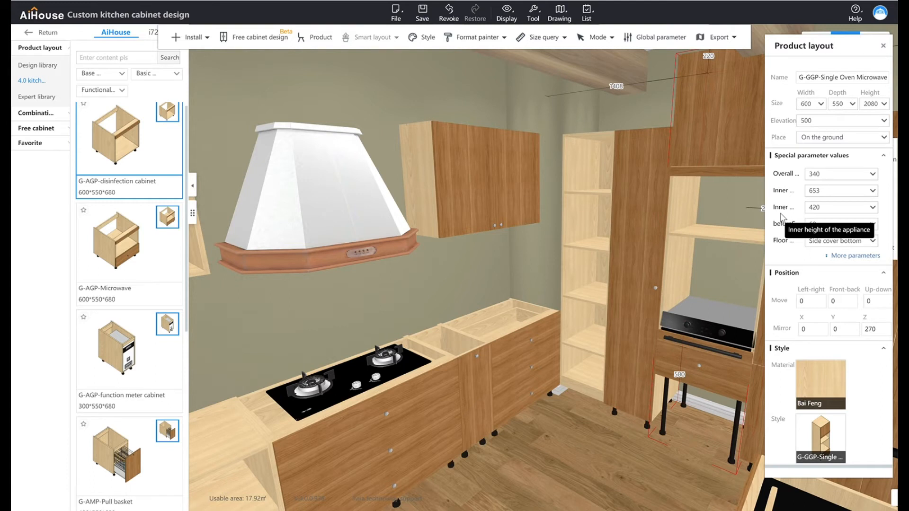
pyautogui.hotkey('ctrl', 'z')
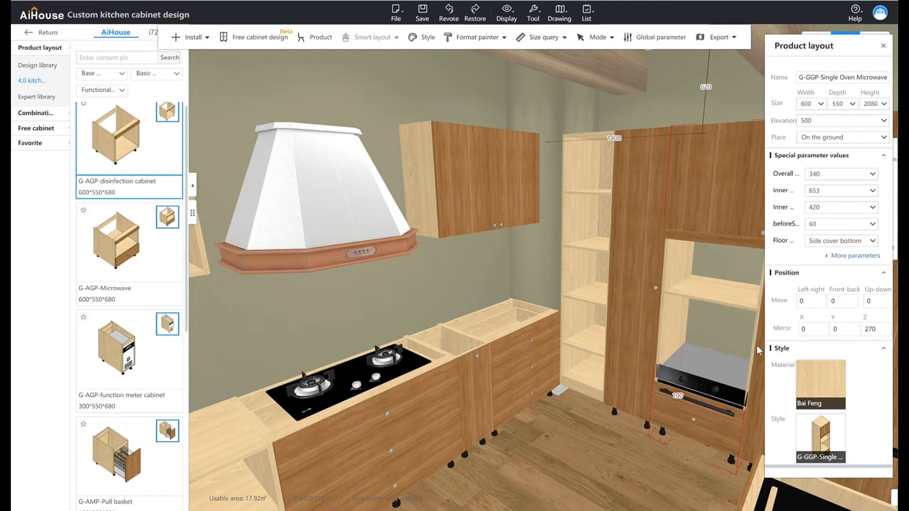
# Reselect the G-GGP-Single Oven Microwave cabinet and set its elevation to 100.
pyautogui.click(707, 369)
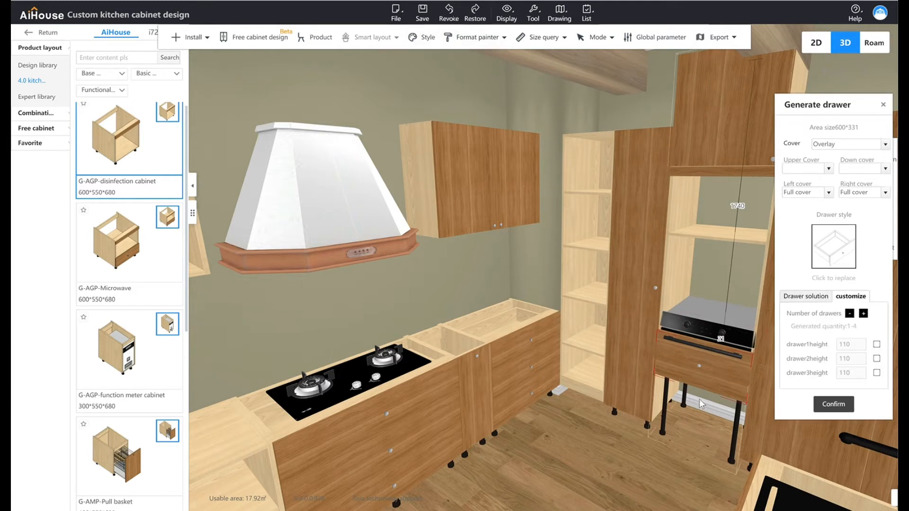
pyautogui.moveTo(689, 181); pyautogui.dragTo(621, 308)
pyautogui.click(621, 308)
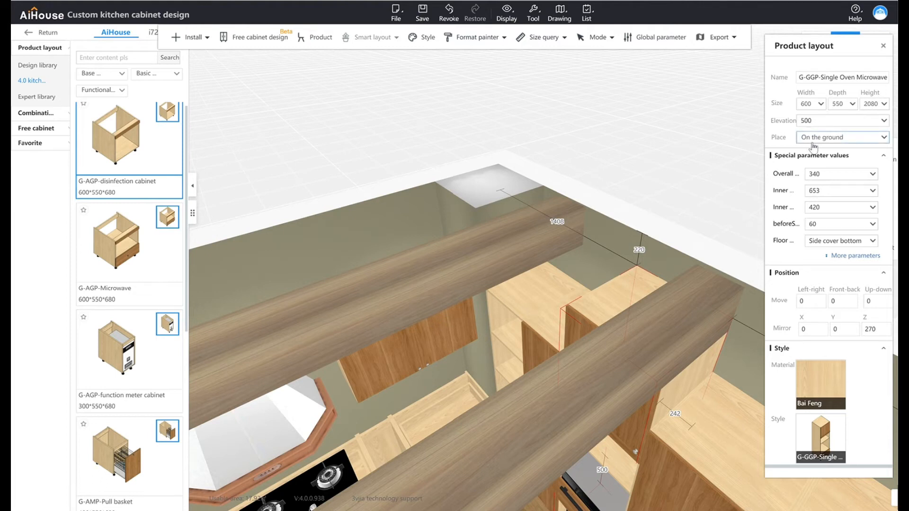
pyautogui.write('1')
pyautogui.press('Return')
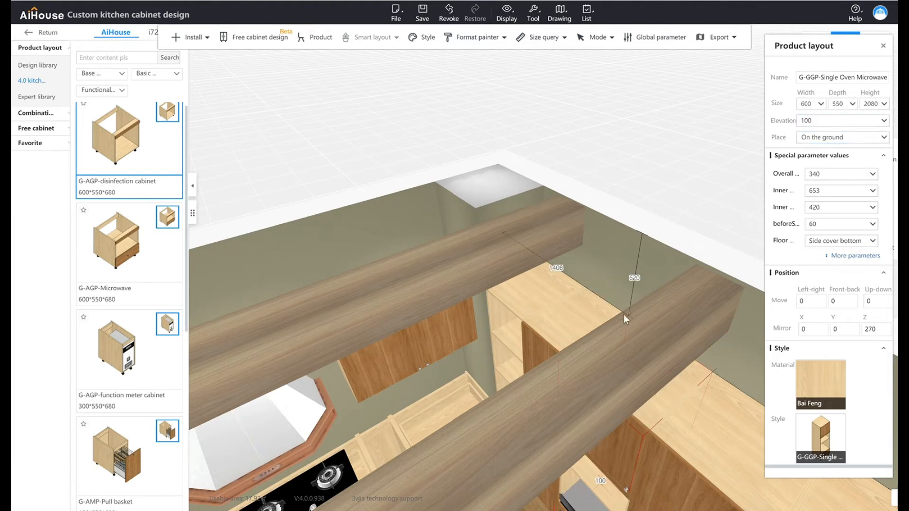
# Try an elevation of 100 for the Boss -ZQB400-S272 steam oven in the high cabinet, and raise it to 1000.
pyautogui.moveTo(680, 326)
pyautogui.mouseDown(button='right')
pyautogui.moveTo(692, 332)
pyautogui.moveTo(685, 340)
pyautogui.mouseUp(button='right')
pyautogui.click(686, 341)
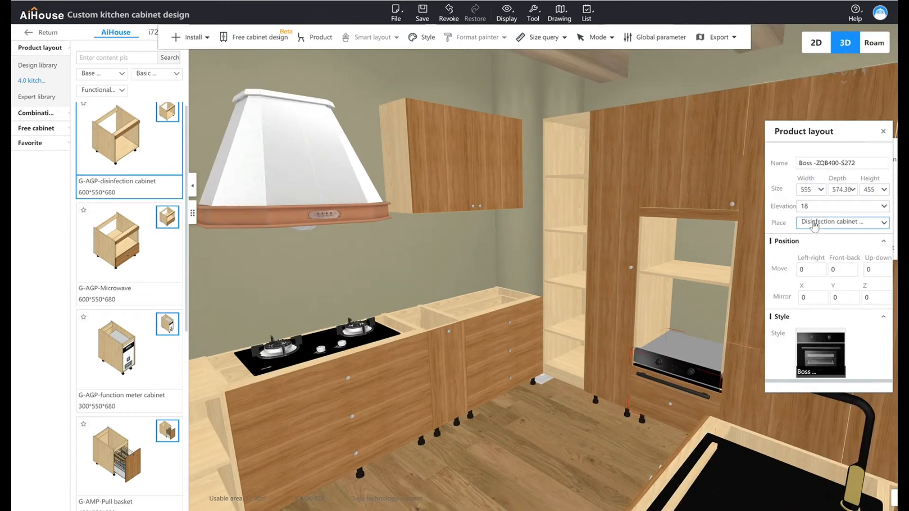
pyautogui.click(819, 211)
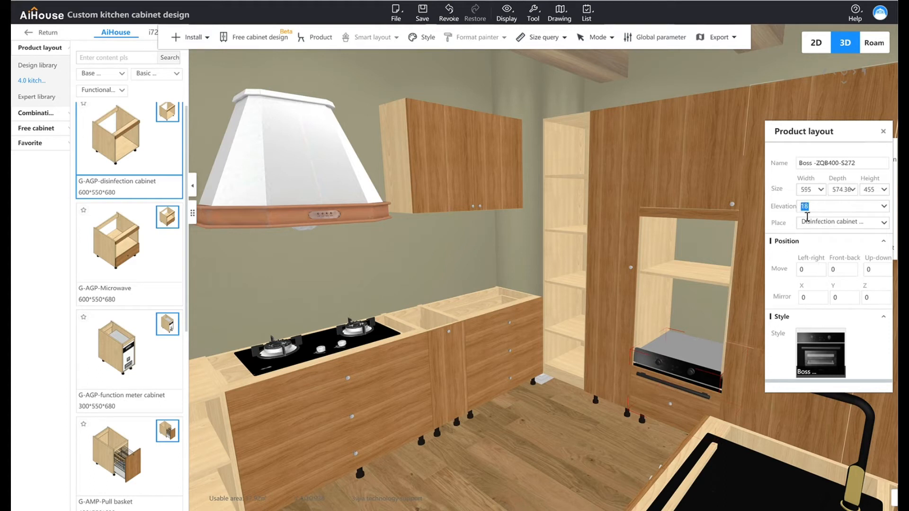
pyautogui.write('100')
pyautogui.press('Return')
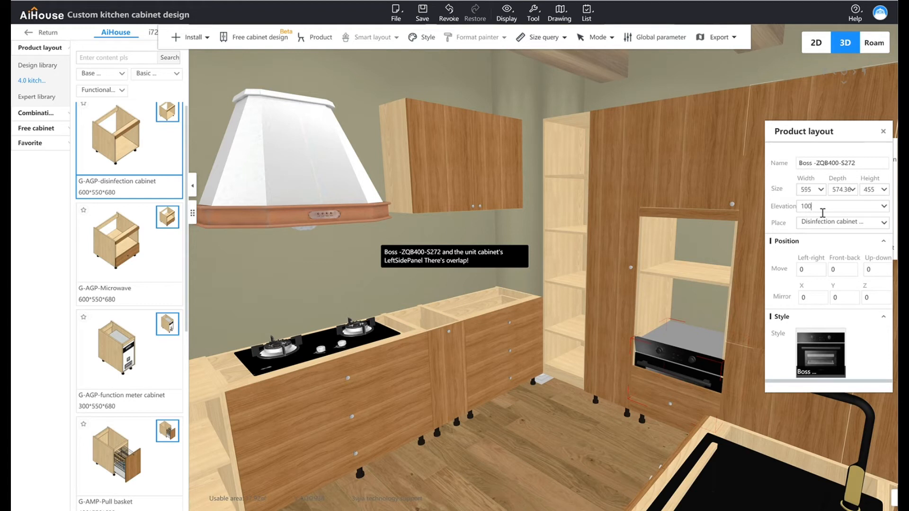
pyautogui.write('0')
pyautogui.press('Return')
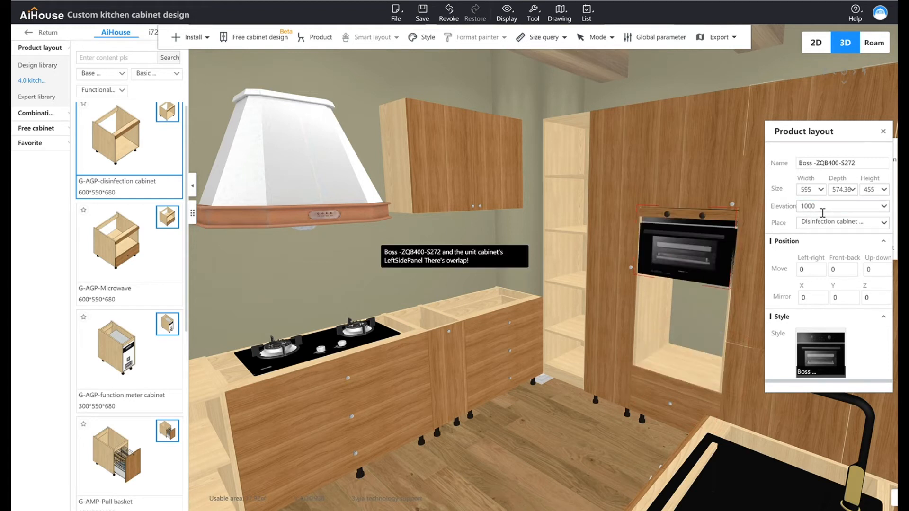
# Try an elevation of 500 for the Boss steam oven in the high cabinet and set it back to 1000.
pyautogui.moveTo(668, 310)
pyautogui.mouseDown()
pyautogui.moveTo(680, 279)
pyautogui.moveTo(673, 307)
pyautogui.mouseUp()
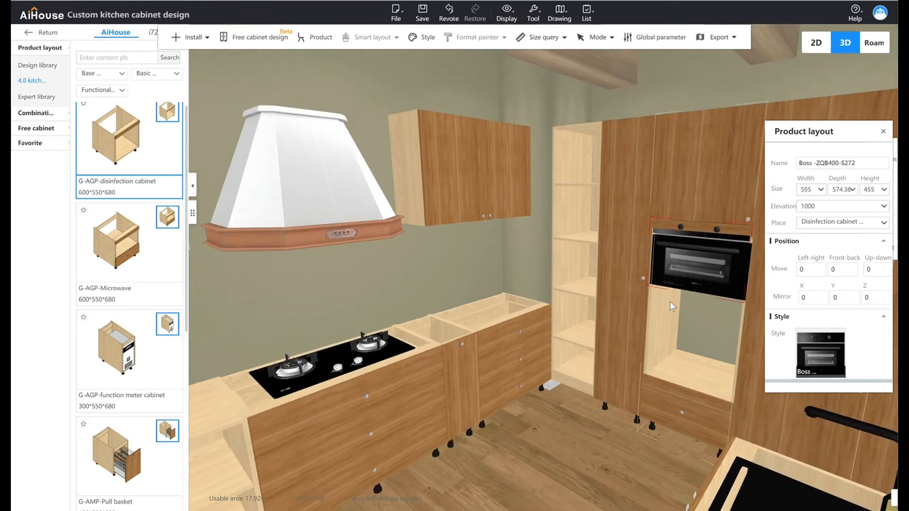
pyautogui.moveTo(828, 207); pyautogui.dragTo(799, 216)
pyautogui.write('500')
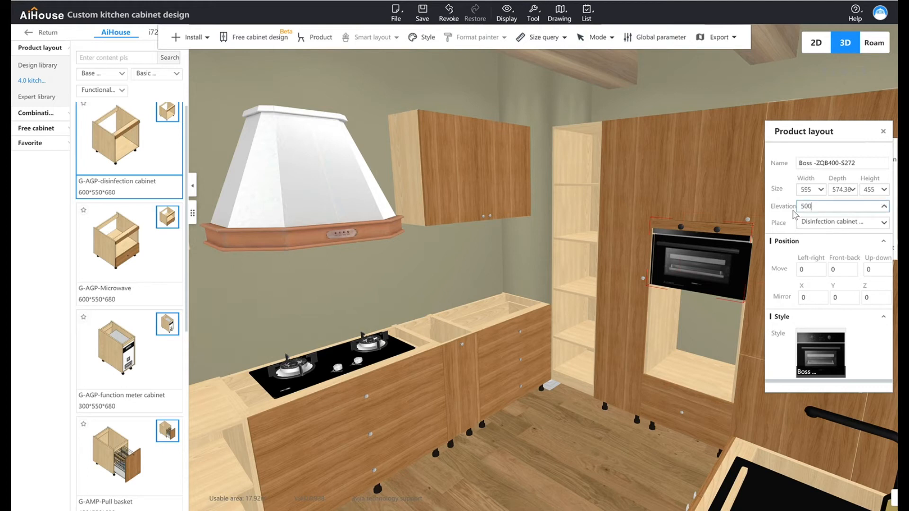
pyautogui.press('Return')
pyautogui.moveTo(593, 424)
pyautogui.mouseDown()
pyautogui.moveTo(613, 402)
pyautogui.moveTo(584, 411)
pyautogui.mouseUp()
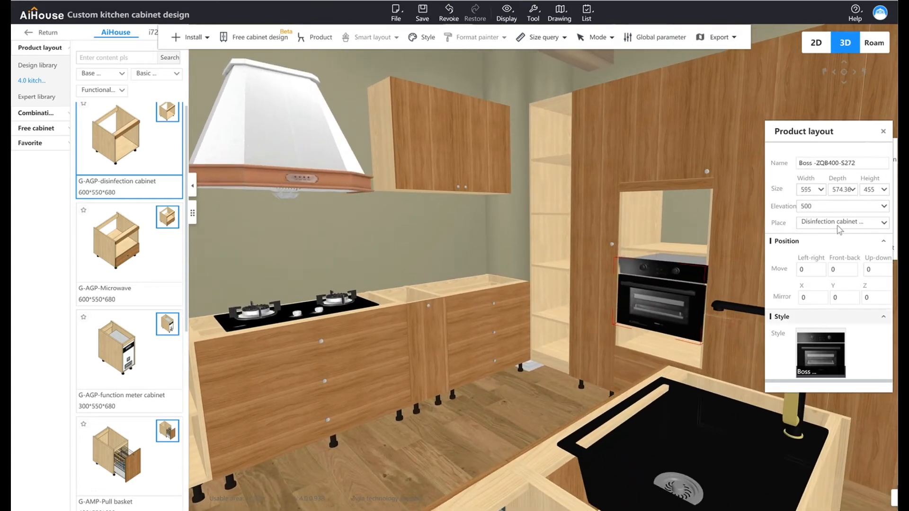
pyautogui.doubleClick(803, 207)
pyautogui.write('100')
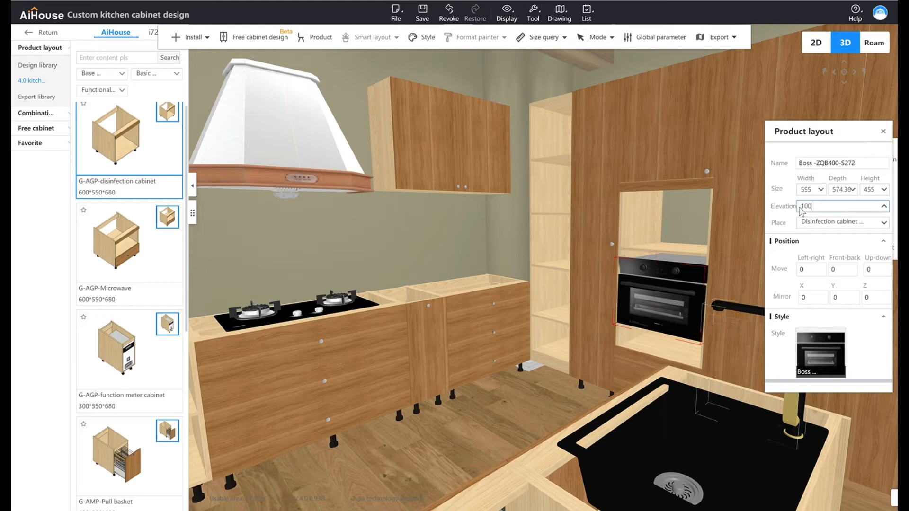
pyautogui.write('0')
pyautogui.press('Return')
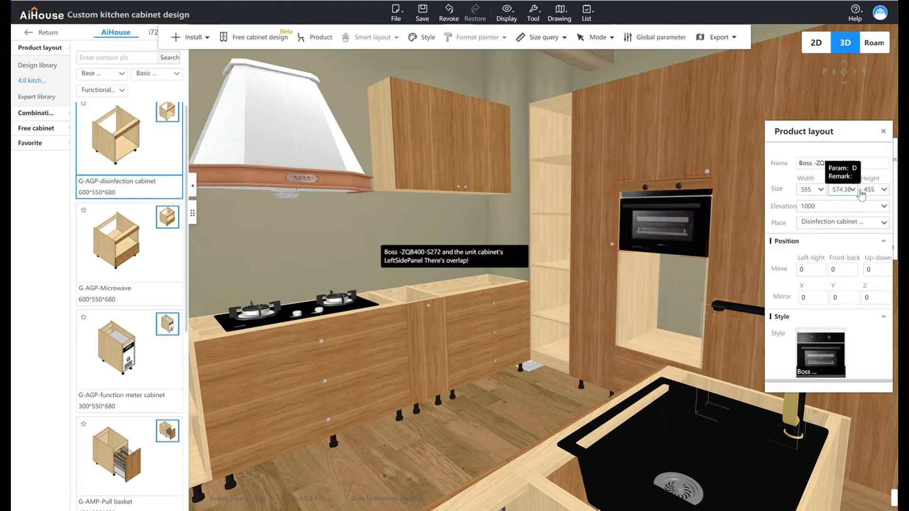
# Try heights of 400 and 350 for the Boss steam oven.
pyautogui.doubleClick(869, 193)
pyautogui.write('400')
pyautogui.press('Return')
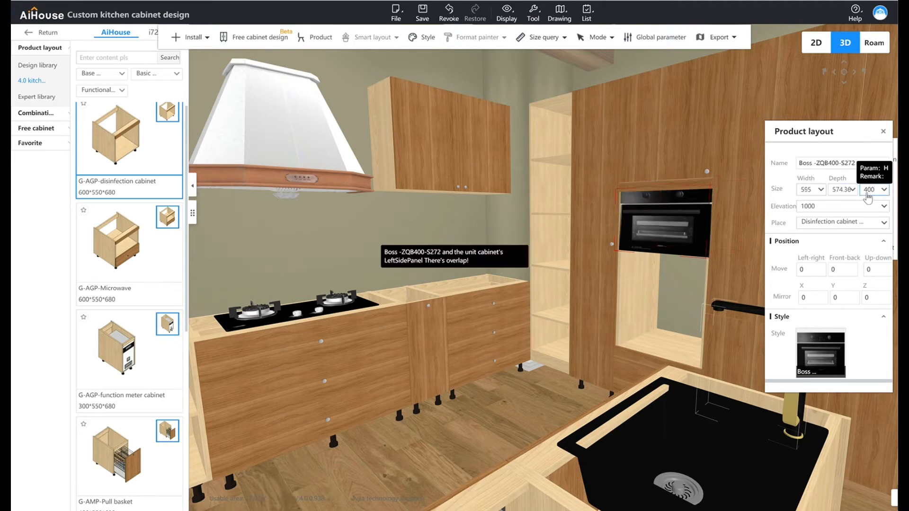
pyautogui.doubleClick(870, 193)
pyautogui.write('350')
pyautogui.press('Return')
# Raise the Boss steam oven in the high cabinet to an elevation of 1050.
pyautogui.scroll(3, 673, 284)
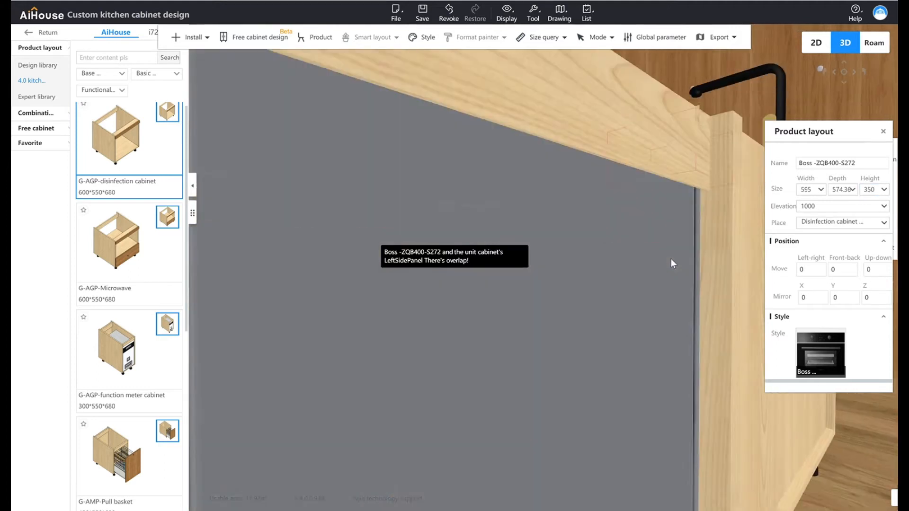
pyautogui.scroll(-3, 671, 259)
pyautogui.click(810, 208)
pyautogui.press('Delete')
pyautogui.write('5')
pyautogui.press('Return')
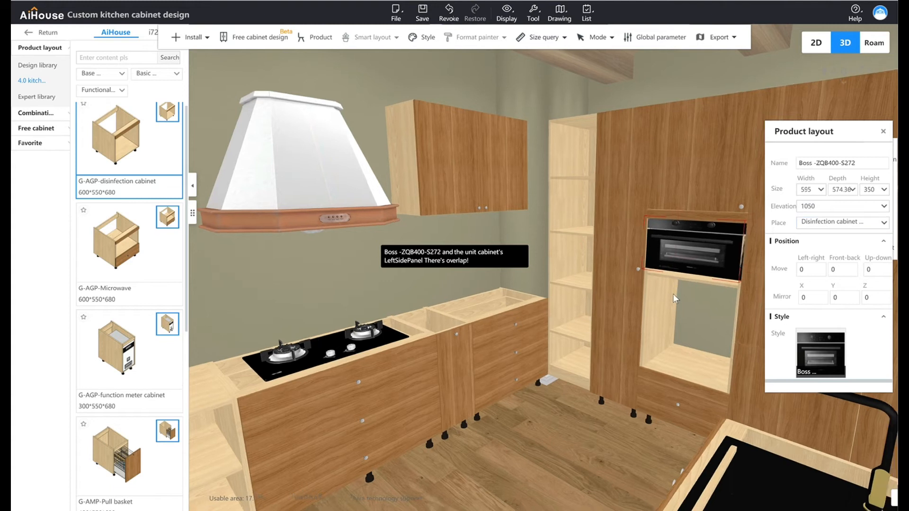
# Set the Boss steam oven's depth to 574 and its height to 400.
pyautogui.scroll(5, 673, 294)
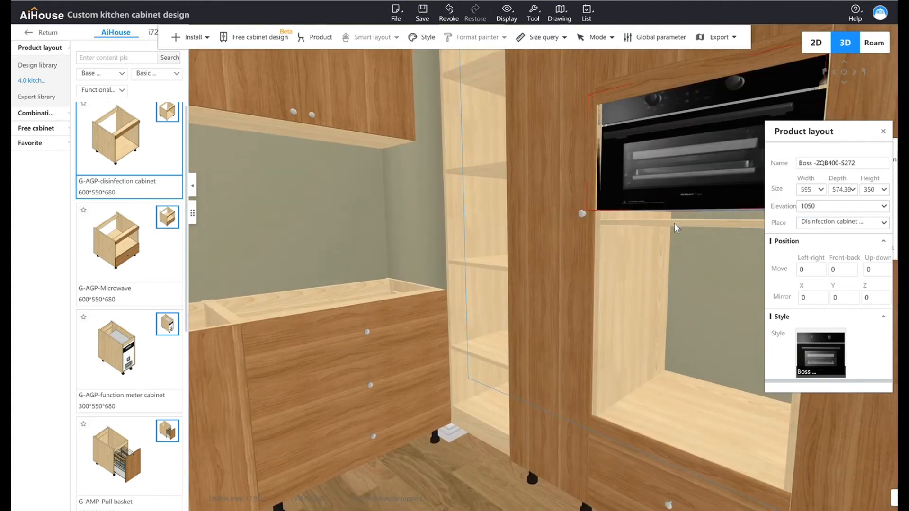
pyautogui.moveTo(675, 223); pyautogui.dragTo(672, 241, button='right')
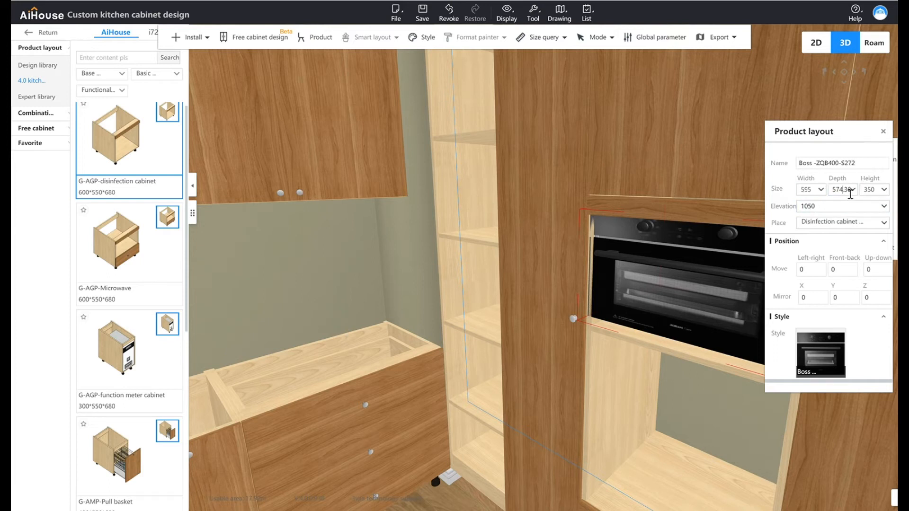
pyautogui.moveTo(843, 190); pyautogui.dragTo(856, 193)
pyautogui.press('BackSpace')
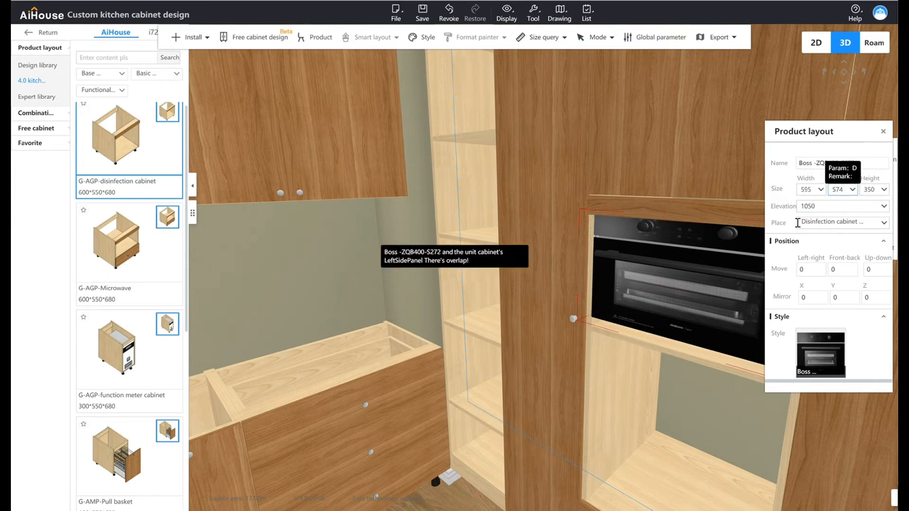
pyautogui.moveTo(879, 196); pyautogui.dragTo(867, 195)
pyautogui.write('400')
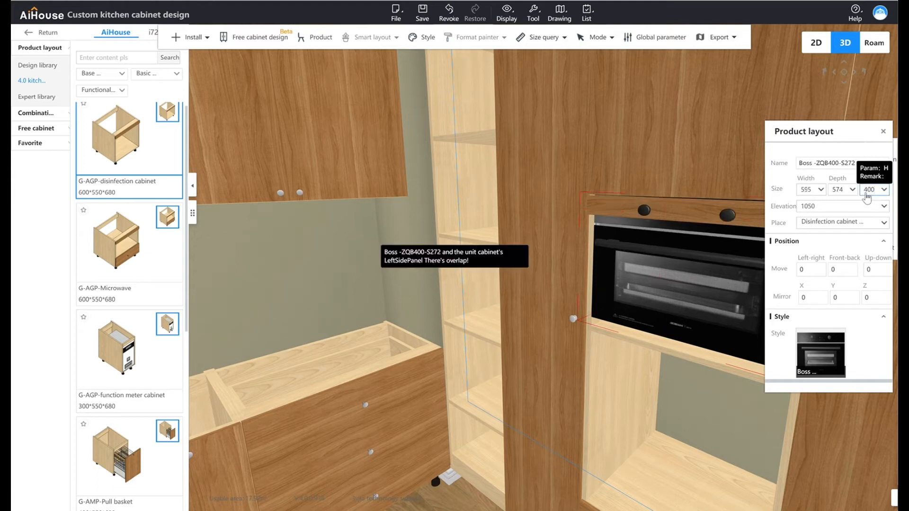
# Lower the Boss steam oven to an elevation of 1020.
pyautogui.click(812, 211)
pyautogui.press('BackSpace')
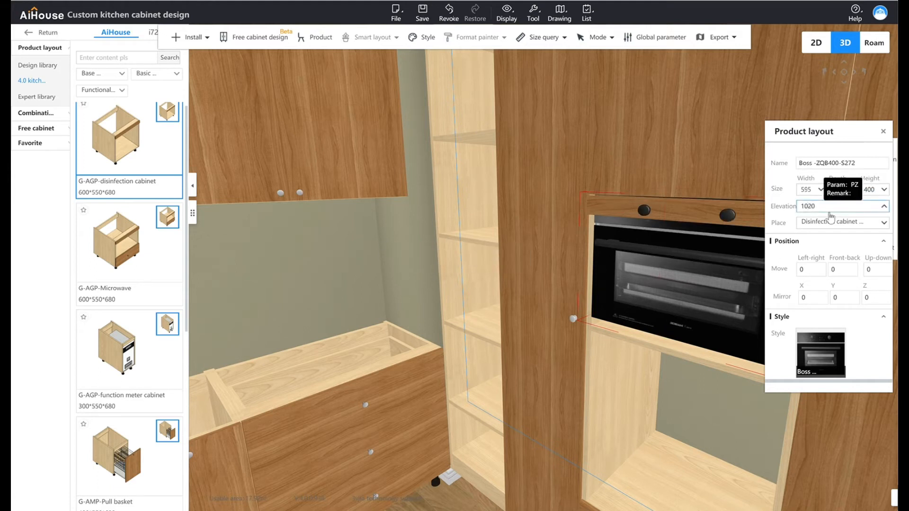
pyautogui.moveTo(658, 337); pyautogui.dragTo(632, 313)
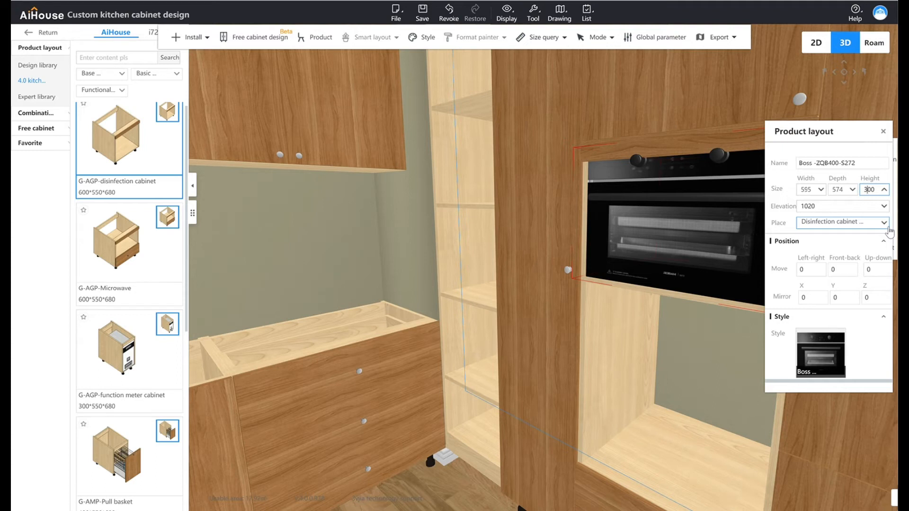
# Try heights of 300 and 250 for the Boss steam oven and return it to 400.
pyautogui.press('Return')
pyautogui.hotkey('ctrl', 'z')
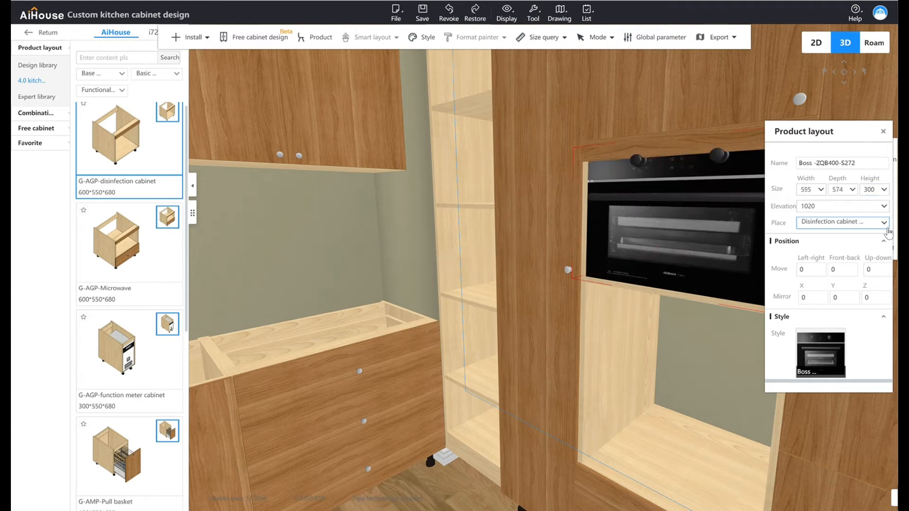
pyautogui.click(874, 194)
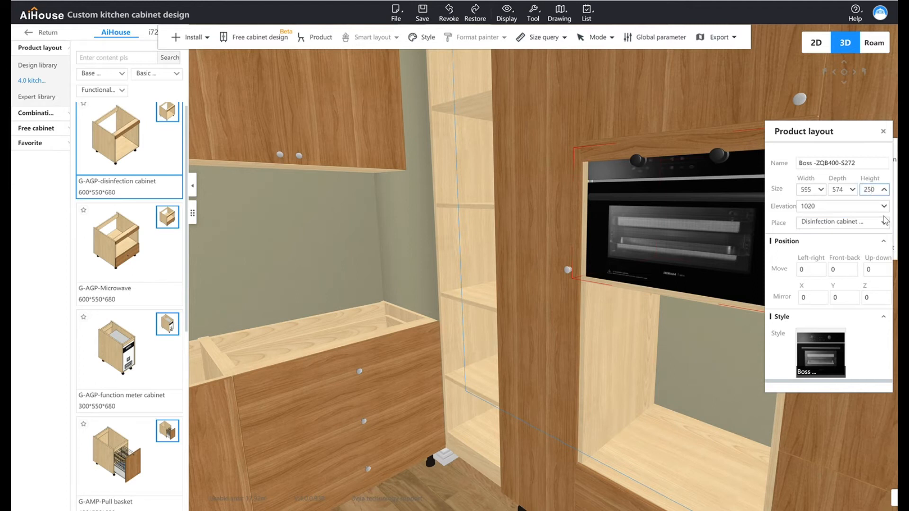
pyautogui.press('Return')
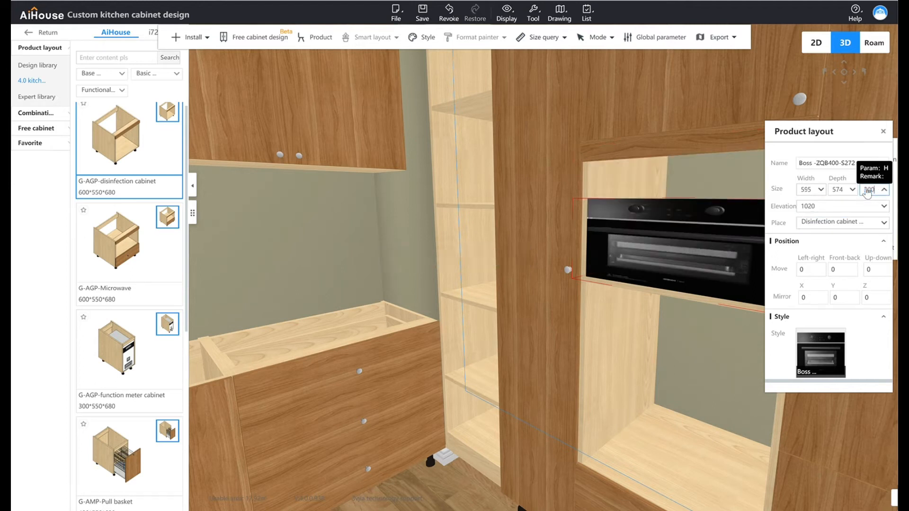
pyautogui.press('Return')
pyautogui.doubleClick(876, 194)
pyautogui.press('BackSpace')
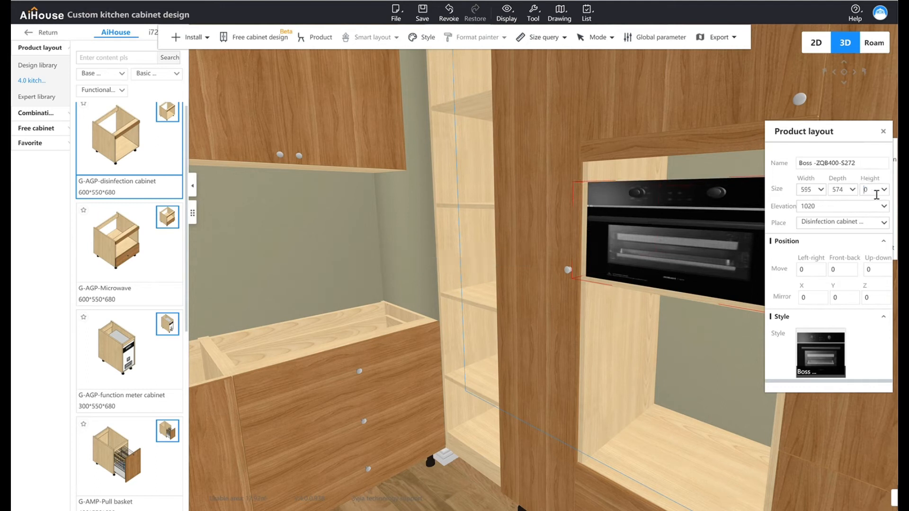
pyautogui.write('40')
pyautogui.press('Return')
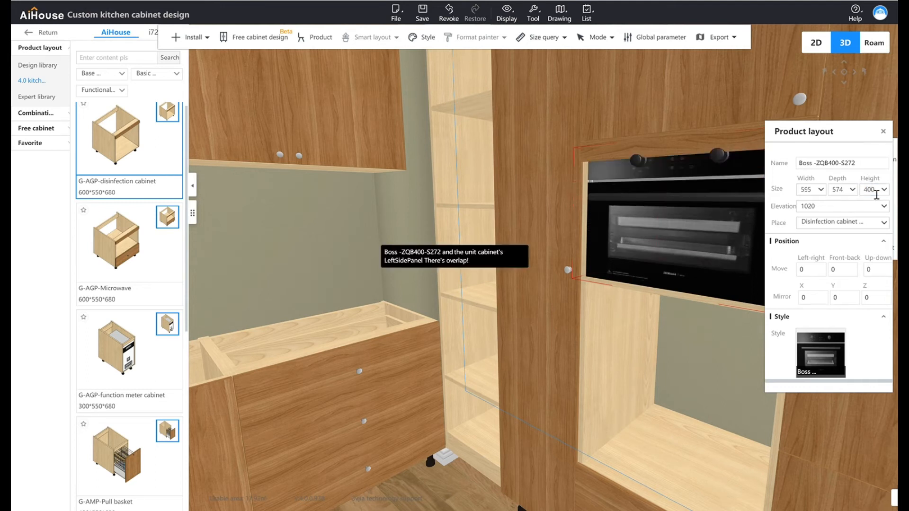
# Try heights of 350 and 360 for the Boss steam oven and settle on a height of 370.
pyautogui.write('350')
pyautogui.press('Return')
pyautogui.press('BackSpace')
pyautogui.write('60')
pyautogui.press('Return')
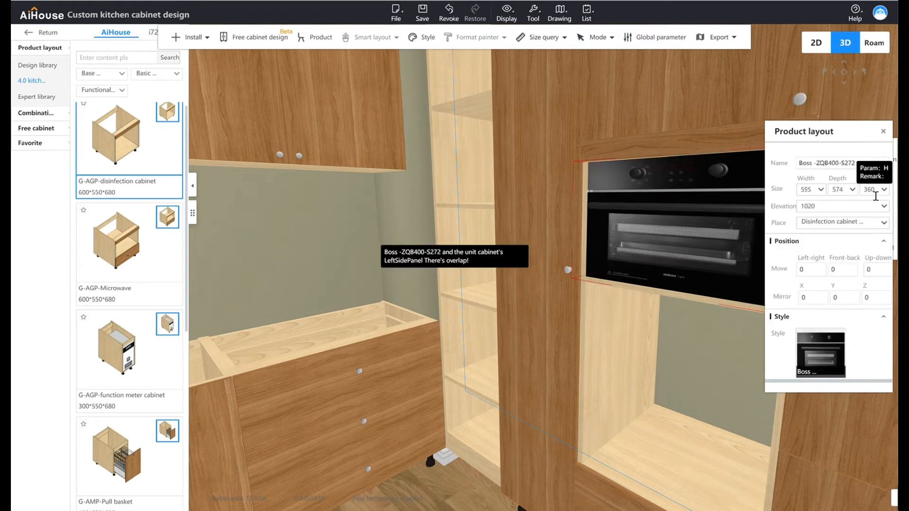
pyautogui.press('BackSpace')
pyautogui.write('7')
pyautogui.press('Return')
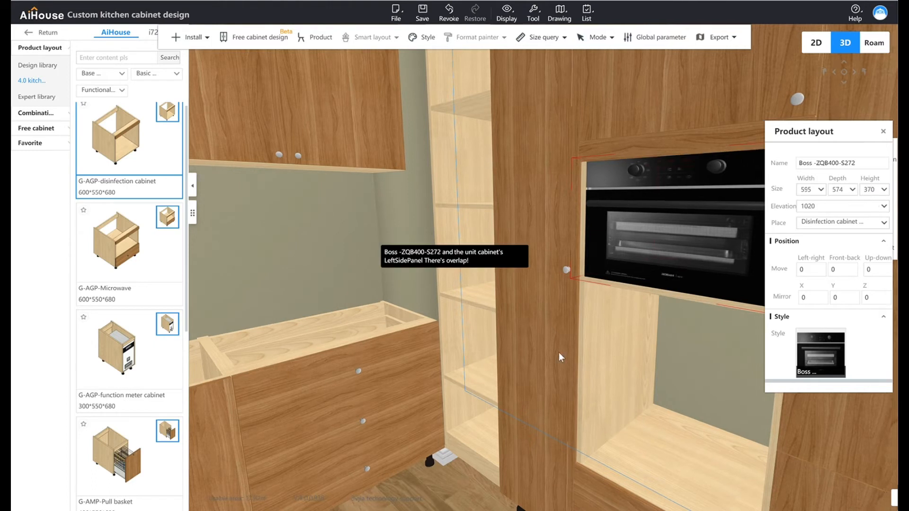
# Examine the whole kitchen layout in the 3D view and the 2D plan.
pyautogui.scroll(-8, 559, 352)
pyautogui.moveTo(533, 304); pyautogui.dragTo(468, 381)
pyautogui.click(428, 332)
pyautogui.moveTo(427, 333); pyautogui.dragTo(646, 425)
pyautogui.click(645, 425)
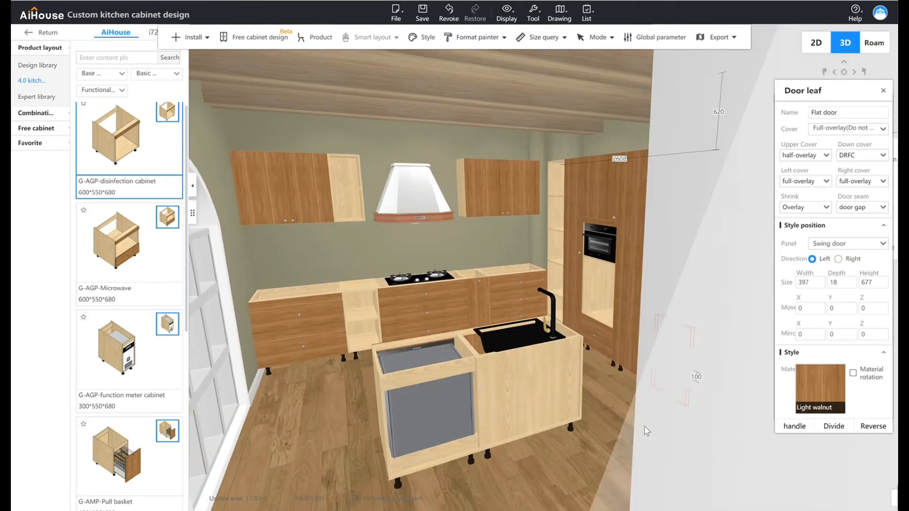
pyautogui.click(817, 51)
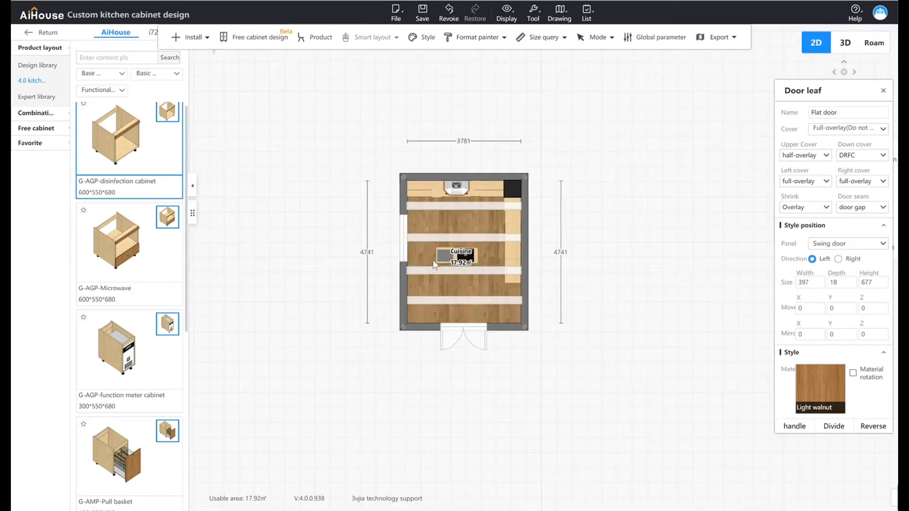
pyautogui.click(847, 47)
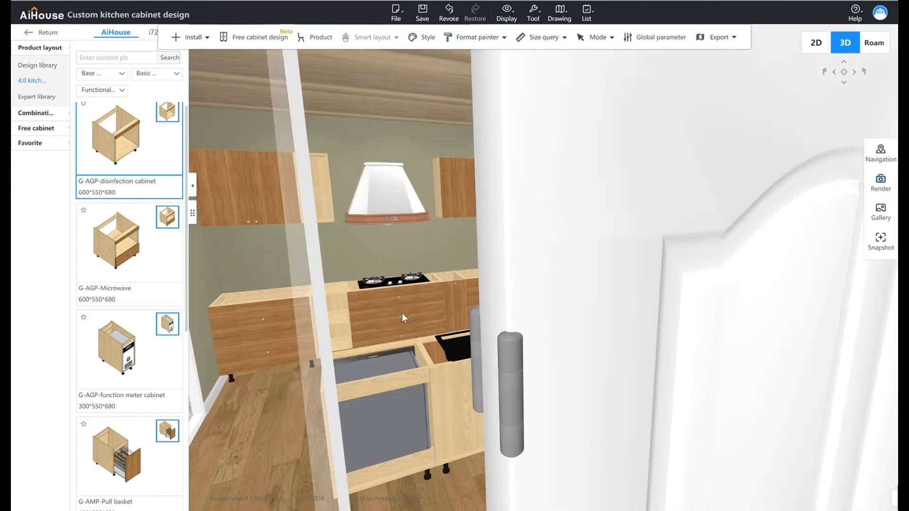
# Leave the cabinet design for tile customization of the kitchen floor and draw a rectangle about 2090 mm wide around the island.
pyautogui.click(33, 37)
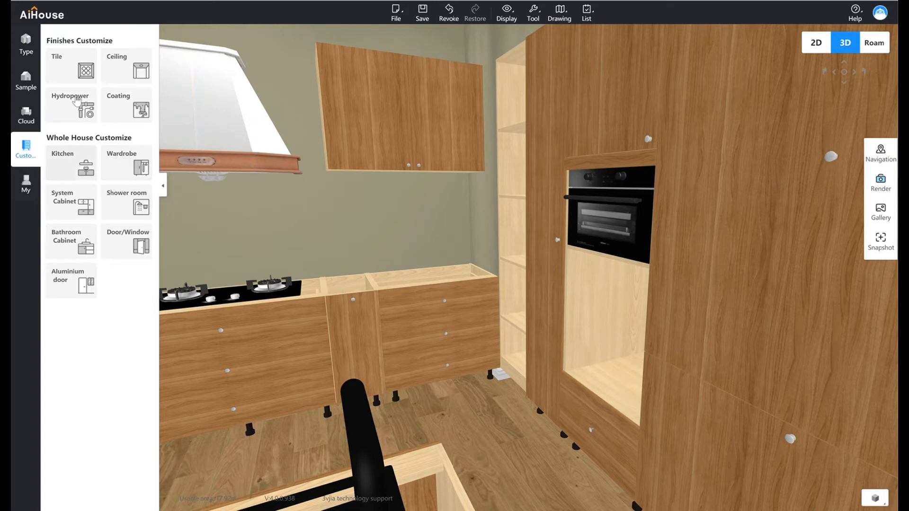
pyautogui.click(81, 81)
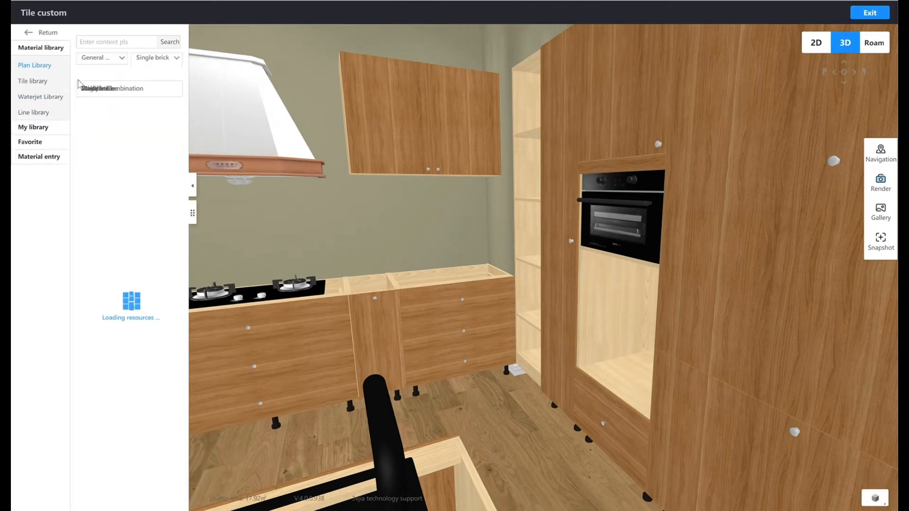
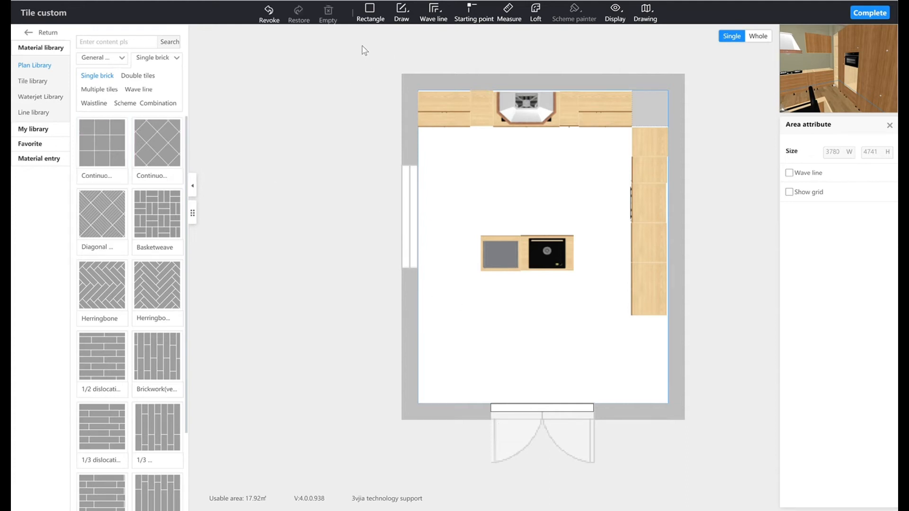
pyautogui.click(371, 20)
pyautogui.moveTo(460, 165); pyautogui.dragTo(466, 188)
pyautogui.moveTo(492, 270)
pyautogui.mouseDown()
pyautogui.moveTo(601, 360)
pyautogui.moveTo(602, 379)
pyautogui.mouseUp()
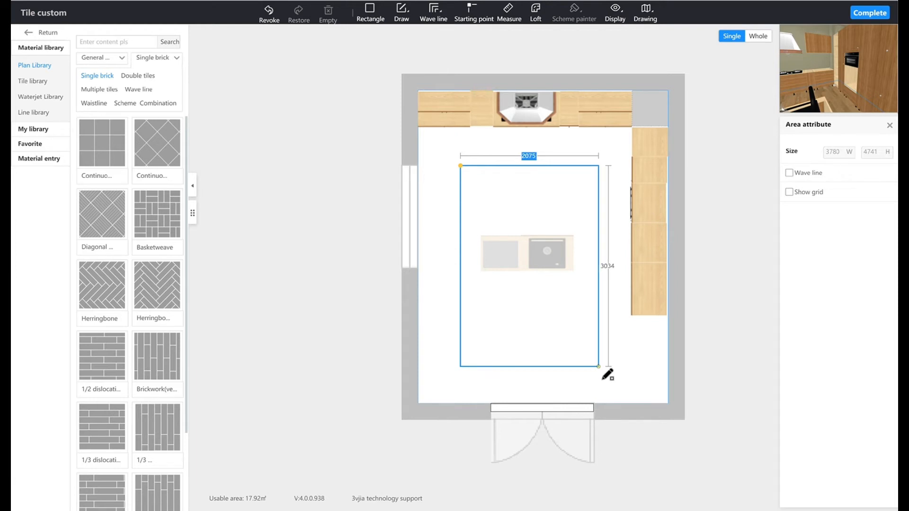
pyautogui.moveTo(603, 380); pyautogui.dragTo(604, 377)
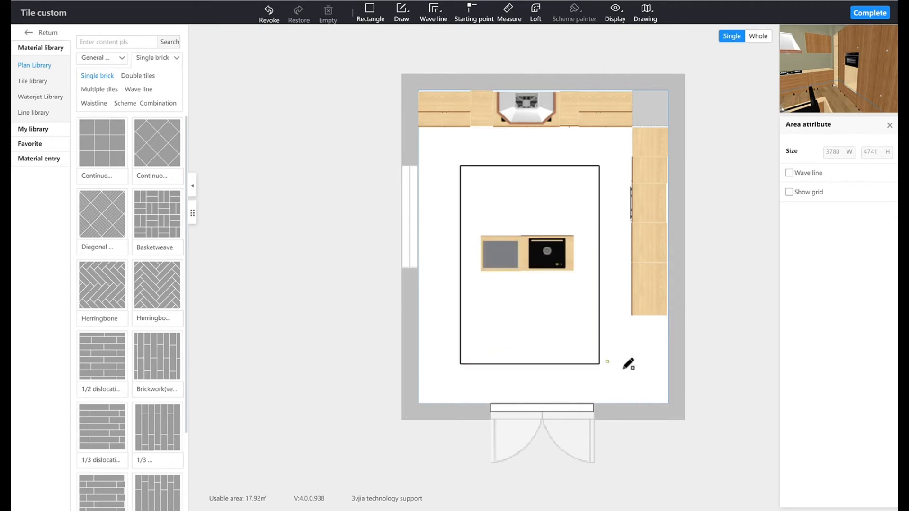
# Widen the floor rectangle around the island by moving its left and right edges slightly outward.
pyautogui.click(600, 300)
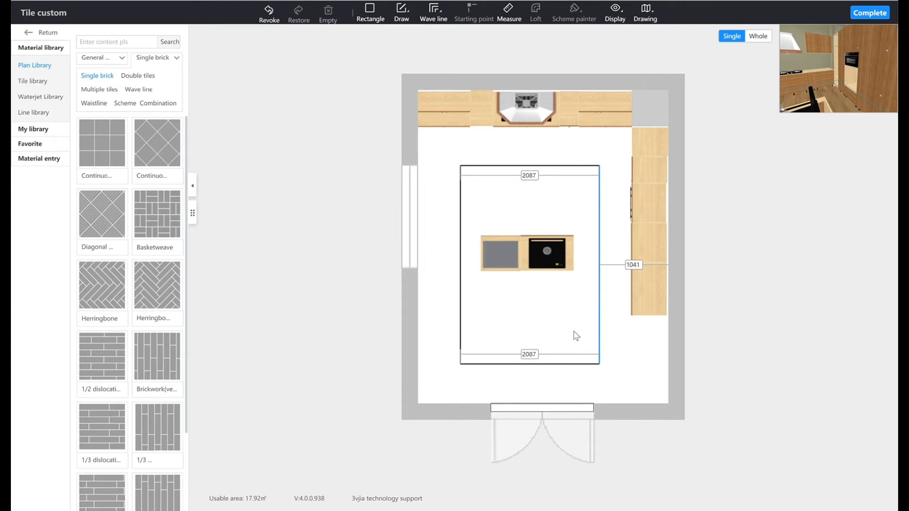
pyautogui.click(460, 292)
pyautogui.moveTo(466, 299); pyautogui.dragTo(461, 299)
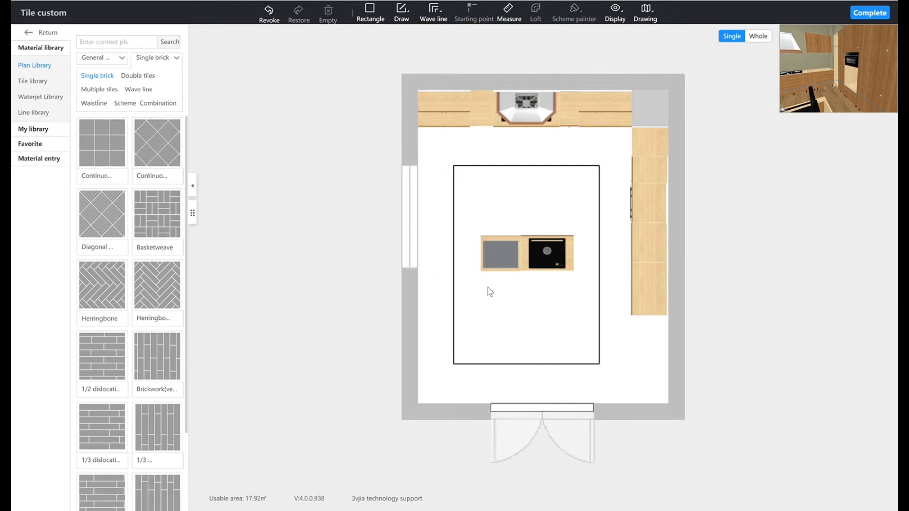
pyautogui.click(600, 299)
pyautogui.moveTo(601, 300); pyautogui.dragTo(605, 302)
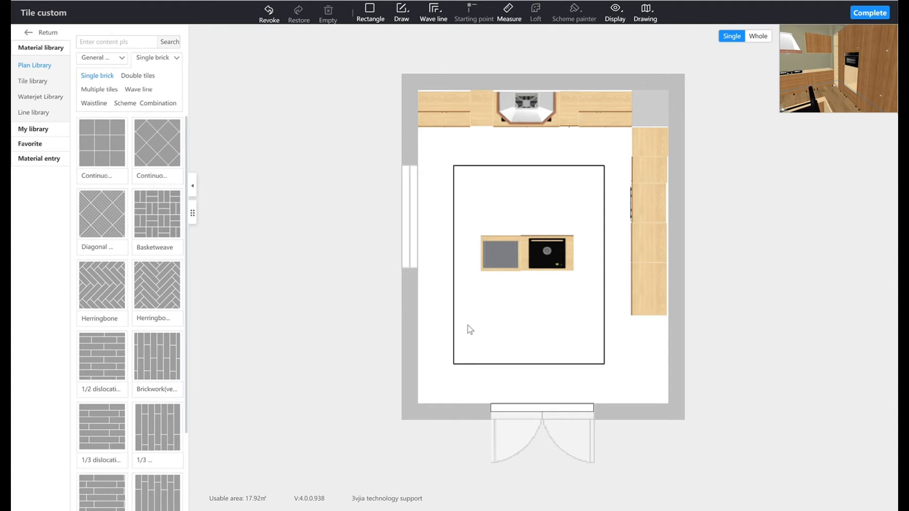
# Draw a second rectangle about 1824 mm wide and 2503 mm high around the island, inside the existing floor rectangle.
pyautogui.click(414, 19)
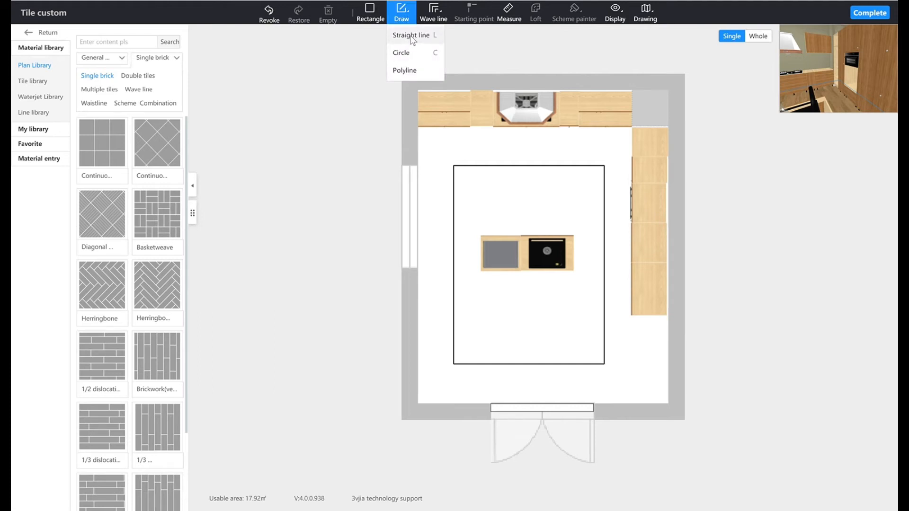
pyautogui.click(372, 20)
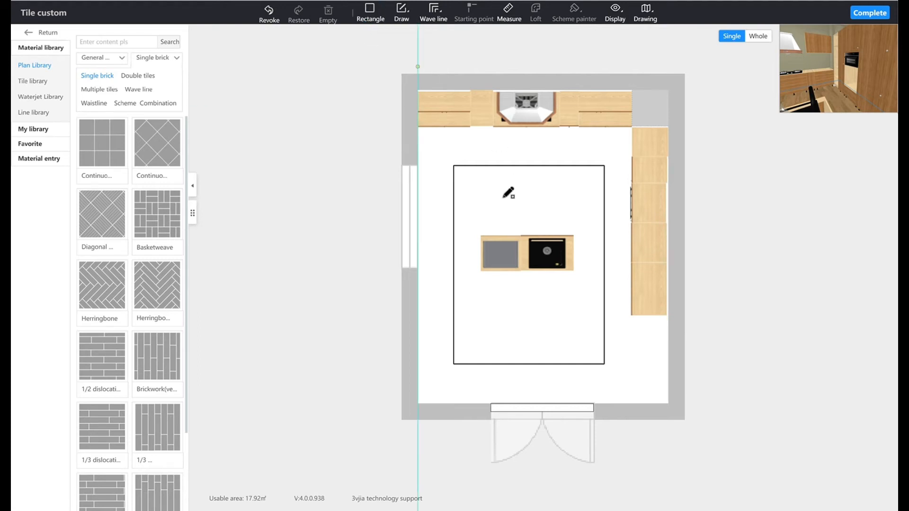
pyautogui.click(468, 183)
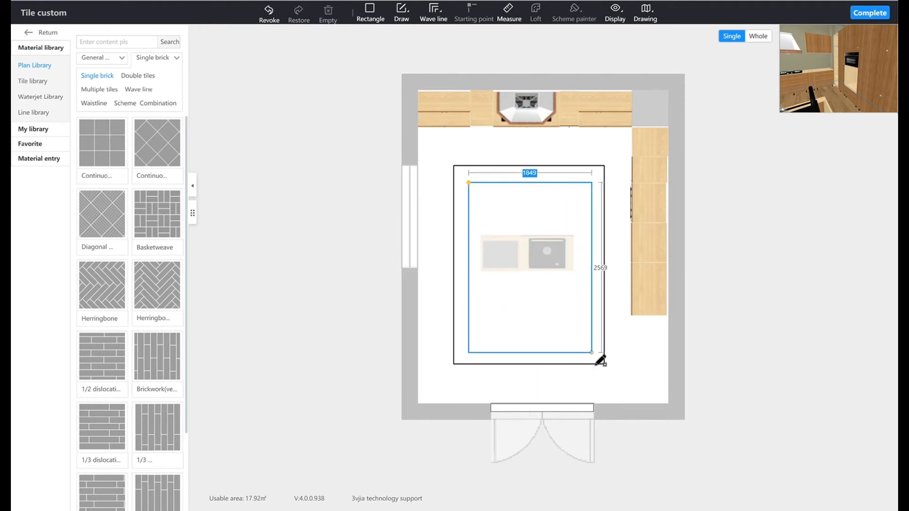
pyautogui.click(590, 349)
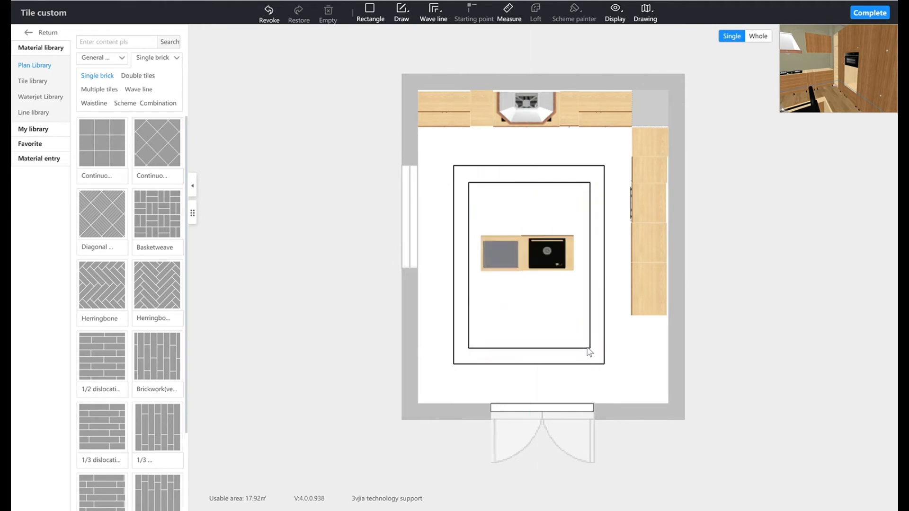
# Set the gaps from the inner rectangle's lower and right edges to the outer rectangle to 200 mm each.
pyautogui.click(529, 357)
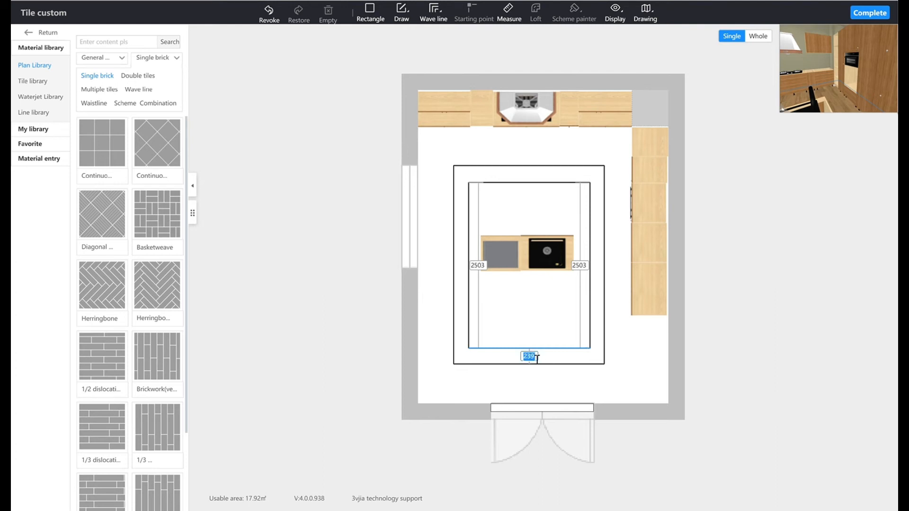
pyautogui.write('200')
pyautogui.press('Return')
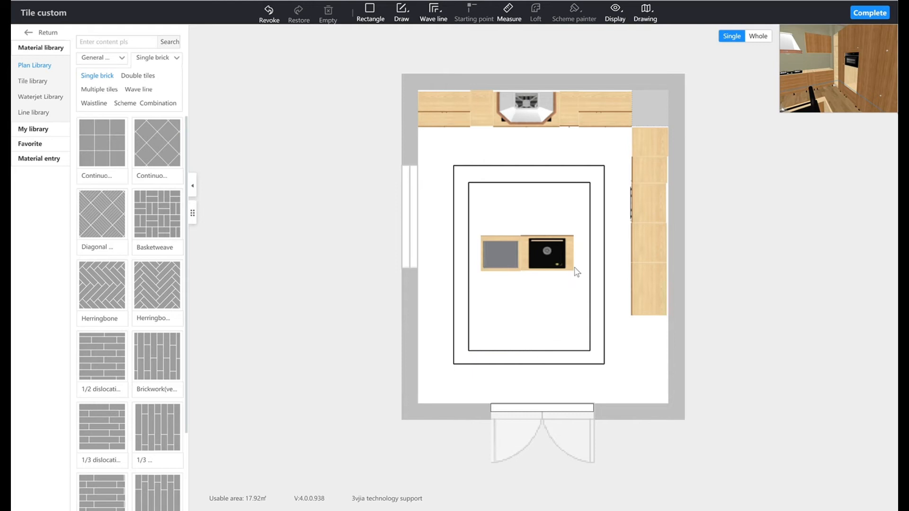
pyautogui.click(590, 263)
pyautogui.hotkey('ctrl', 'a')
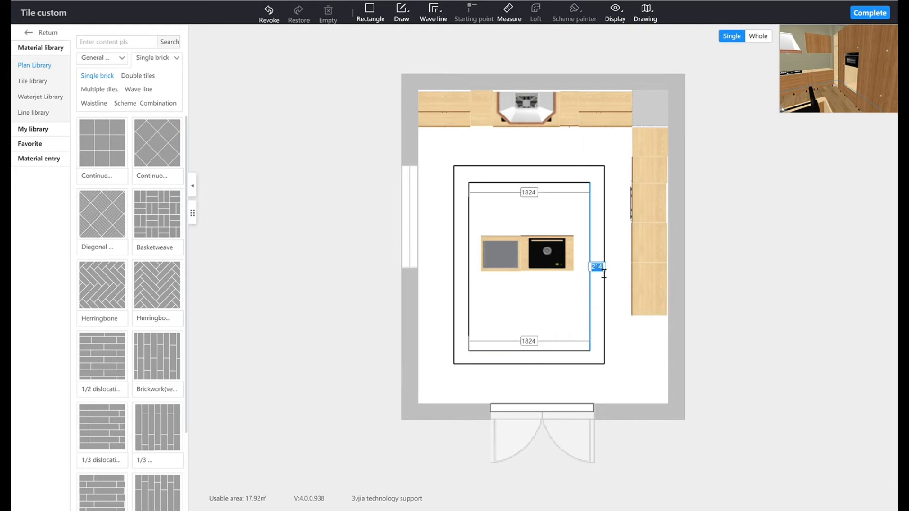
pyautogui.write('200')
pyautogui.press('Return')
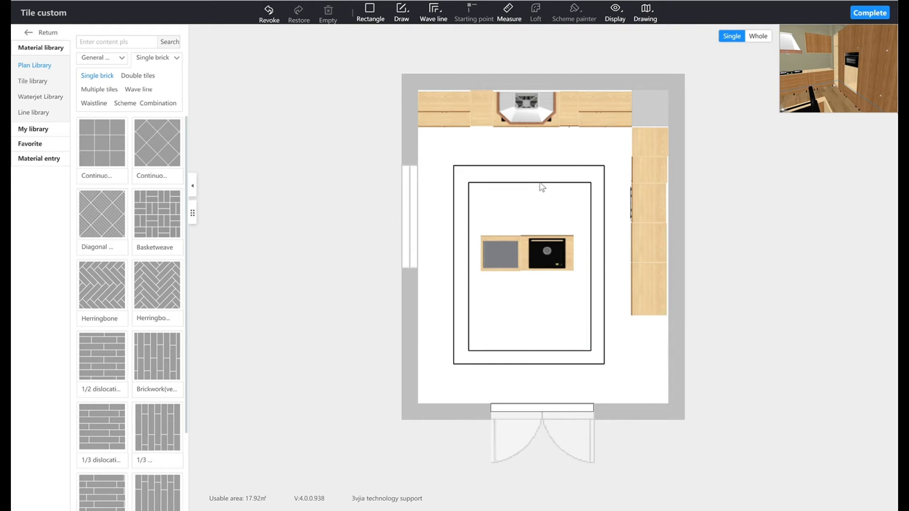
# Set the gaps from the inner rectangle's upper and left edges to the outer rectangle to 200 mm each.
pyautogui.click(540, 185)
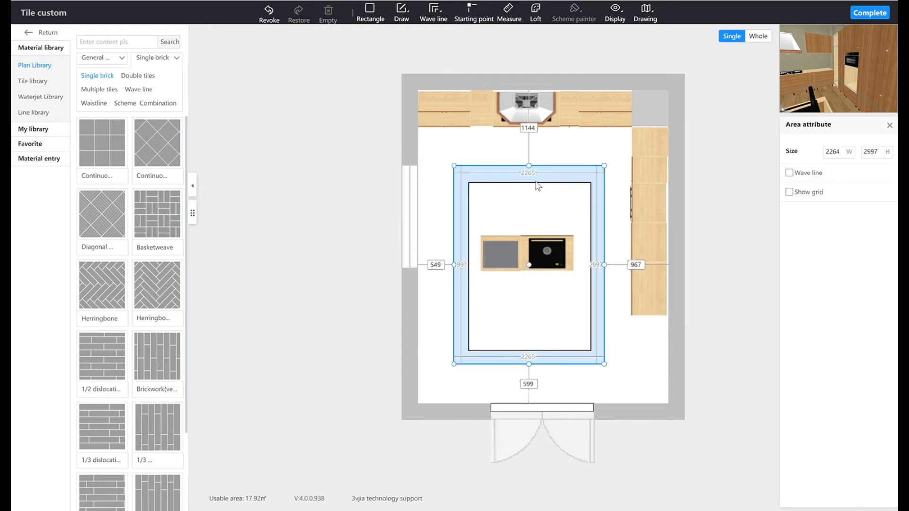
pyautogui.click(537, 185)
pyautogui.doubleClick(538, 179)
pyautogui.doubleClick(537, 179)
pyautogui.write('2')
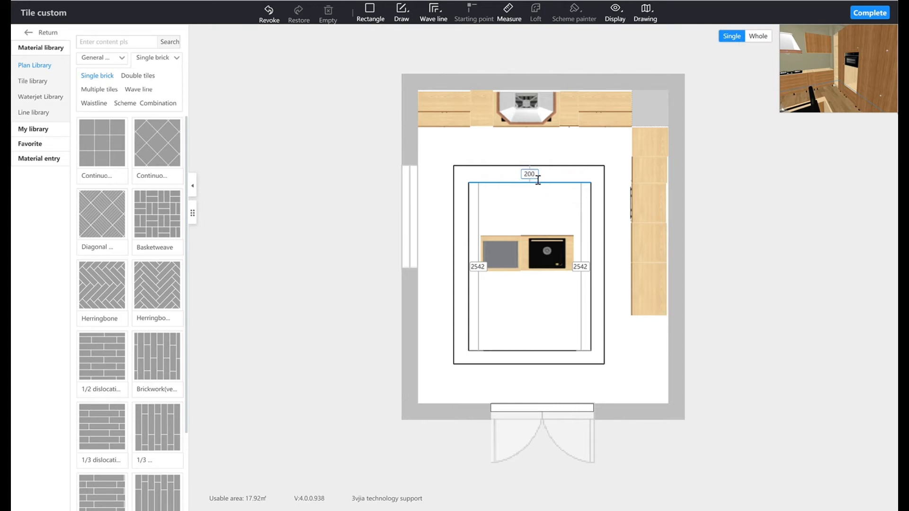
pyautogui.write('00')
pyautogui.press('Return')
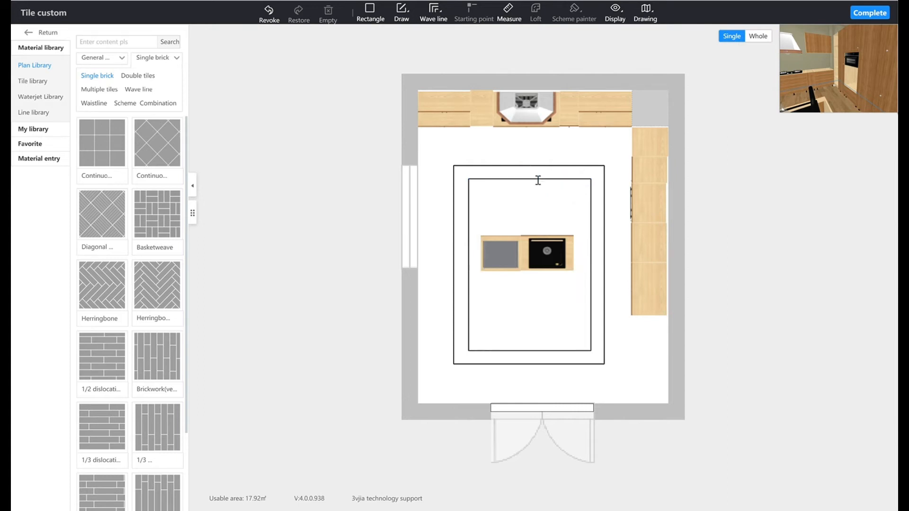
pyautogui.click(471, 243)
pyautogui.doubleClick(468, 268)
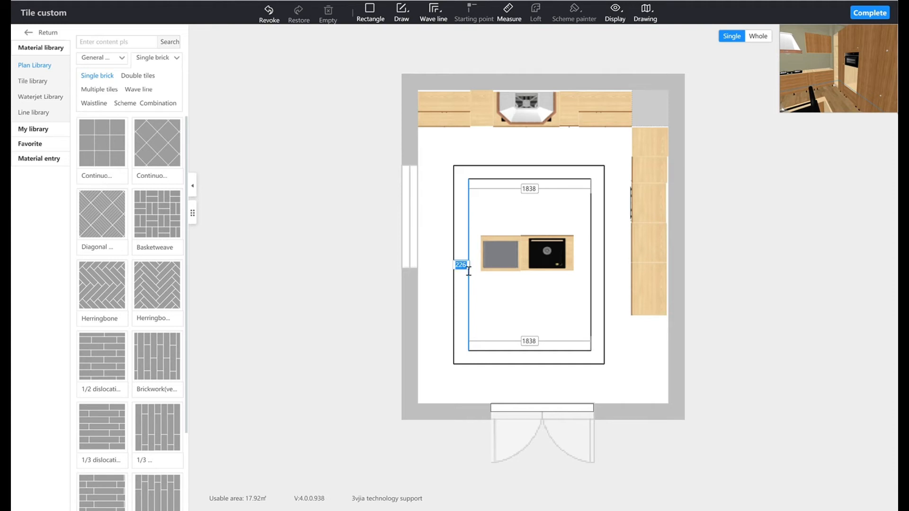
pyautogui.write('200')
pyautogui.press('Return')
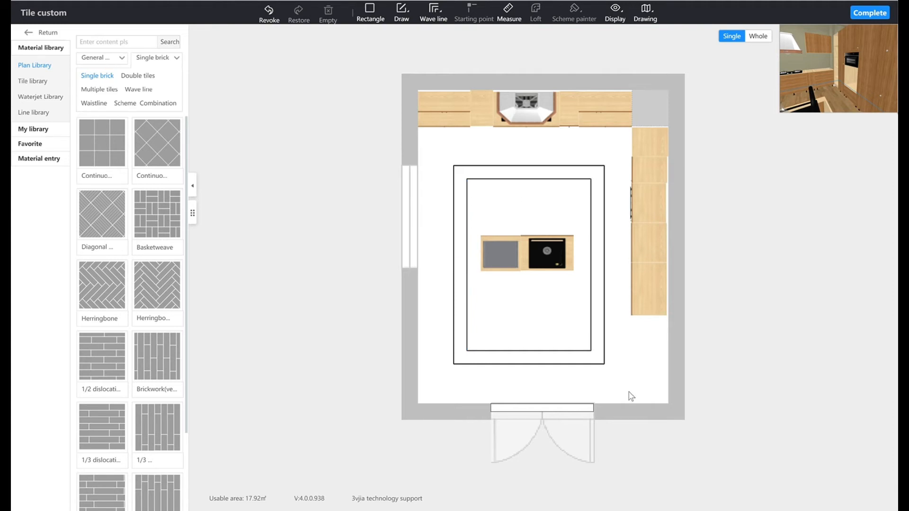
# Show the antique brick tiles from the tile library and bring the island and its surrounding floor into the 3D preview.
pyautogui.click(26, 84)
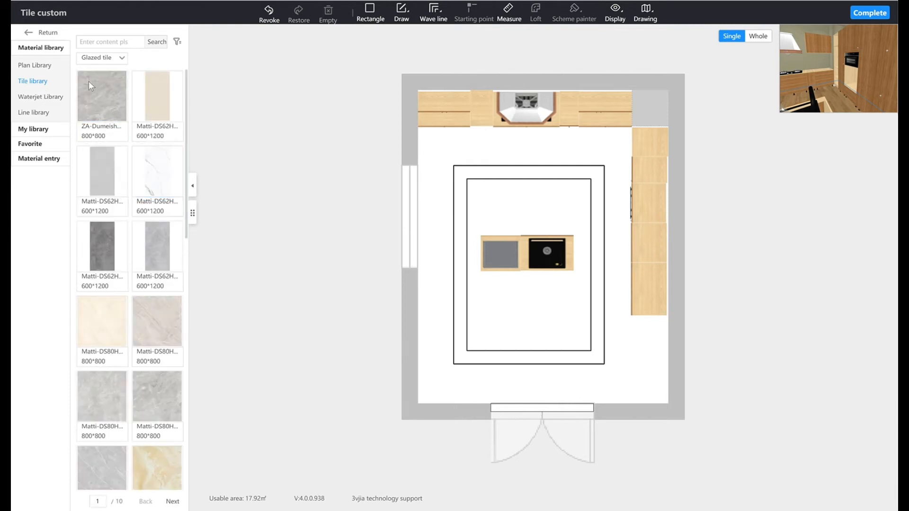
pyautogui.click(118, 60)
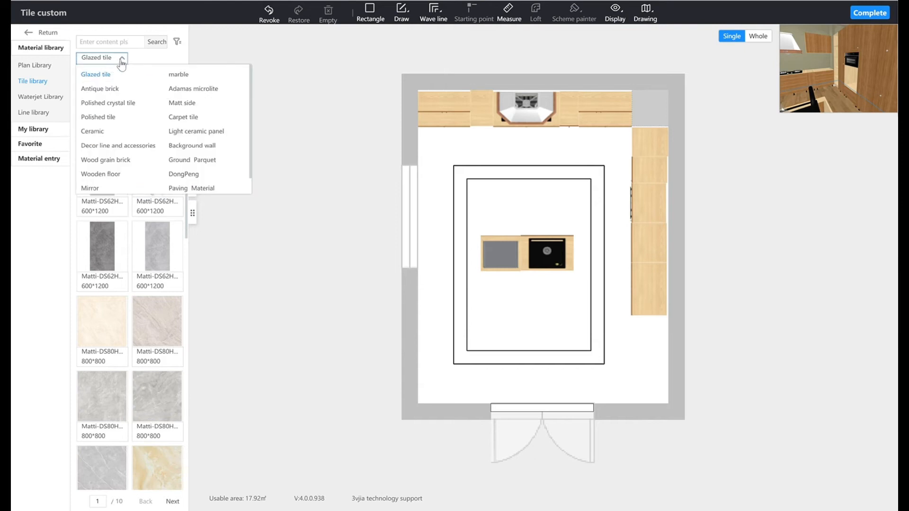
pyautogui.click(105, 89)
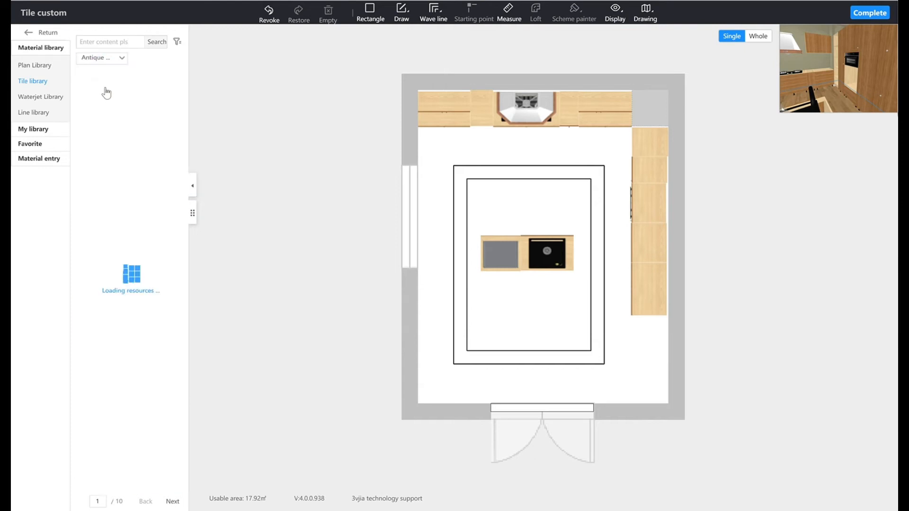
pyautogui.moveTo(829, 91); pyautogui.dragTo(845, 76)
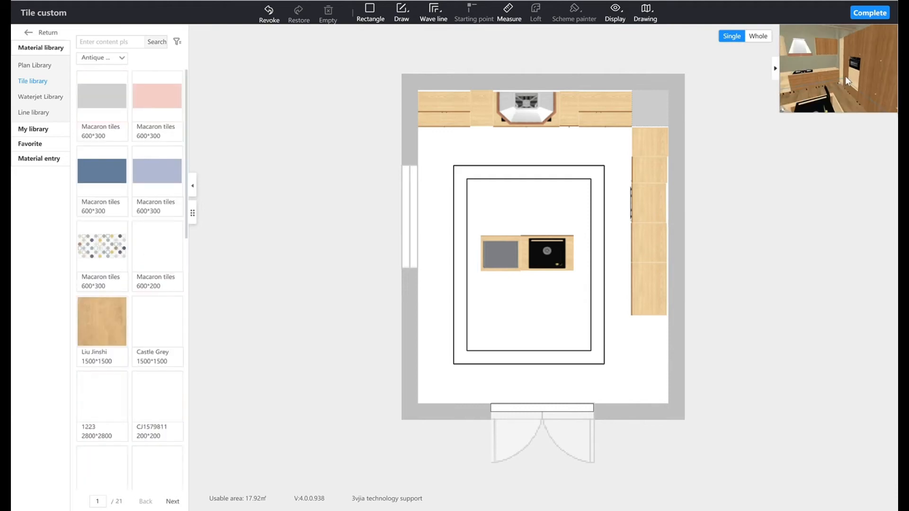
pyautogui.scroll(-3, 845, 76)
pyautogui.scroll(-4, 846, 81)
pyautogui.scroll(-2, 848, 80)
pyautogui.moveTo(848, 79); pyautogui.dragTo(847, 112)
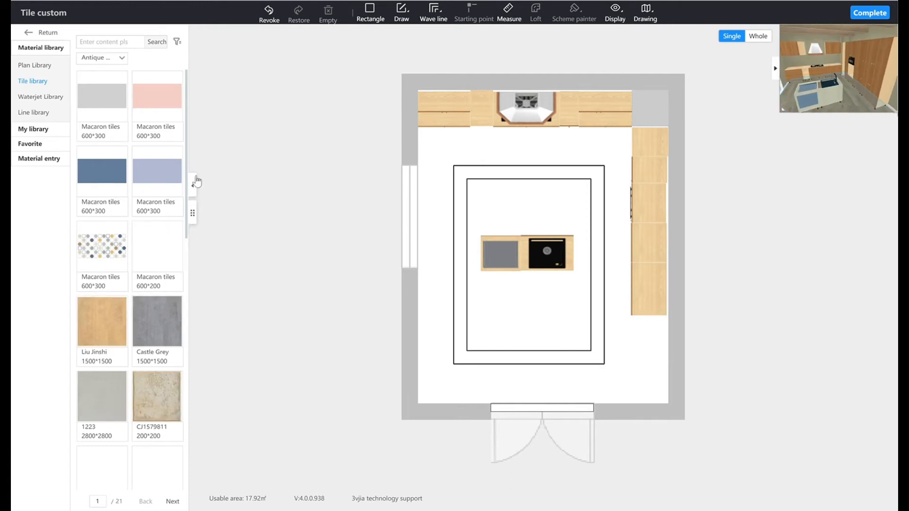
# Pave the whole inner rectangle with the grey patterned 600*600 Crown tile from page 2 of the antique bricks.
pyautogui.moveTo(187, 236); pyautogui.dragTo(174, 495)
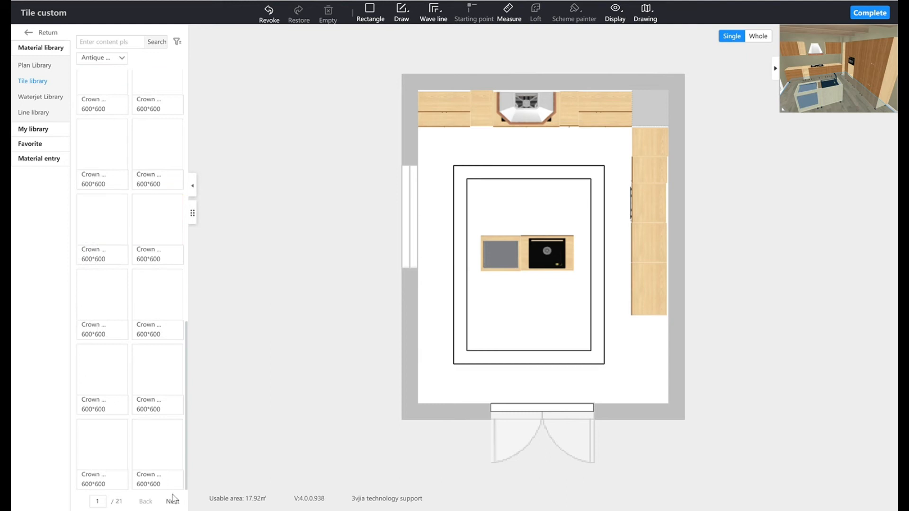
pyautogui.click(173, 502)
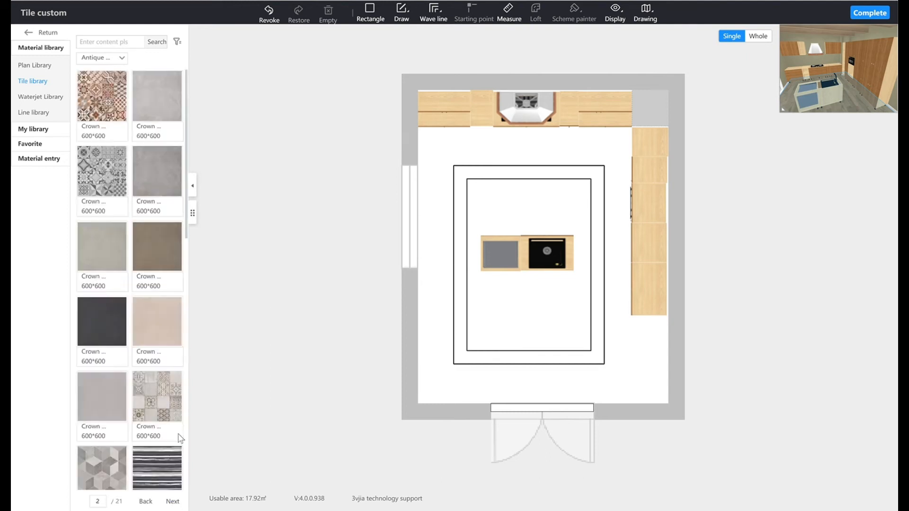
pyautogui.moveTo(94, 167); pyautogui.dragTo(496, 193)
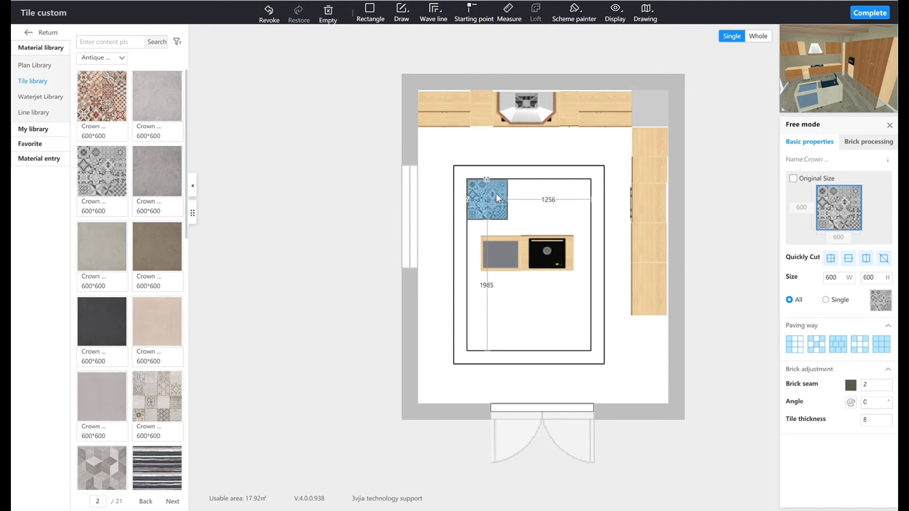
pyautogui.click(882, 350)
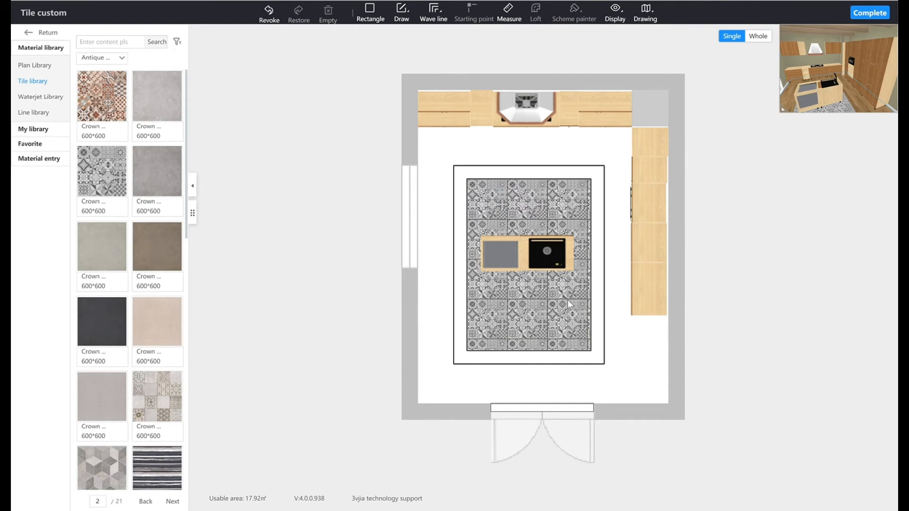
# Move the tiled area's right edge inward and reset its gap to the outer rectangle to 200 mm.
pyautogui.click(601, 288)
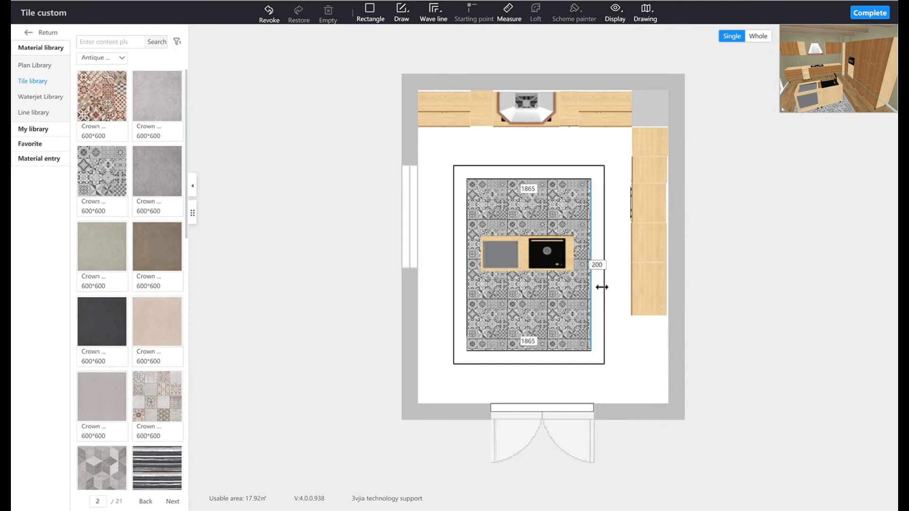
pyautogui.moveTo(602, 287); pyautogui.dragTo(590, 279)
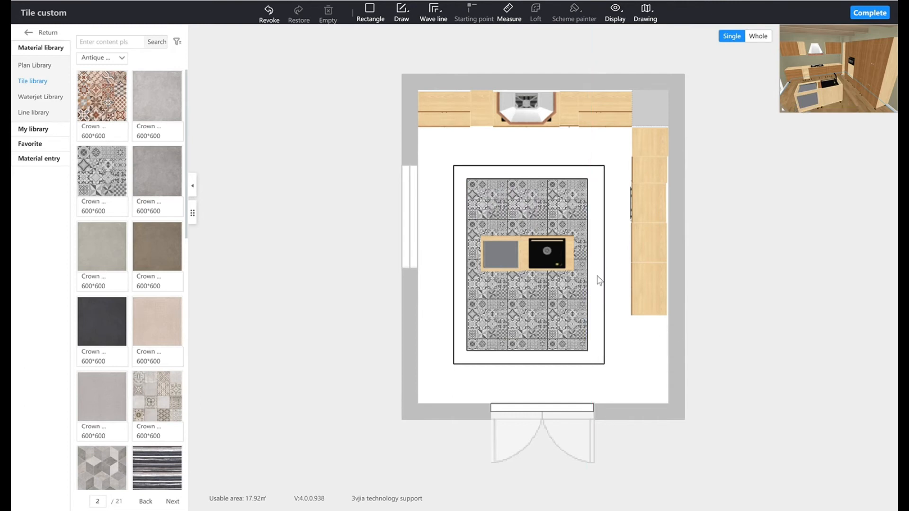
pyautogui.click(605, 278)
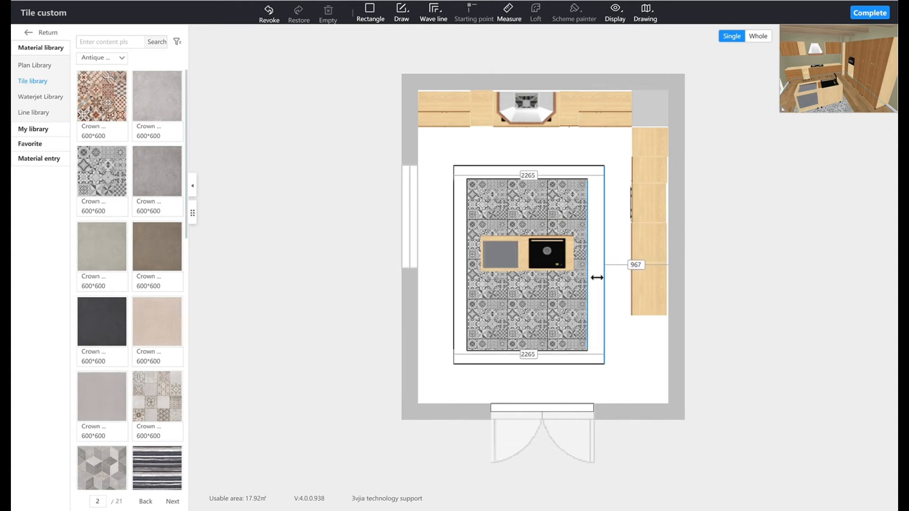
pyautogui.click(590, 268)
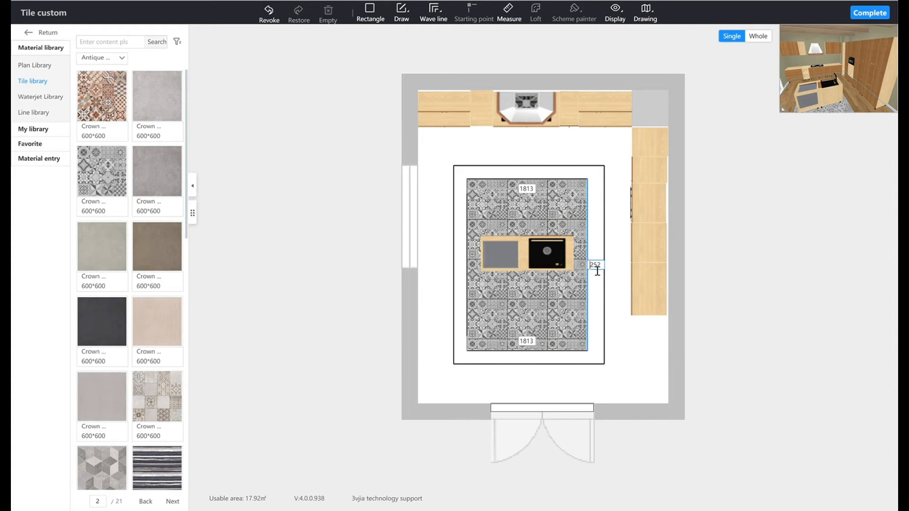
pyautogui.write('300')
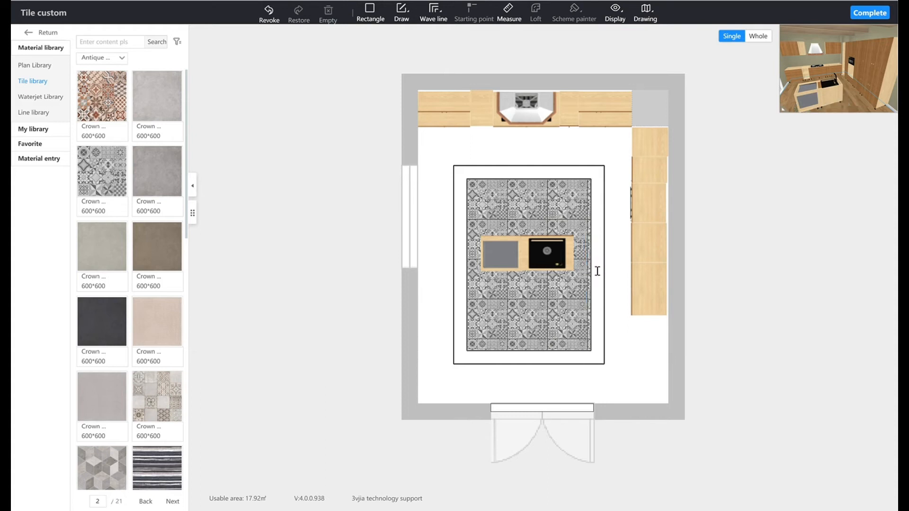
pyautogui.press('Return')
# Adjust the right side of the border once more, setting the tiled area's distance from the outer rectangle to 200 mm.
pyautogui.scroll(2, 580, 248)
pyautogui.moveTo(603, 264); pyautogui.dragTo(616, 268)
pyautogui.click(615, 263)
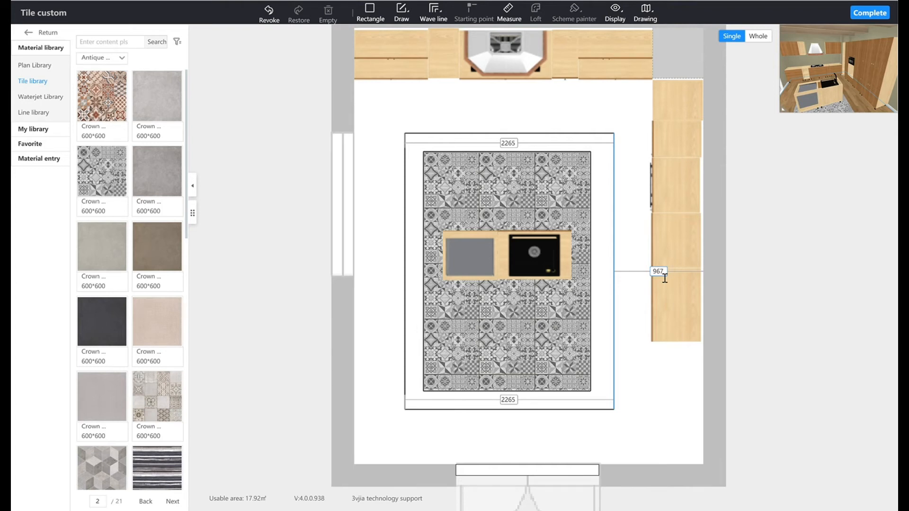
pyautogui.click(599, 281)
pyautogui.click(601, 272)
pyautogui.write('20')
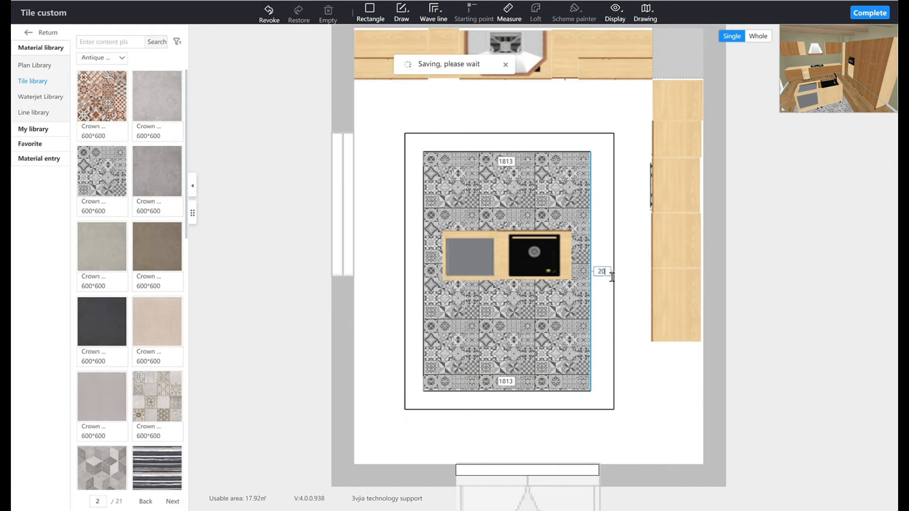
pyautogui.press('Return')
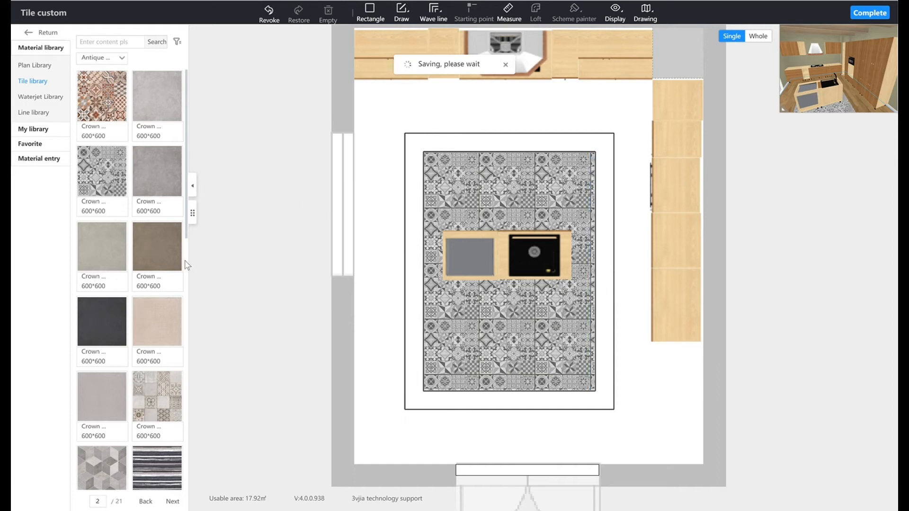
# Place a grey Marco Polo tile with interlaced circles from page 5 on the border's upper strip and size it 200 by 200.
pyautogui.click(180, 502)
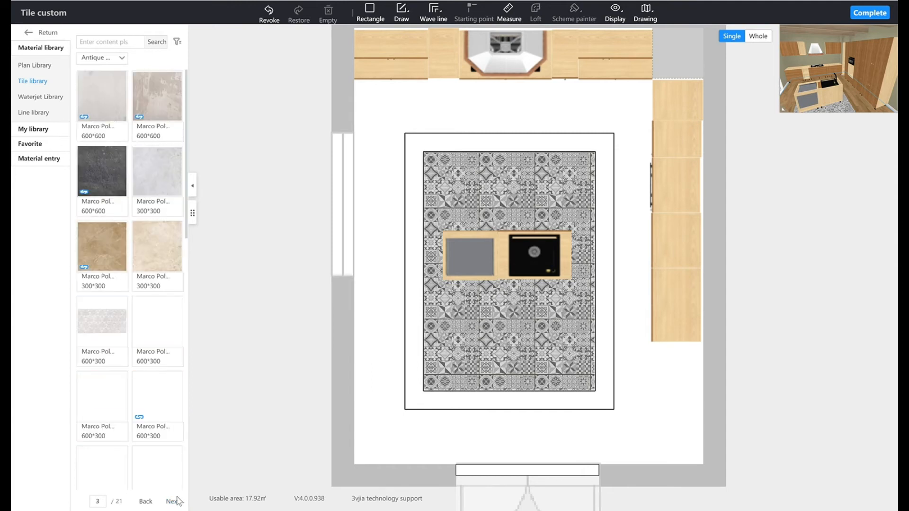
pyautogui.click(176, 502)
pyautogui.click(176, 501)
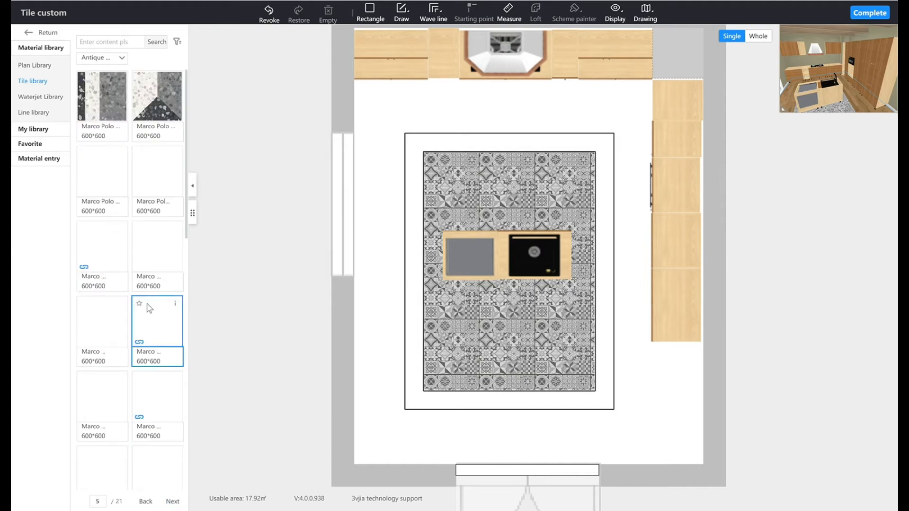
pyautogui.moveTo(188, 222); pyautogui.dragTo(186, 416)
pyautogui.moveTo(101, 291); pyautogui.dragTo(428, 142)
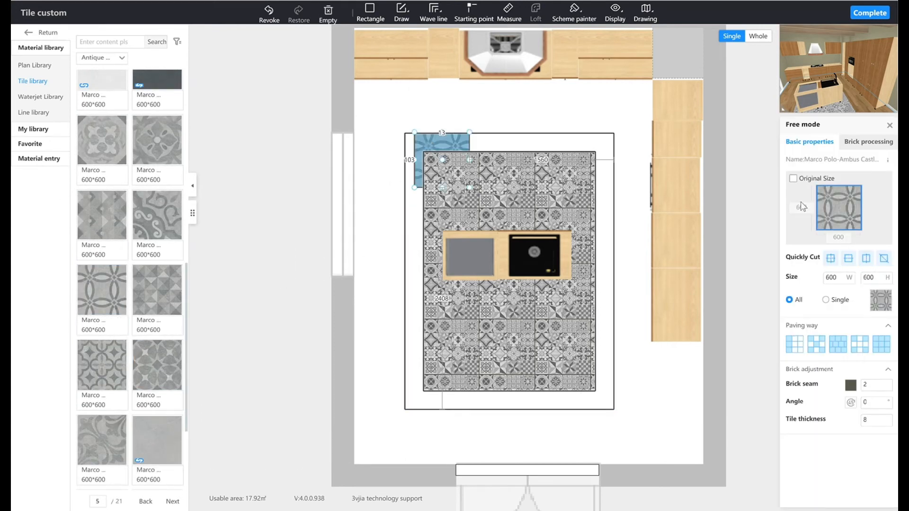
pyautogui.click(836, 280)
pyautogui.click(871, 281)
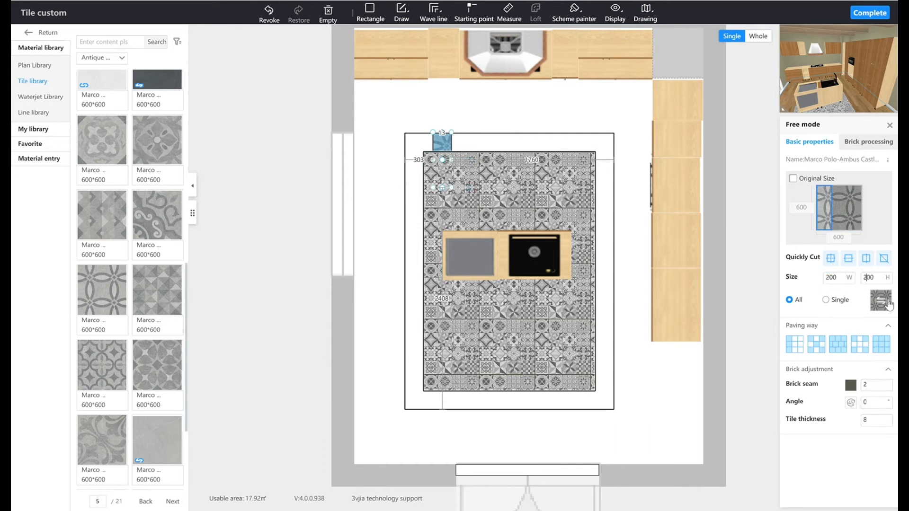
# Try to select the small Marco Polo tile at the tiled area's upper edge and undo the last change.
pyautogui.click(450, 162)
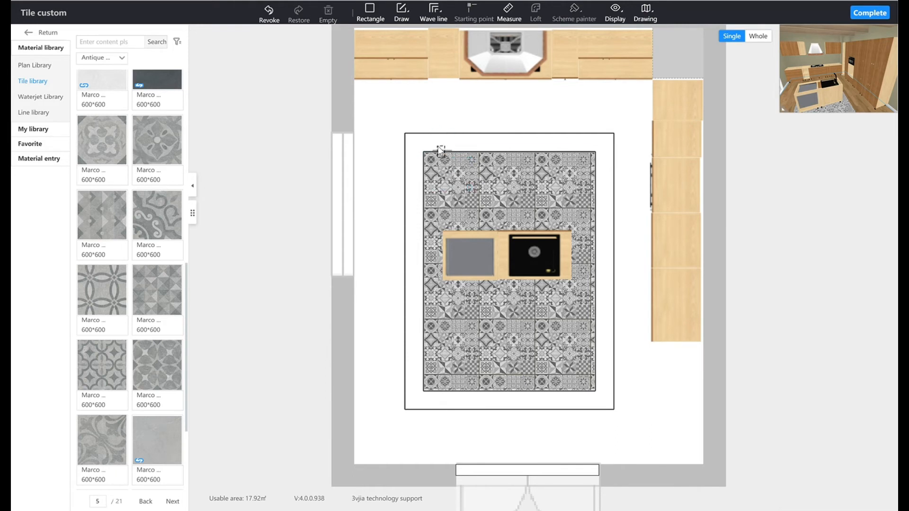
pyautogui.click(445, 154)
pyautogui.click(443, 151)
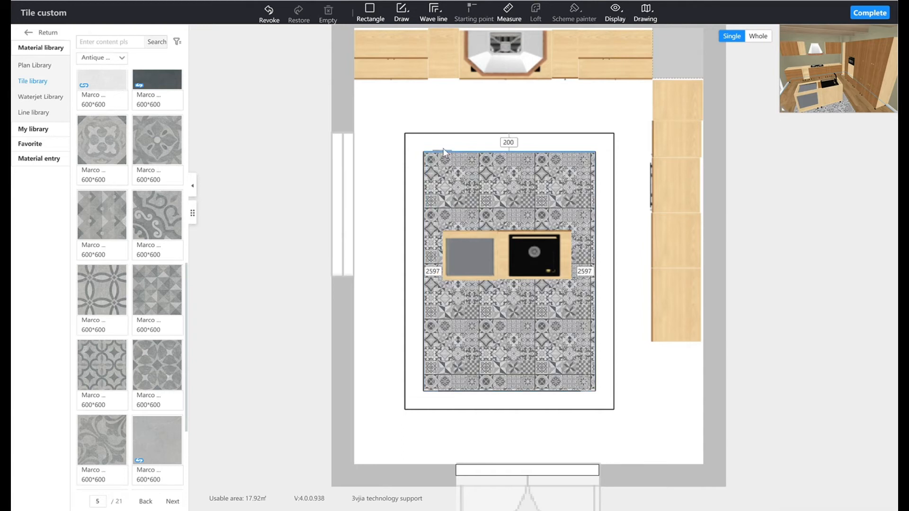
pyautogui.click(274, 14)
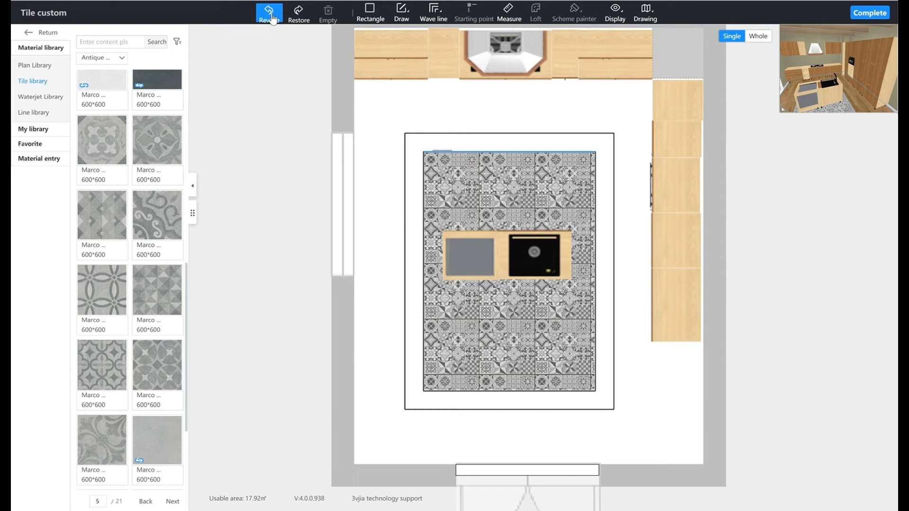
# Place the Marco 600*600 interlocking-circle tile in the upper-left corner of the empty border around the patterned floor area.
pyautogui.moveTo(101, 290); pyautogui.dragTo(411, 147)
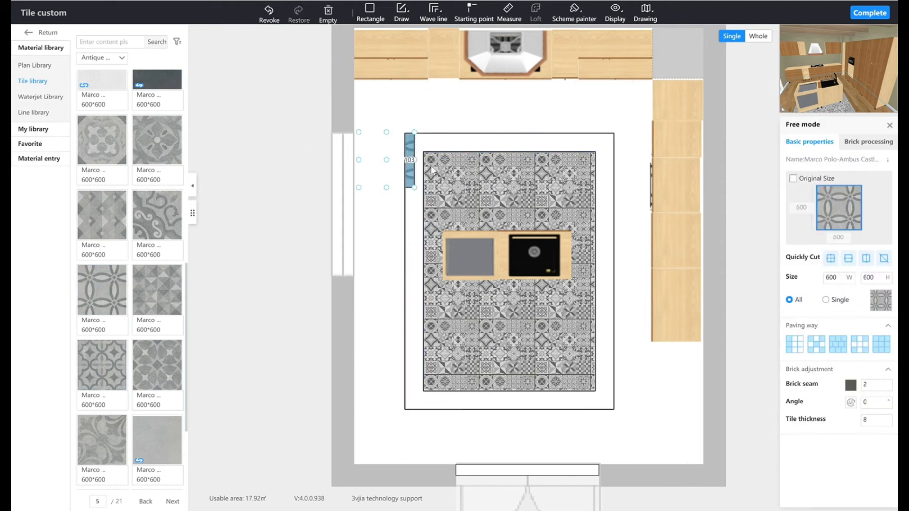
pyautogui.click(828, 278)
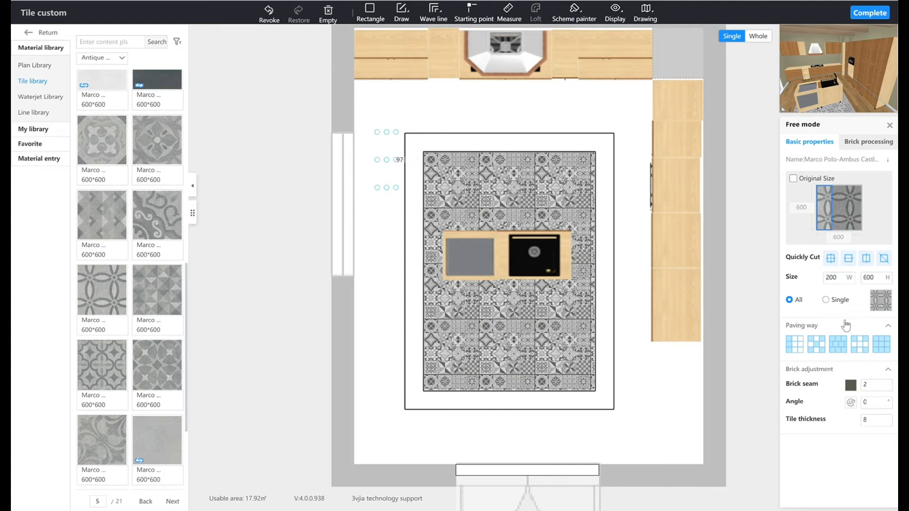
pyautogui.click(419, 182)
pyautogui.hotkey('ctrl', 'z')
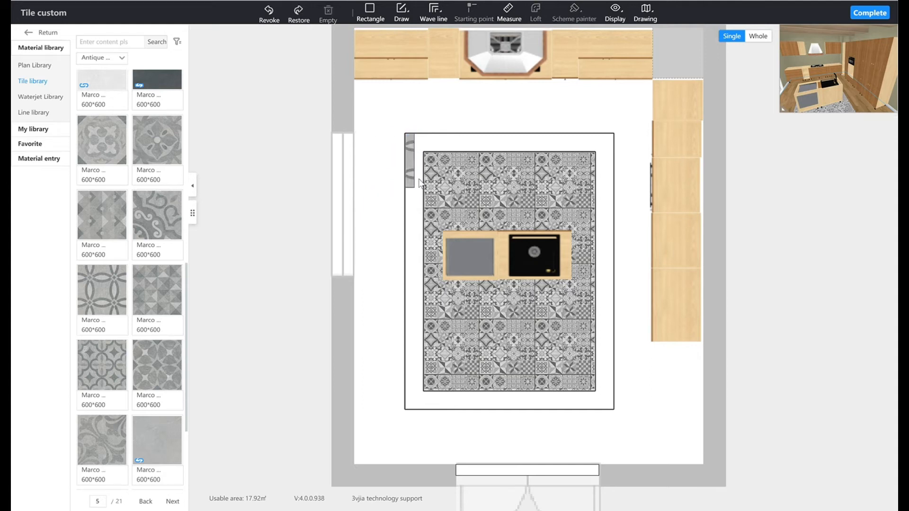
# Resize the border tile to 200 wide by 200 high and align it with the border's upper-left corner.
pyautogui.click(411, 151)
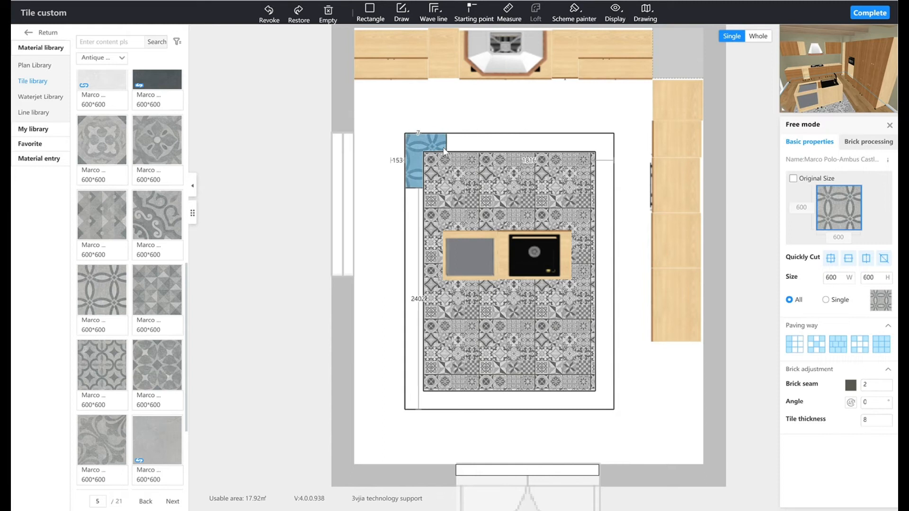
pyautogui.click(836, 279)
pyautogui.doubleClick(836, 284)
pyautogui.write('200')
pyautogui.press('Return')
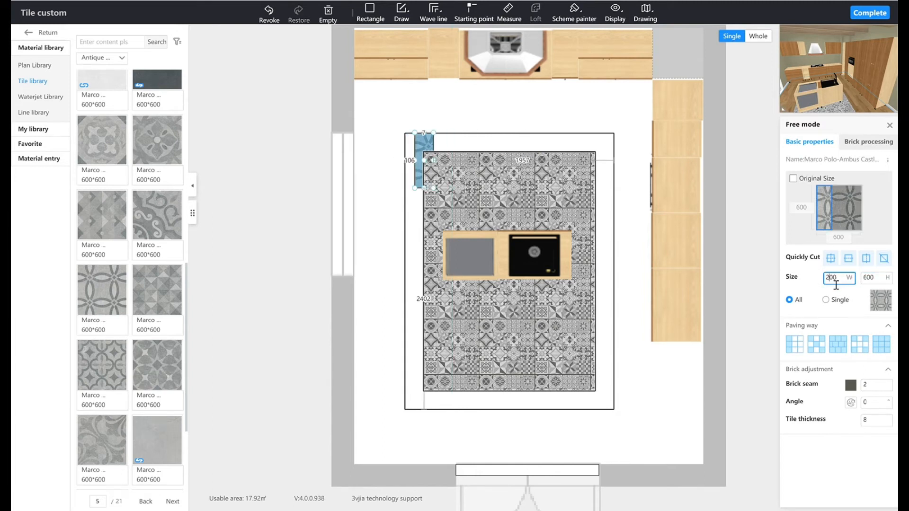
pyautogui.moveTo(421, 143); pyautogui.dragTo(412, 144)
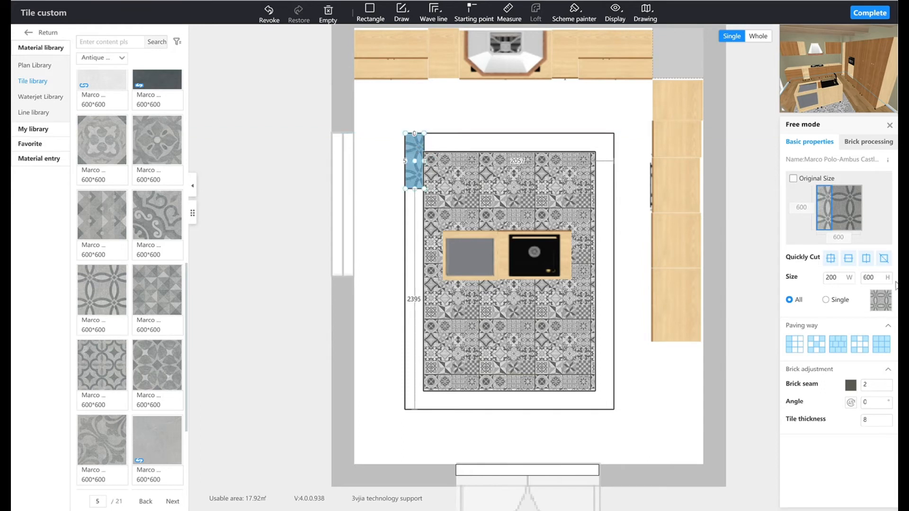
pyautogui.write('2')
pyautogui.press('Return')
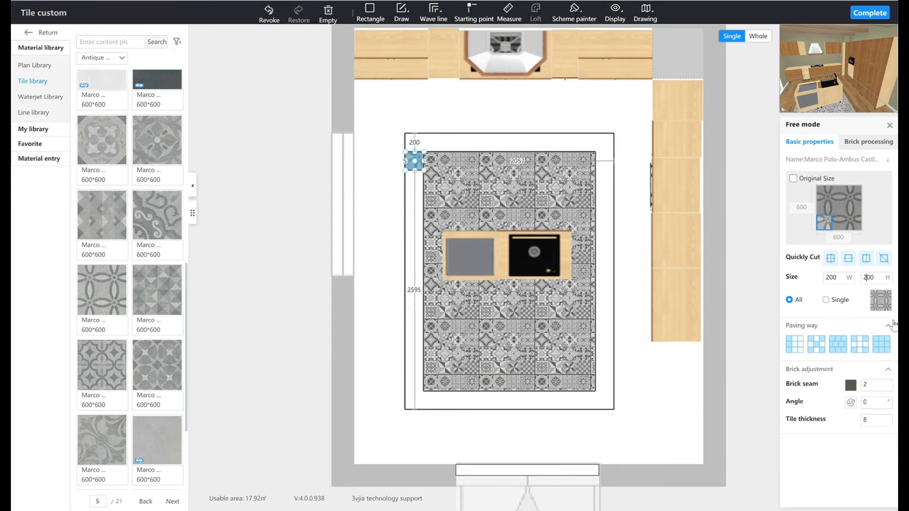
pyautogui.moveTo(419, 154); pyautogui.dragTo(416, 142)
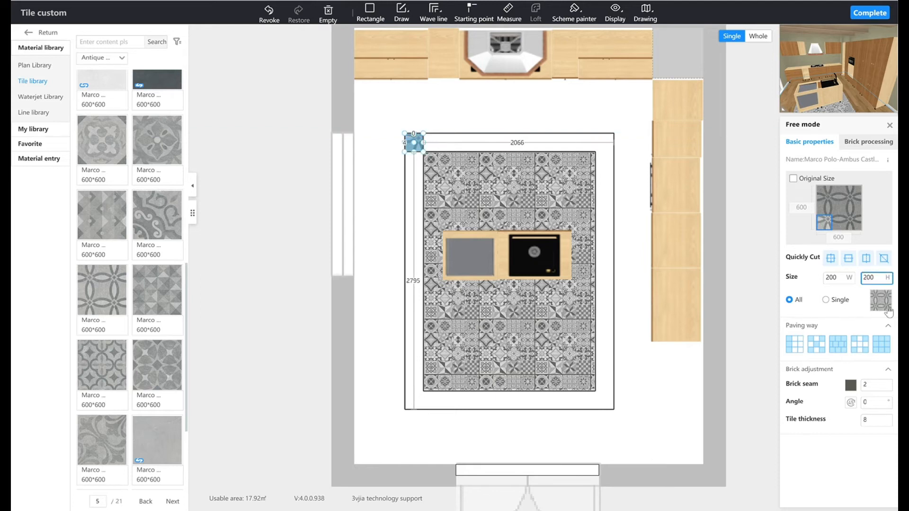
# Pave the whole border with the tile cropped to its petal motif, and move the tiled area's right edge inward to fit whole tiles.
pyautogui.click(882, 345)
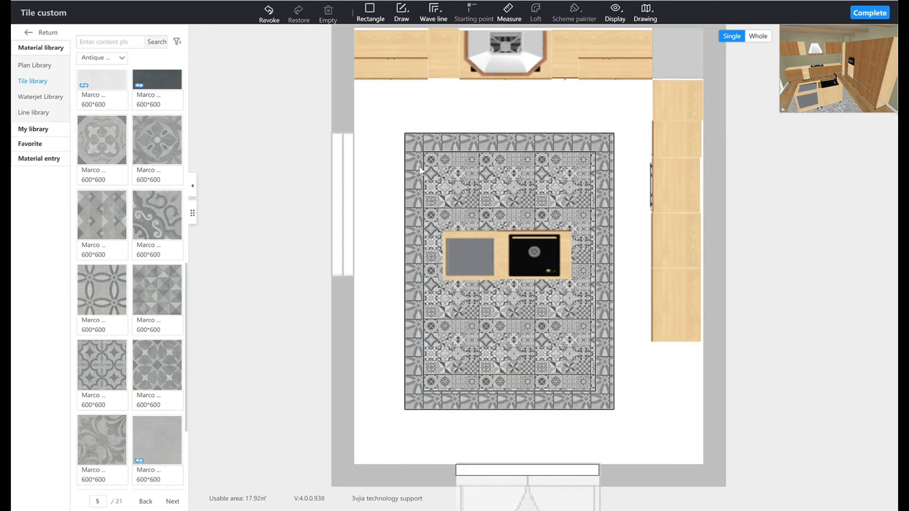
pyautogui.click(412, 143)
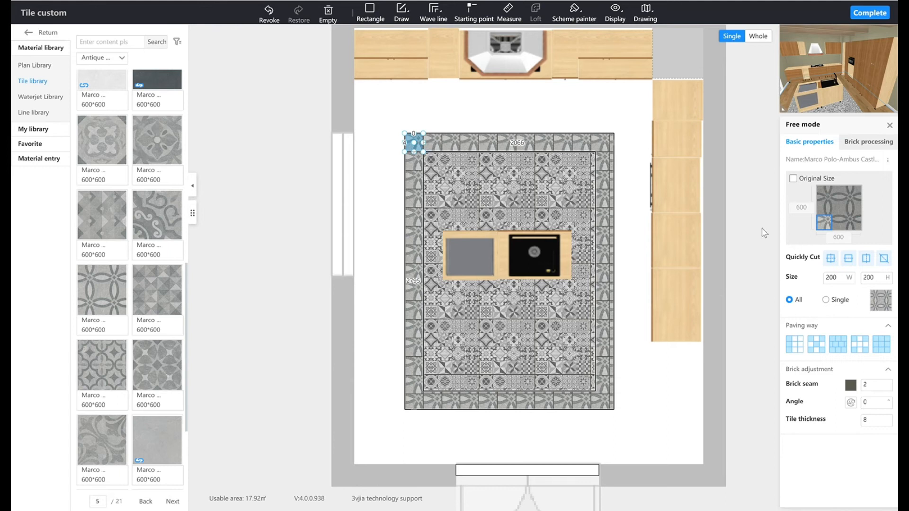
pyautogui.moveTo(832, 229); pyautogui.dragTo(836, 225)
pyautogui.click(884, 347)
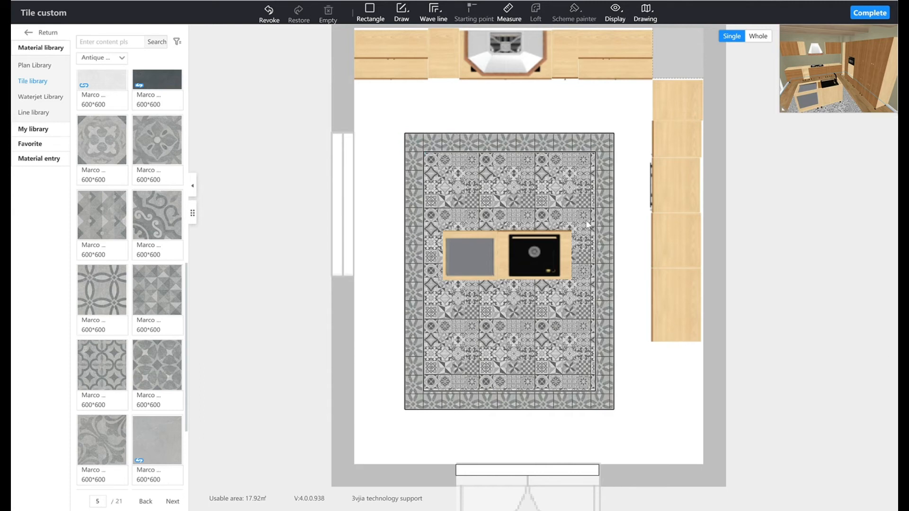
pyautogui.moveTo(603, 230); pyautogui.dragTo(615, 235)
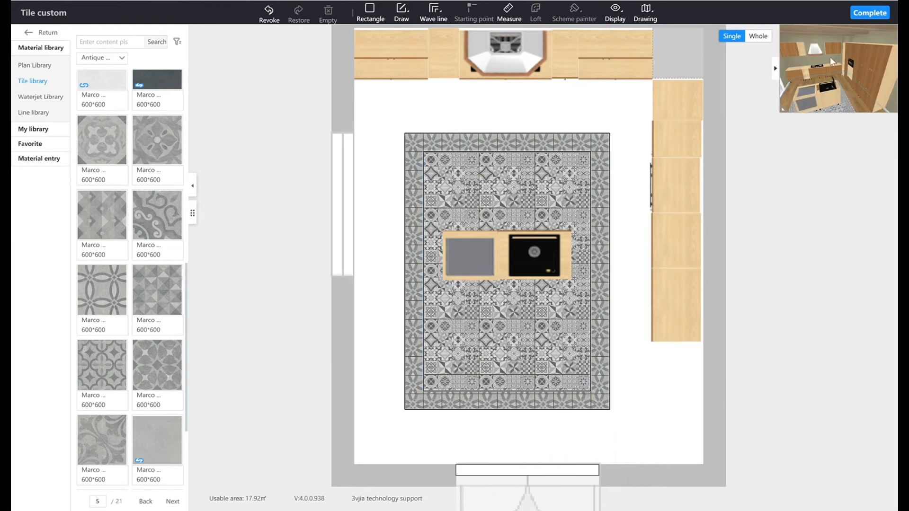
# Replace the border tile's material with the grey mosaic Crown 600*600 tile from the Antique brick category, applying the new size.
pyautogui.click(172, 501)
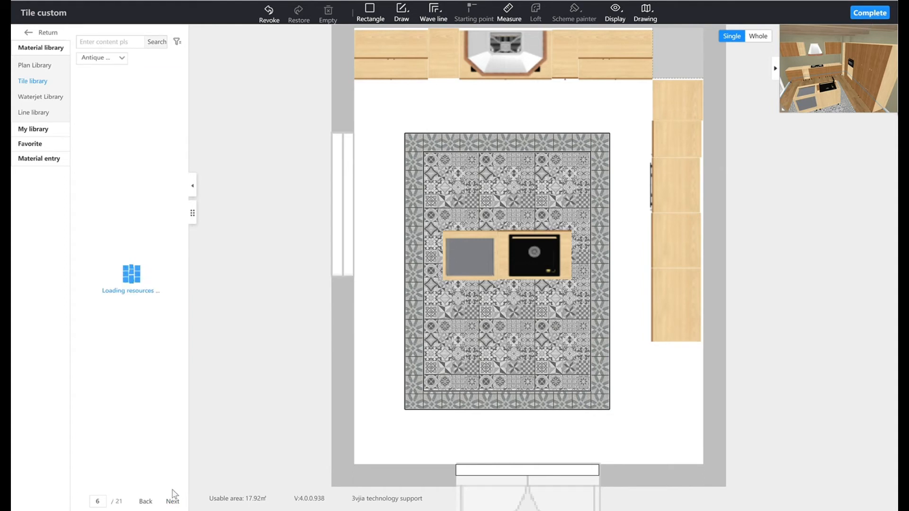
pyautogui.click(433, 143)
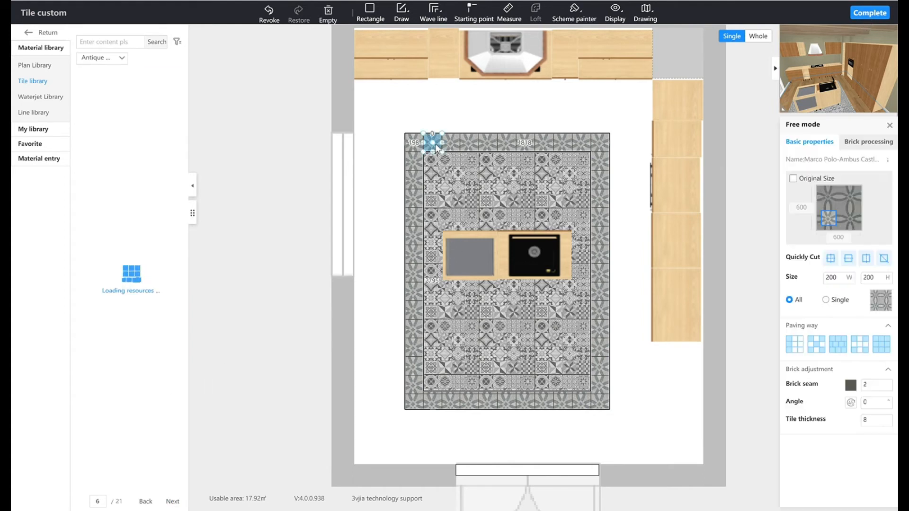
pyautogui.click(880, 300)
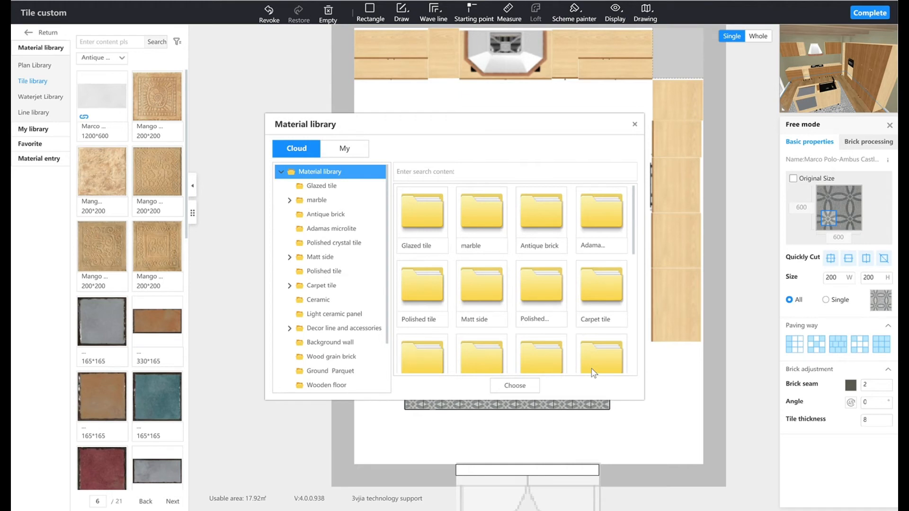
pyautogui.doubleClick(549, 219)
pyautogui.scroll(-5, 634, 298)
pyautogui.scroll(5, 640, 236)
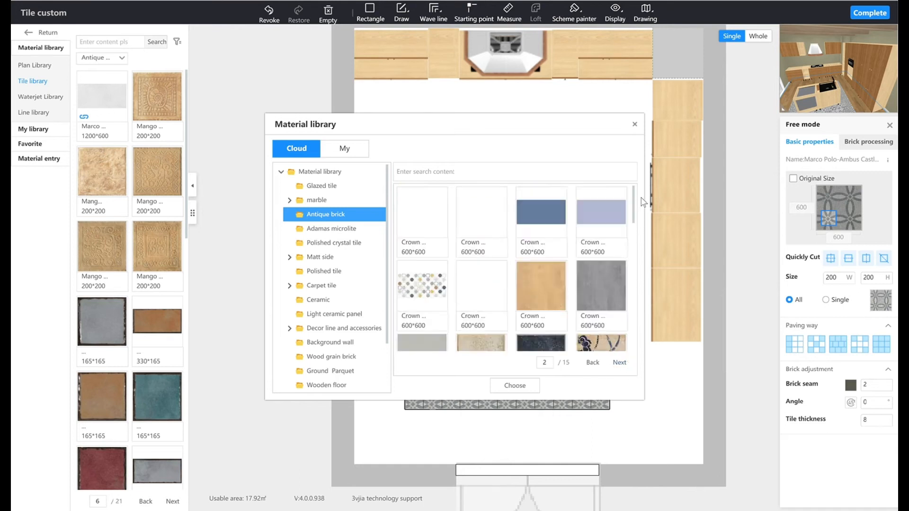
pyautogui.click(549, 215)
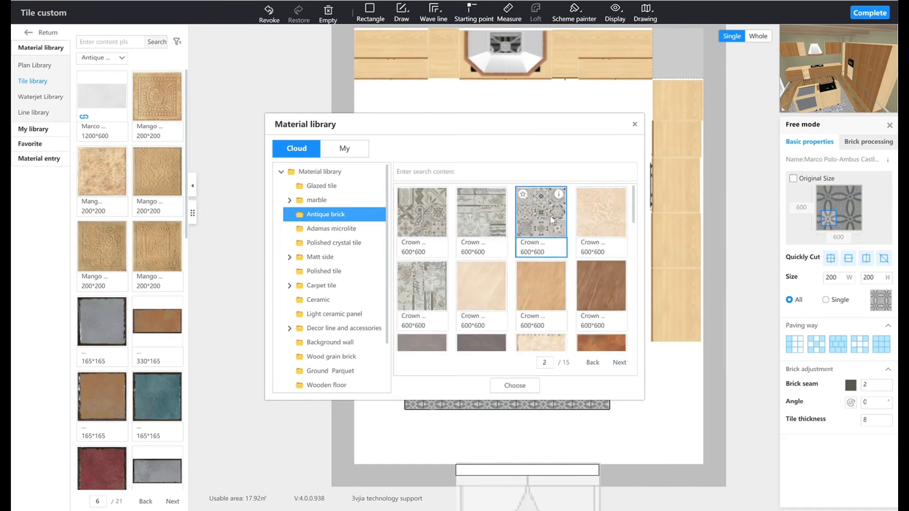
pyautogui.click(515, 385)
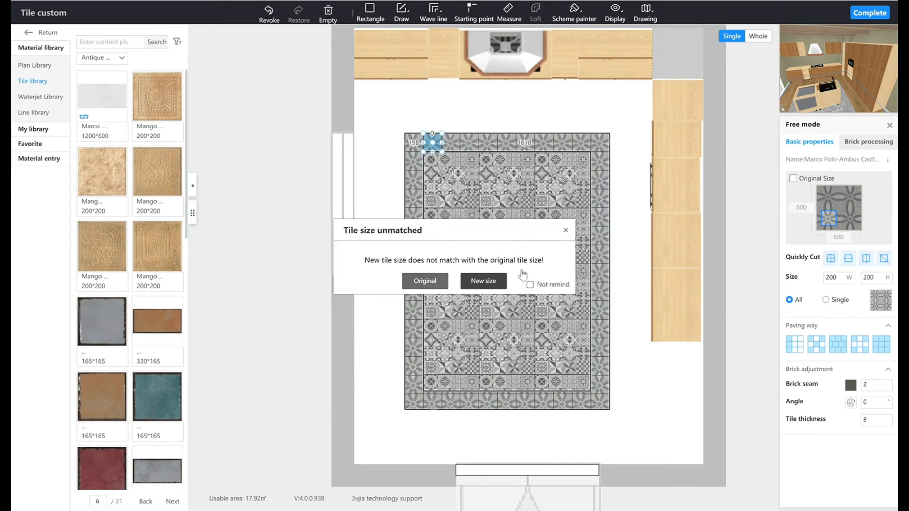
pyautogui.click(493, 280)
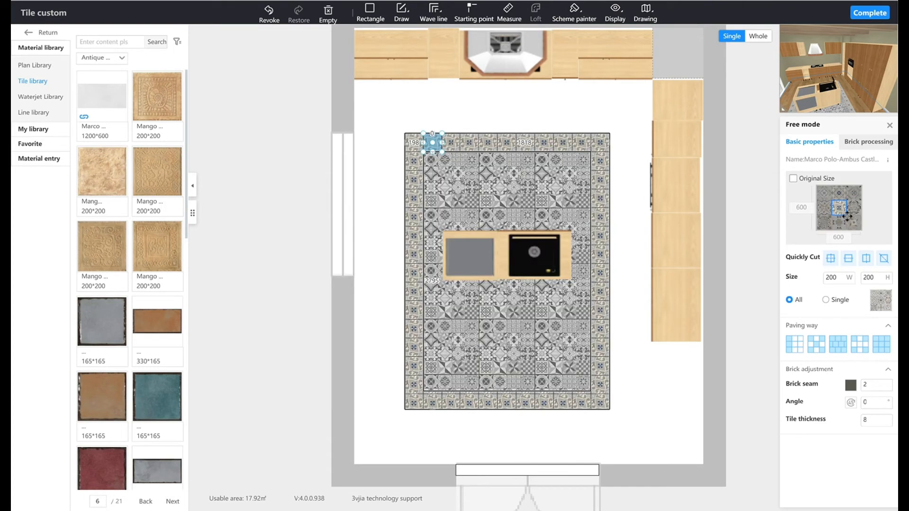
# Shift the border tile's crop to the lower-middle motif, repave the border, and complete the tile design.
pyautogui.moveTo(847, 217); pyautogui.dragTo(847, 233)
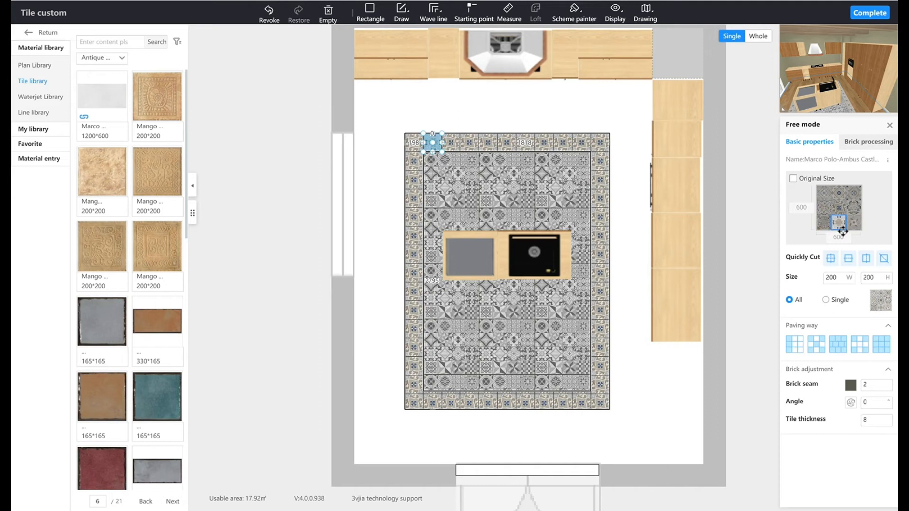
pyautogui.click(884, 349)
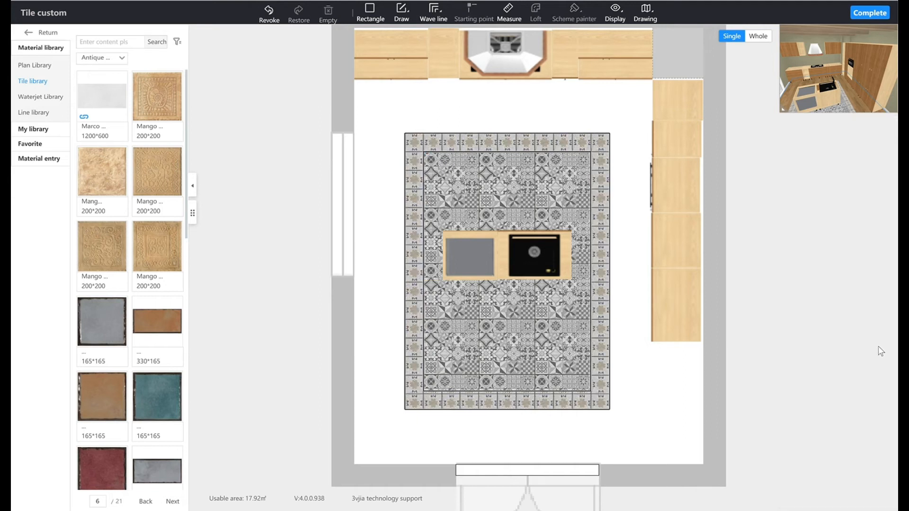
pyautogui.click(870, 13)
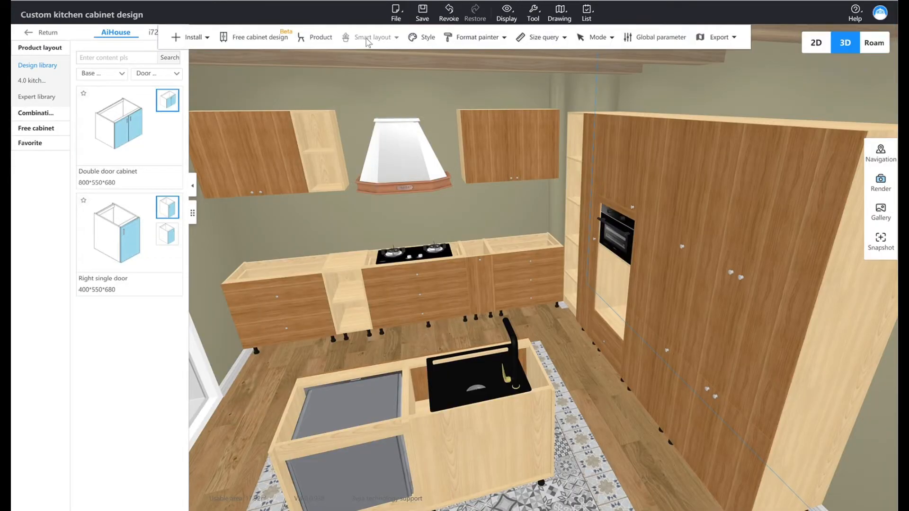
# Browse the enterprise space styles and apply the British style to the kitchen cabinets.
pyautogui.click(435, 39)
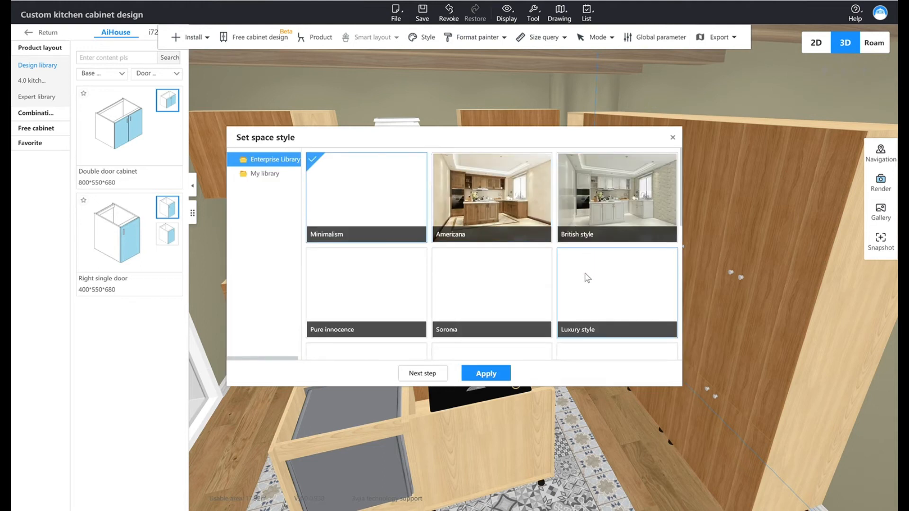
pyautogui.scroll(-5, 588, 278)
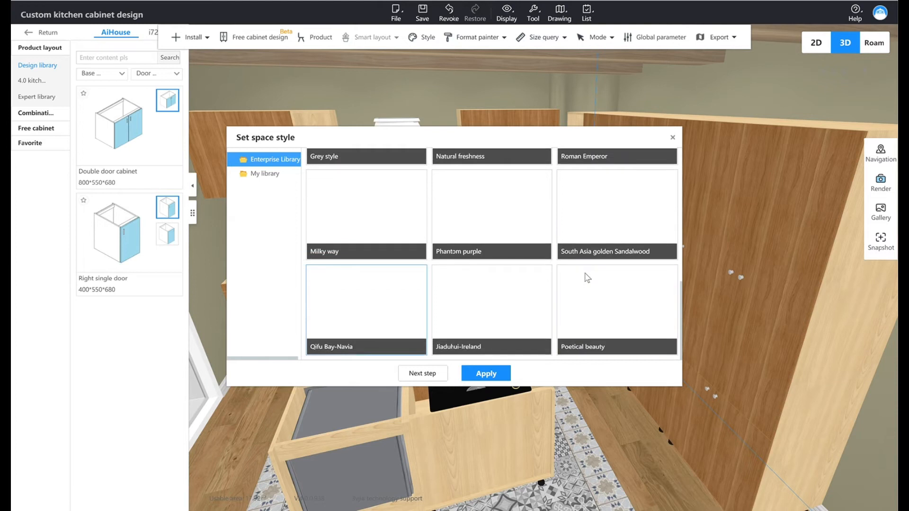
pyautogui.scroll(4, 587, 277)
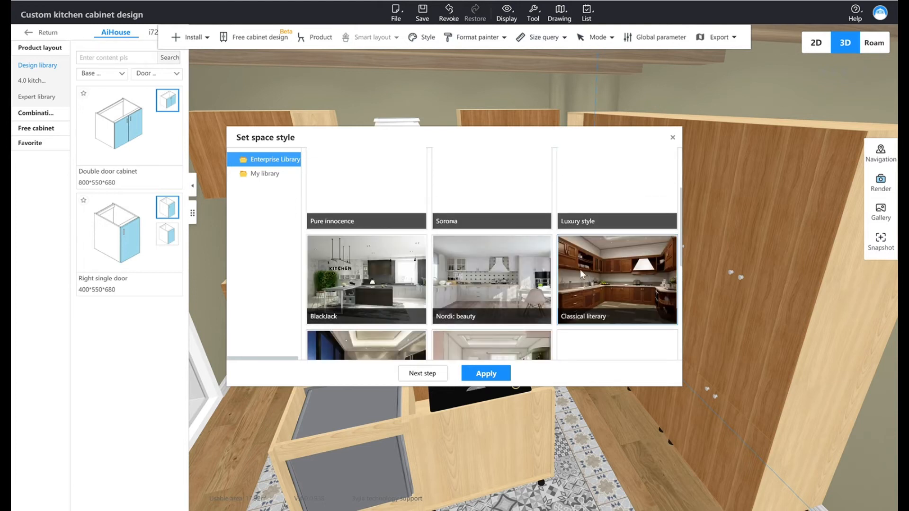
pyautogui.scroll(2, 576, 271)
pyautogui.scroll(1, 577, 273)
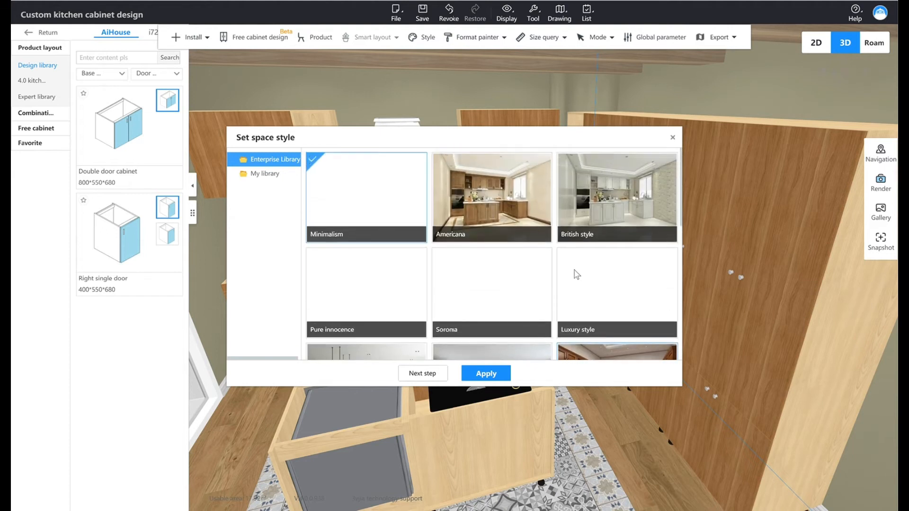
pyautogui.scroll(-6, 576, 274)
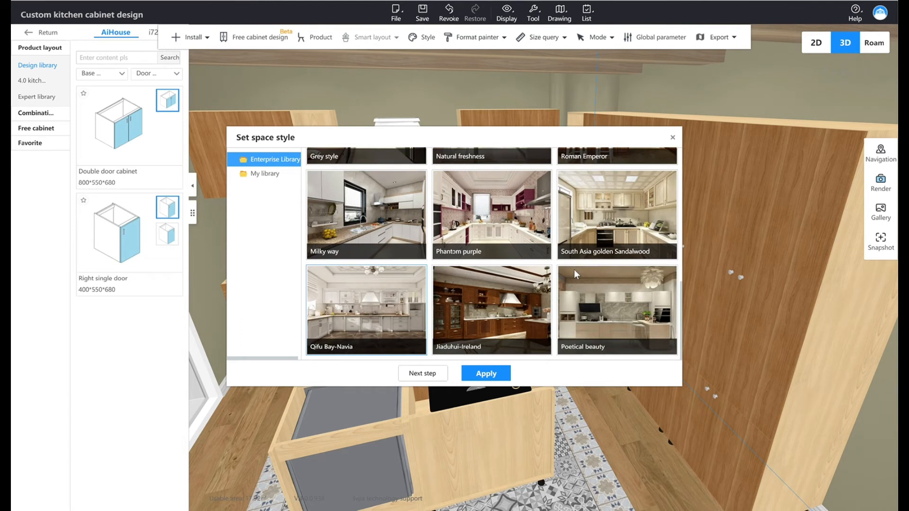
pyautogui.scroll(5, 574, 270)
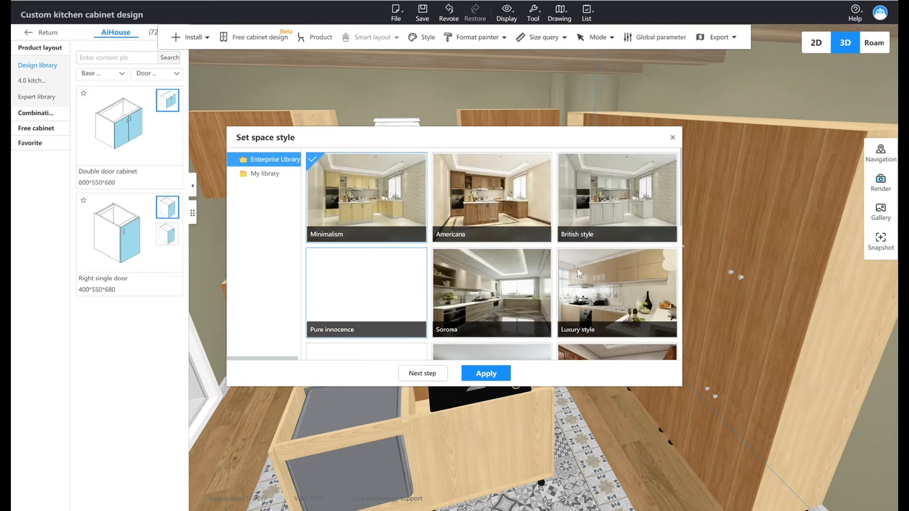
pyautogui.click(635, 197)
pyautogui.click(499, 380)
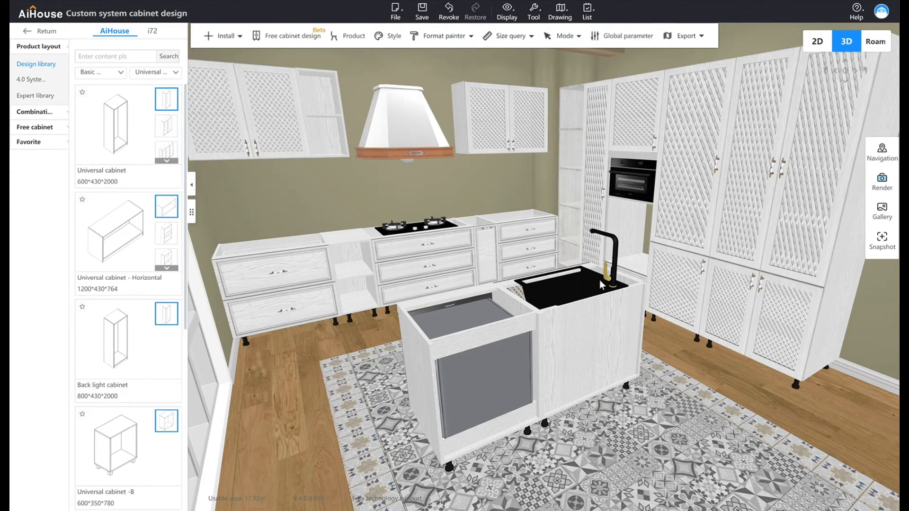
# Start a countertop on the open base cabinet beside the hob and choose the 30 x 30 TM-61 front water baffle section.
pyautogui.moveTo(675, 326); pyautogui.dragTo(646, 333)
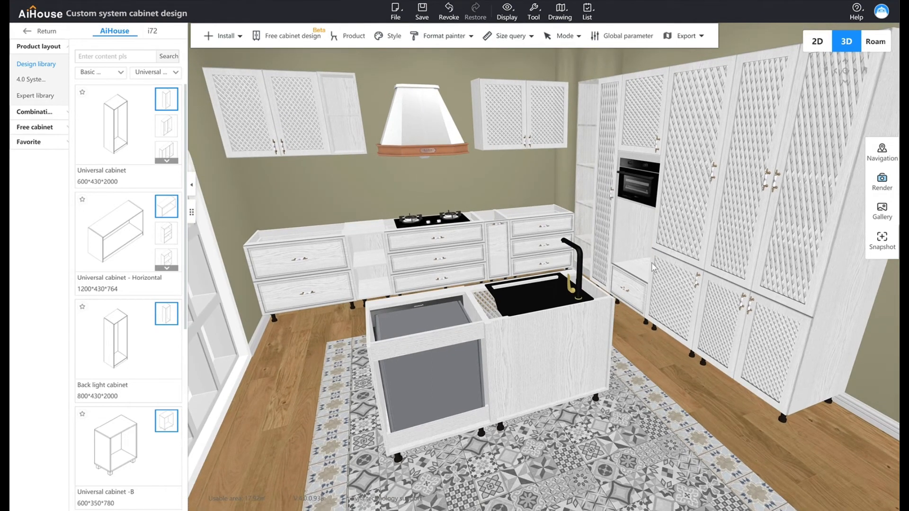
pyautogui.scroll(2, 416, 297)
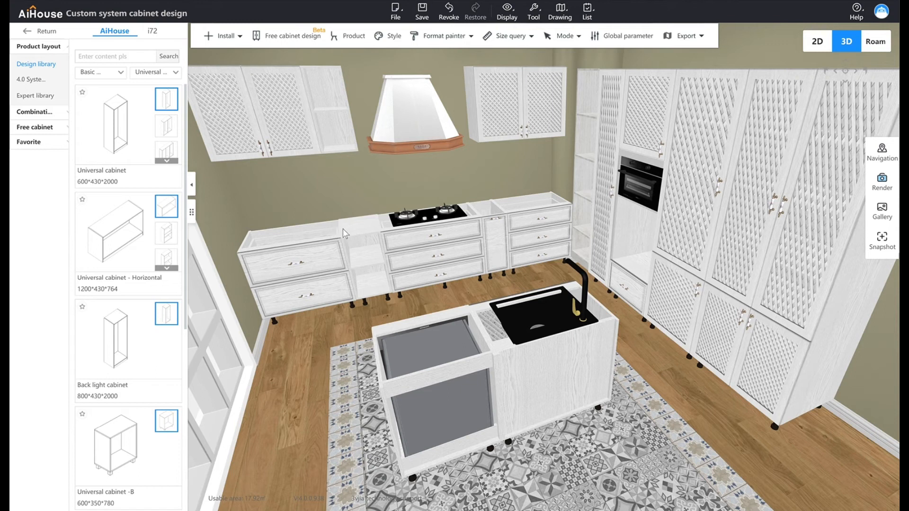
pyautogui.moveTo(472, 282); pyautogui.dragTo(450, 281)
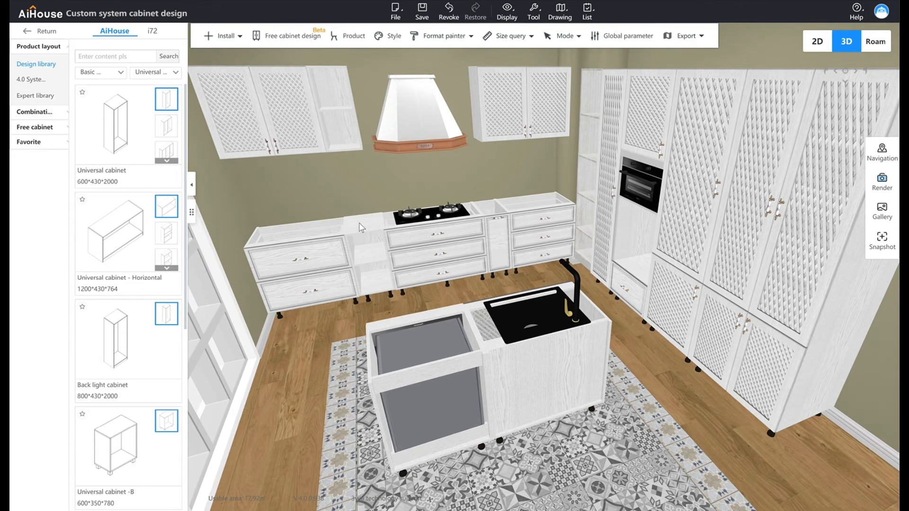
pyautogui.click(237, 38)
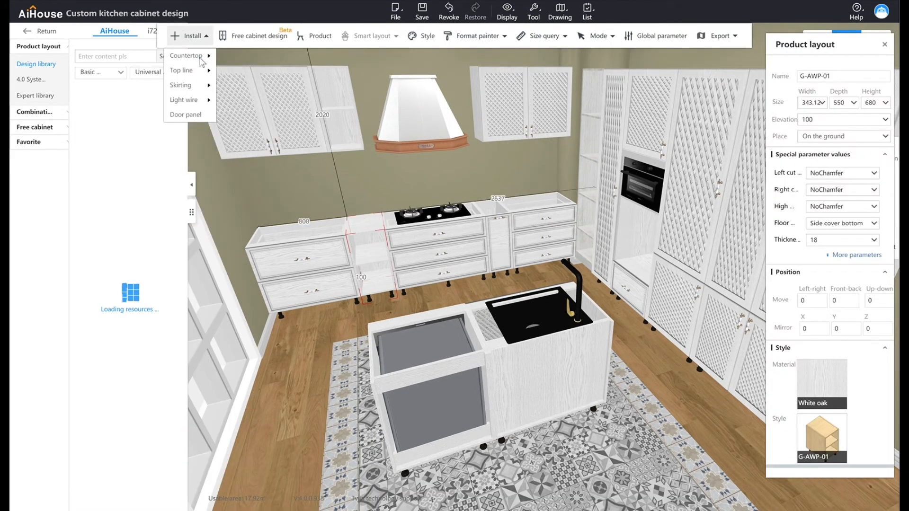
pyautogui.moveTo(186, 55)
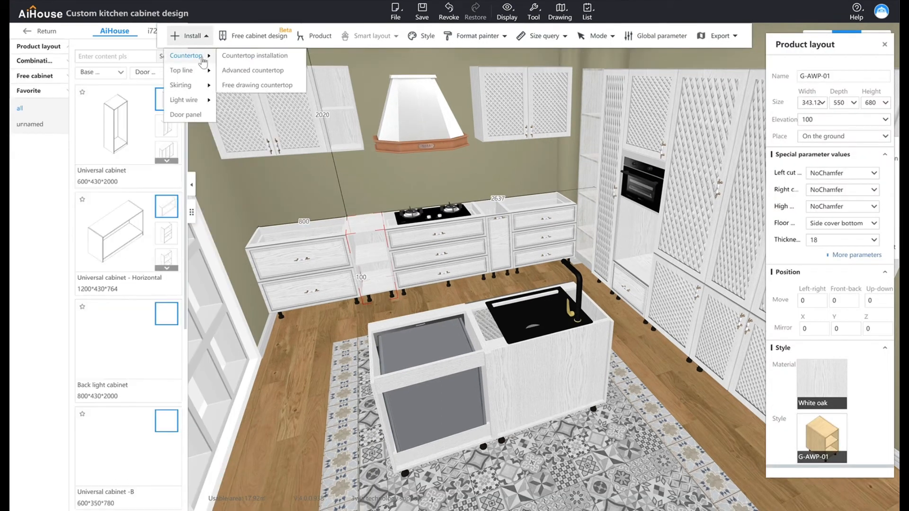
pyautogui.click(237, 57)
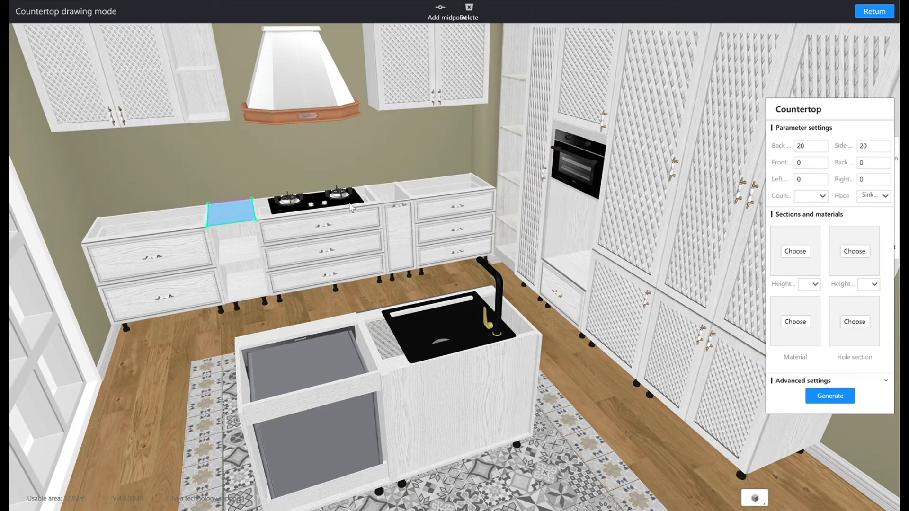
pyautogui.click(805, 255)
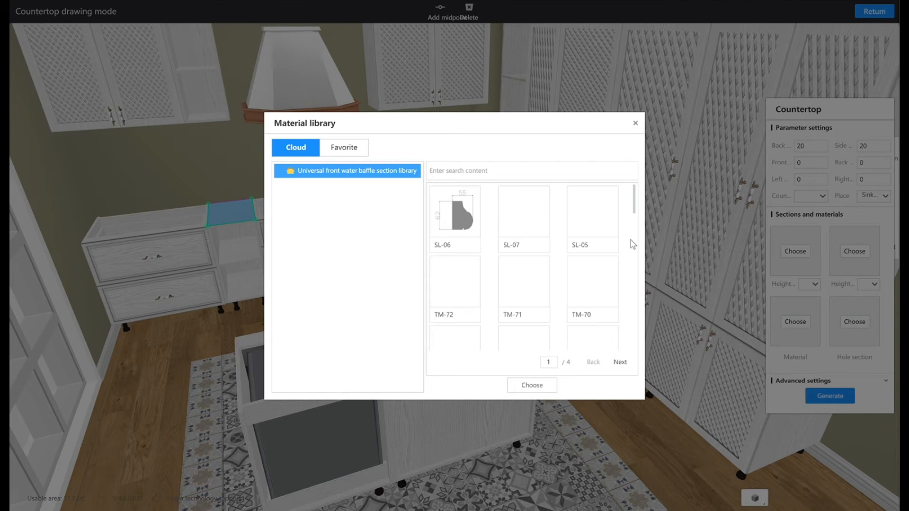
pyautogui.moveTo(636, 210); pyautogui.dragTo(639, 249)
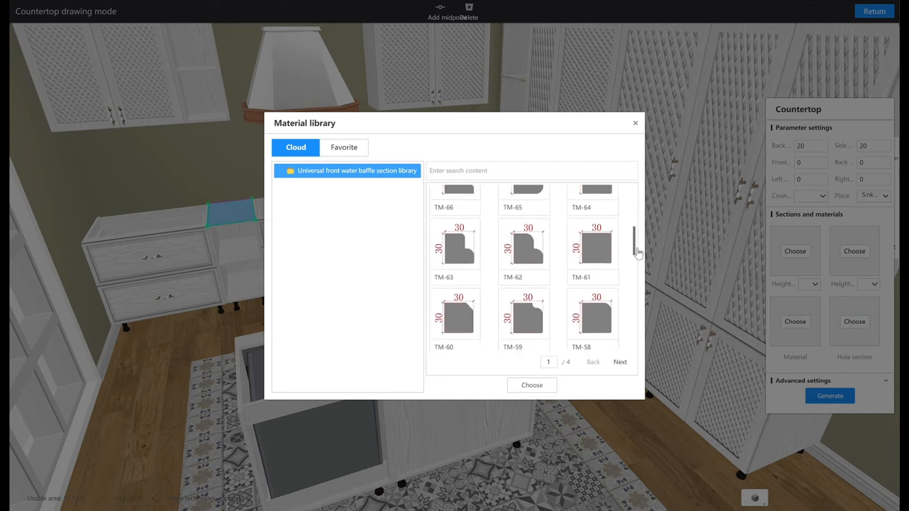
pyautogui.click(606, 249)
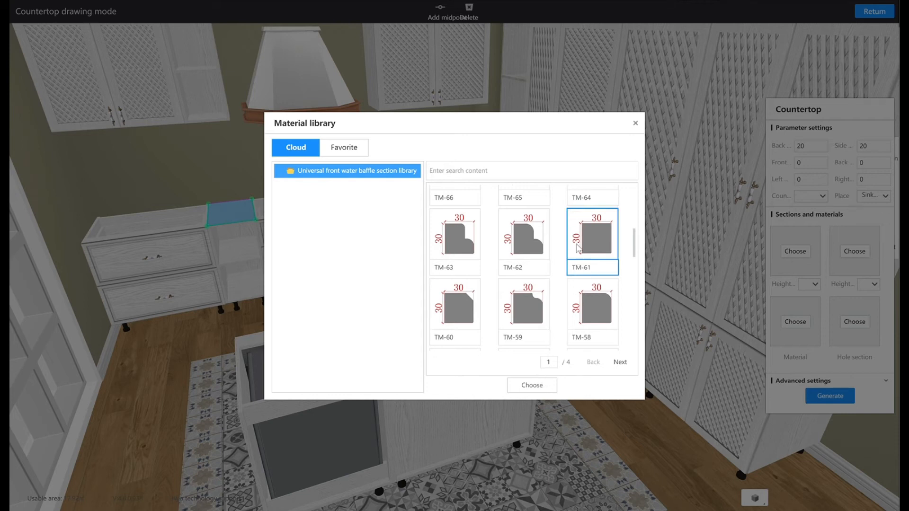
pyautogui.click(550, 385)
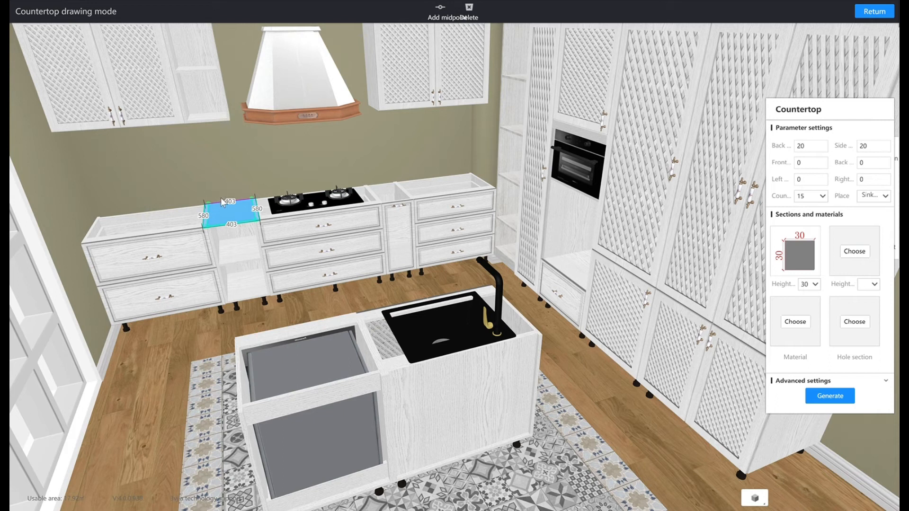
# Give the countertop the Modern oak material from the oak wood category and generate it.
pyautogui.click(795, 323)
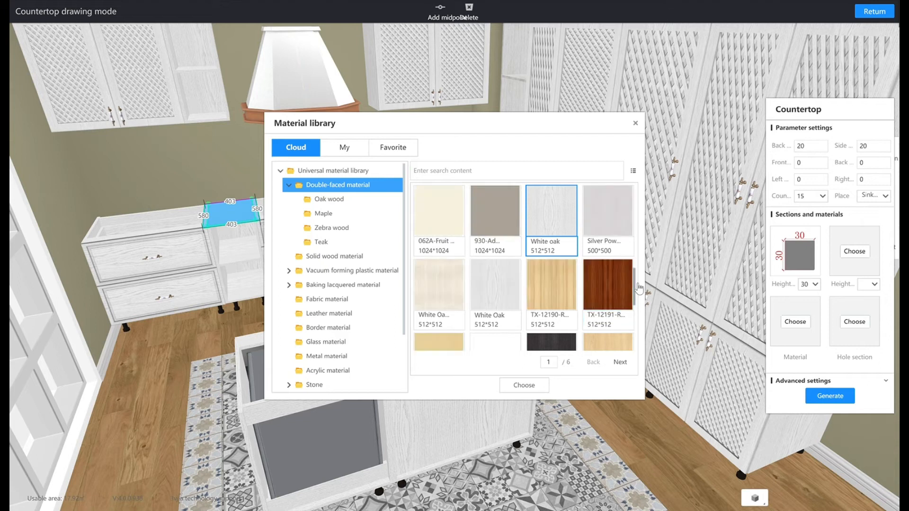
pyautogui.moveTo(636, 289); pyautogui.dragTo(629, 334)
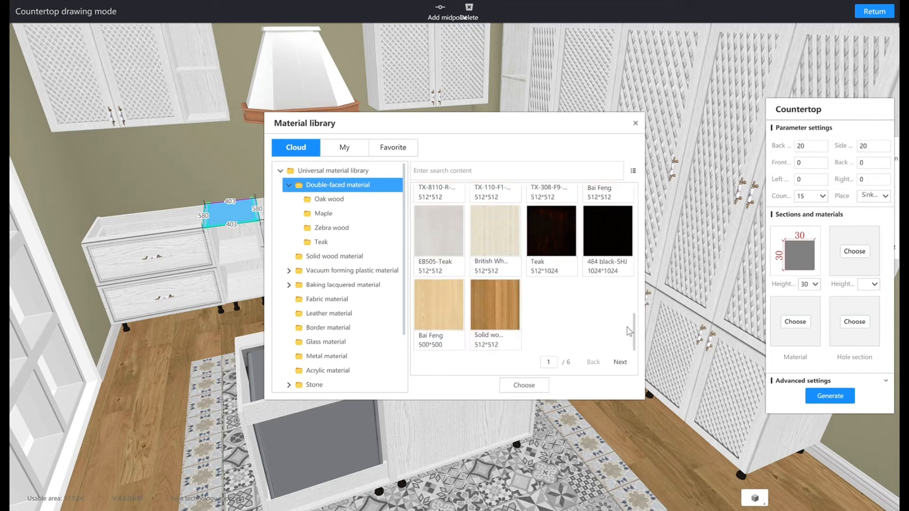
pyautogui.click(350, 204)
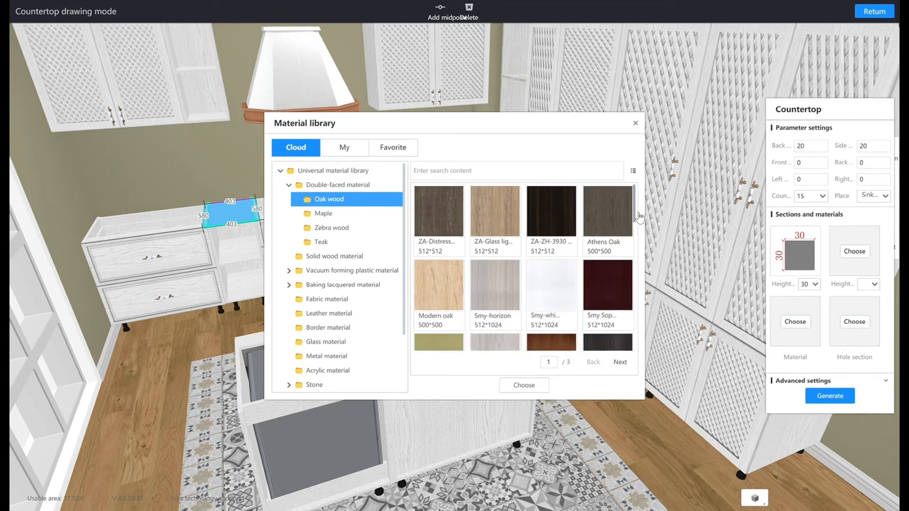
pyautogui.moveTo(637, 219); pyautogui.dragTo(637, 333)
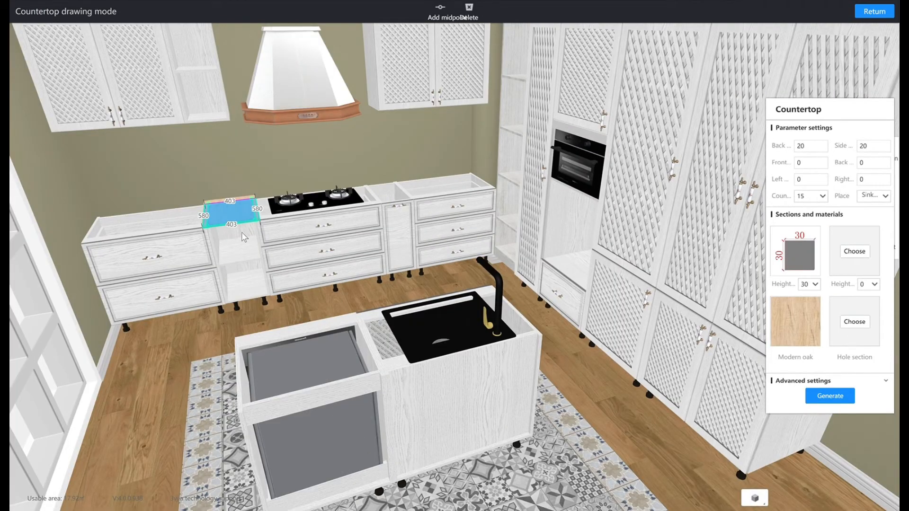
pyautogui.click(887, 382)
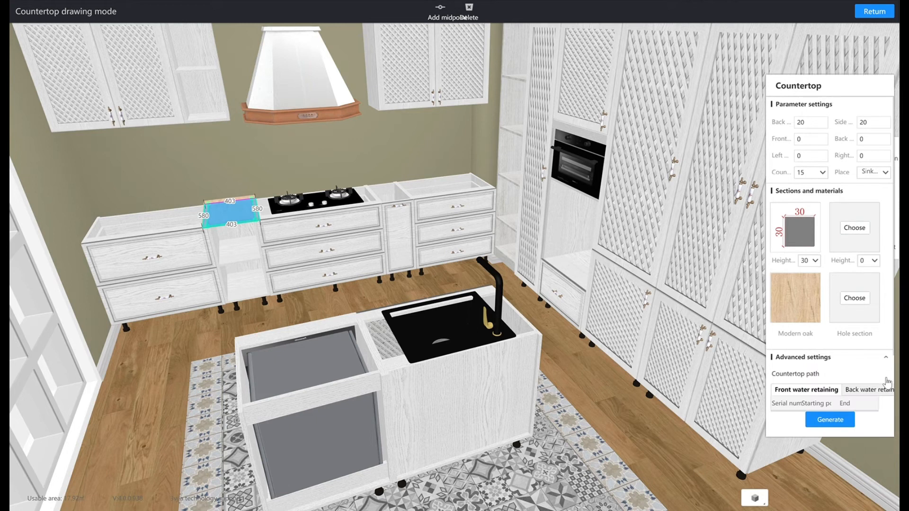
pyautogui.click(830, 422)
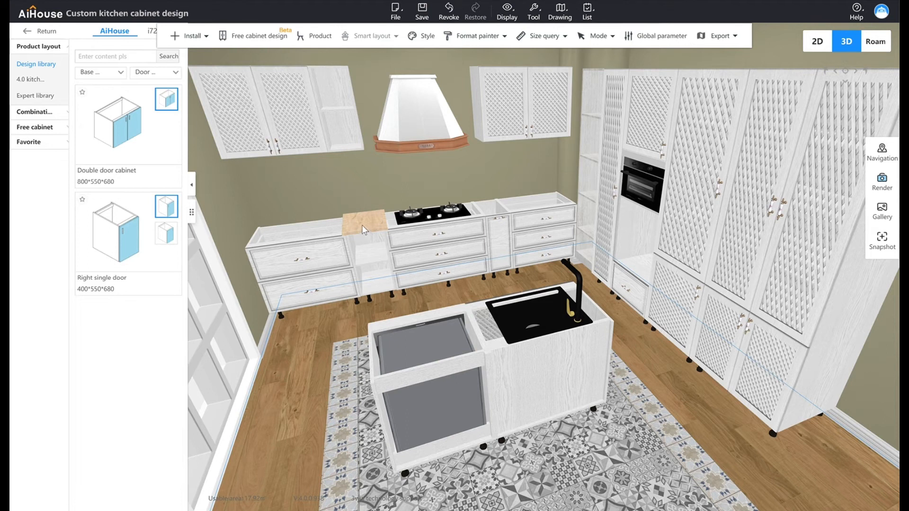
# Examine the oak countertop and its section and material settings, and deselect it.
pyautogui.doubleClick(385, 228)
pyautogui.moveTo(384, 244); pyautogui.dragTo(387, 180)
pyautogui.moveTo(328, 342); pyautogui.dragTo(326, 332)
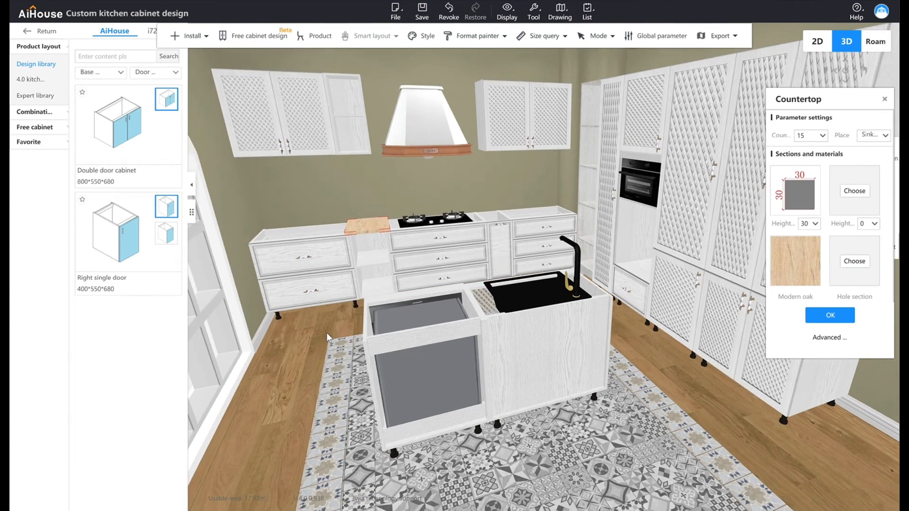
pyautogui.click(312, 339)
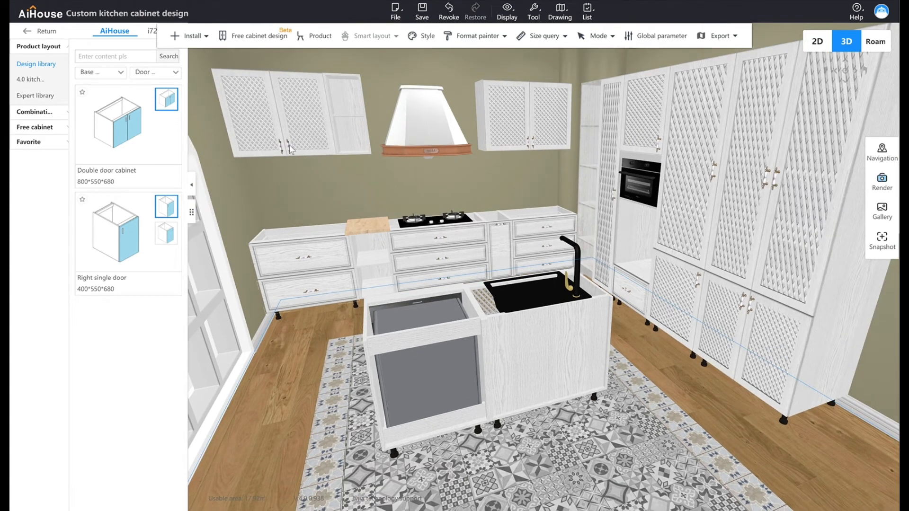
# Generate countertops over the wall-side base cabinets and the island in the Washington 600*1200 slate material.
pyautogui.click(189, 35)
pyautogui.moveTo(187, 56)
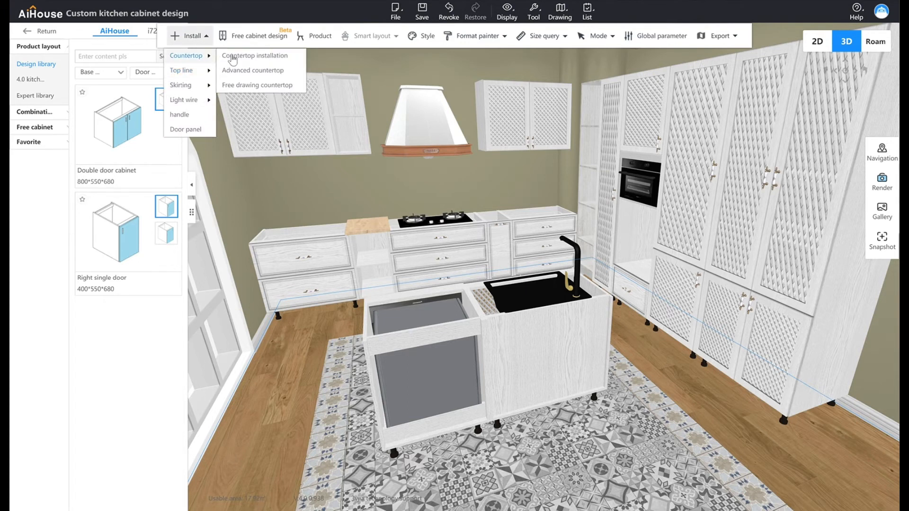
pyautogui.click(233, 59)
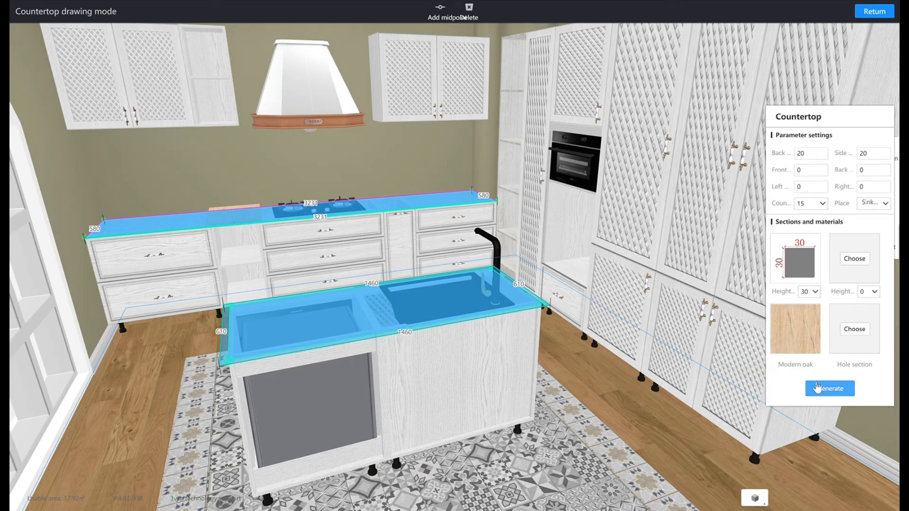
pyautogui.click(817, 388)
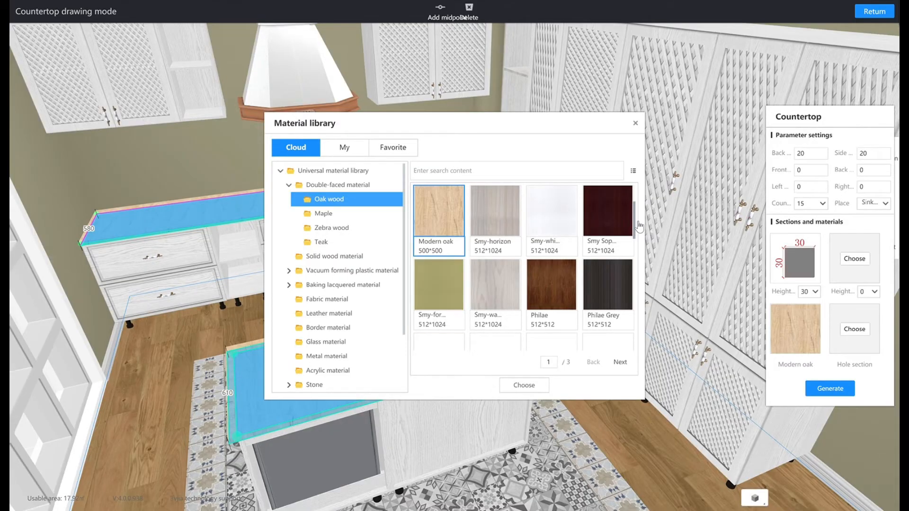
pyautogui.moveTo(638, 227); pyautogui.dragTo(639, 351)
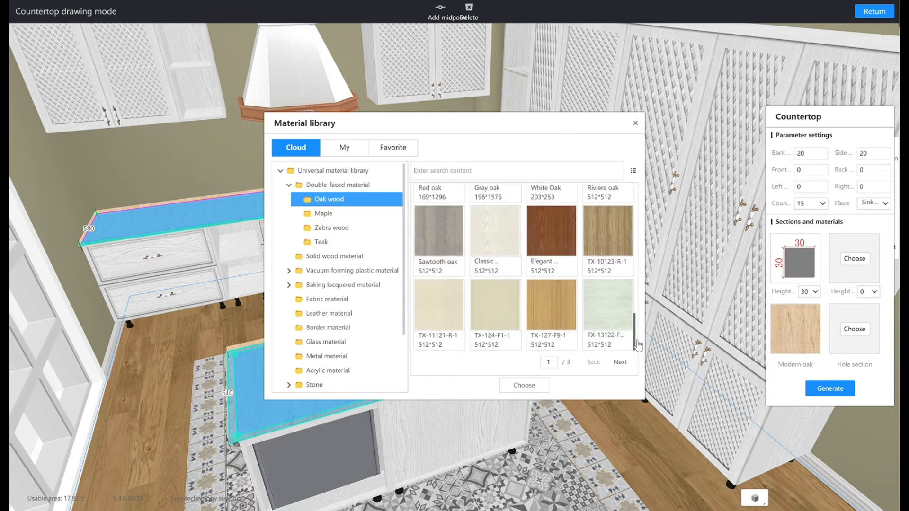
pyautogui.click(368, 385)
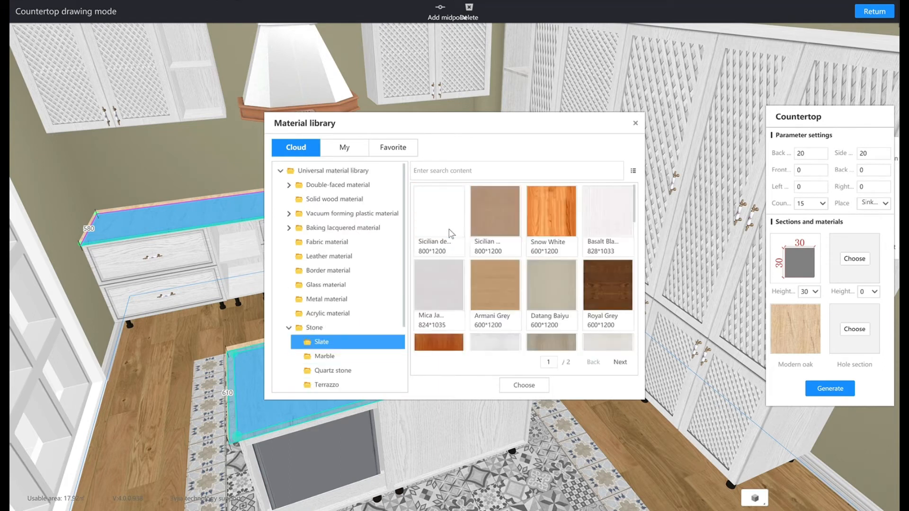
pyautogui.moveTo(635, 220); pyautogui.dragTo(635, 262)
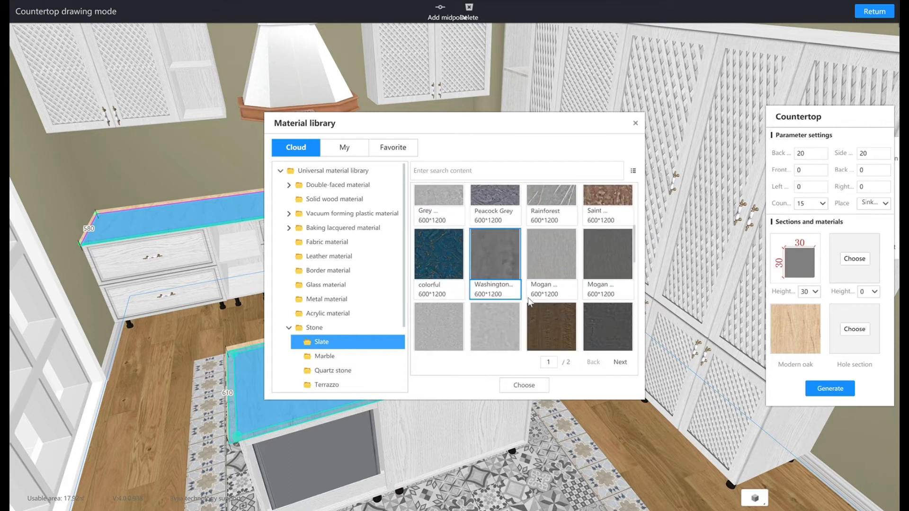
pyautogui.click(524, 385)
pyautogui.click(818, 388)
# Select the tall open corner cabinet and open the expert library of inline cabinets.
pyautogui.scroll(-3, 587, 362)
pyautogui.moveTo(601, 345); pyautogui.dragTo(462, 373, button='right')
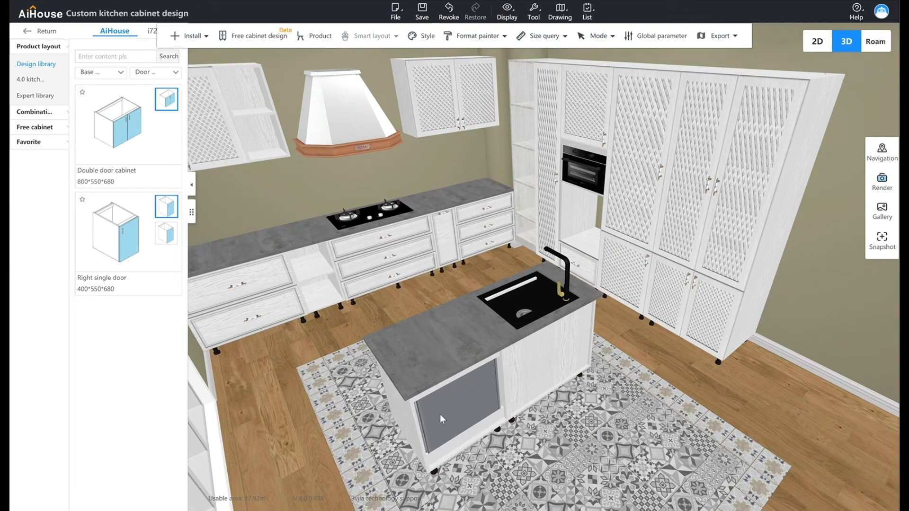
pyautogui.moveTo(523, 422); pyautogui.dragTo(516, 417, button='right')
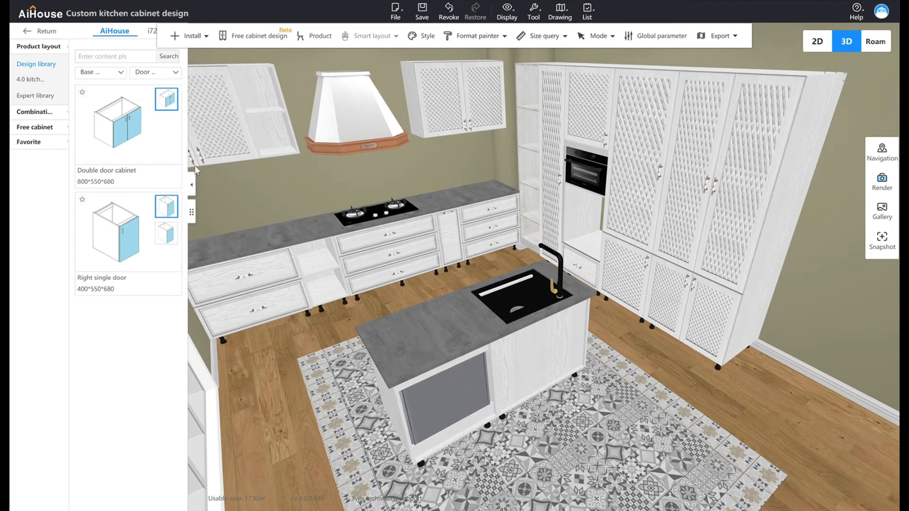
pyautogui.click(531, 200)
pyautogui.click(552, 187)
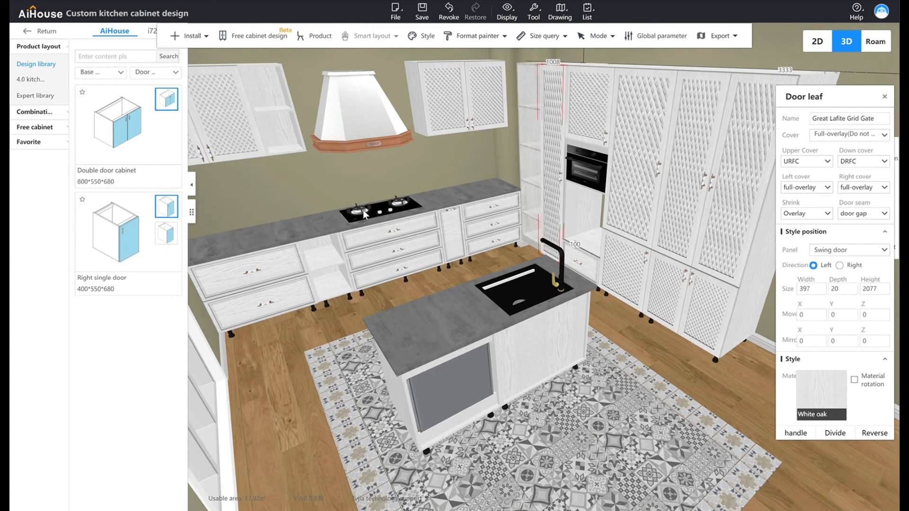
pyautogui.click(524, 161)
pyautogui.click(549, 146)
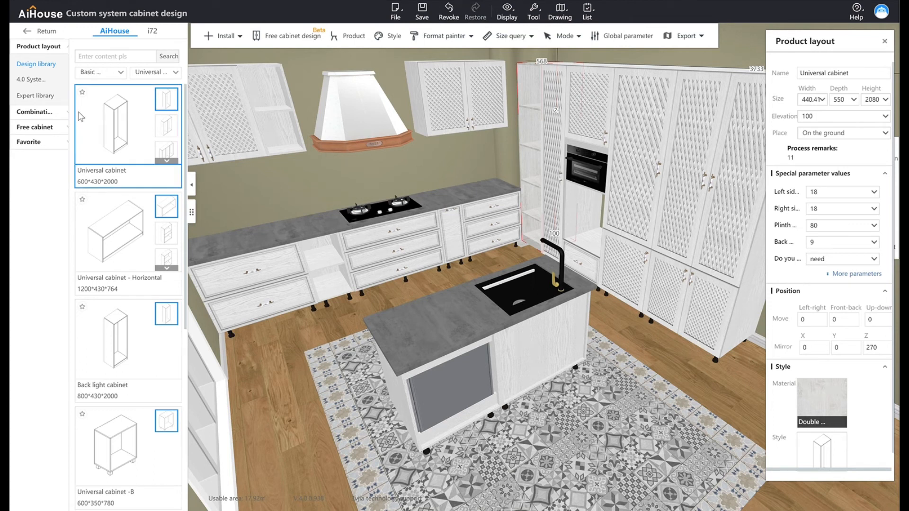
pyautogui.click(46, 98)
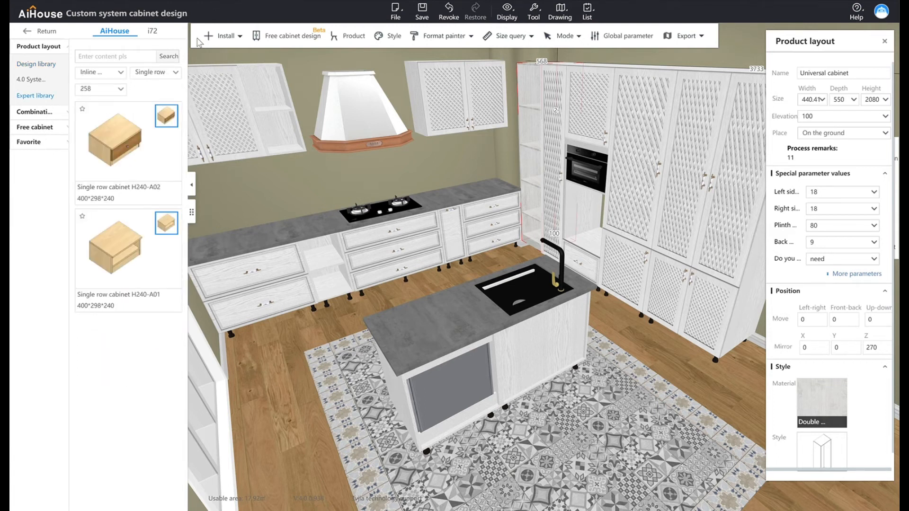
# Copy the middle shelf of the tall open corner cabinet.
pyautogui.click(535, 169)
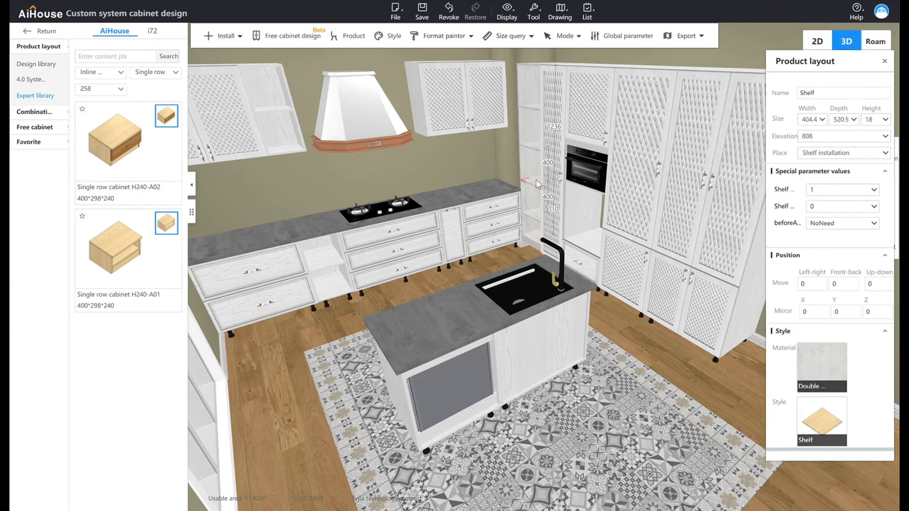
pyautogui.scroll(3, 537, 181)
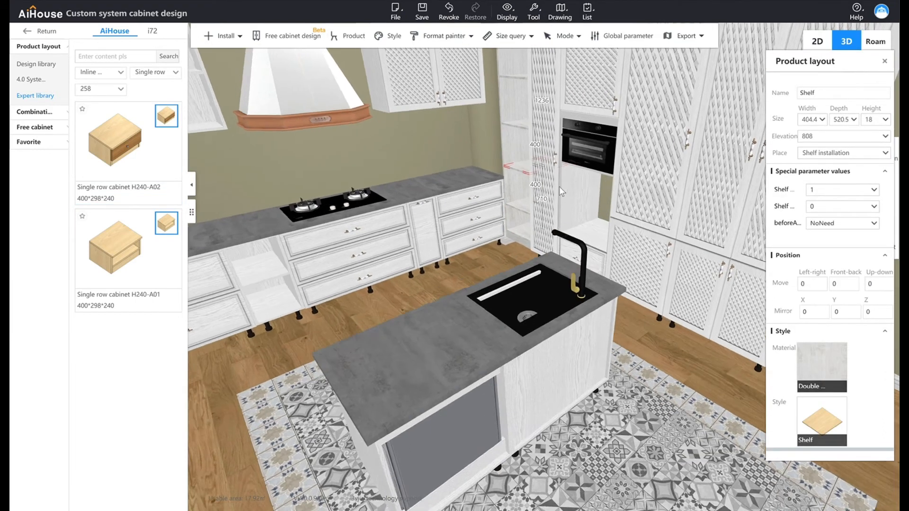
pyautogui.rightClick(520, 167)
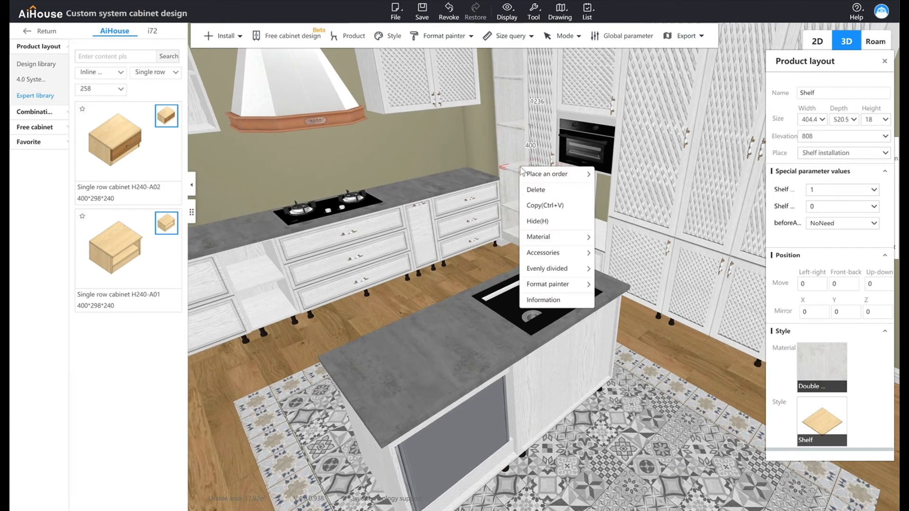
pyautogui.click(544, 205)
pyautogui.press('a')
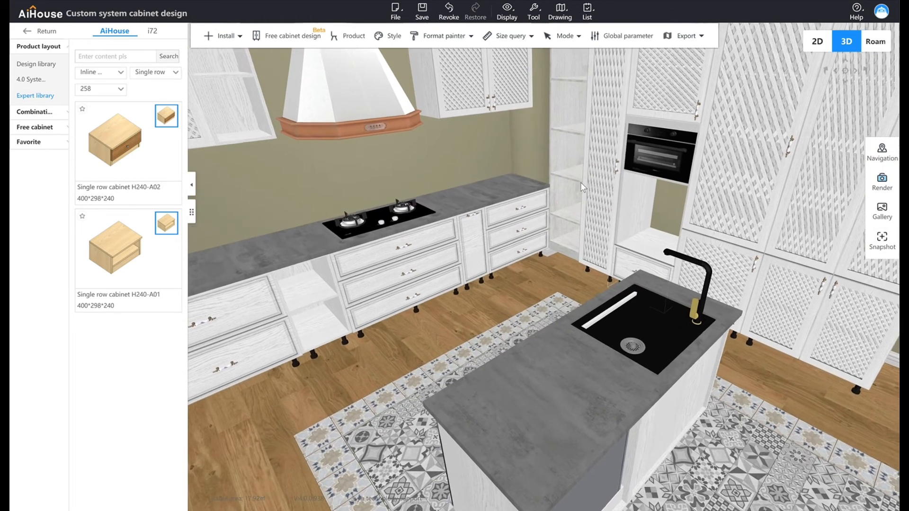
# Try to place the copied shelf of the tall open corner cabinet by moving it 100 front-back.
pyautogui.click(581, 183)
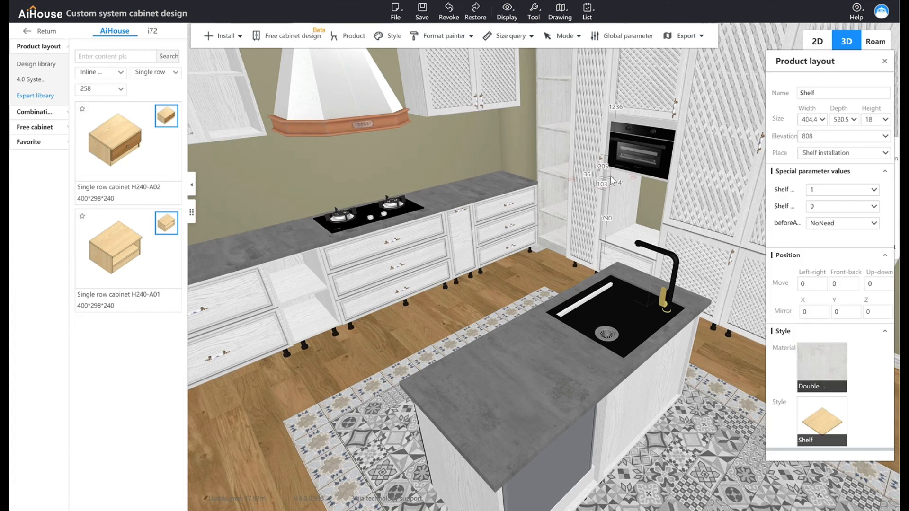
pyautogui.moveTo(610, 177); pyautogui.dragTo(640, 194)
pyautogui.scroll(1, 640, 194)
pyautogui.click(644, 199)
pyautogui.moveTo(659, 225); pyautogui.dragTo(801, 324)
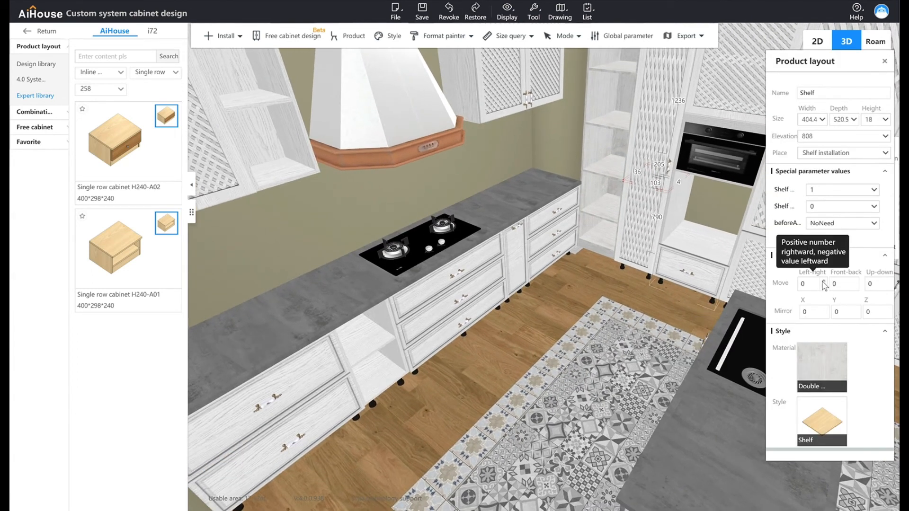
pyautogui.click(856, 282)
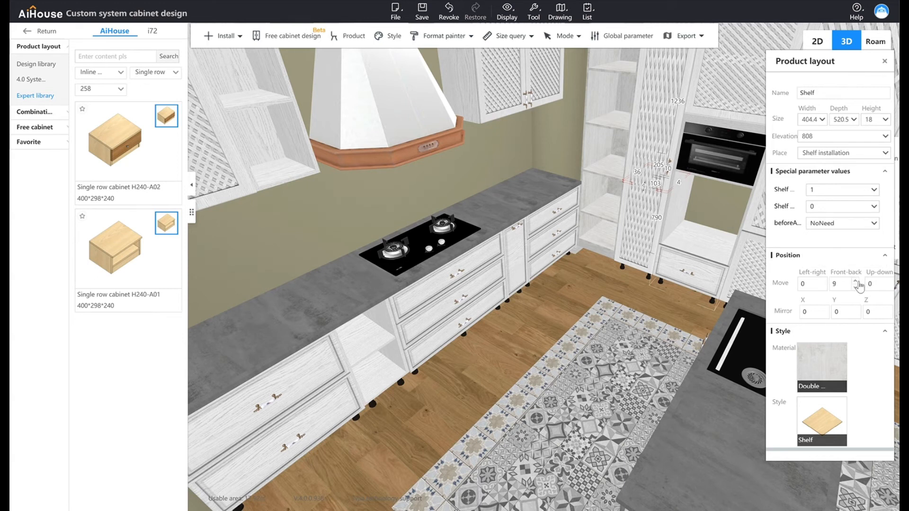
pyautogui.click(856, 281)
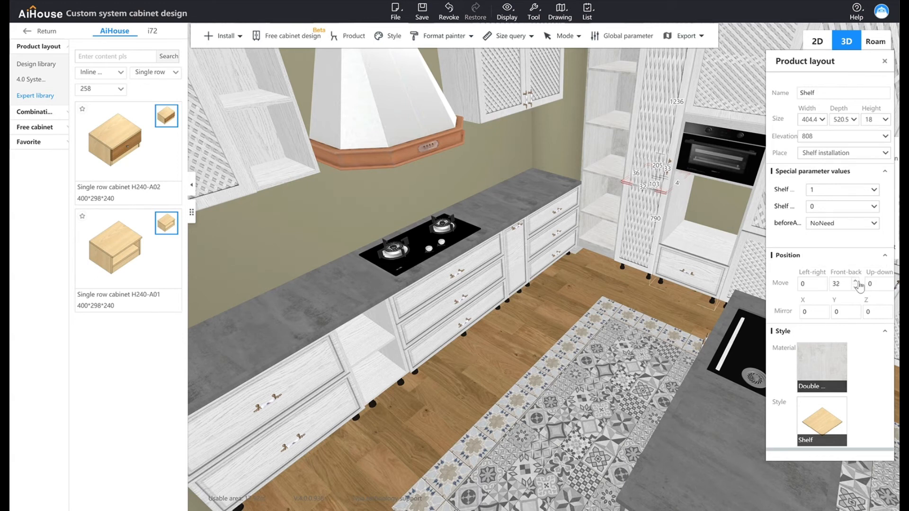
pyautogui.click(856, 281)
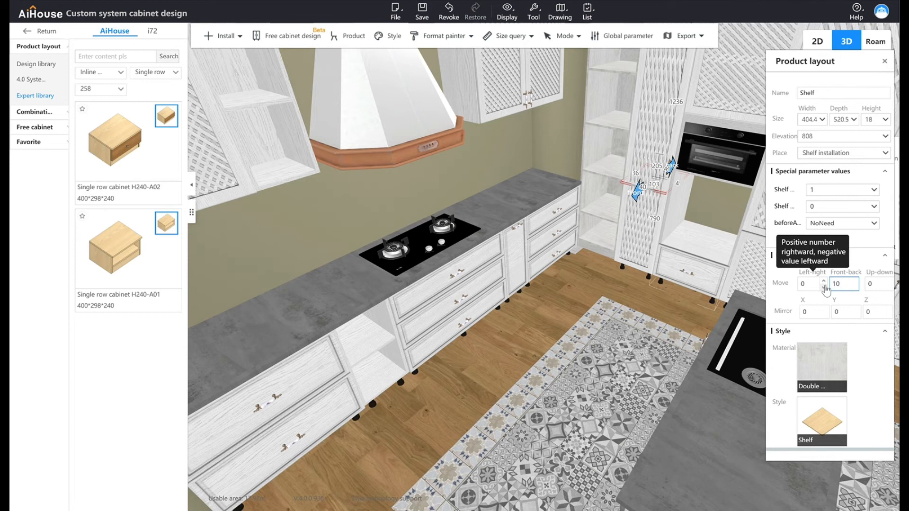
pyautogui.write('100')
pyautogui.press('Return')
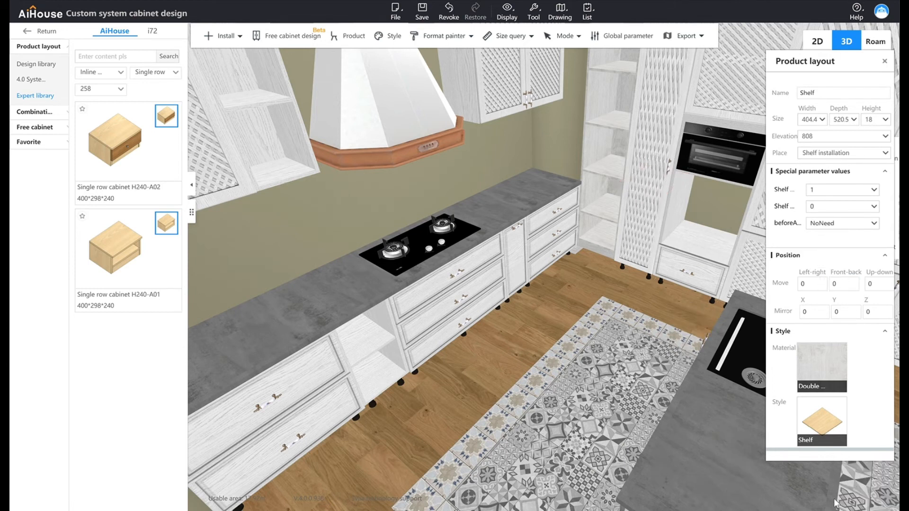
# Undo the last changes made to the copied shelf of the tall open cabinet.
pyautogui.click(636, 421)
pyautogui.moveTo(636, 422); pyautogui.dragTo(567, 359, button='middle')
pyautogui.scroll(-3, 569, 356)
pyautogui.click(570, 334)
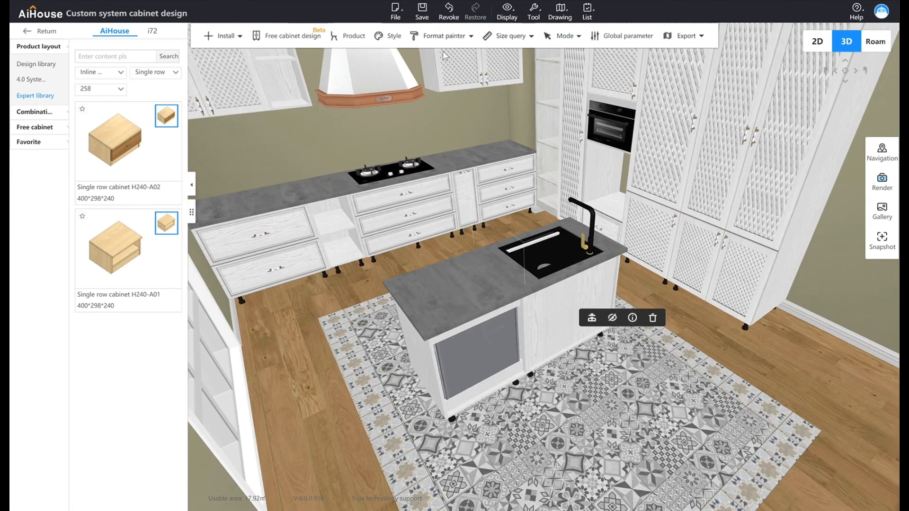
pyautogui.click(450, 18)
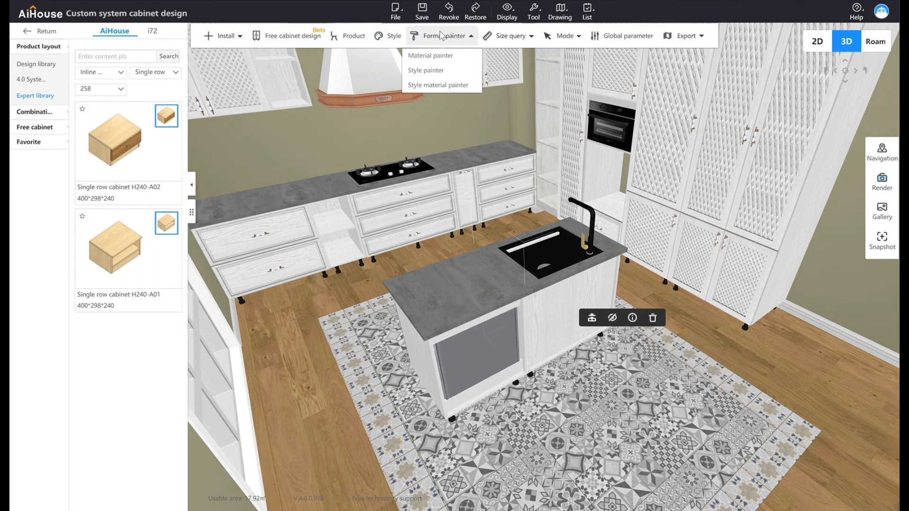
pyautogui.click(456, 13)
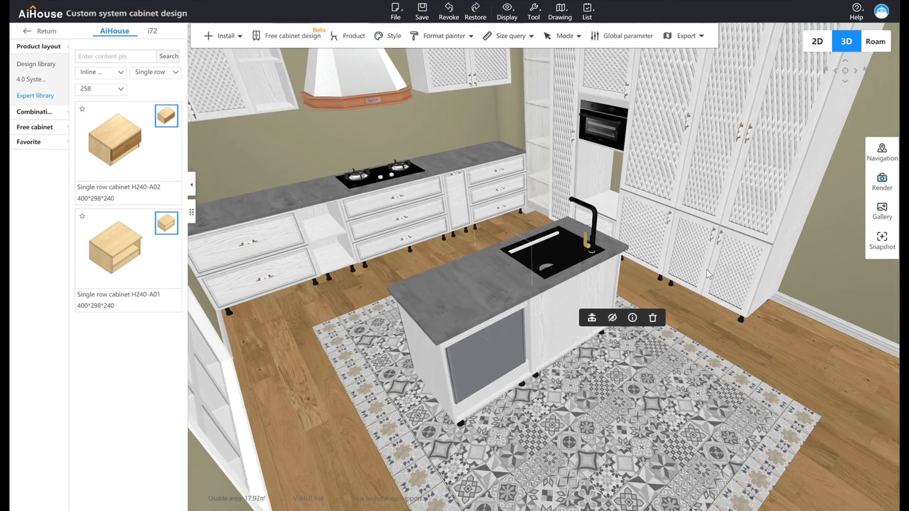
# Paste another copy of the tall open cabinet's middle shelf with a front-back move of 2000, and delete the copy.
pyautogui.click(522, 145)
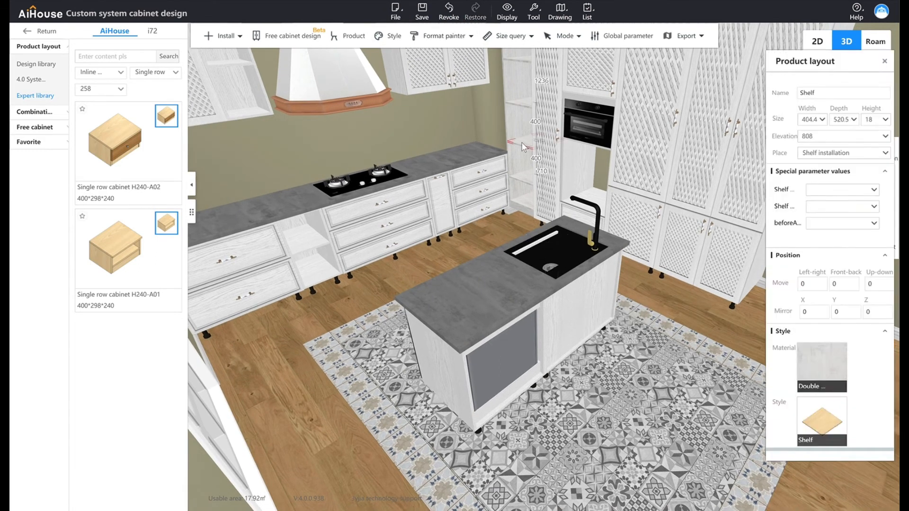
pyautogui.hotkey('ctrl', 'v')
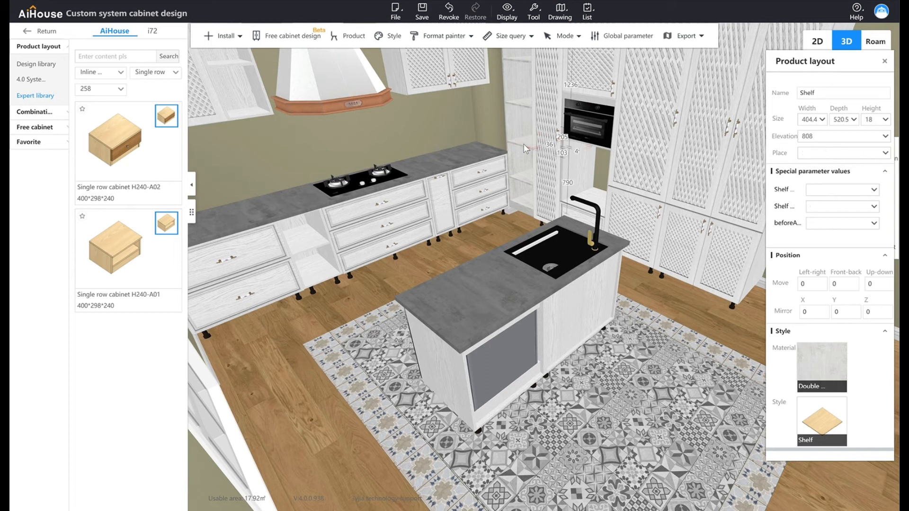
pyautogui.click(831, 285)
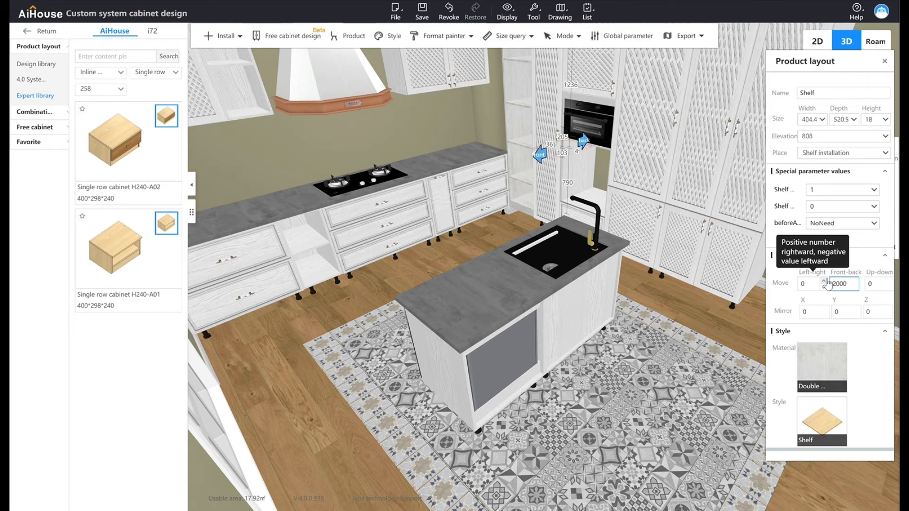
pyautogui.write('2000')
pyautogui.press('Return')
pyautogui.moveTo(550, 309); pyautogui.dragTo(530, 429)
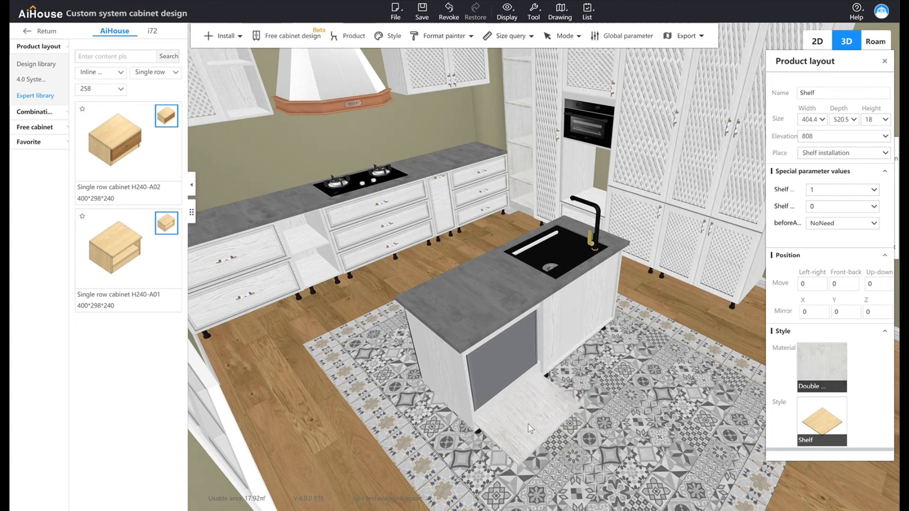
pyautogui.press('Delete')
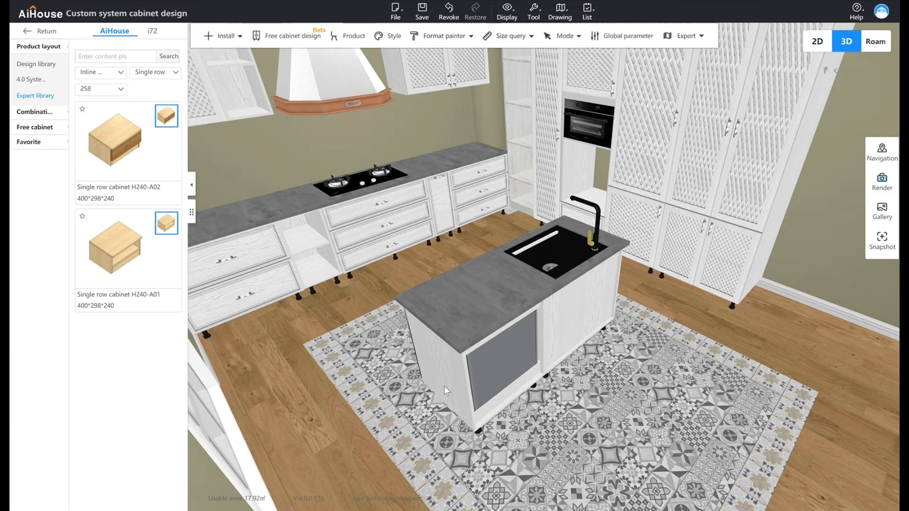
# Open the island's disinfection cabinet in free cabinet design and examine its built-in appliance and adjustable feet.
pyautogui.click(464, 380)
pyautogui.click(467, 371)
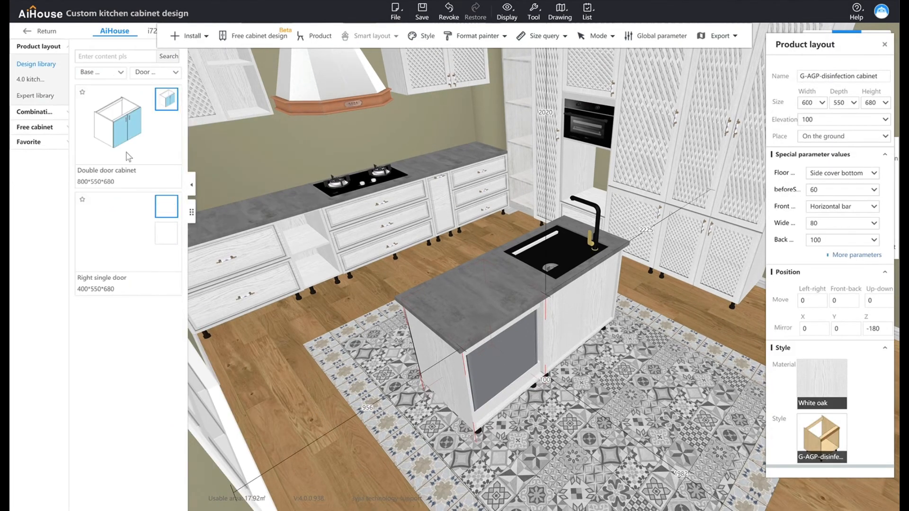
pyautogui.click(288, 38)
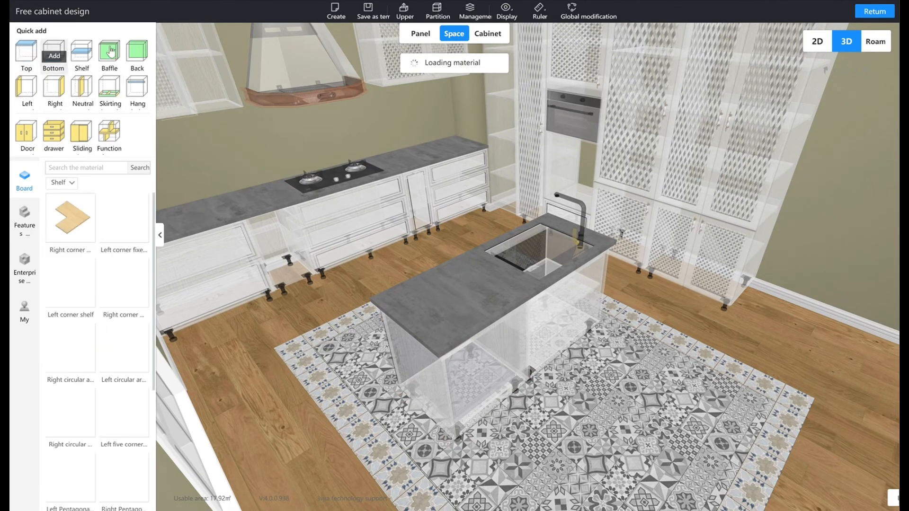
pyautogui.click(452, 393)
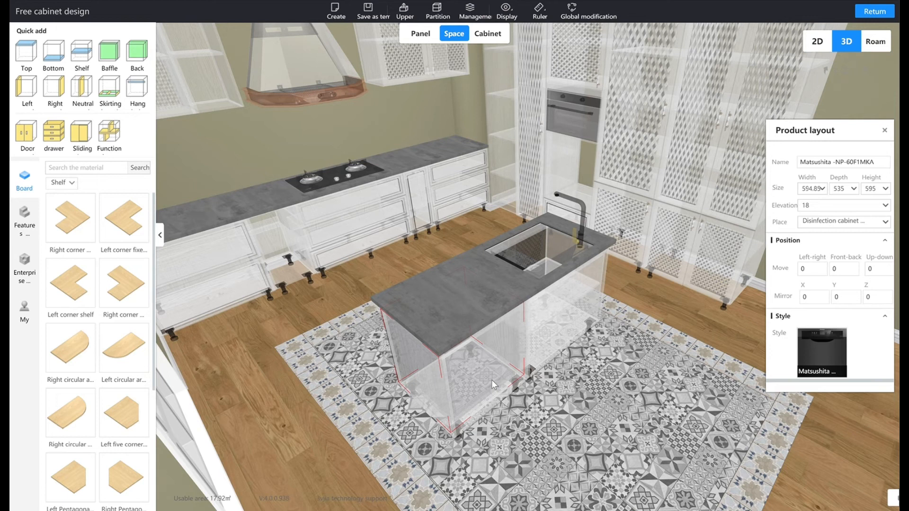
pyautogui.click(887, 223)
pyautogui.click(887, 223)
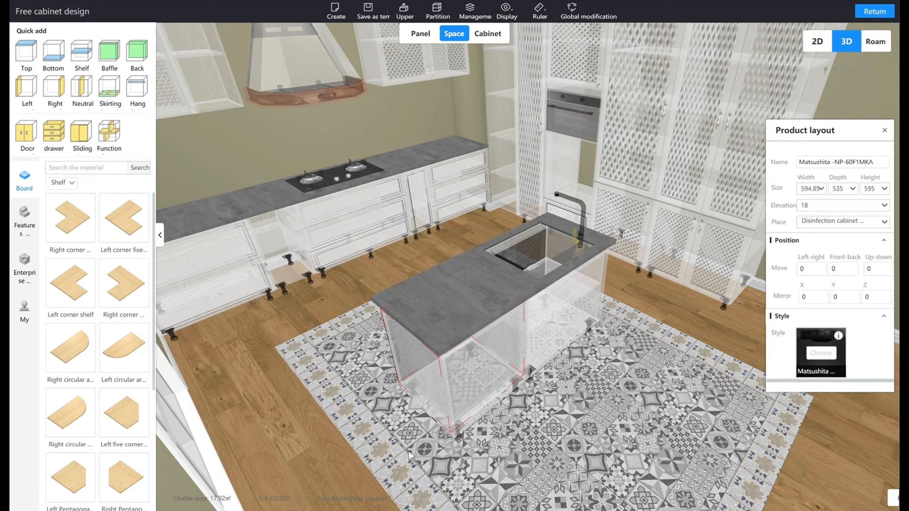
pyautogui.click(459, 443)
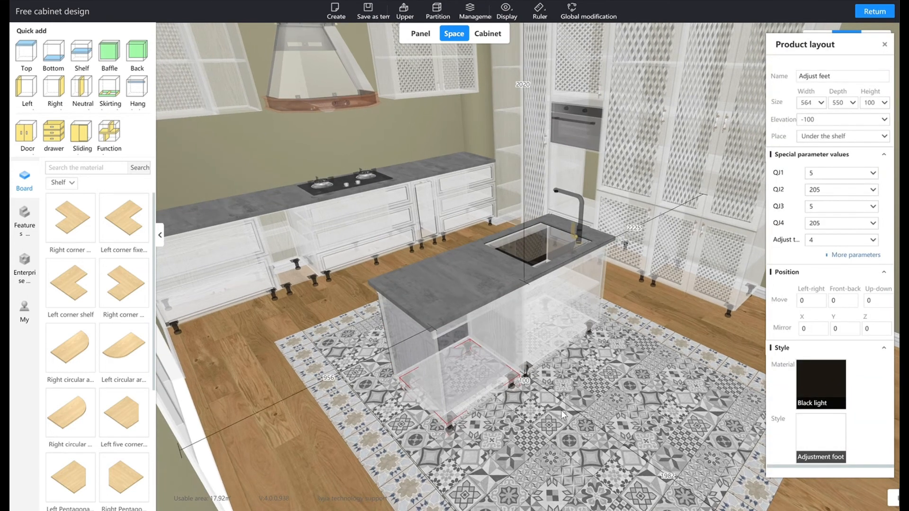
# Filter the board library to front side panels and try to add a Front side panel to the island's disinfection cabinet.
pyautogui.scroll(-3, 117, 317)
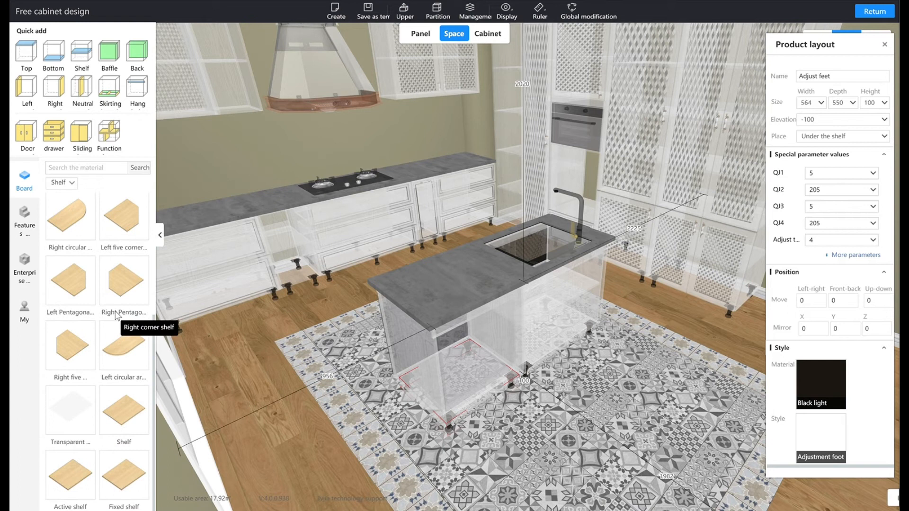
pyautogui.scroll(3, 117, 316)
pyautogui.click(60, 183)
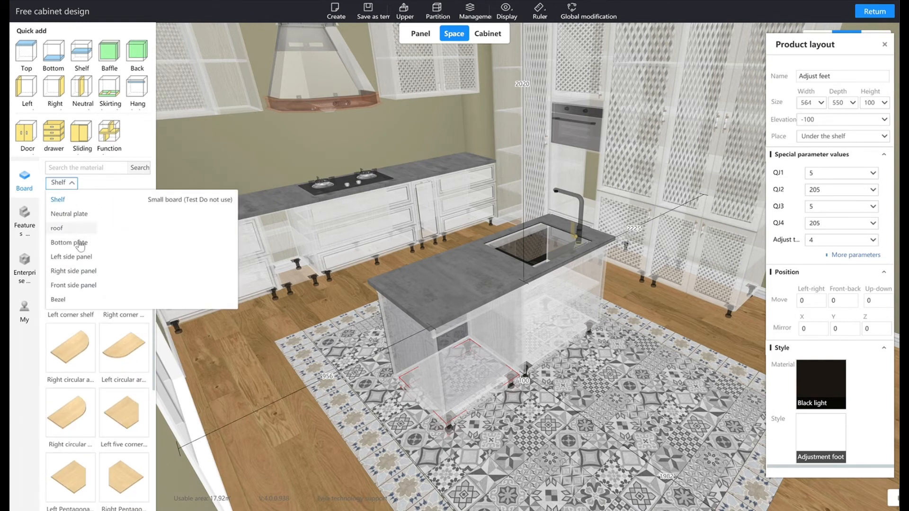
pyautogui.click(80, 286)
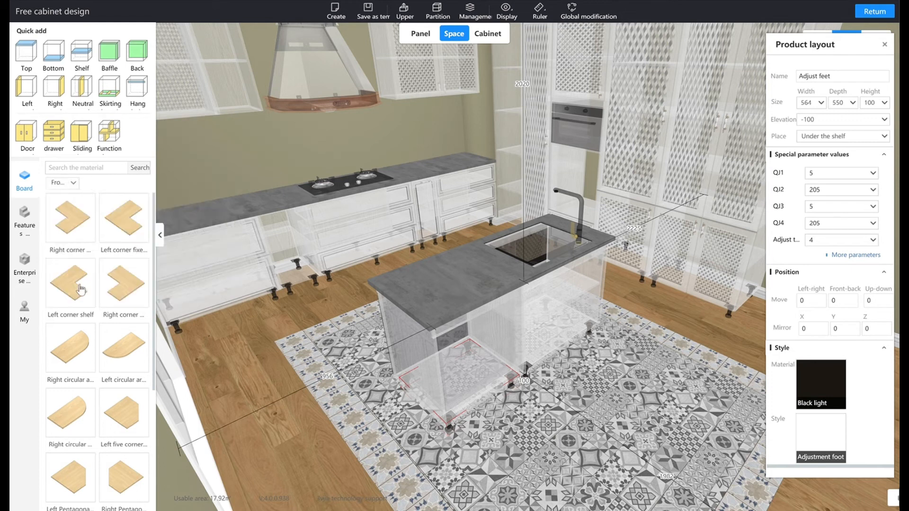
pyautogui.moveTo(122, 226)
pyautogui.moveTo(123, 227); pyautogui.dragTo(526, 372)
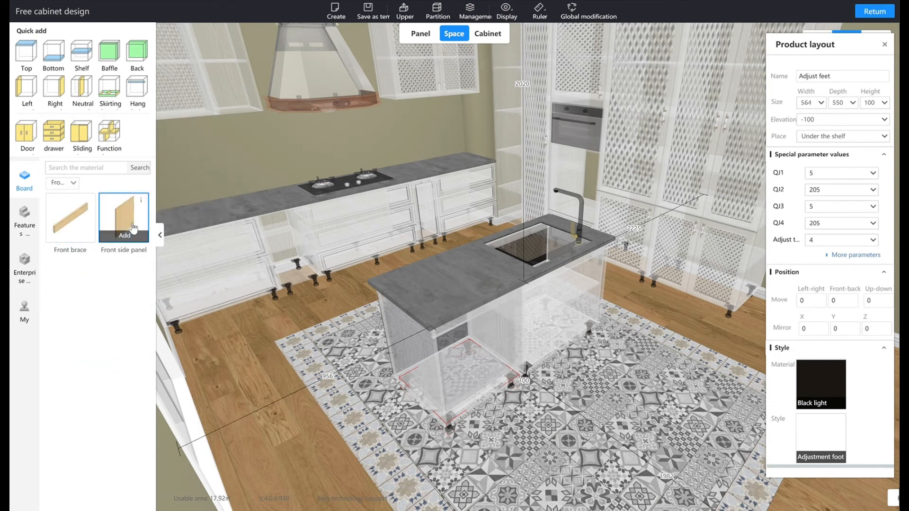
pyautogui.click(131, 238)
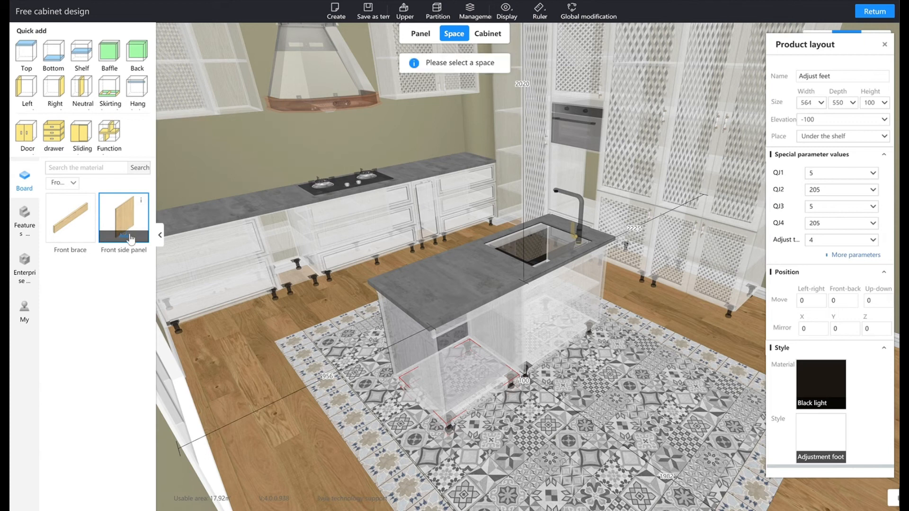
pyautogui.click(483, 362)
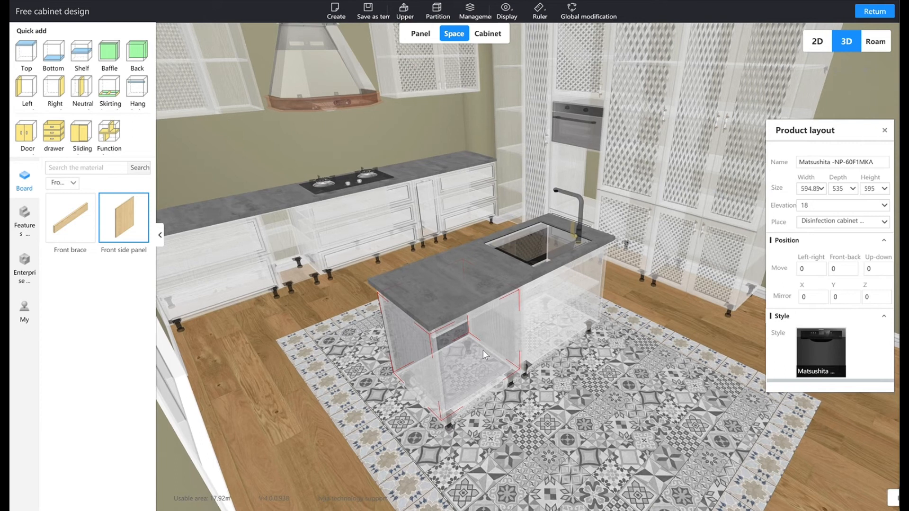
# Try again to add the Front side panel with the island appliance's space selected, and leave free cabinet design.
pyautogui.scroll(5, 484, 354)
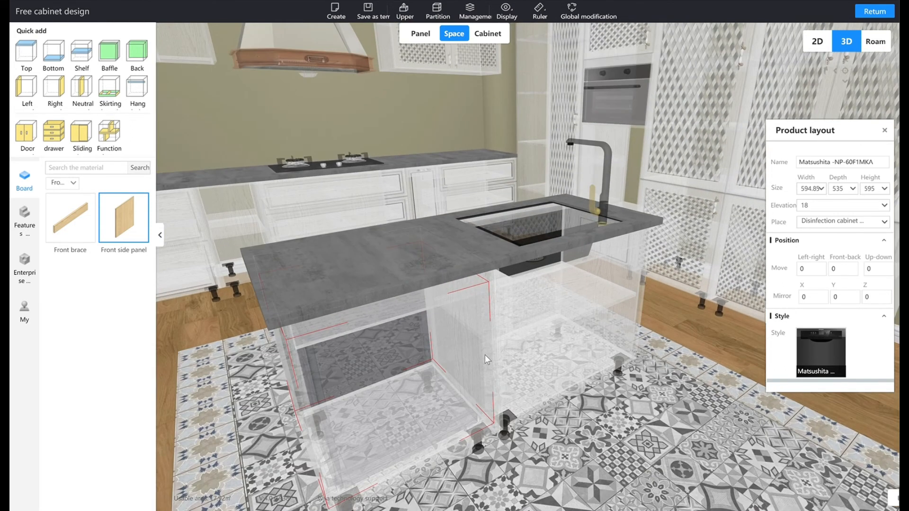
pyautogui.click(117, 233)
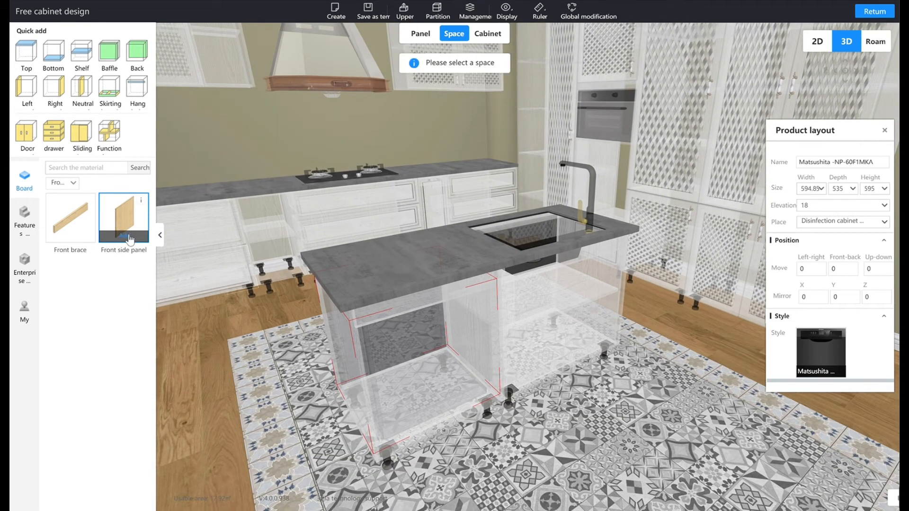
pyautogui.click(385, 383)
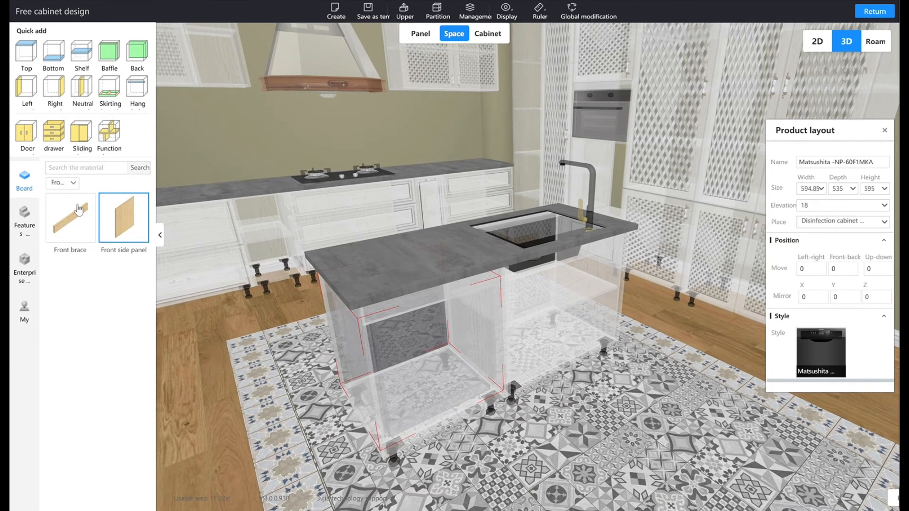
pyautogui.click(875, 10)
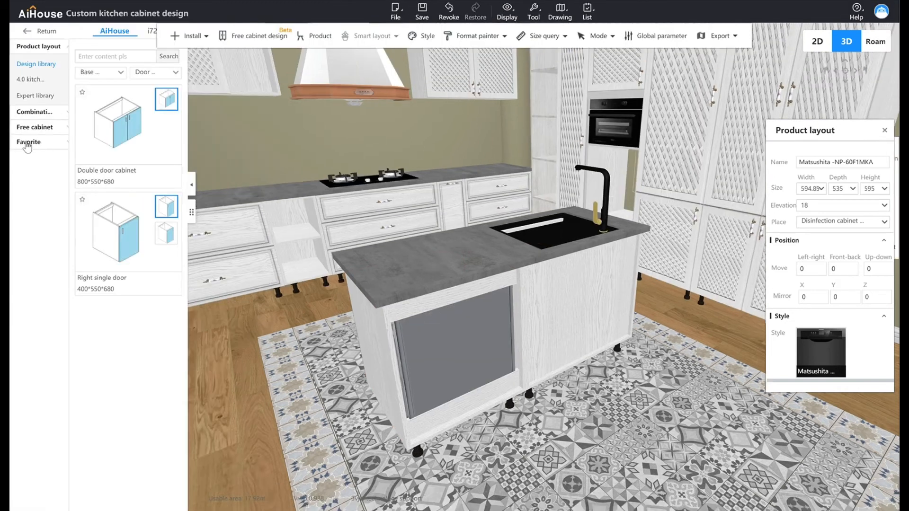
# Look through the combination and free cabinet libraries, and open the expert library of kitchen base cabinets.
pyautogui.click(44, 114)
pyautogui.click(59, 62)
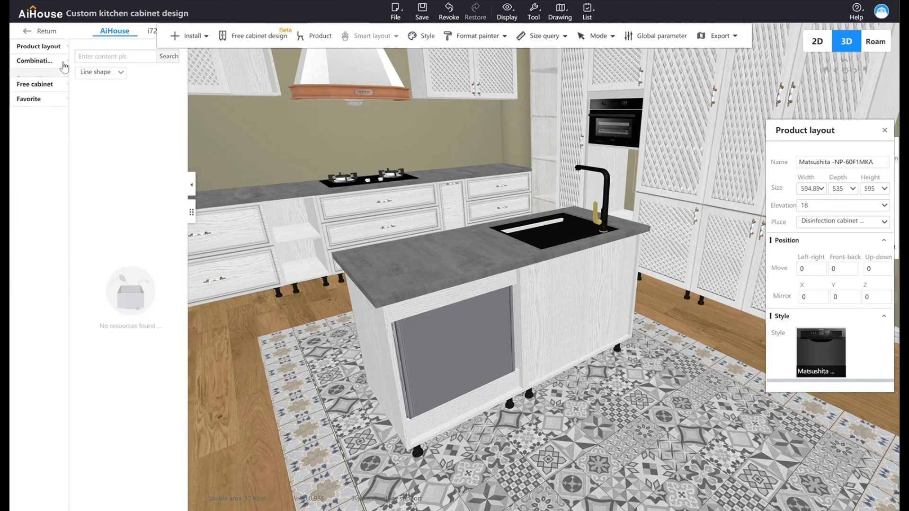
pyautogui.click(122, 73)
pyautogui.click(112, 87)
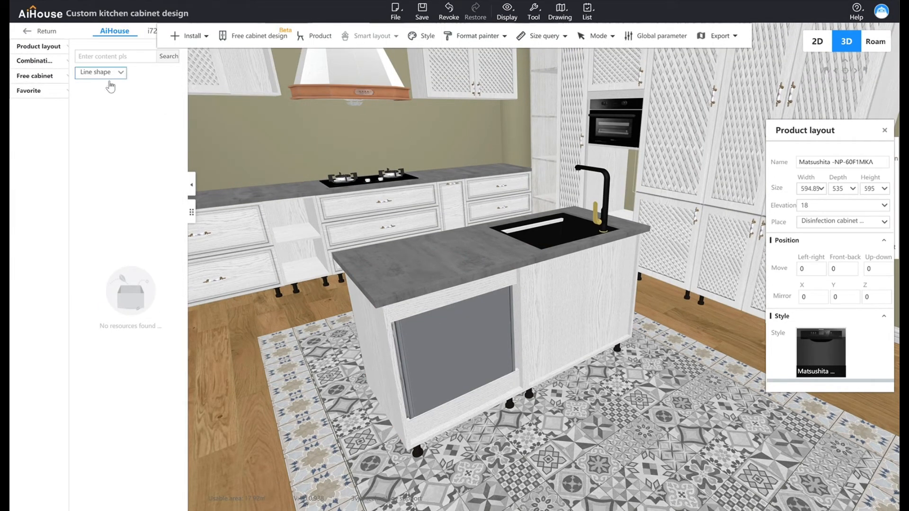
pyautogui.click(49, 93)
pyautogui.click(50, 77)
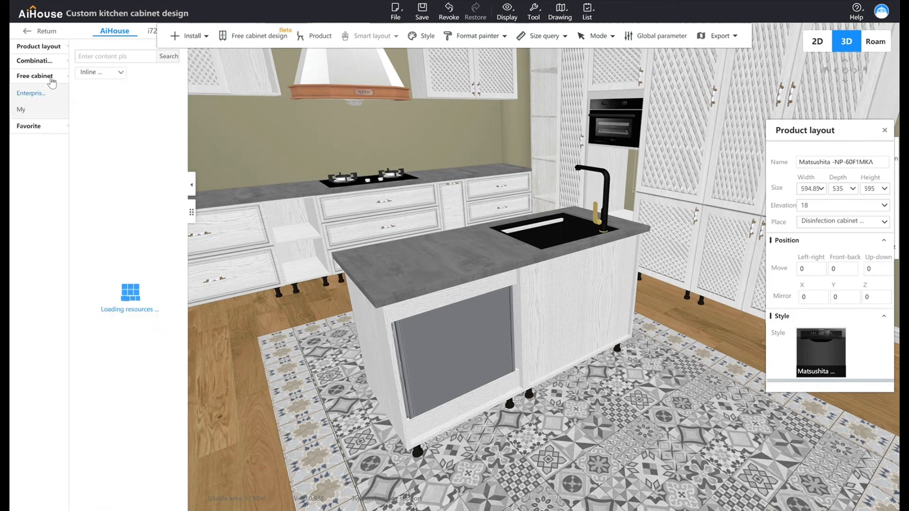
pyautogui.click(51, 65)
pyautogui.click(52, 50)
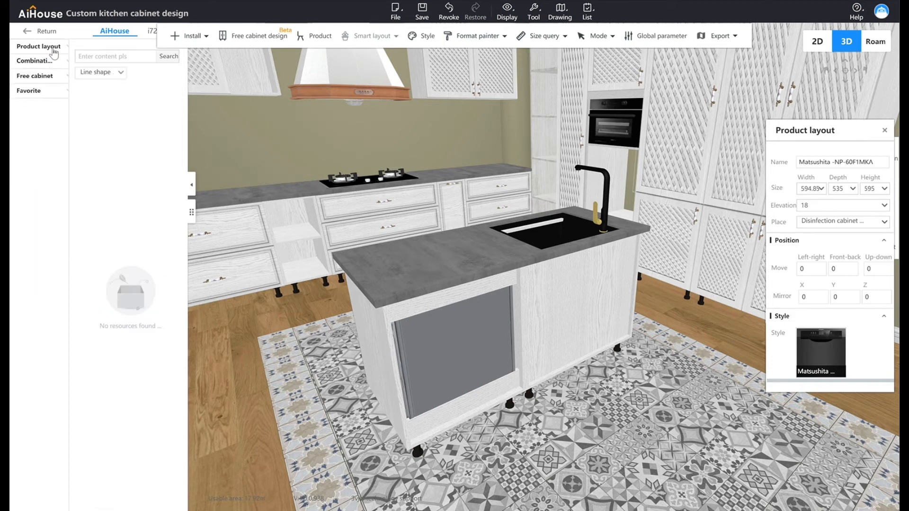
pyautogui.click(40, 96)
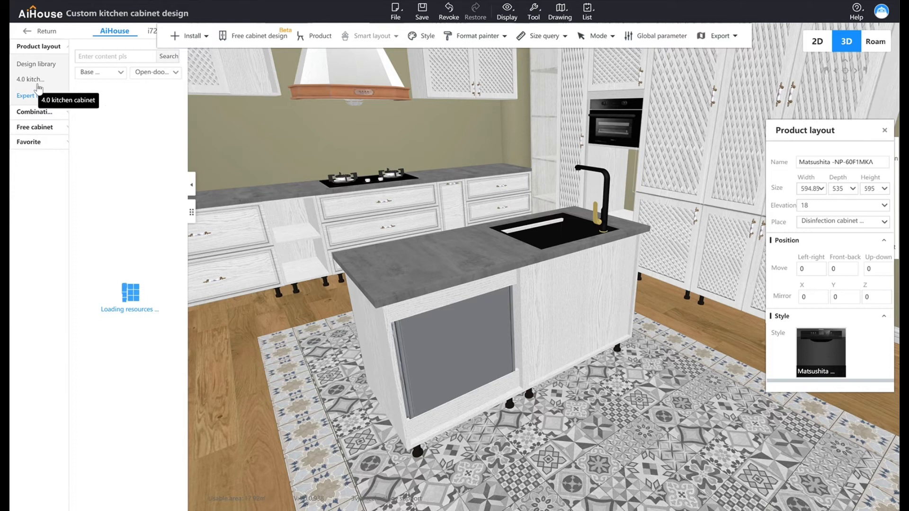
# Install a full-overlay swing door panel with a 3MM door gap on the front of the island's disinfection cabinet.
pyautogui.click(206, 37)
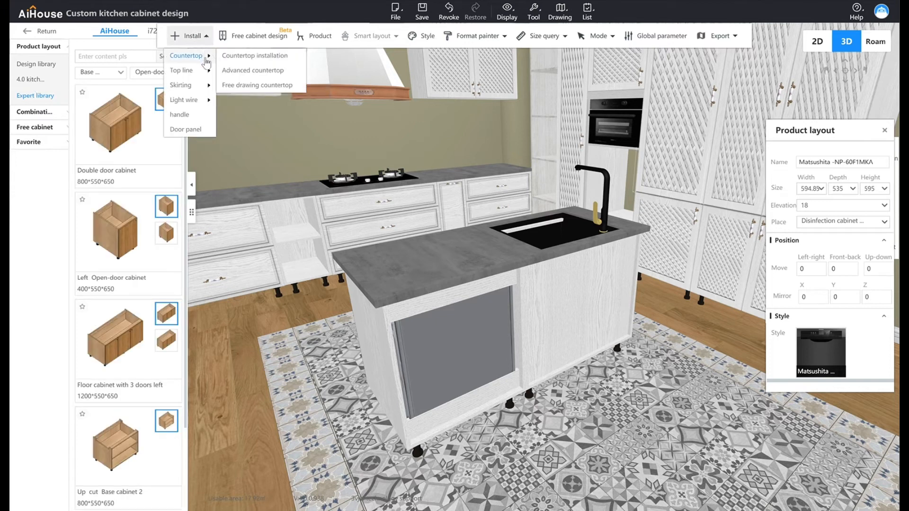
pyautogui.click(185, 129)
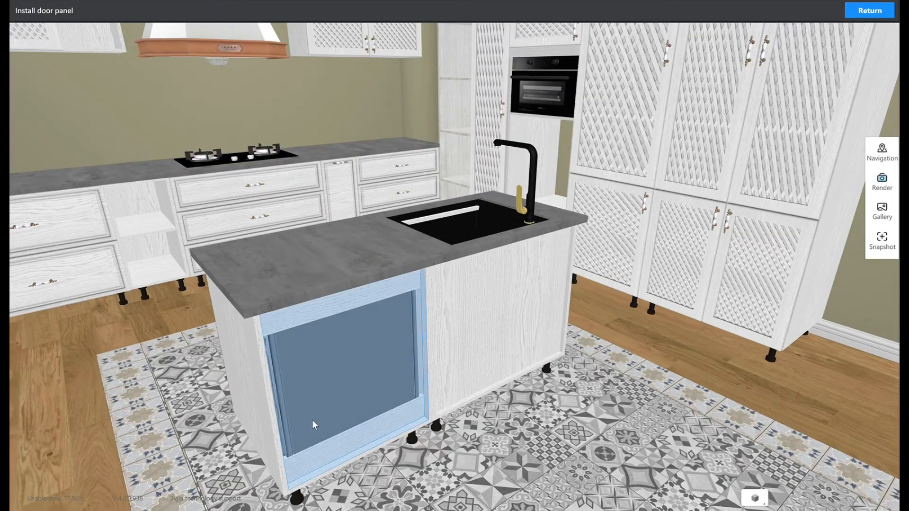
pyautogui.click(314, 407)
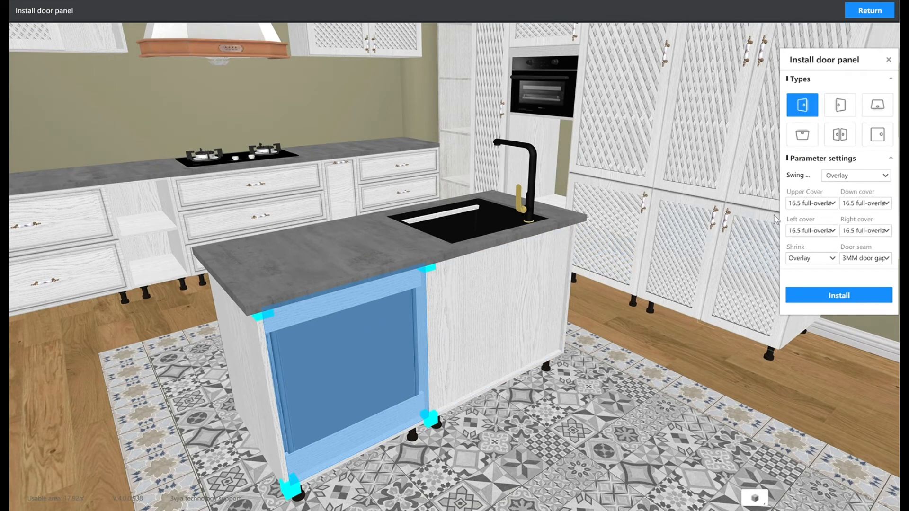
pyautogui.click(832, 297)
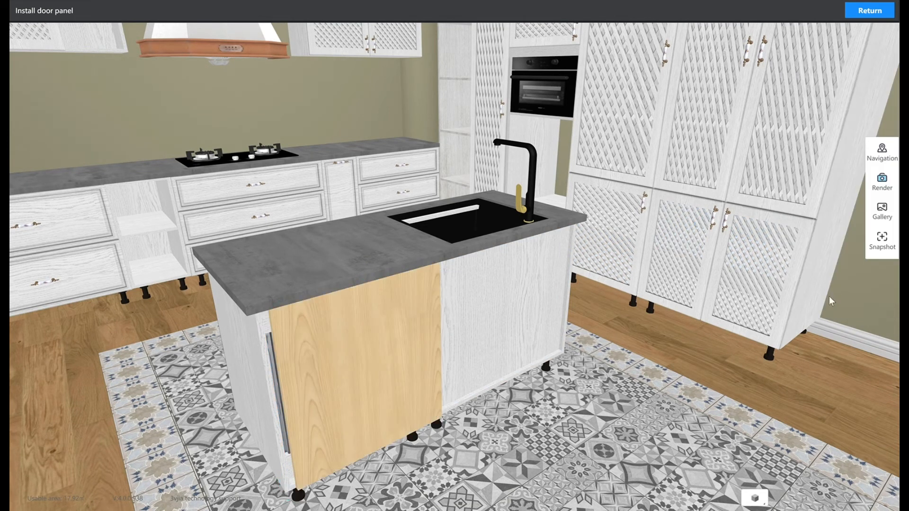
pyautogui.click(366, 360)
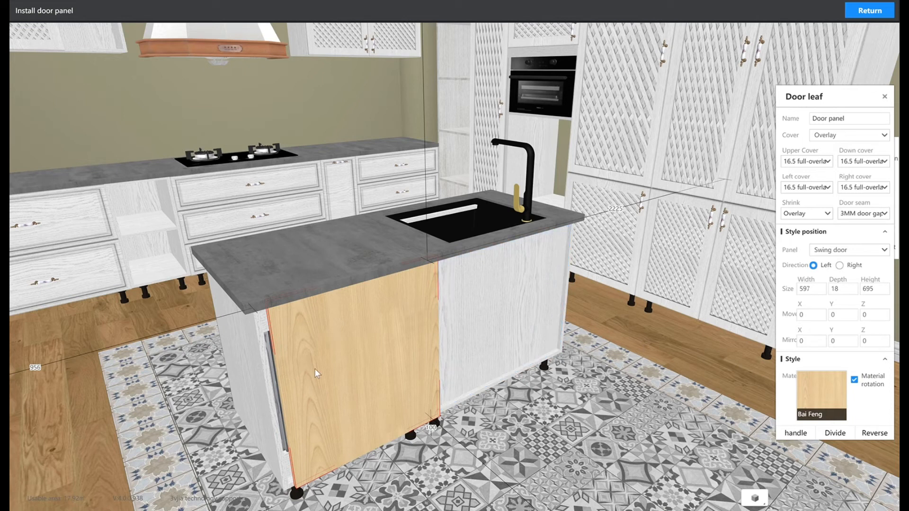
# Leave door panel installation and move the displaced disinfection cabinet back into place under the island countertop.
pyautogui.moveTo(283, 379); pyautogui.dragTo(308, 369)
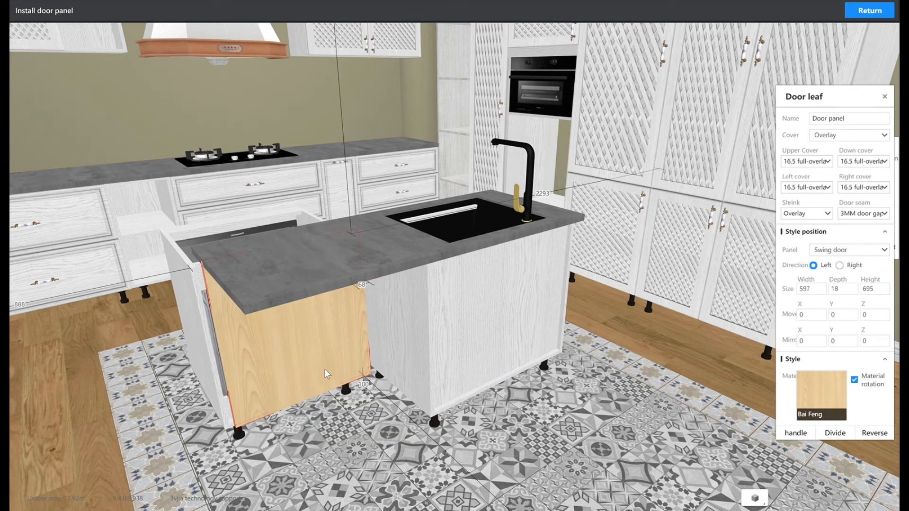
pyautogui.moveTo(231, 241); pyautogui.dragTo(241, 286, button='right')
pyautogui.scroll(5, 255, 287)
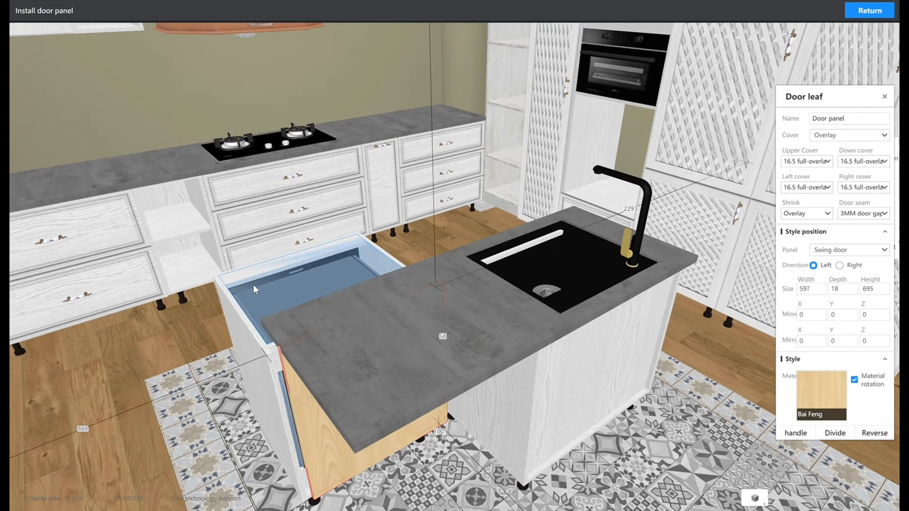
pyautogui.click(869, 10)
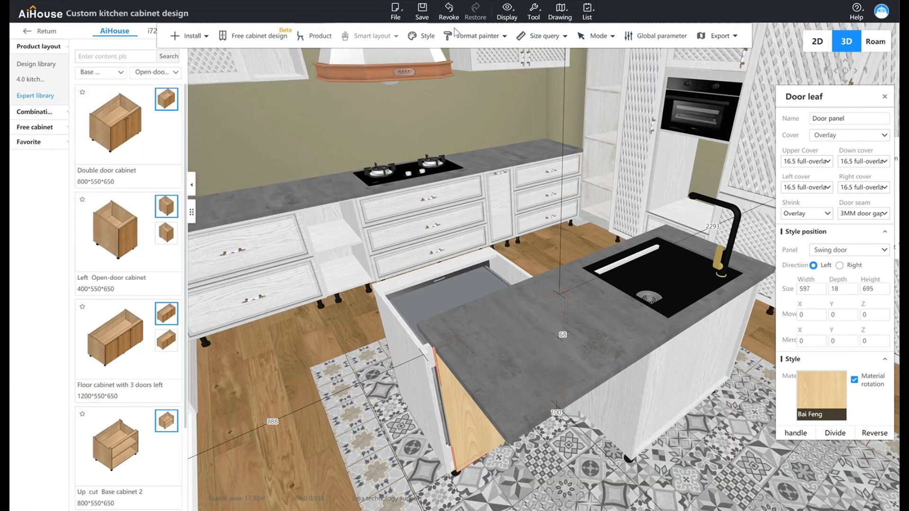
pyautogui.click(439, 273)
pyautogui.moveTo(462, 289); pyautogui.dragTo(535, 317)
# Set the cover of the island's new door panel to Full-overlay(Do not use).
pyautogui.click(628, 410)
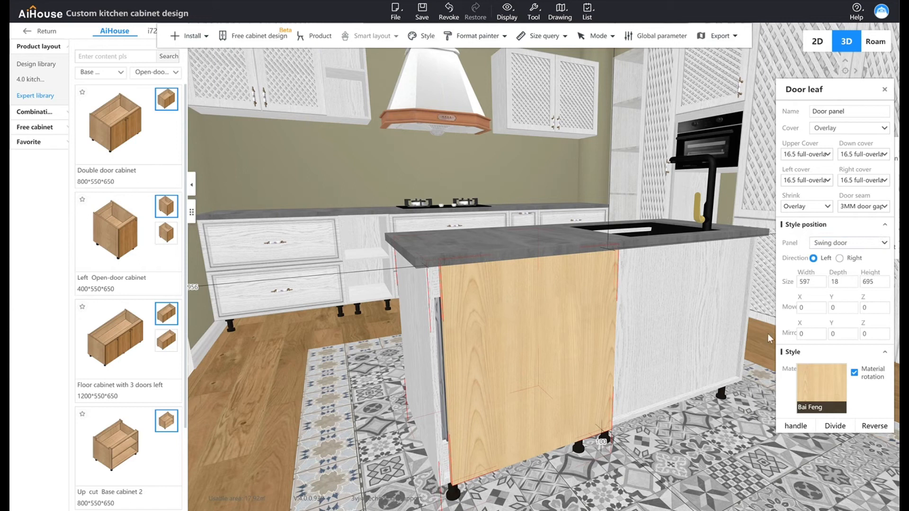
pyautogui.click(830, 181)
pyautogui.click(885, 128)
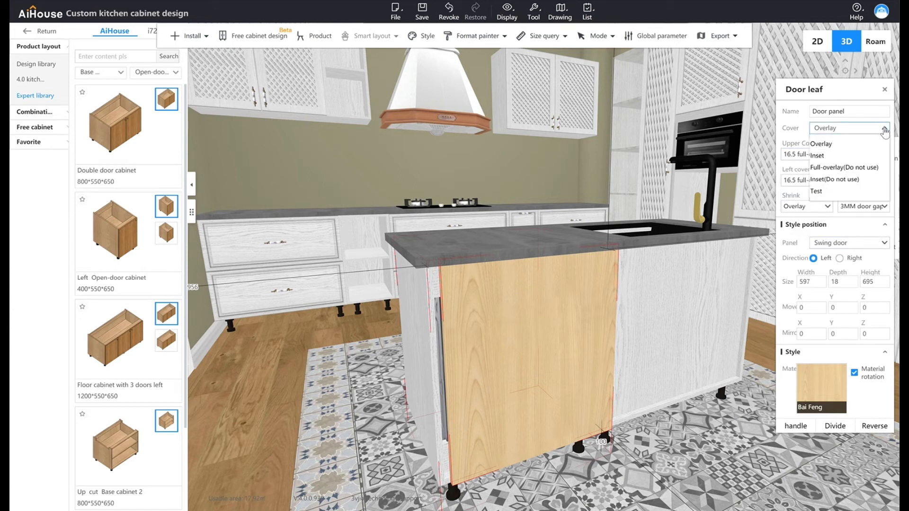
pyautogui.click(867, 171)
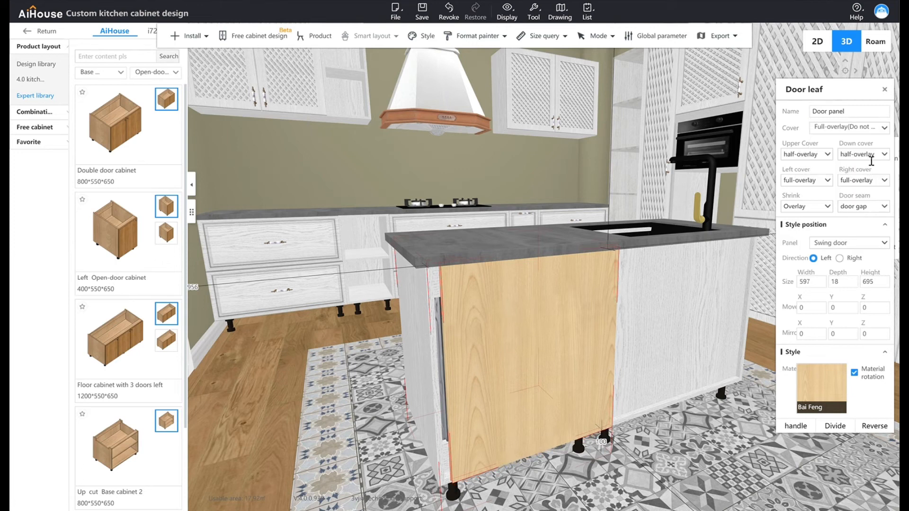
pyautogui.click(883, 130)
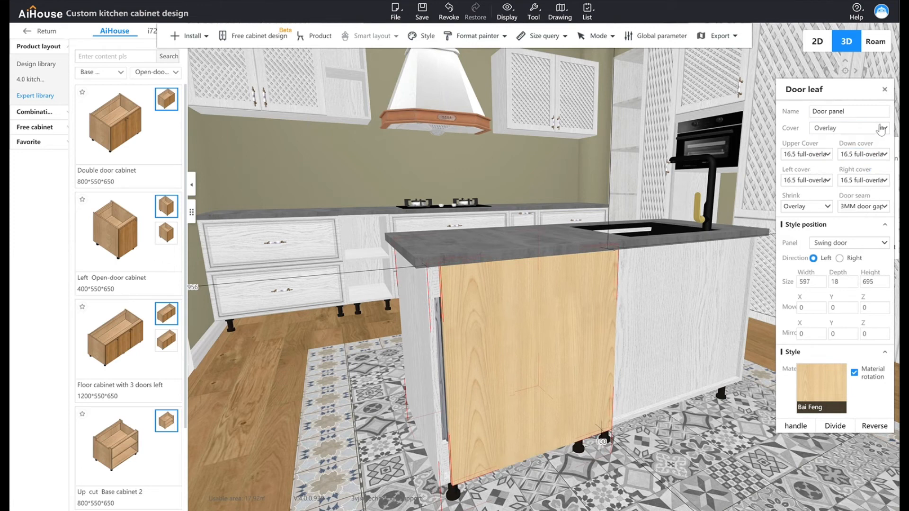
pyautogui.click(869, 128)
pyautogui.click(865, 169)
# Check the door leaf's upper cover and door seam options, and set its panel type to Drawer.
pyautogui.click(826, 155)
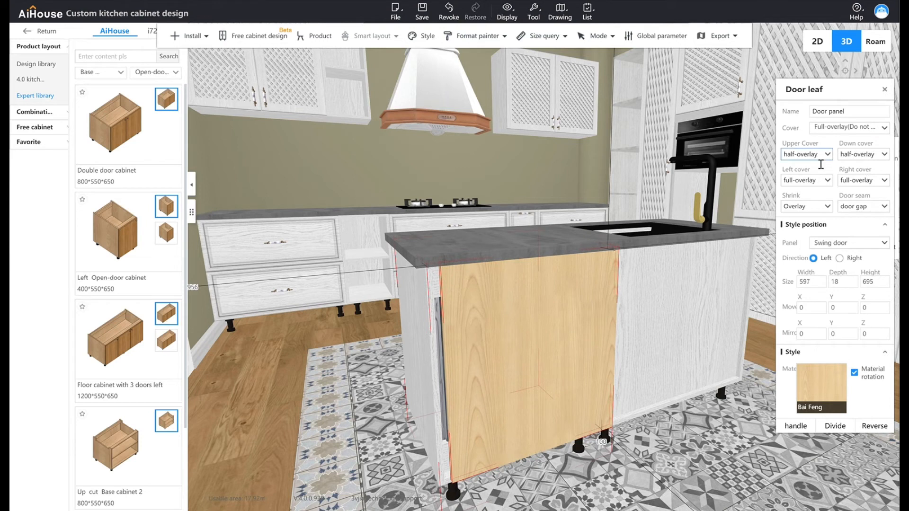
pyautogui.click(825, 140)
pyautogui.click(863, 207)
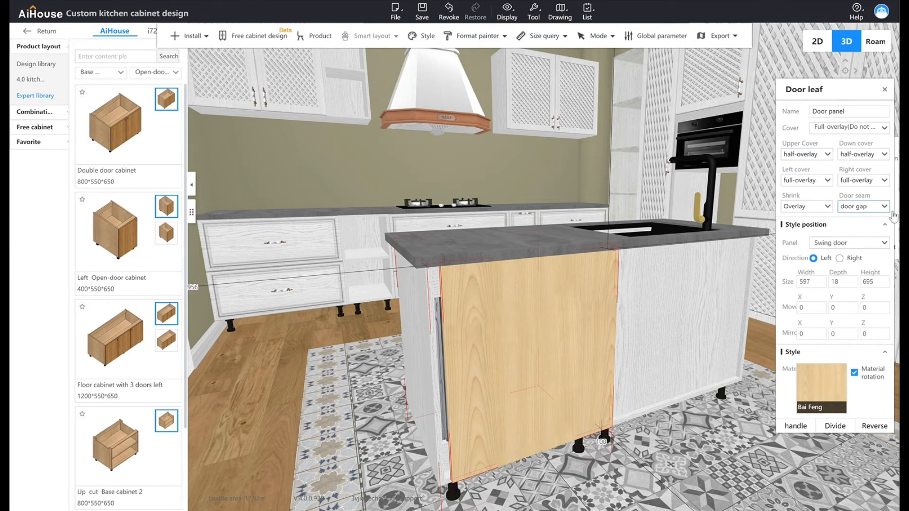
pyautogui.click(883, 192)
pyautogui.click(884, 243)
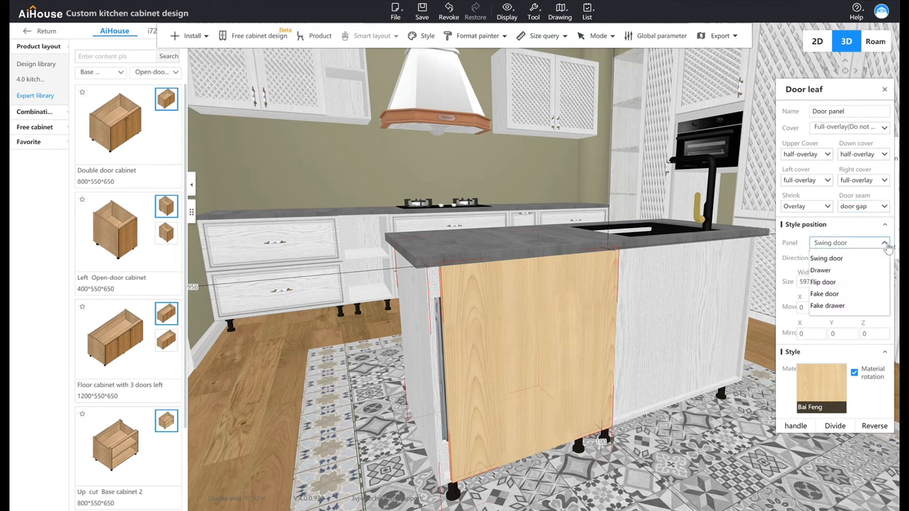
pyautogui.click(869, 270)
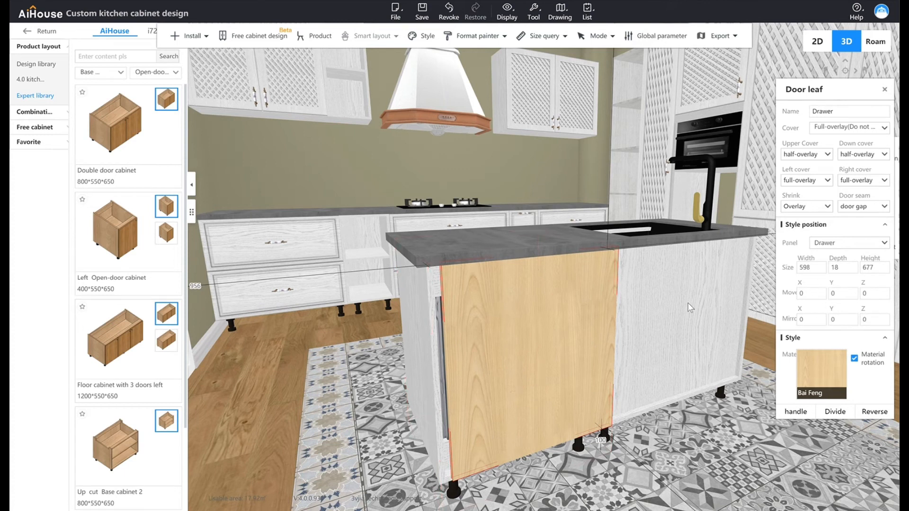
# Set the island drawer front's width to 650 and its X move value to -35.
pyautogui.doubleClick(803, 268)
pyautogui.write('600')
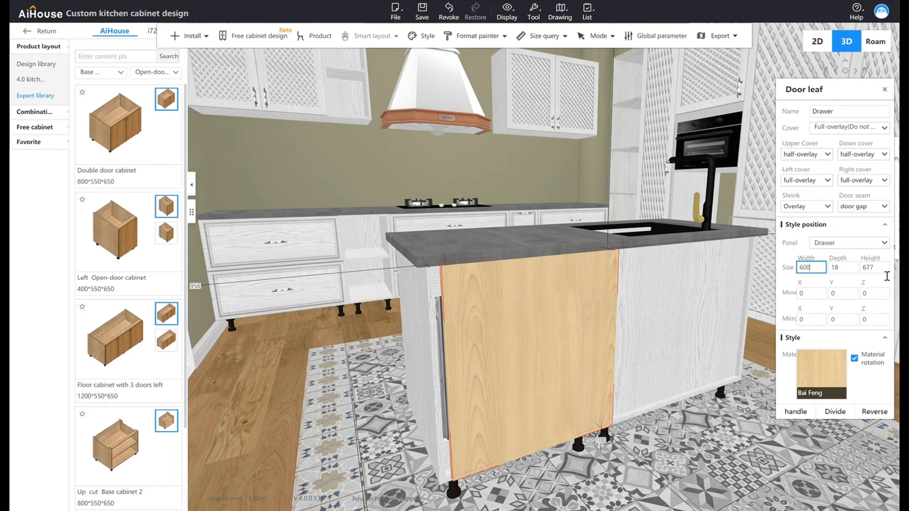
pyautogui.click(792, 246)
pyautogui.doubleClick(810, 278)
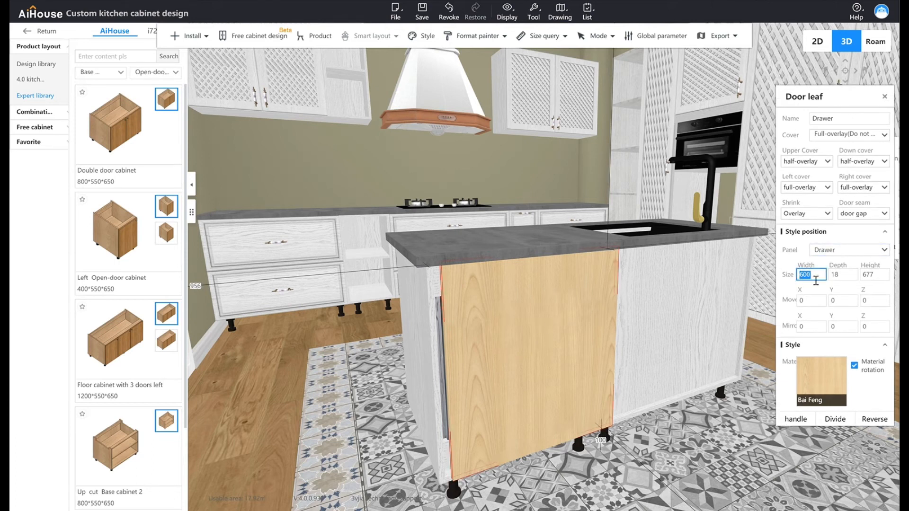
pyautogui.write('650')
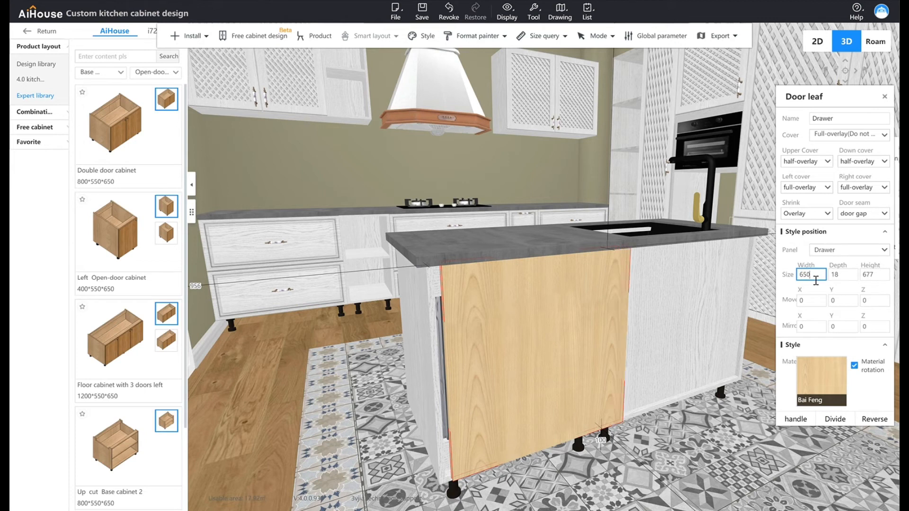
pyautogui.doubleClick(850, 306)
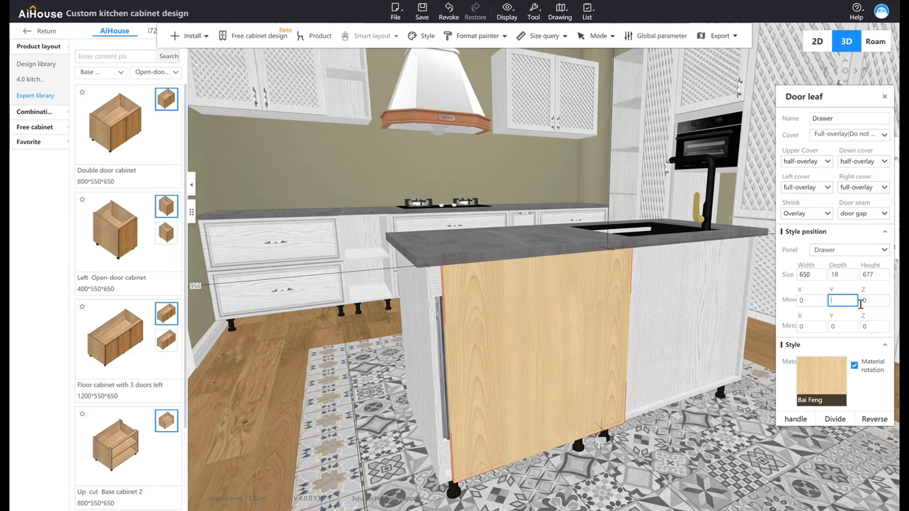
pyautogui.click(815, 307)
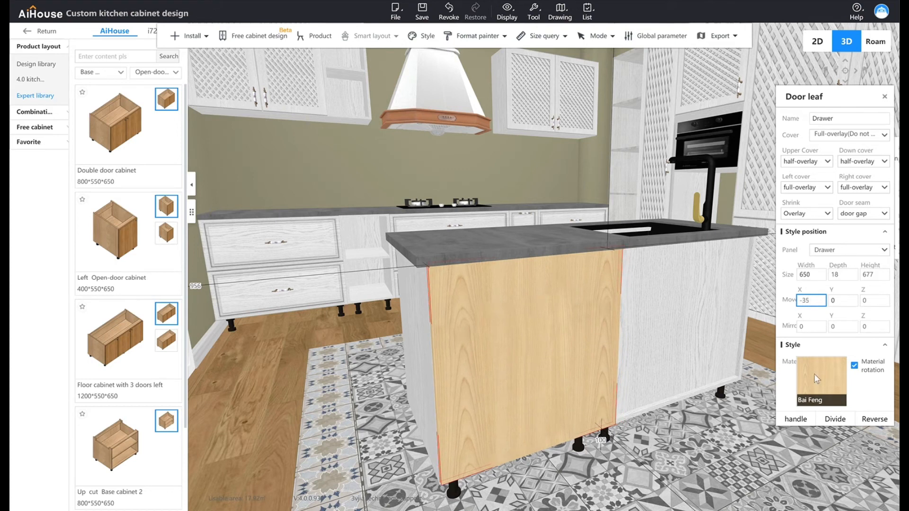
# Apply the White Oak material from the cloud material library to the island's drawer front.
pyautogui.click(818, 378)
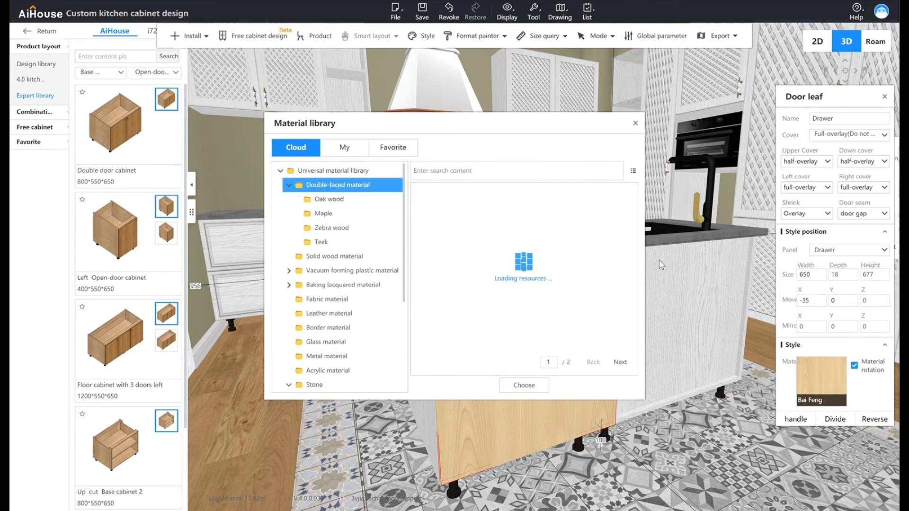
pyautogui.scroll(3, 514, 246)
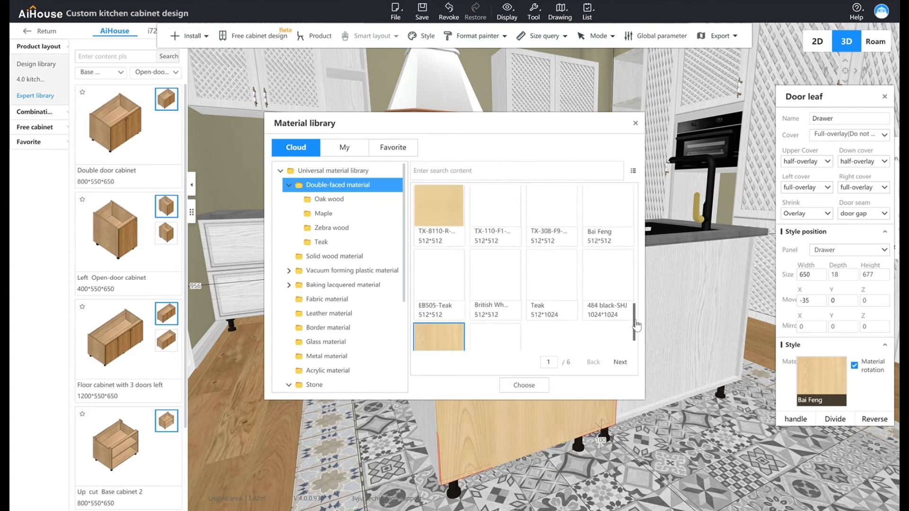
pyautogui.click(525, 386)
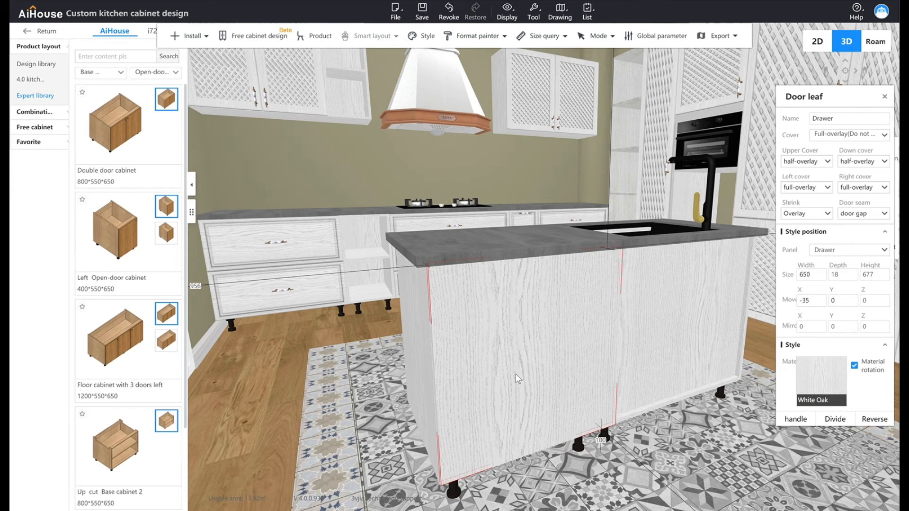
pyautogui.scroll(-2, 525, 386)
pyautogui.moveTo(561, 392); pyautogui.dragTo(543, 436, button='right')
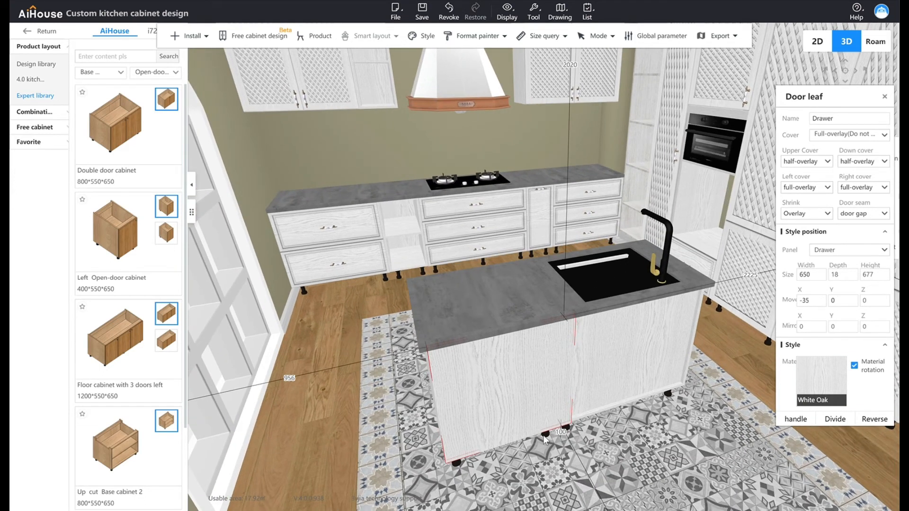
# Open the island countertop's advanced settings, examine its sink placement options, and leave countertop drawing mode.
pyautogui.click(542, 309)
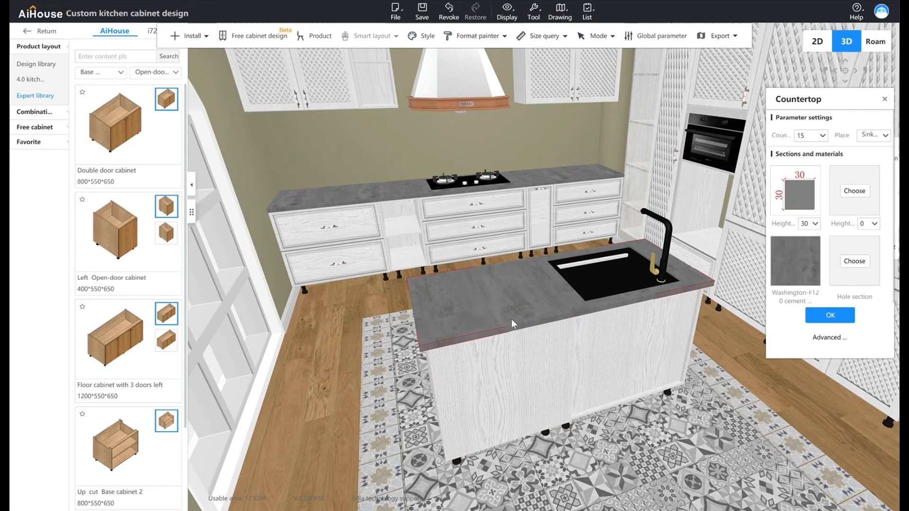
pyautogui.click(205, 37)
pyautogui.moveTo(207, 60)
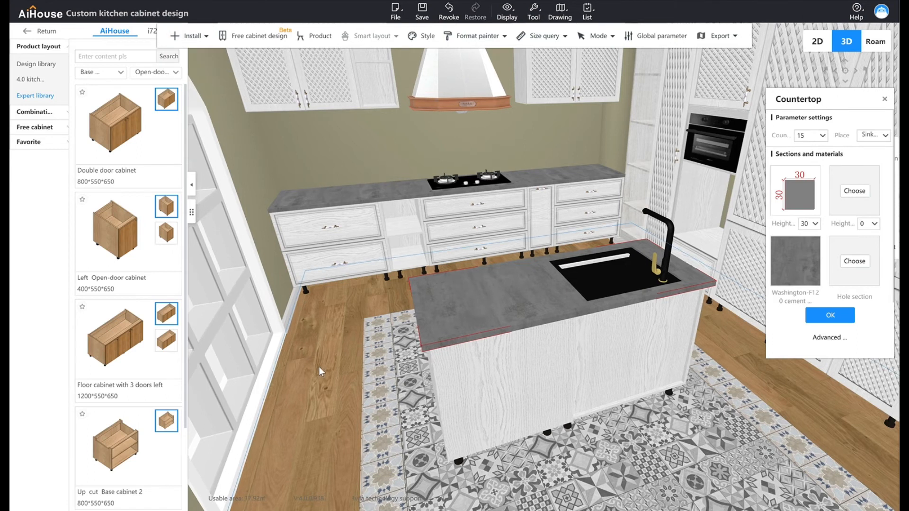
pyautogui.click(319, 366)
pyautogui.click(205, 37)
pyautogui.moveTo(209, 59)
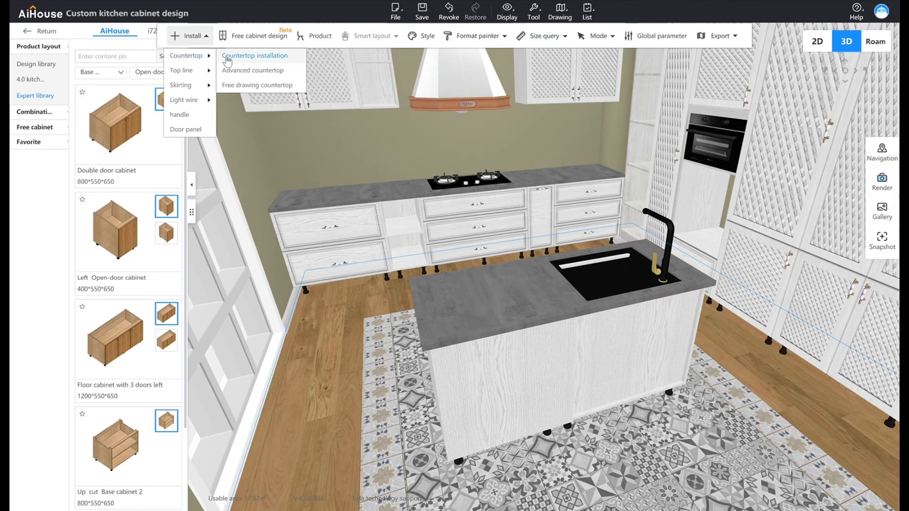
pyautogui.click(227, 57)
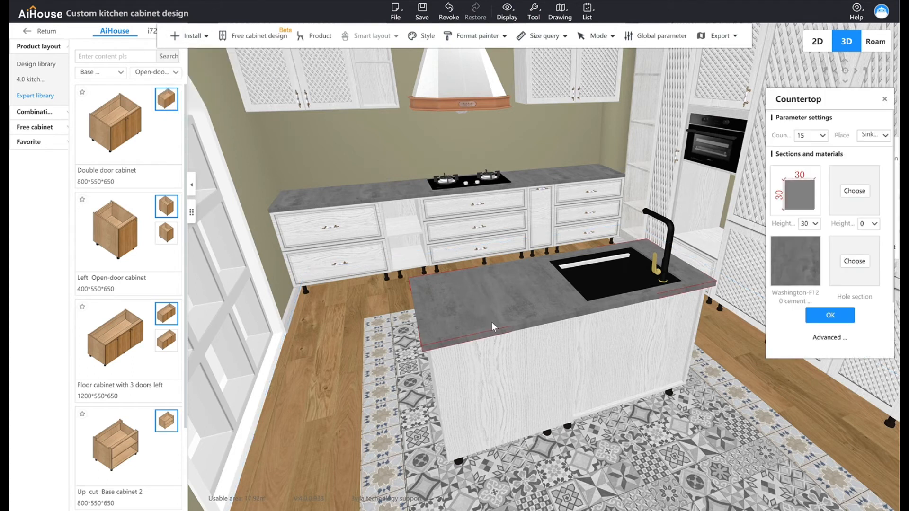
pyautogui.click(843, 338)
pyautogui.scroll(-2, 848, 379)
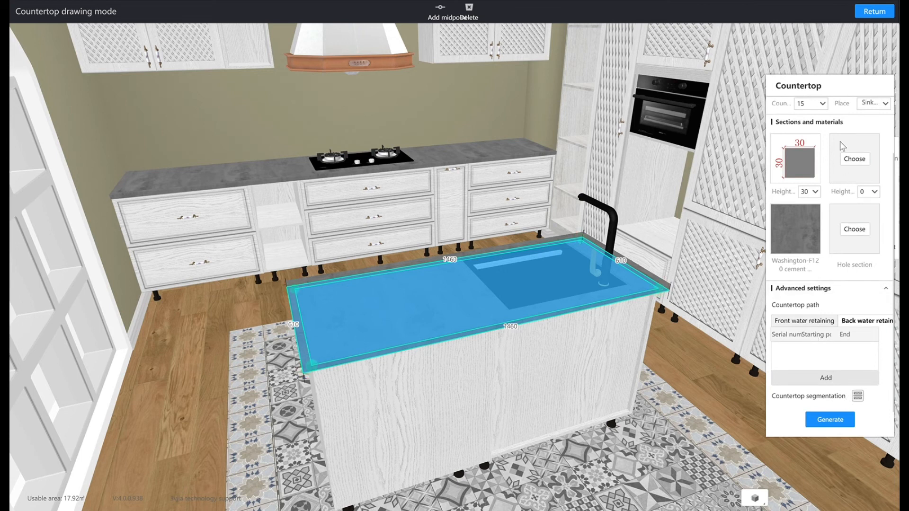
pyautogui.click(874, 104)
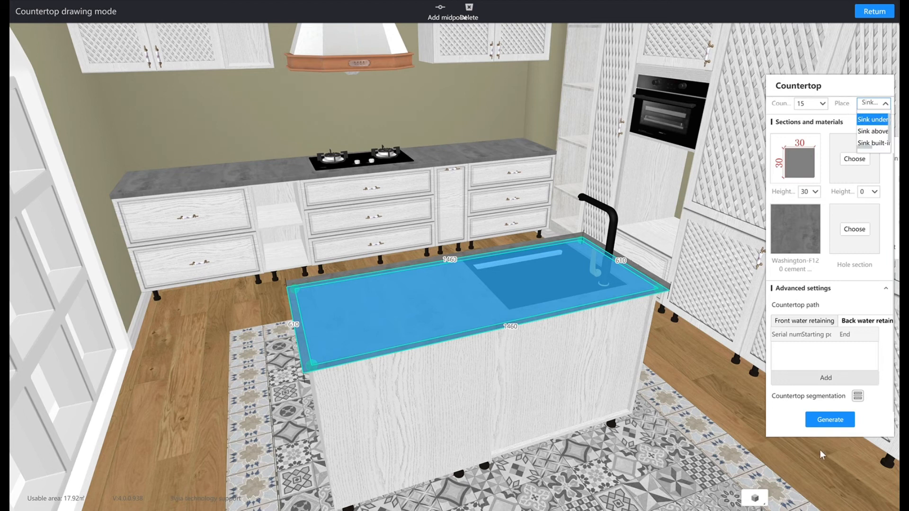
pyautogui.click(858, 14)
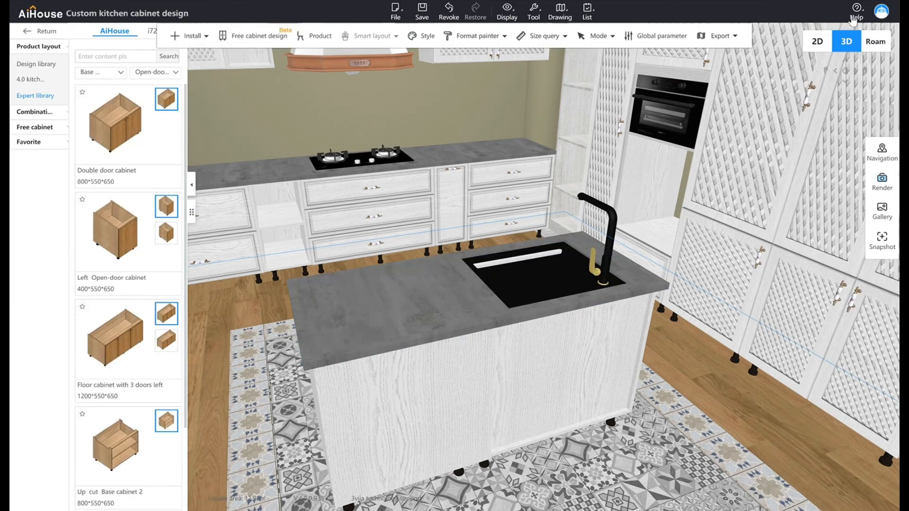
# Start skirting installation for the kitchen cabinets and assign the FL01-JX section from the universal skirting section library.
pyautogui.click(190, 36)
pyautogui.moveTo(203, 72)
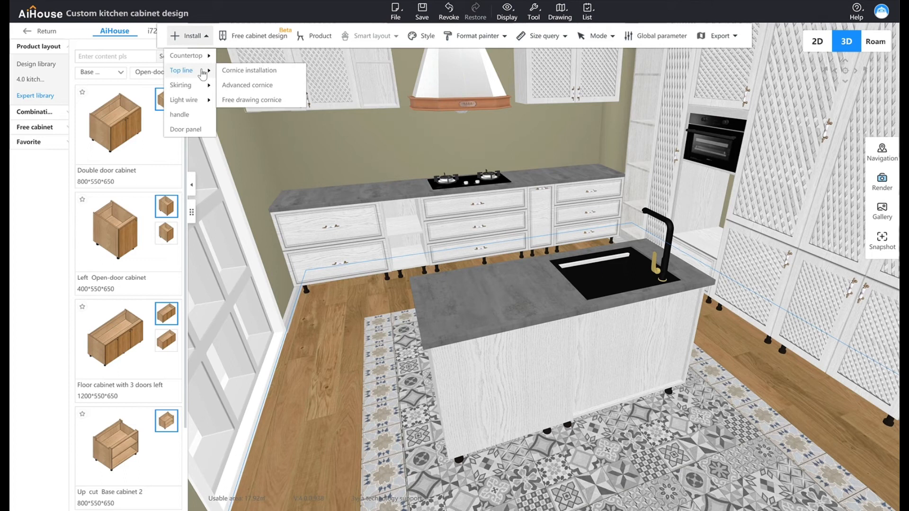
pyautogui.moveTo(198, 88)
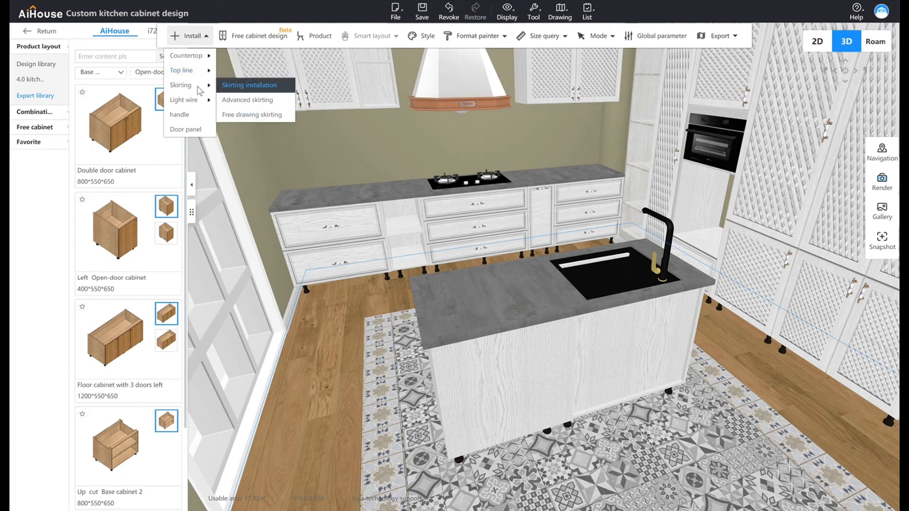
pyautogui.click(228, 88)
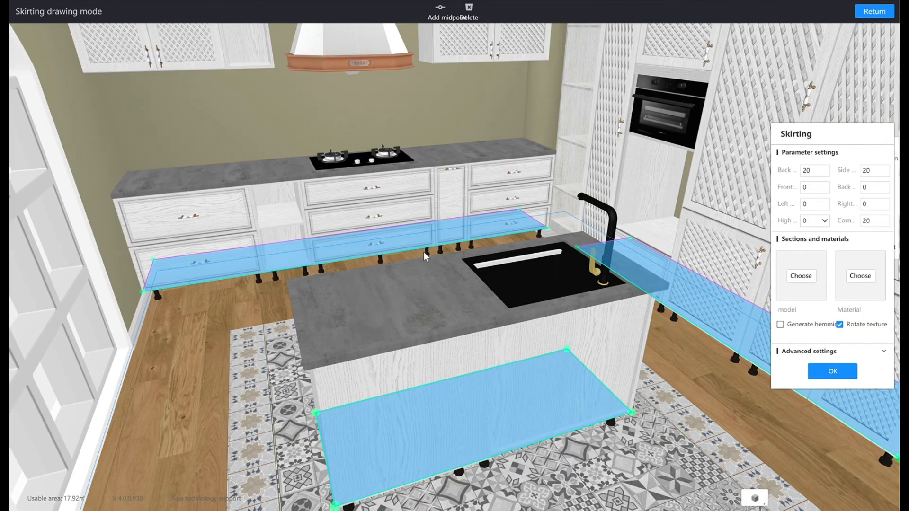
pyautogui.click(801, 275)
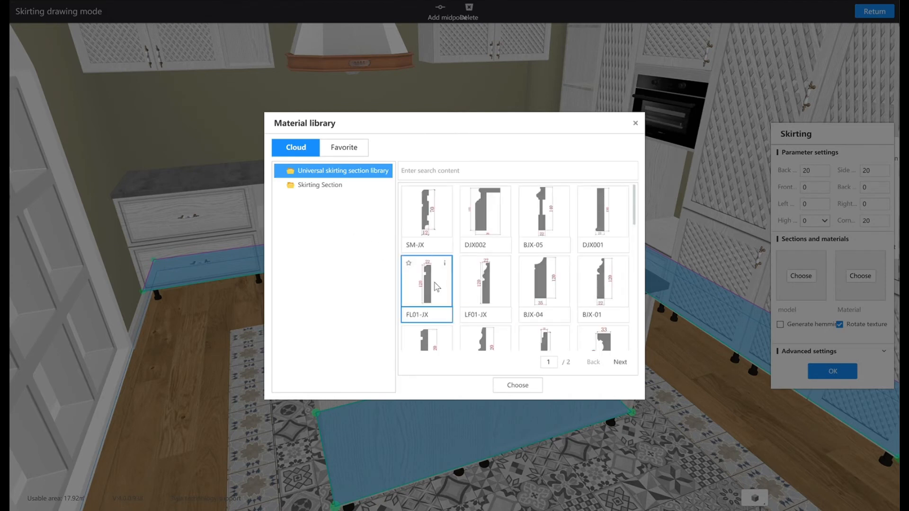
pyautogui.click(516, 385)
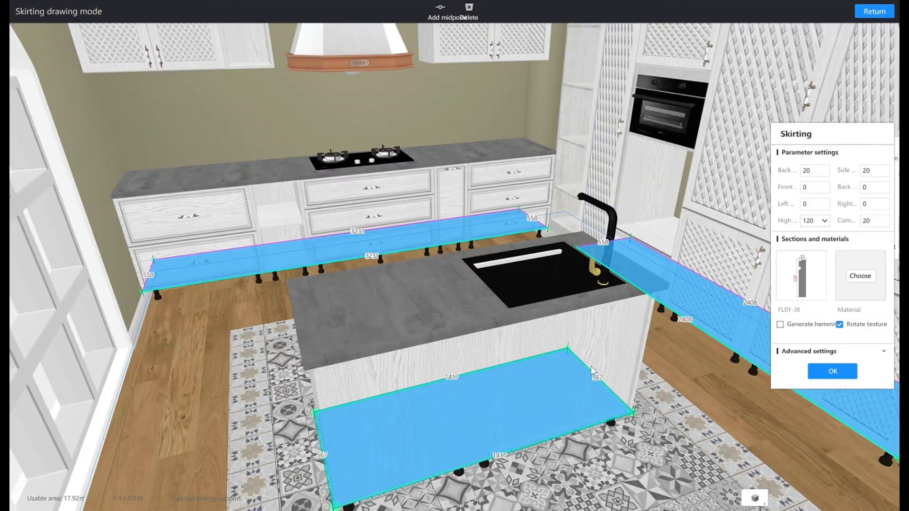
# Assign a white material from the solid wood library to the skirting and generate it under the cabinets and island.
pyautogui.click(861, 277)
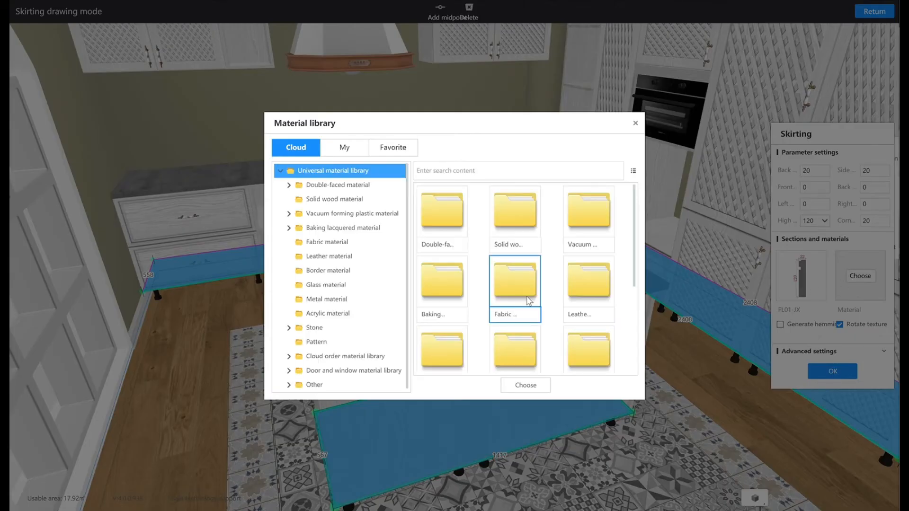
pyautogui.click(355, 199)
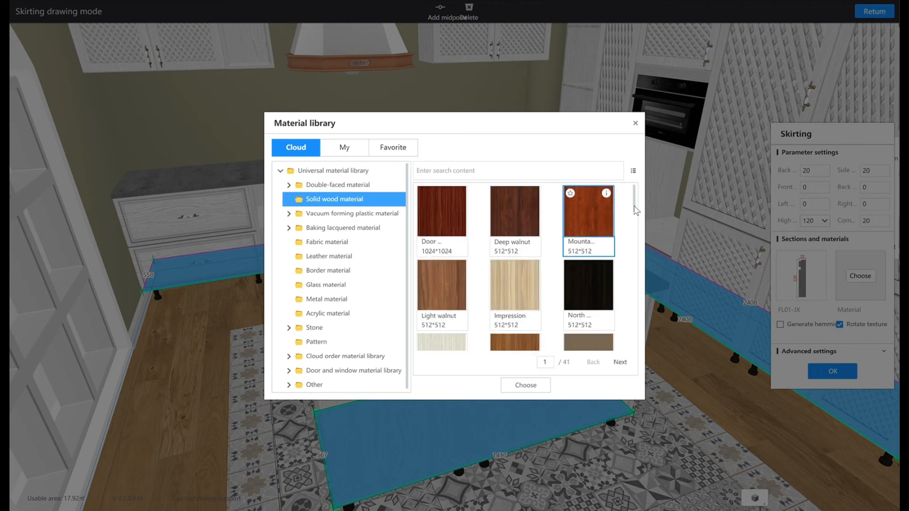
pyautogui.scroll(-2, 635, 248)
pyautogui.scroll(-5, 633, 247)
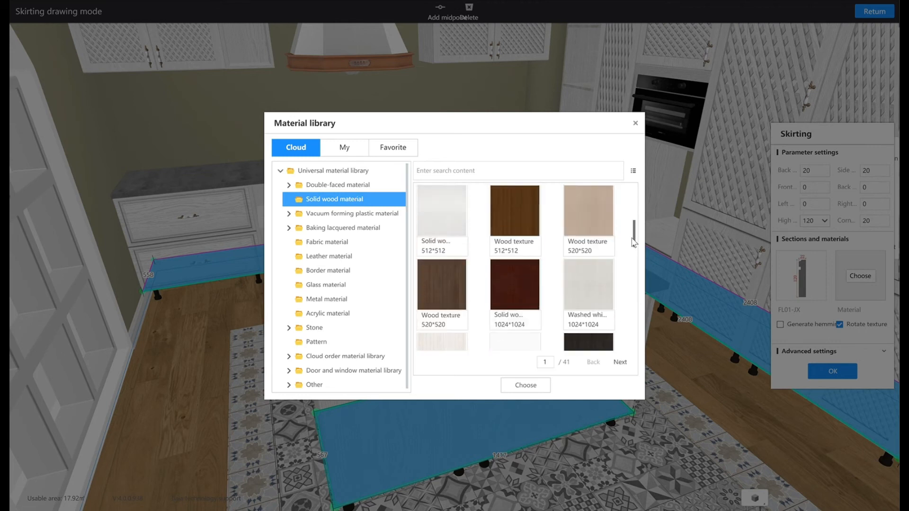
pyautogui.moveTo(629, 283)
pyautogui.mouseDown()
pyautogui.moveTo(626, 351)
pyautogui.moveTo(625, 273)
pyautogui.mouseUp()
pyautogui.scroll(-3, 625, 277)
pyautogui.click(442, 265)
pyautogui.click(526, 385)
pyautogui.click(832, 371)
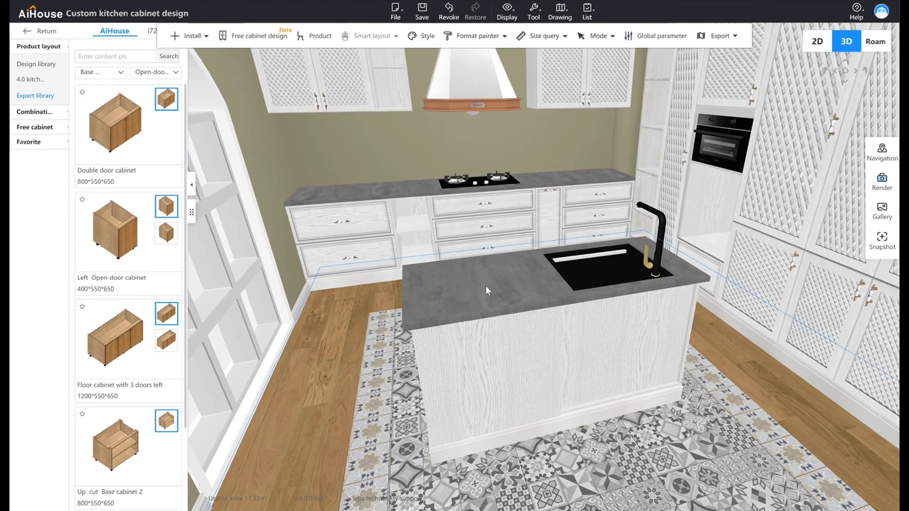
# Open advanced countertop drawing for the island countertop, examine its outline and front edge, and leave without generating.
pyautogui.click(492, 294)
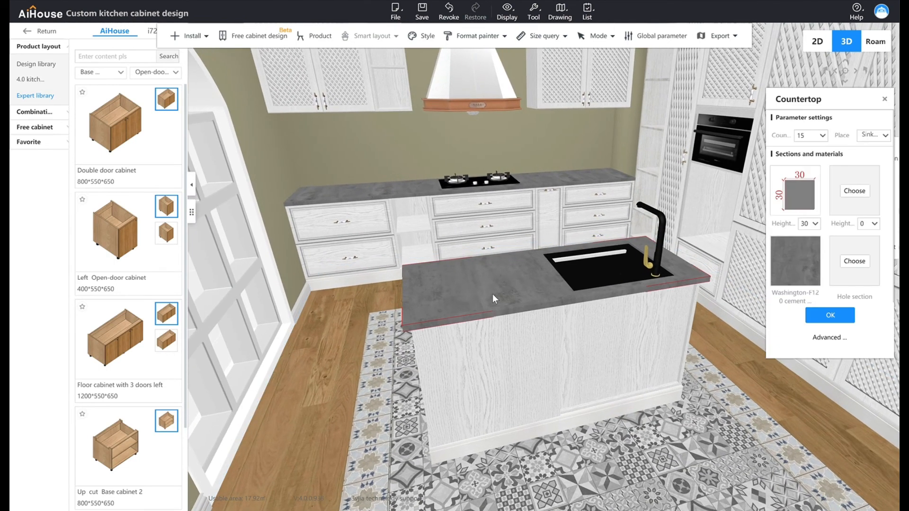
pyautogui.click(189, 35)
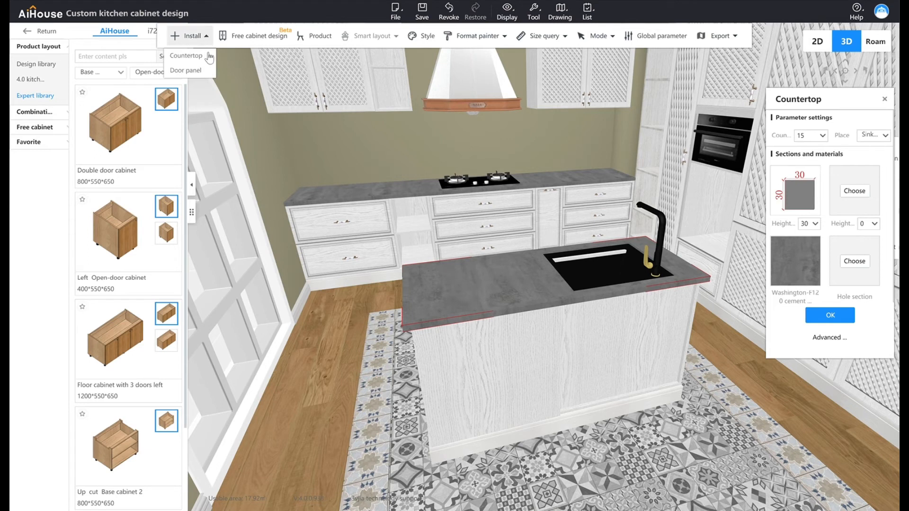
pyautogui.moveTo(186, 56)
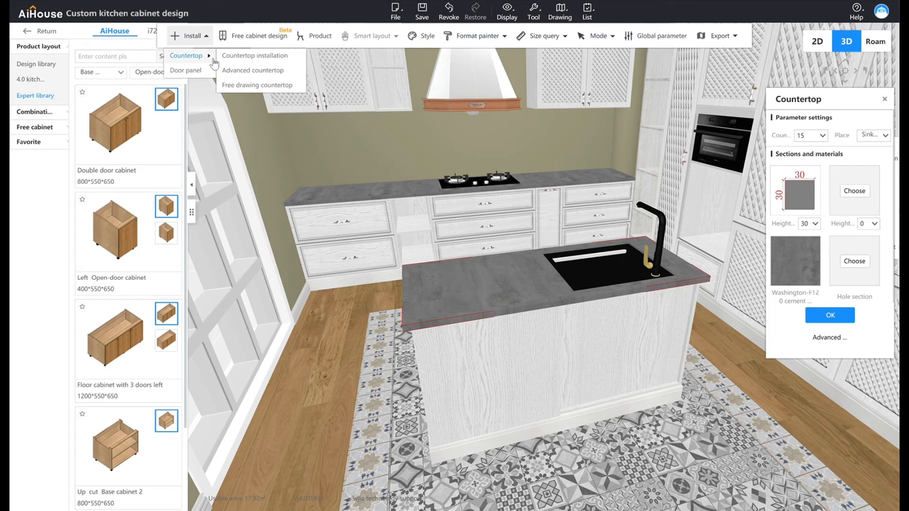
pyautogui.click(246, 71)
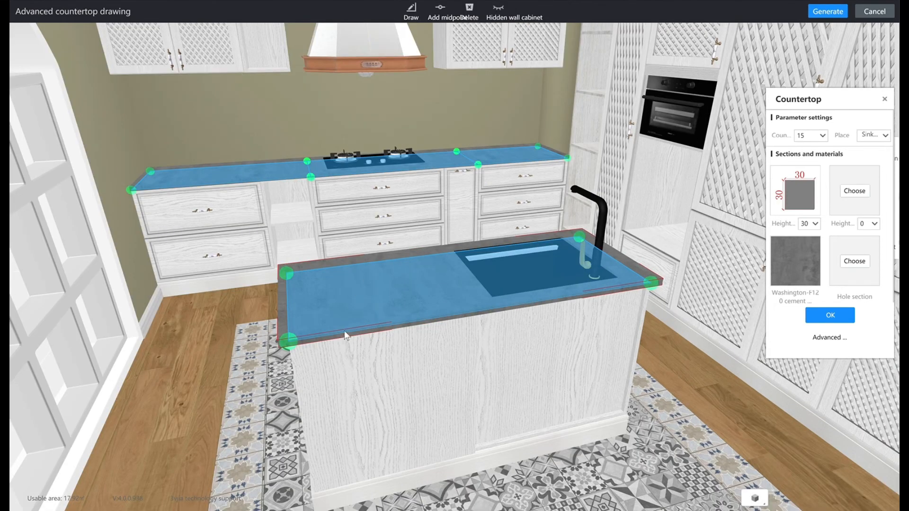
pyautogui.moveTo(372, 320); pyautogui.dragTo(436, 405, button='middle')
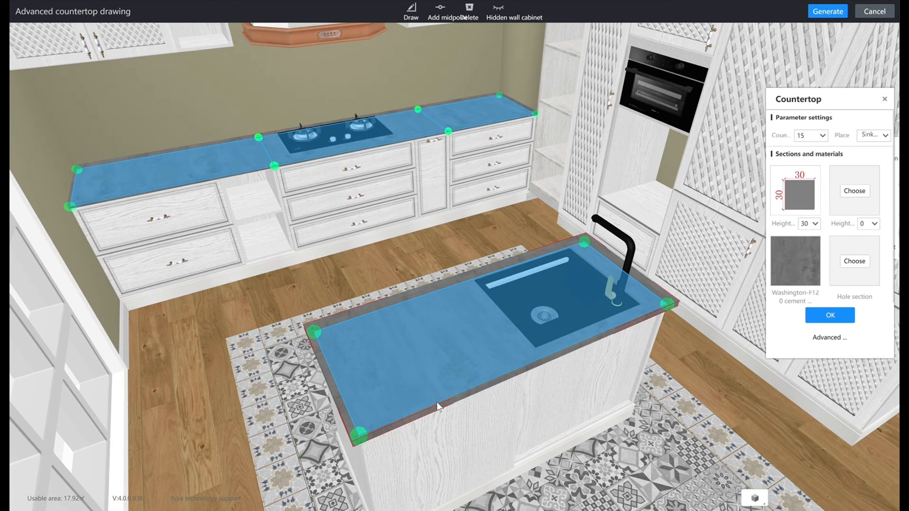
pyautogui.click(436, 402)
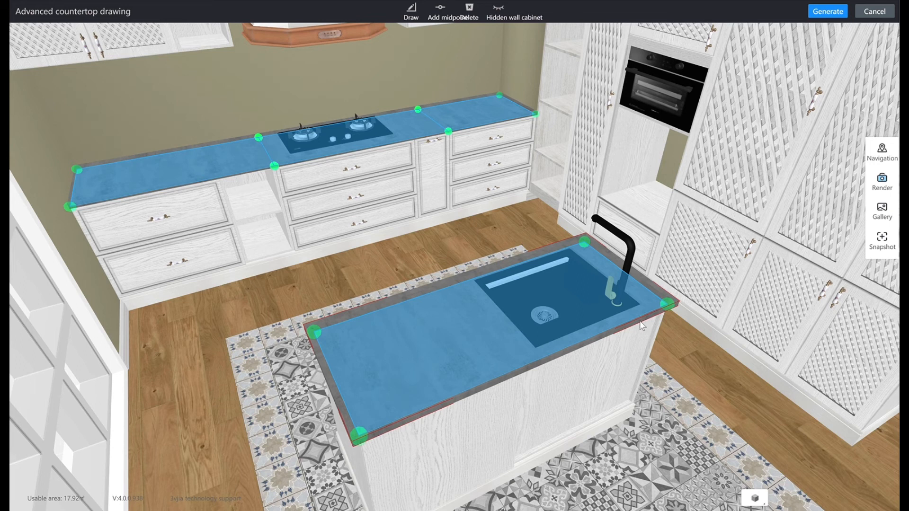
pyautogui.click(885, 15)
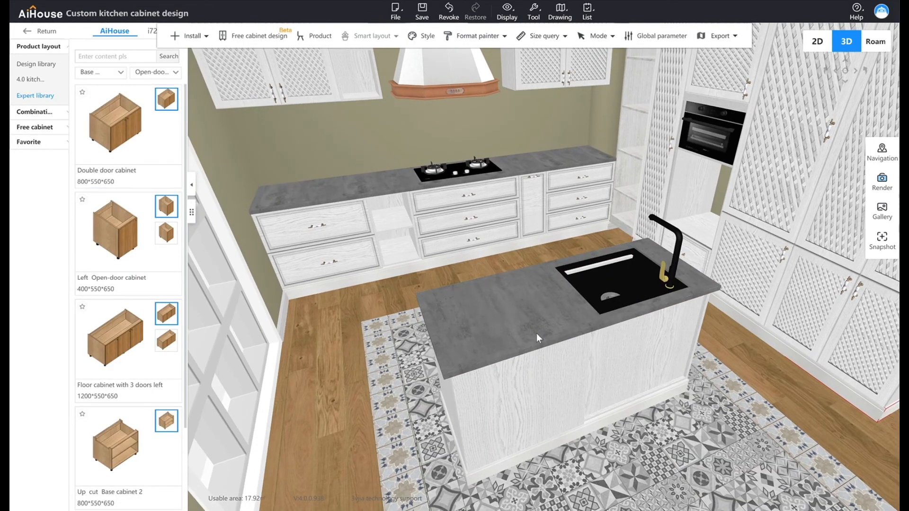
# Try to replace the open-door handles with the gold straight Lanqi handle from the POIGNEES favorites, with batch editing enabled.
pyautogui.click(187, 36)
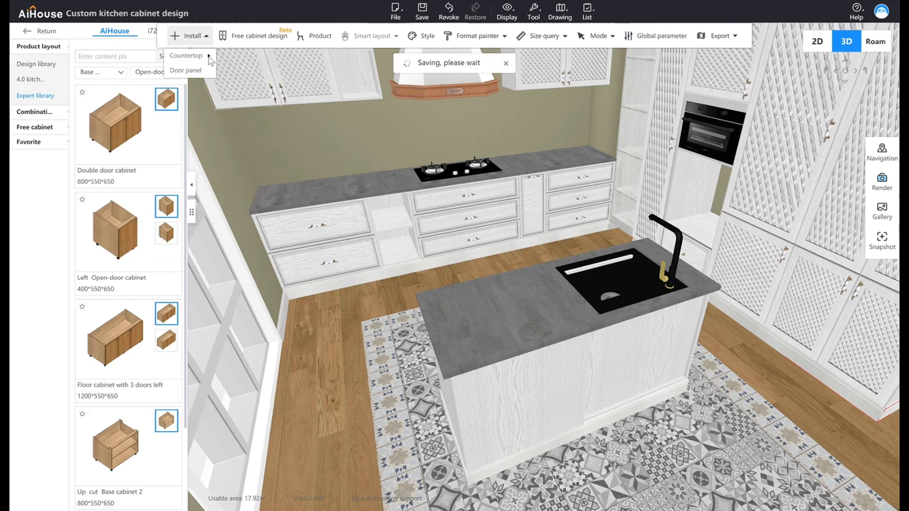
pyautogui.moveTo(446, 40)
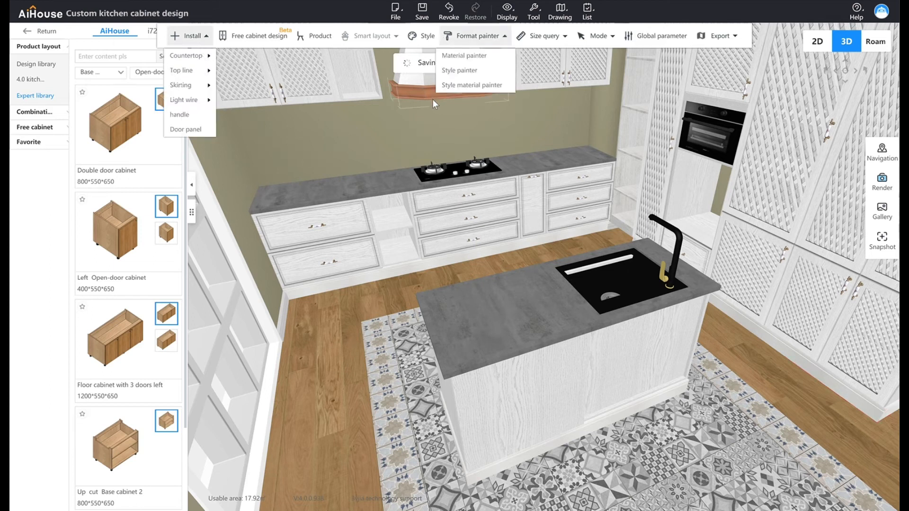
pyautogui.click(402, 190)
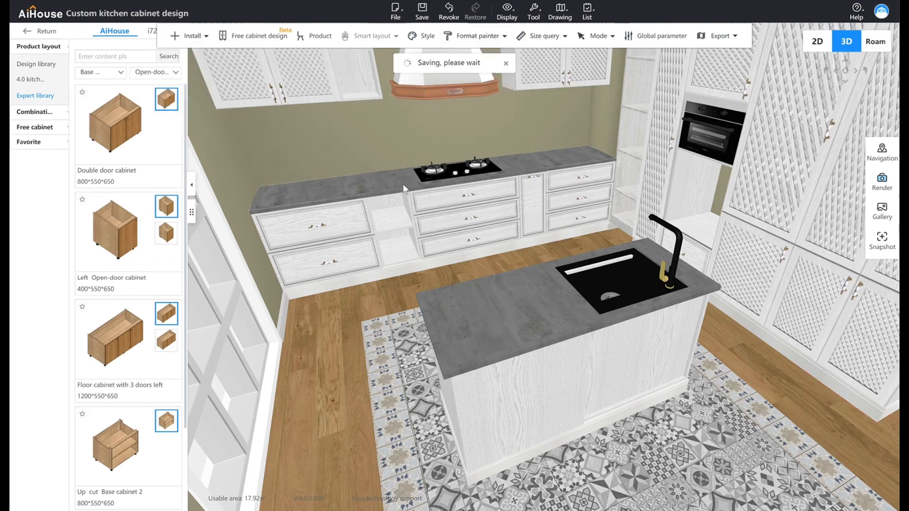
pyautogui.moveTo(205, 37)
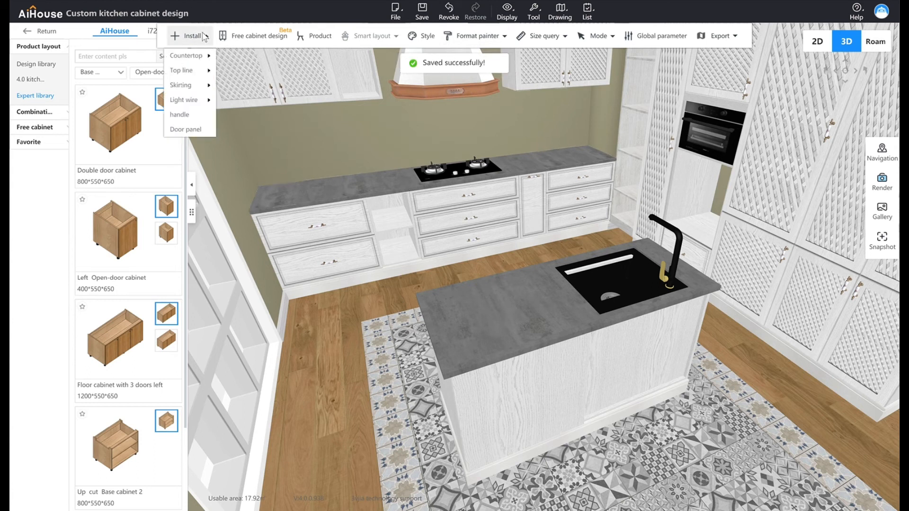
pyautogui.click(180, 115)
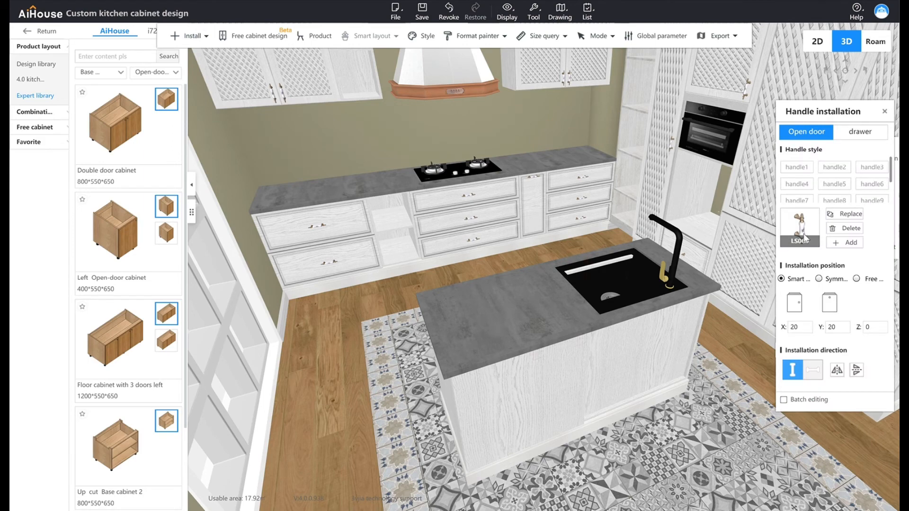
pyautogui.click(840, 217)
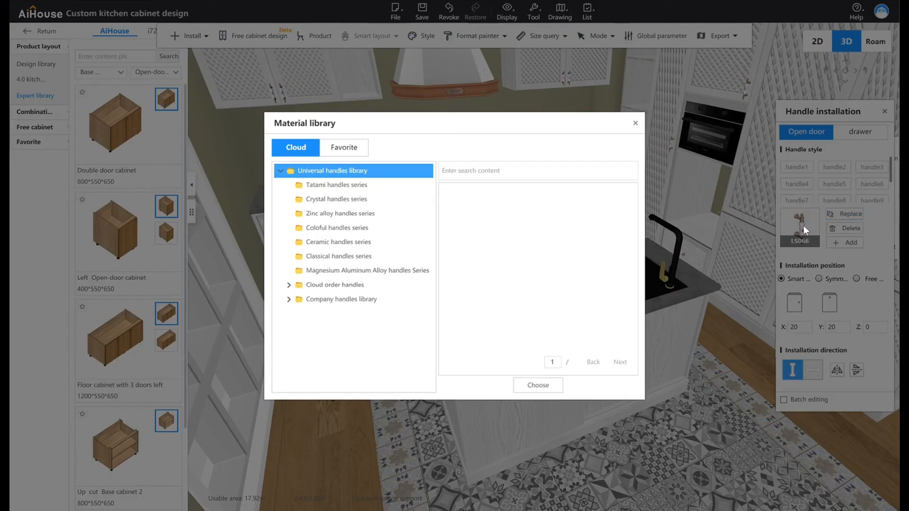
pyautogui.click(342, 148)
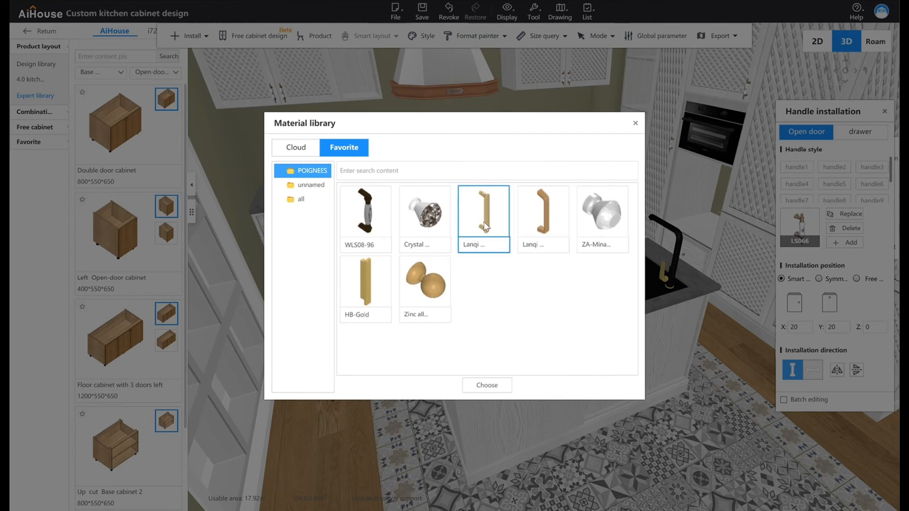
pyautogui.click(487, 384)
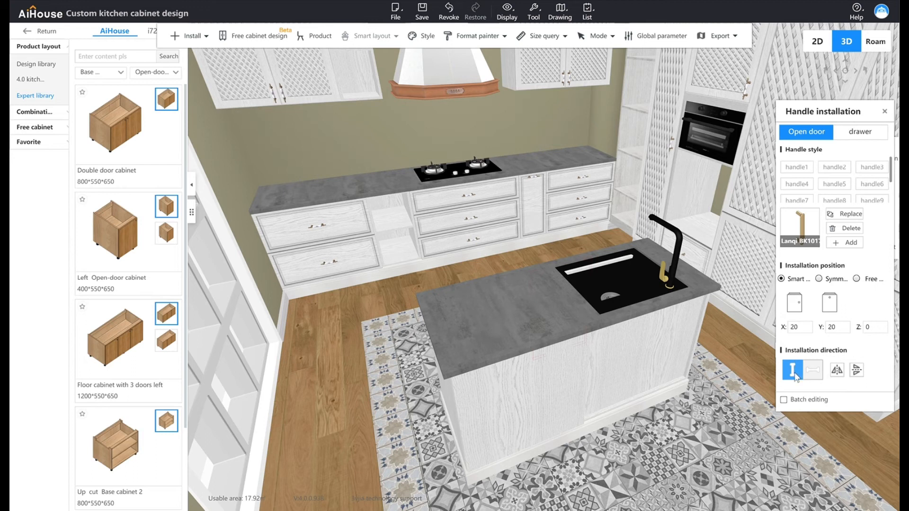
pyautogui.click(786, 401)
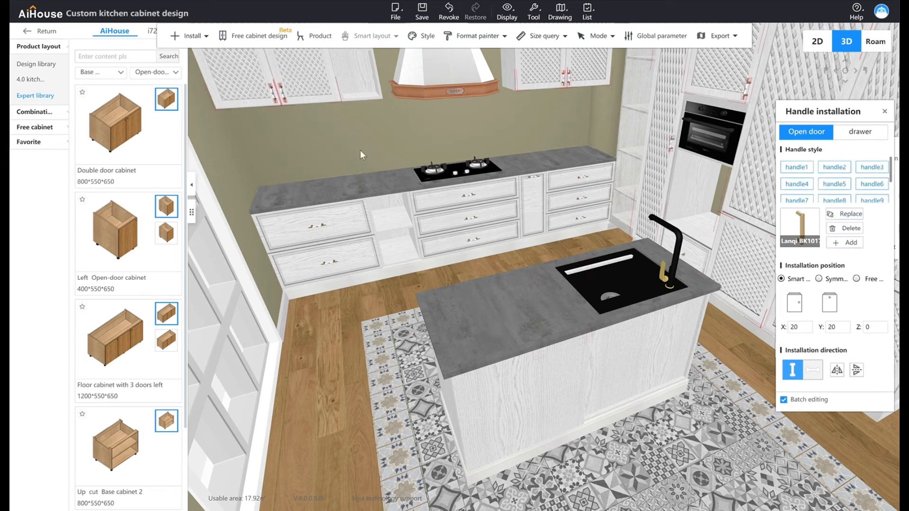
pyautogui.click(885, 111)
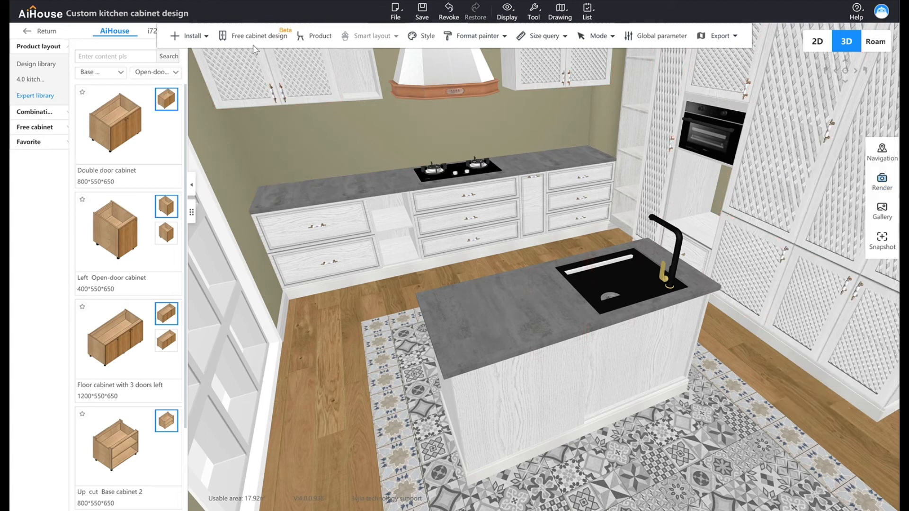
# Open free drawing mode for countertops, look at the kitchen plan, and return to the 3D view.
pyautogui.click(189, 35)
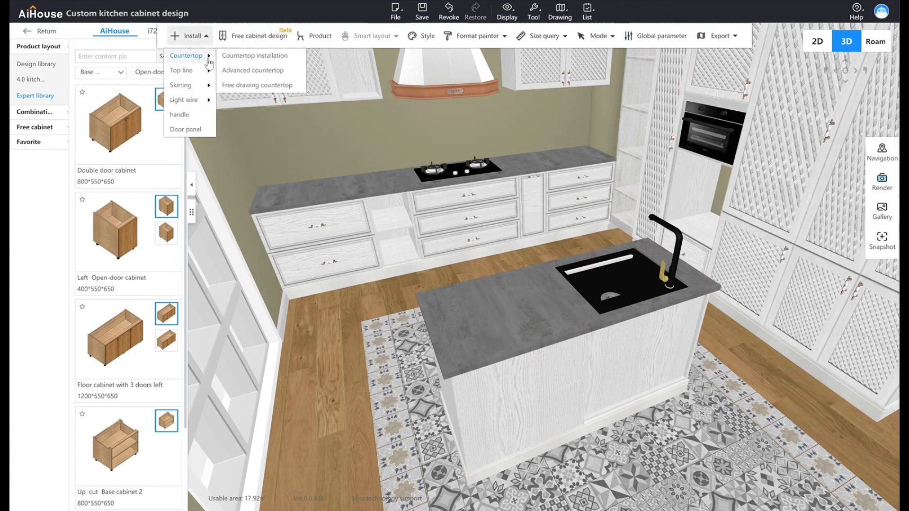
pyautogui.click(299, 85)
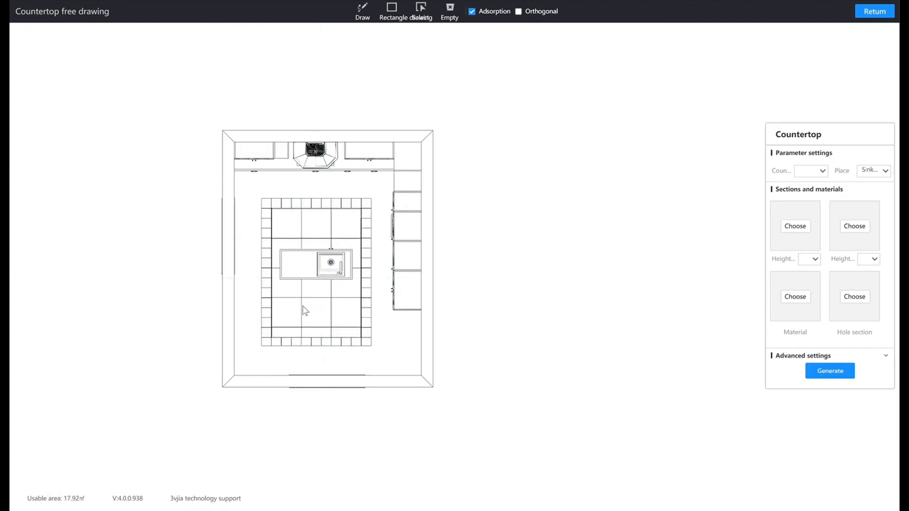
pyautogui.click(874, 11)
pyautogui.scroll(10, 508, 269)
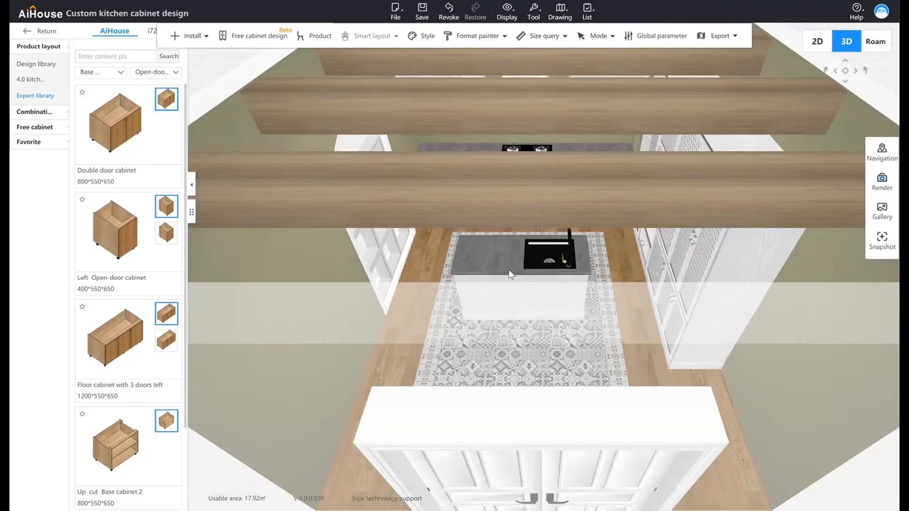
pyautogui.scroll(-10, 509, 269)
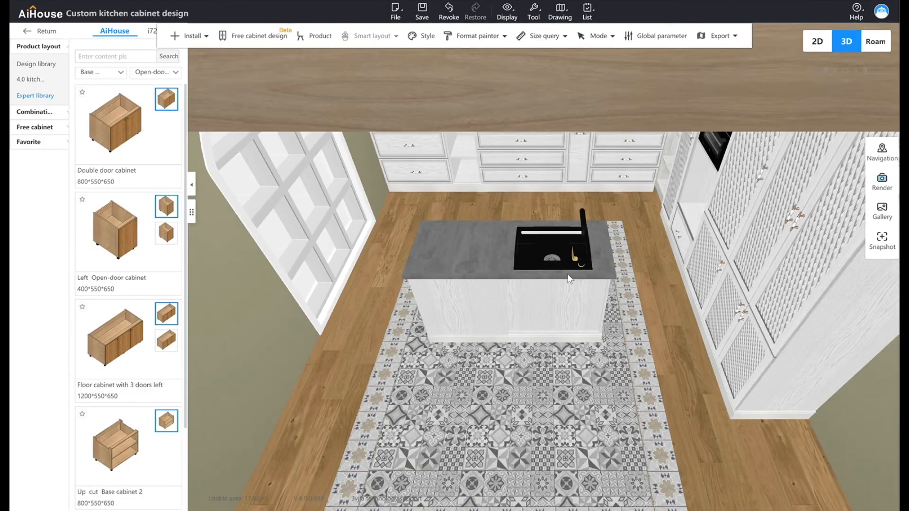
pyautogui.moveTo(568, 273); pyautogui.dragTo(568, 273, button='right')
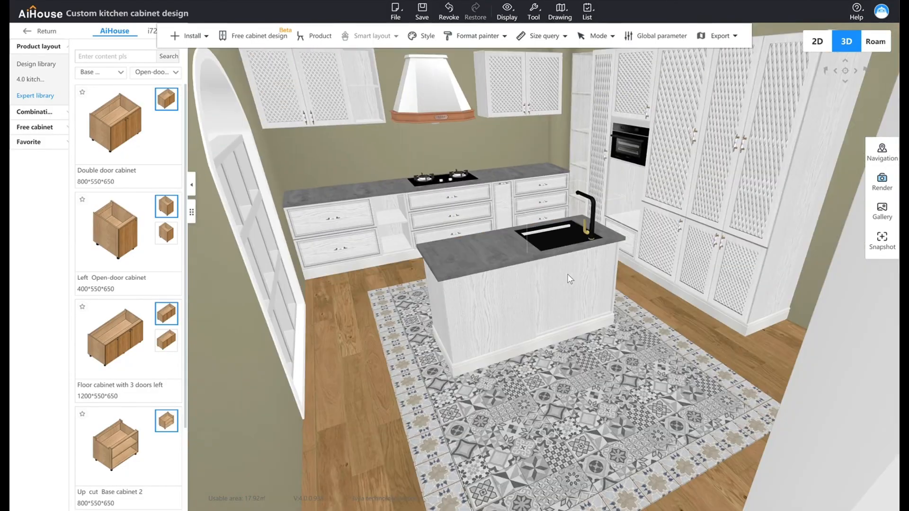
pyautogui.scroll(4, 567, 274)
pyautogui.click(204, 37)
pyautogui.moveTo(186, 55)
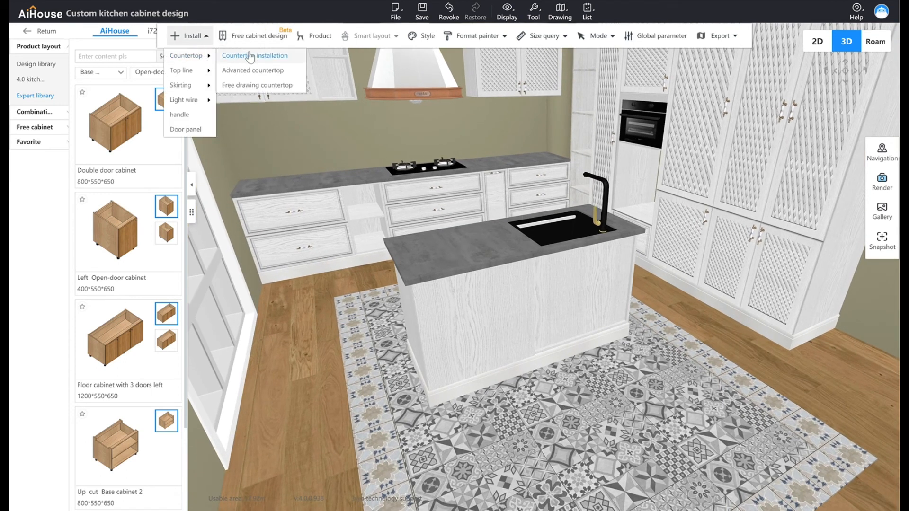
pyautogui.click(251, 55)
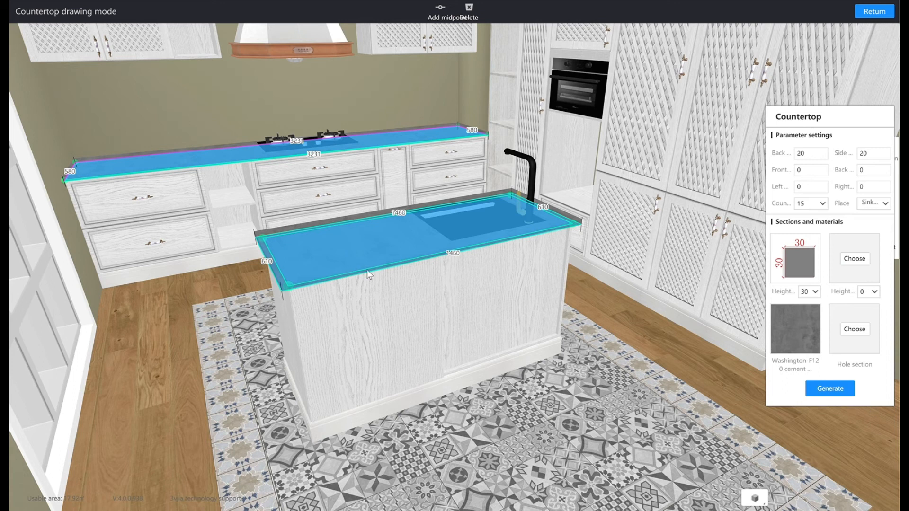
pyautogui.click(381, 270)
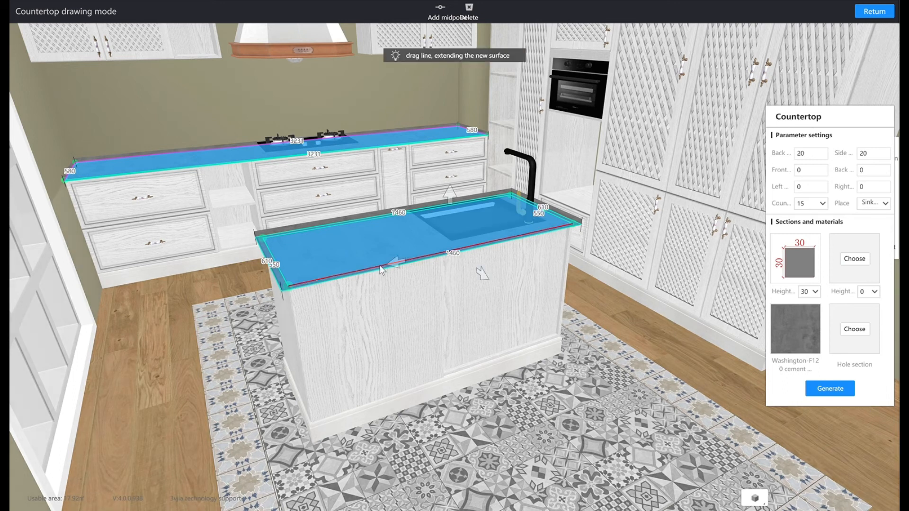
pyautogui.click(382, 269)
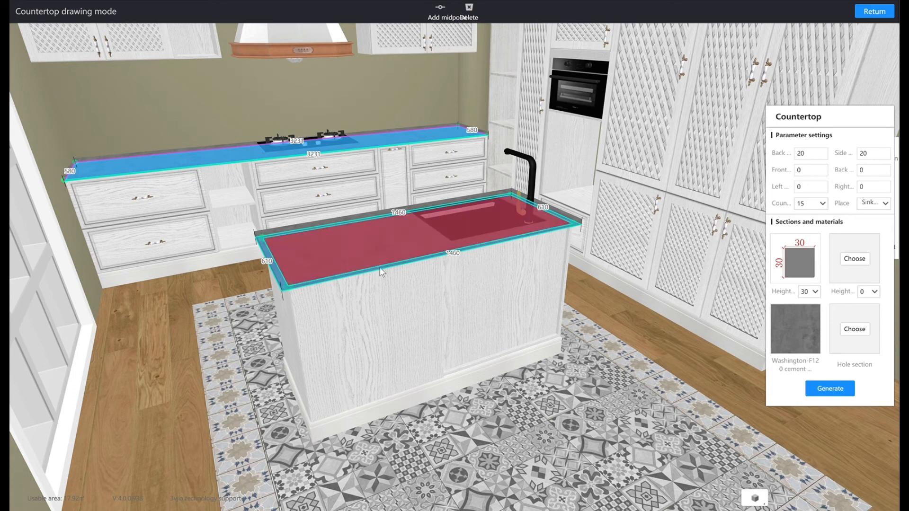
pyautogui.click(380, 270)
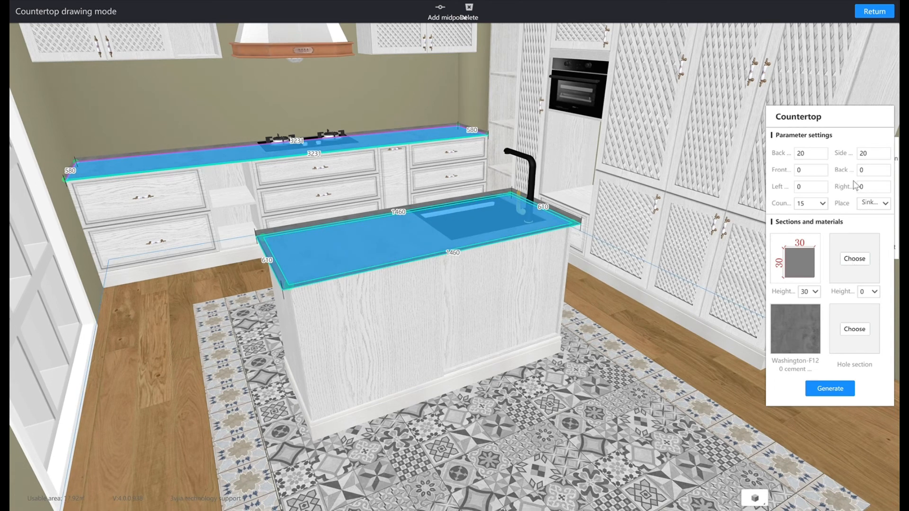
pyautogui.click(874, 11)
# Reopen countertop drawing mode and extend the island countertop's outline outward over the tiled floor by moving both front corners.
pyautogui.click(465, 254)
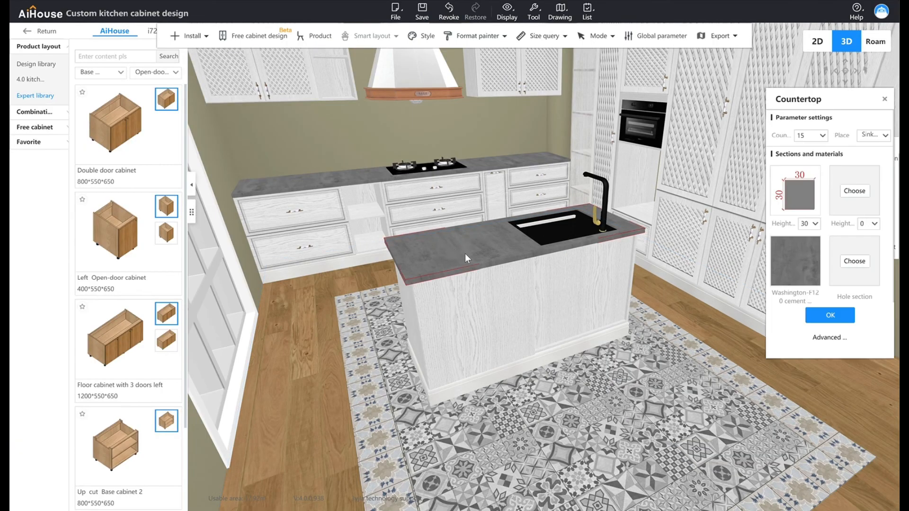
pyautogui.click(190, 36)
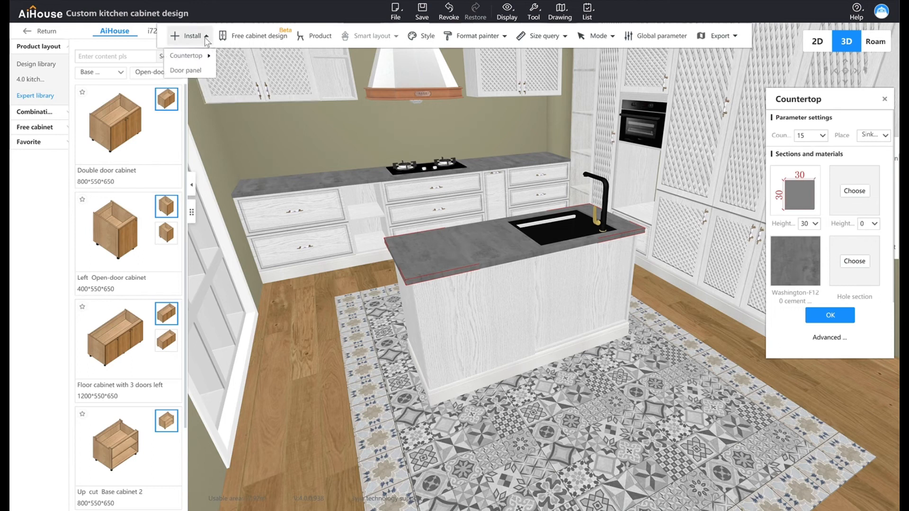
pyautogui.moveTo(187, 56)
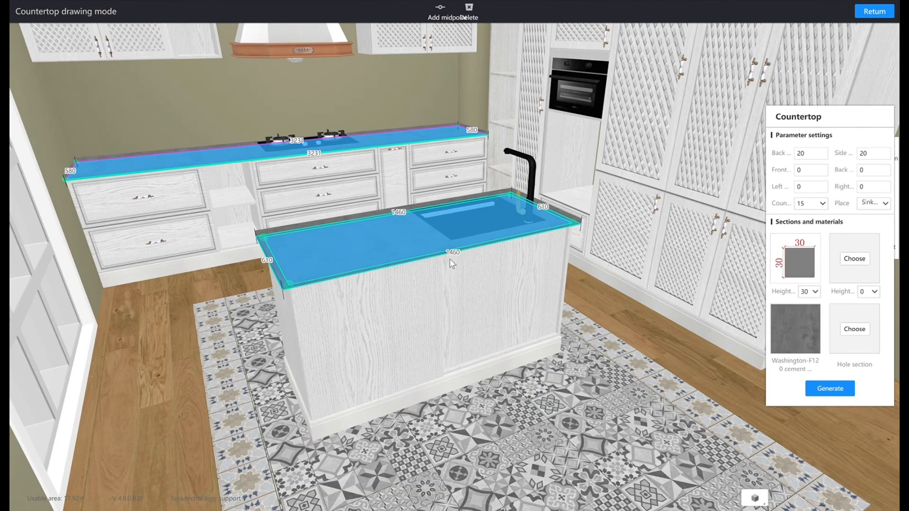
pyautogui.click(445, 250)
pyautogui.moveTo(439, 281); pyautogui.dragTo(485, 316)
pyautogui.click(513, 261)
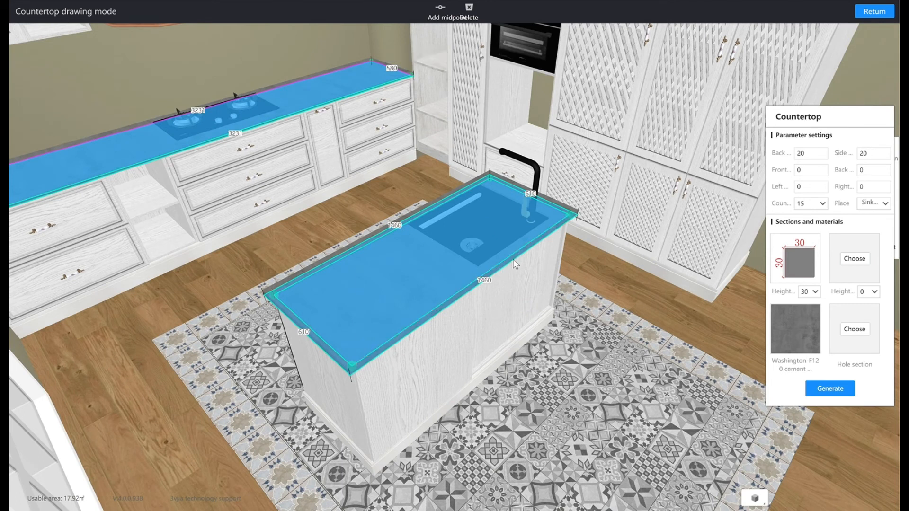
pyautogui.click(551, 230)
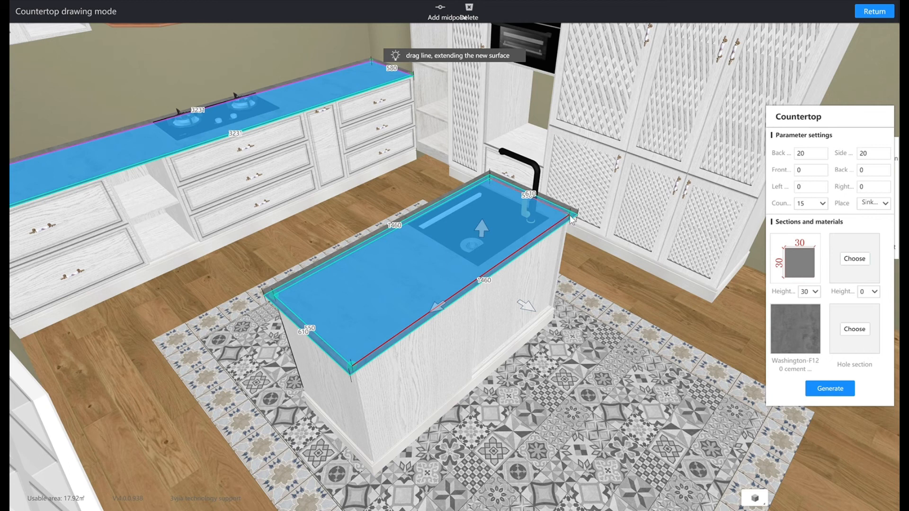
pyautogui.moveTo(572, 215); pyautogui.dragTo(751, 299)
pyautogui.moveTo(354, 369); pyautogui.dragTo(509, 501)
# Move the island outline's uneven front corner outward until both sides are 1520 mm long, and generate the enlarged countertop.
pyautogui.scroll(-5, 519, 428)
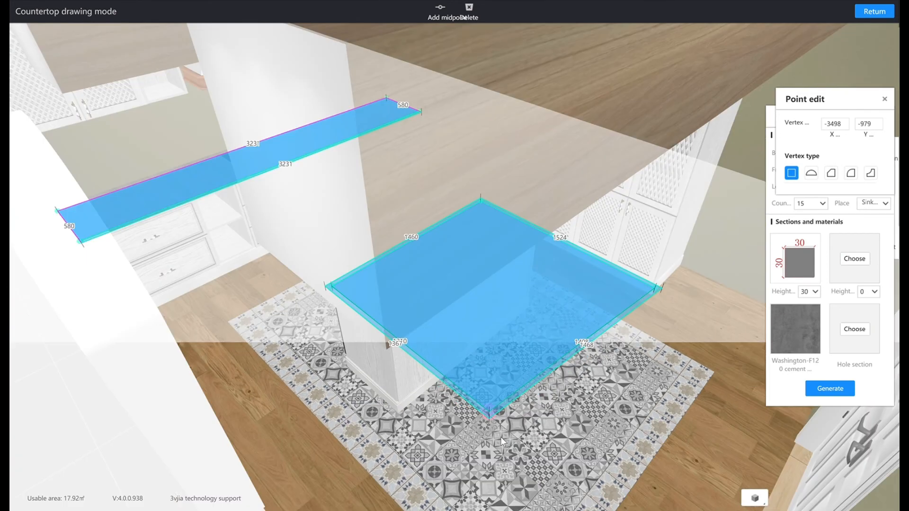
pyautogui.scroll(5, 501, 455)
pyautogui.scroll(-1, 502, 460)
pyautogui.moveTo(504, 458); pyautogui.dragTo(585, 448, button='right')
pyautogui.scroll(-3, 585, 448)
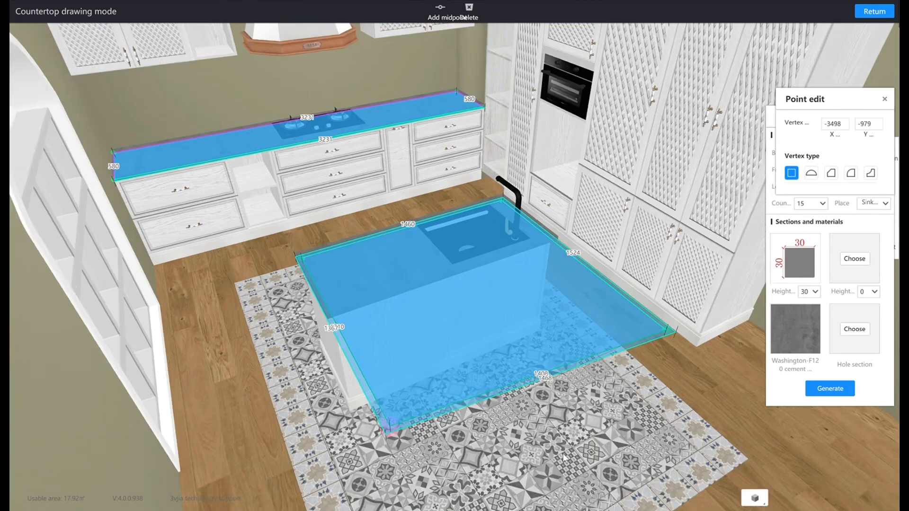
pyautogui.scroll(1, 392, 435)
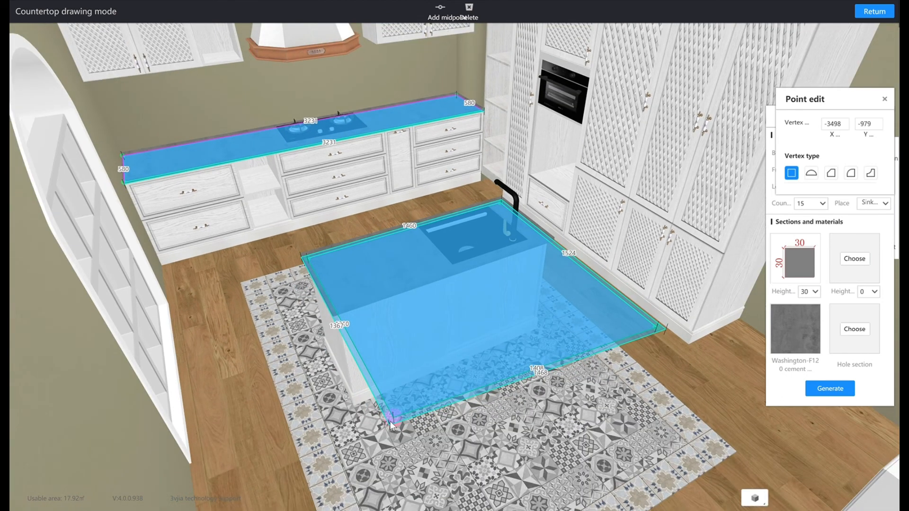
pyautogui.moveTo(393, 424); pyautogui.dragTo(397, 432)
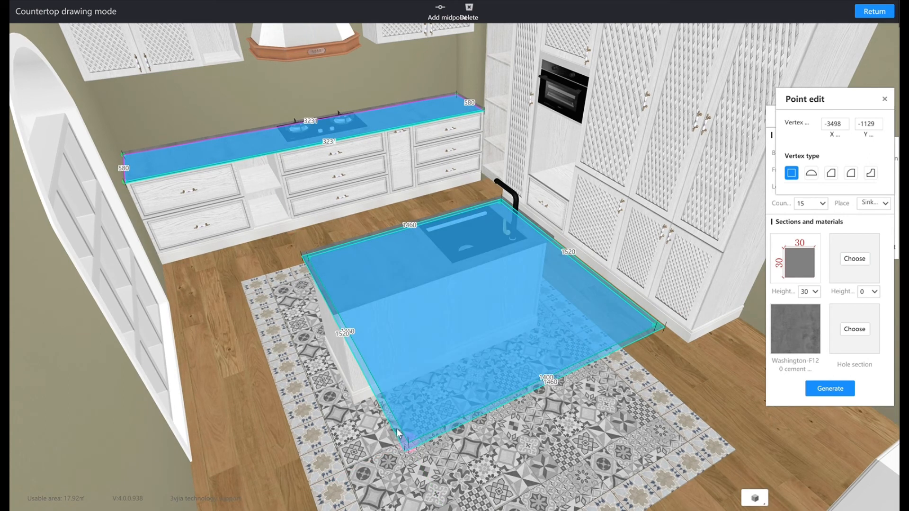
pyautogui.moveTo(574, 453); pyautogui.dragTo(578, 449)
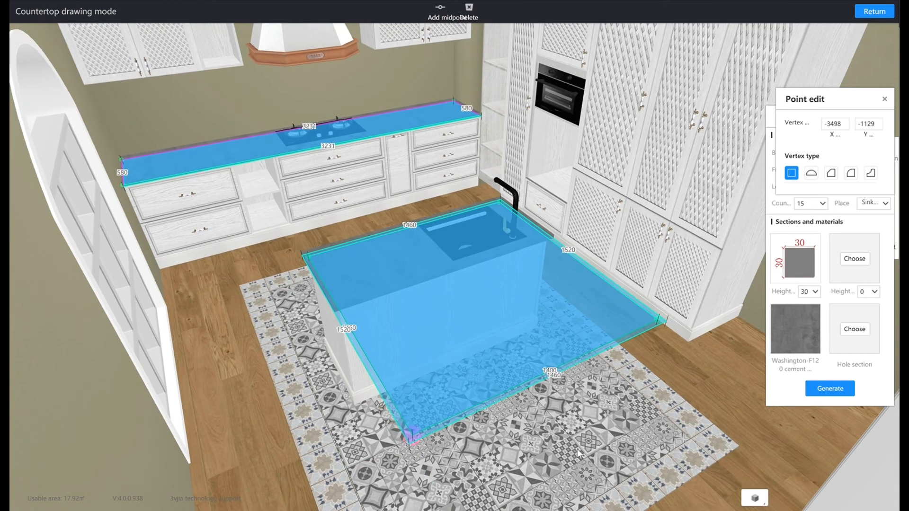
pyautogui.click(500, 396)
pyautogui.moveTo(501, 395); pyautogui.dragTo(526, 388)
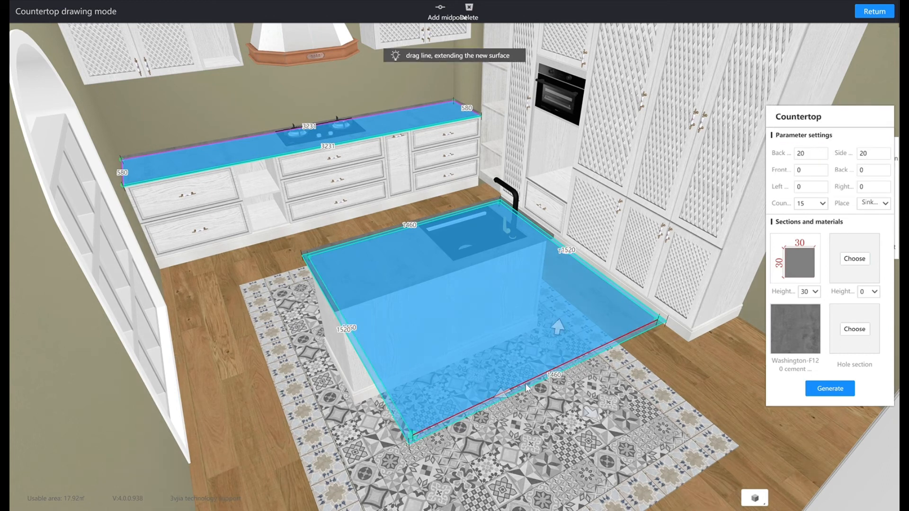
pyautogui.click(822, 389)
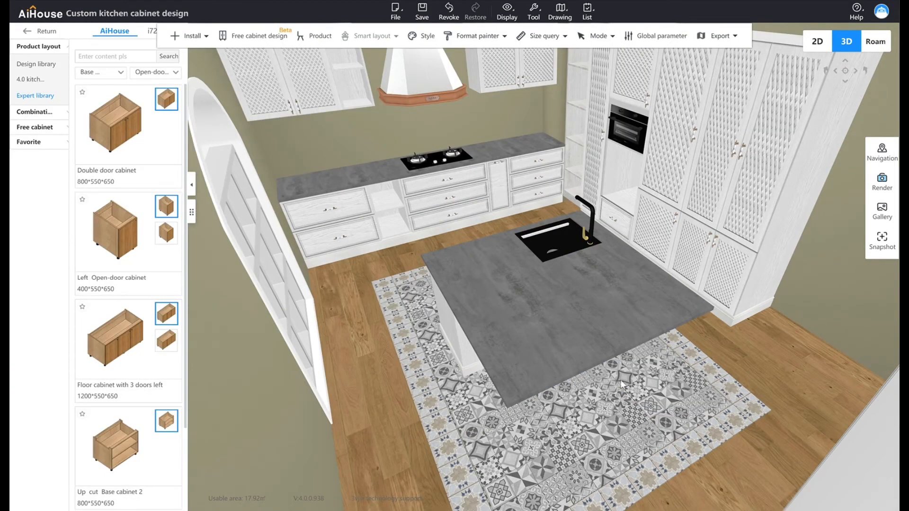
# Create a side countertop down to the floor along the island's extended edge, and delete it again.
pyautogui.click(596, 354)
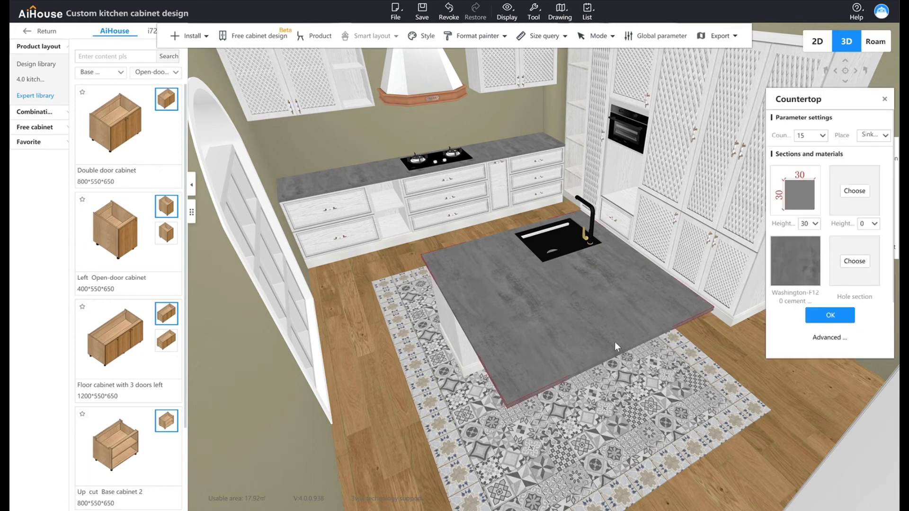
pyautogui.rightClick(615, 342)
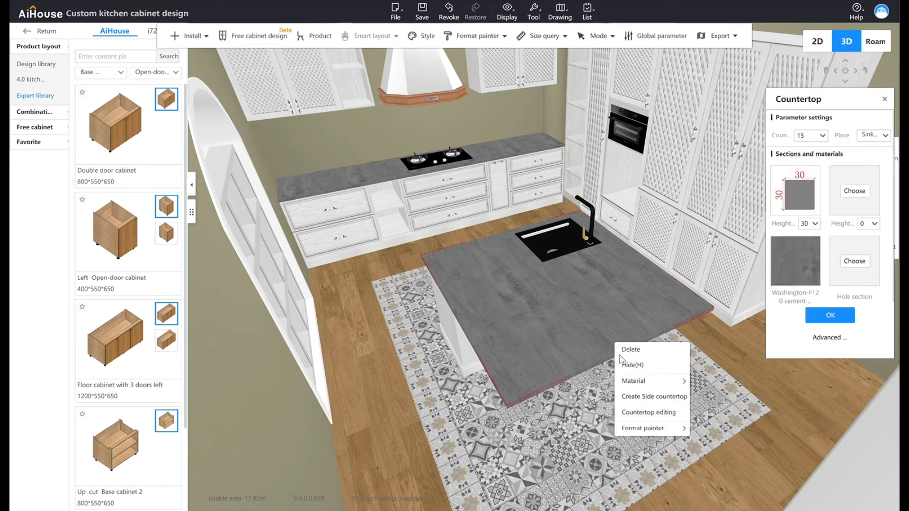
pyautogui.click(653, 397)
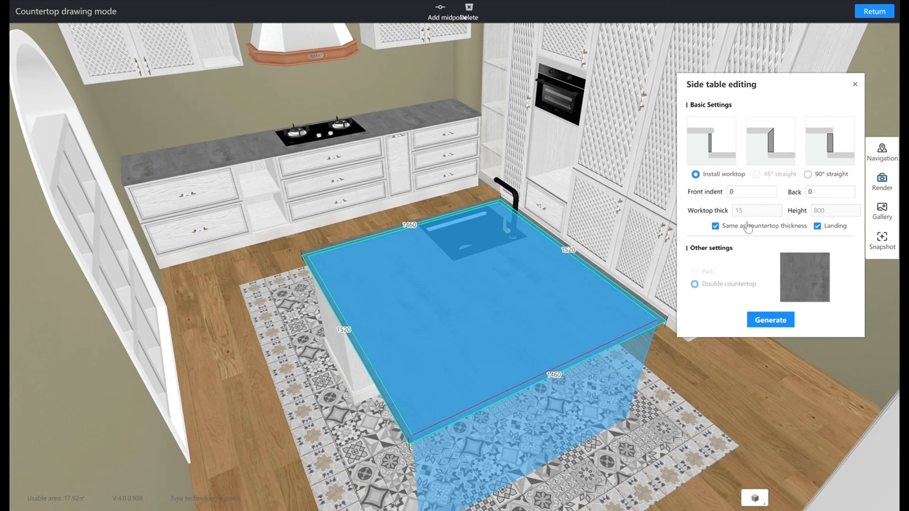
pyautogui.click(770, 320)
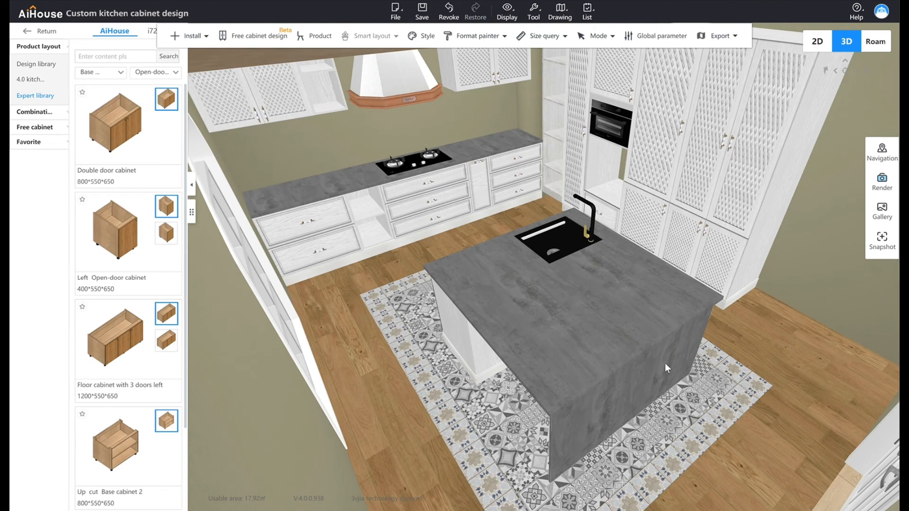
pyautogui.rightClick(675, 356)
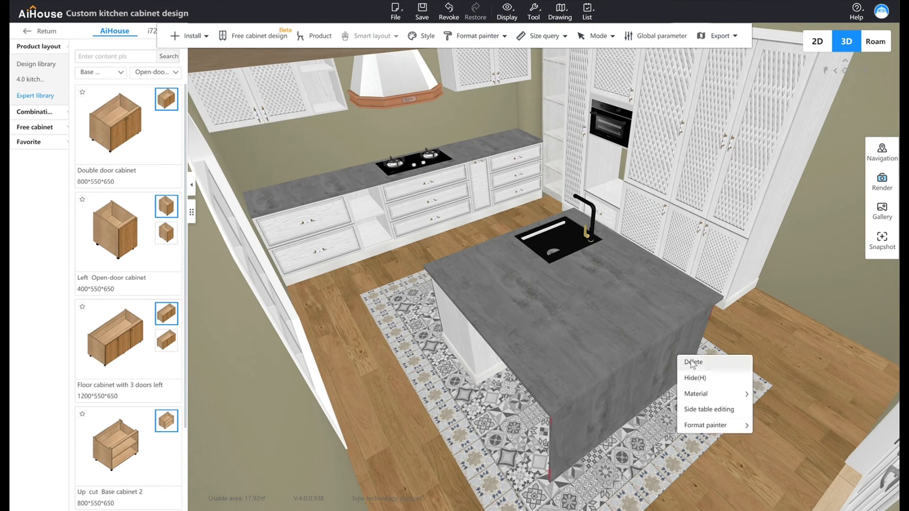
pyautogui.click(693, 363)
# Generate a side countertop on the island's extended front edge with Install worktop, zero indents, matching countertop thickness and Landing enabled.
pyautogui.click(675, 332)
pyautogui.rightClick(676, 333)
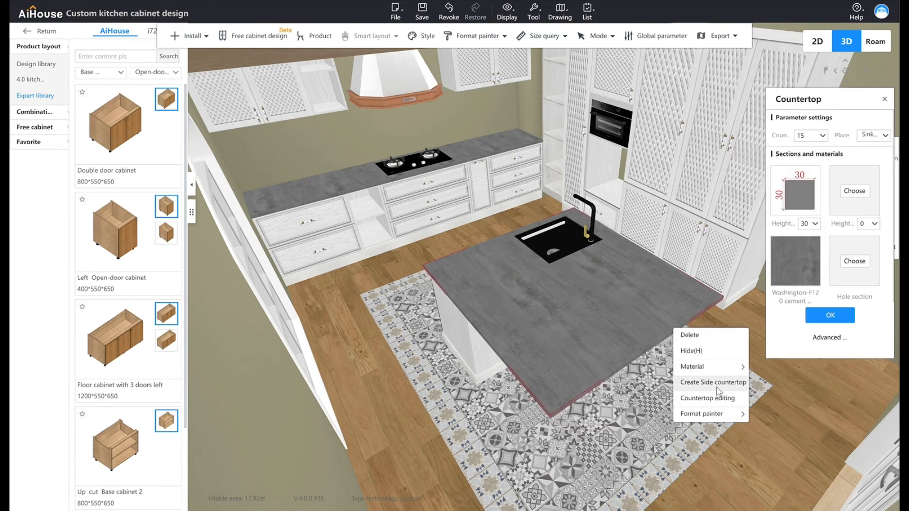
pyautogui.click(712, 397)
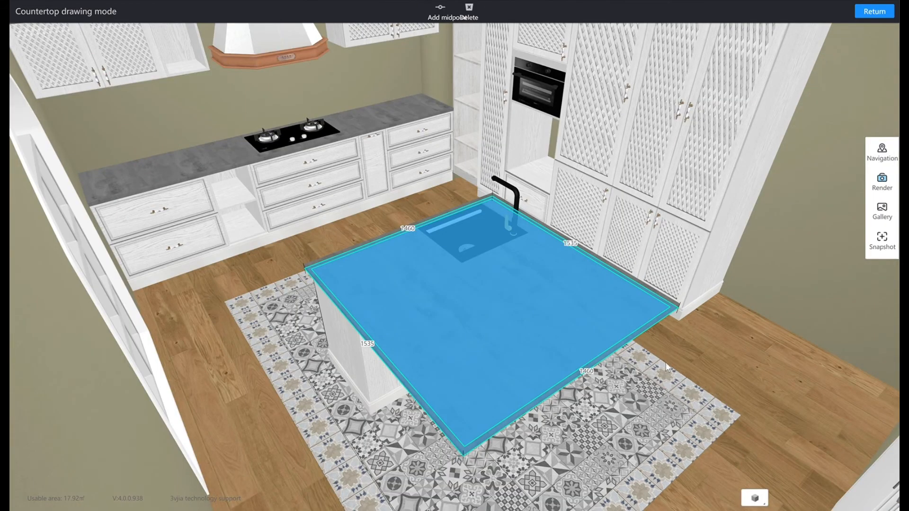
pyautogui.click(646, 323)
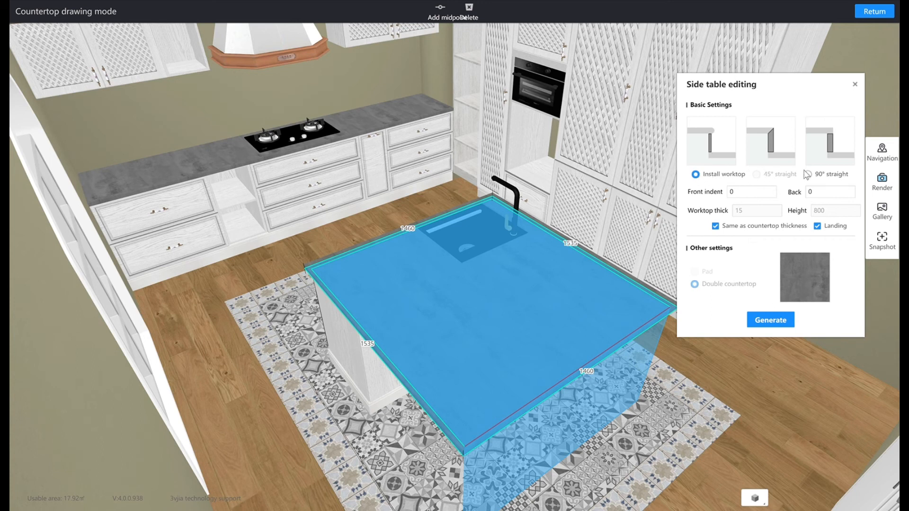
pyautogui.moveTo(664, 394)
pyautogui.mouseDown()
pyautogui.moveTo(650, 374)
pyautogui.moveTo(650, 390)
pyautogui.mouseUp()
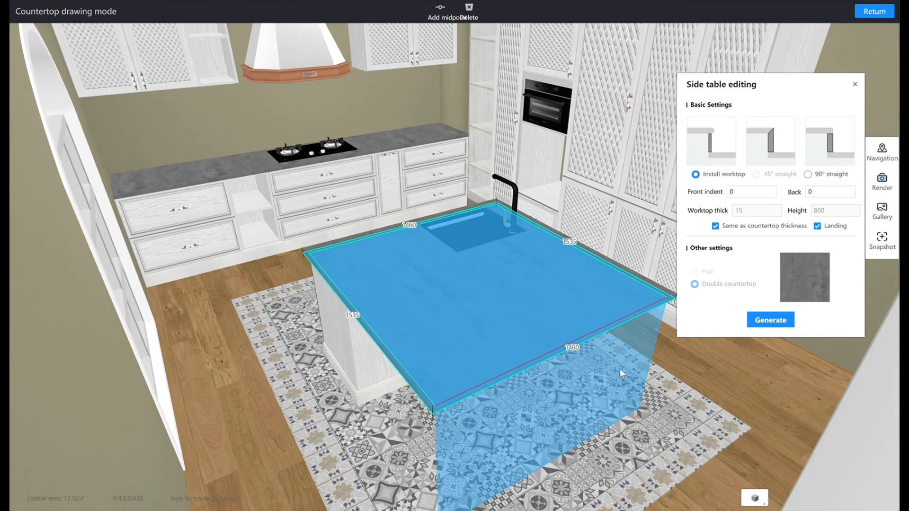
pyautogui.click(771, 320)
pyautogui.moveTo(683, 364); pyautogui.dragTo(610, 363)
pyautogui.scroll(5, 715, 425)
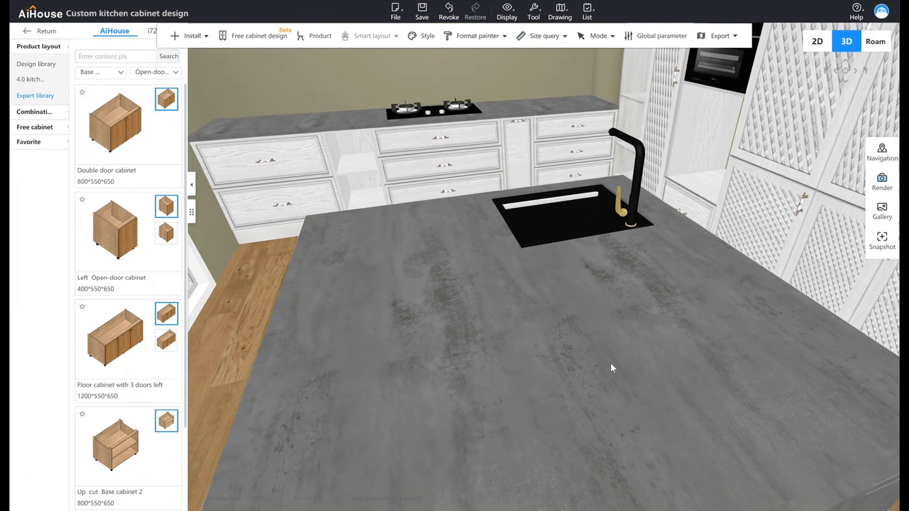
pyautogui.scroll(-5, 610, 362)
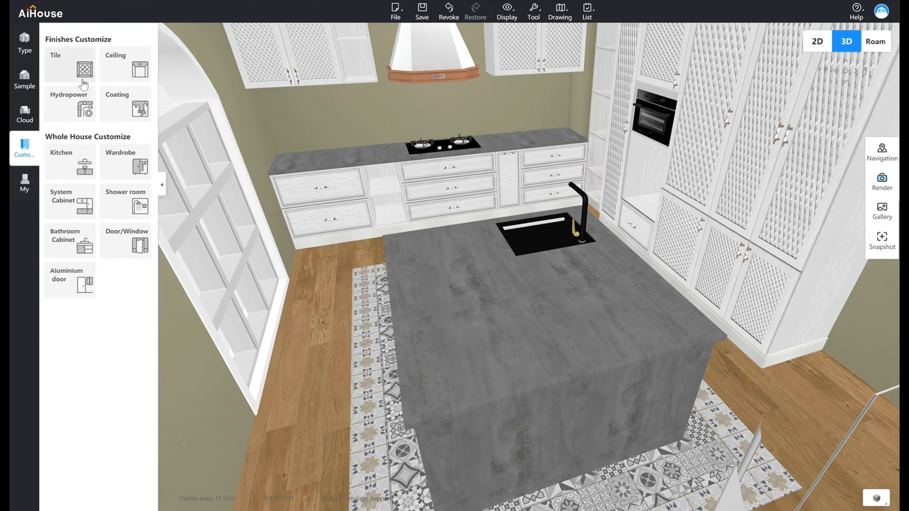
# Open tile customization for the stove wall and draw a rectangle about 1088 × 720 mm below the wall cabinets on the hood's left.
pyautogui.click(71, 164)
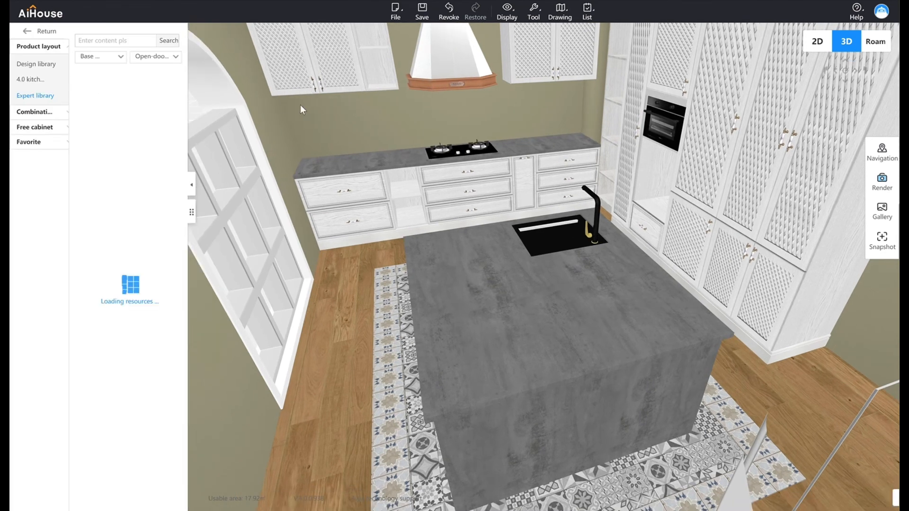
pyautogui.click(330, 132)
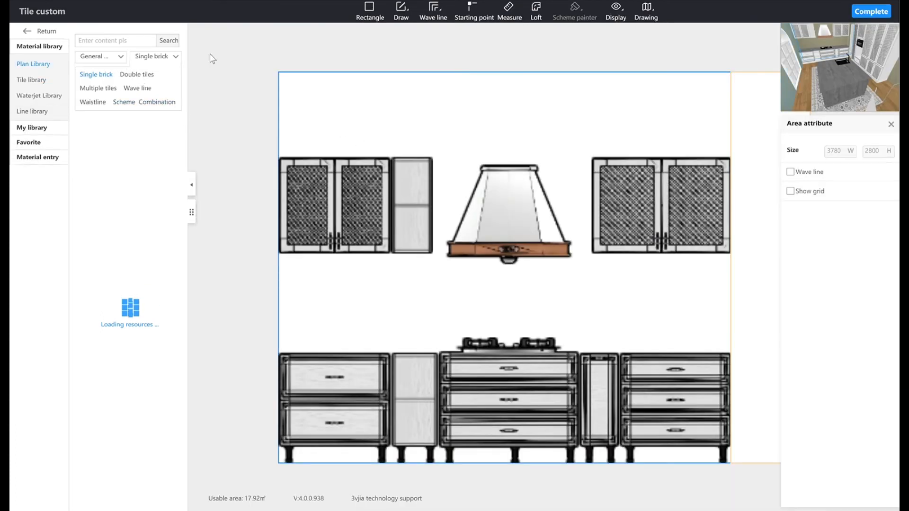
pyautogui.click(369, 11)
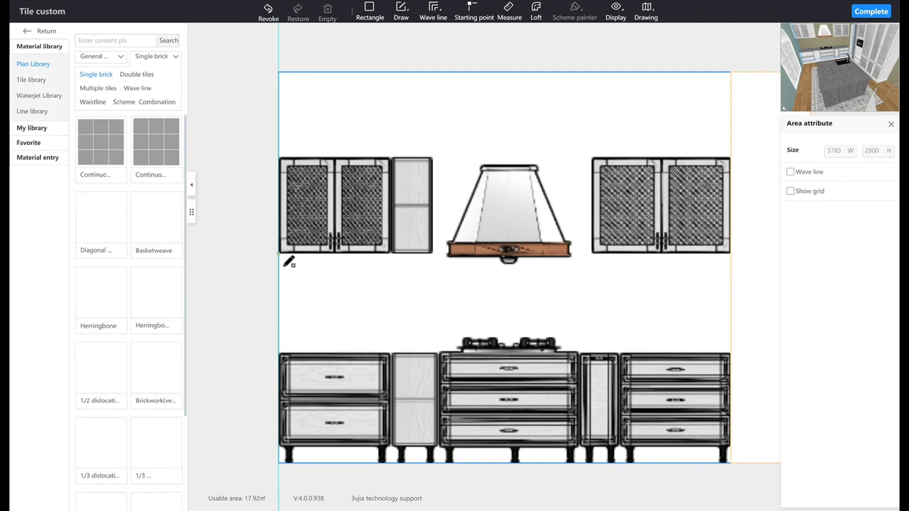
pyautogui.click(280, 254)
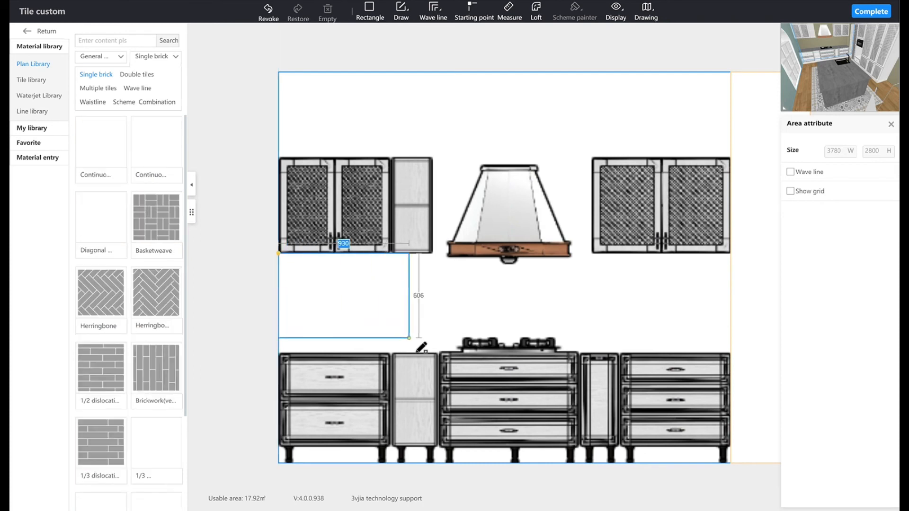
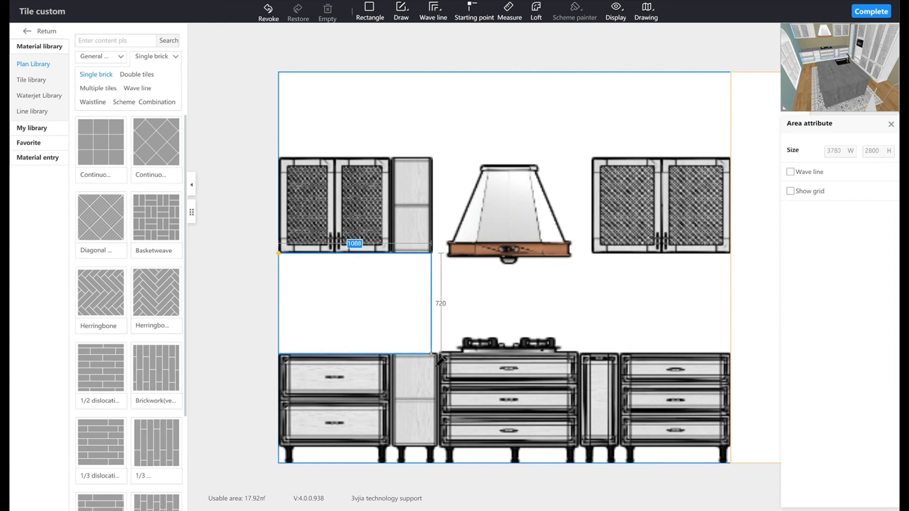
pyautogui.click(441, 361)
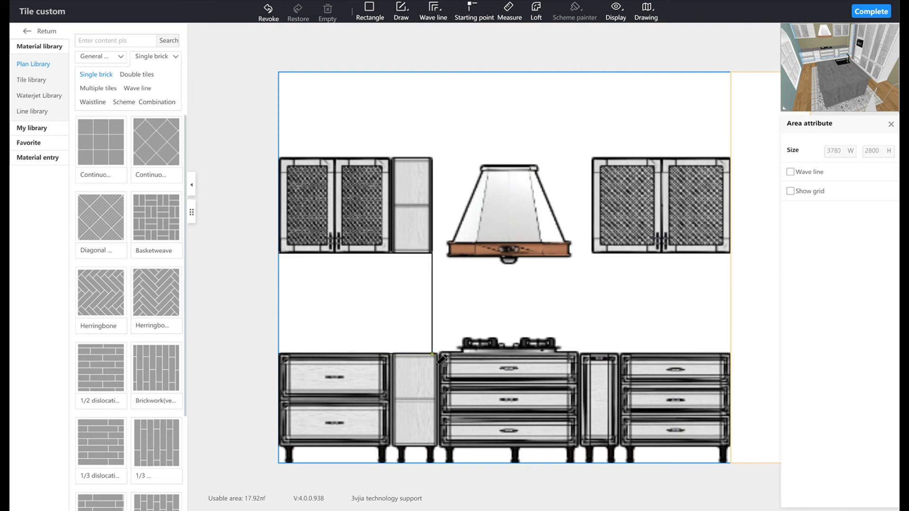
# Draw adjoining backsplash rectangles: about 1144 × 716 mm behind the stove, and another below the right wall cabinets to the wall's edge.
pyautogui.click(433, 254)
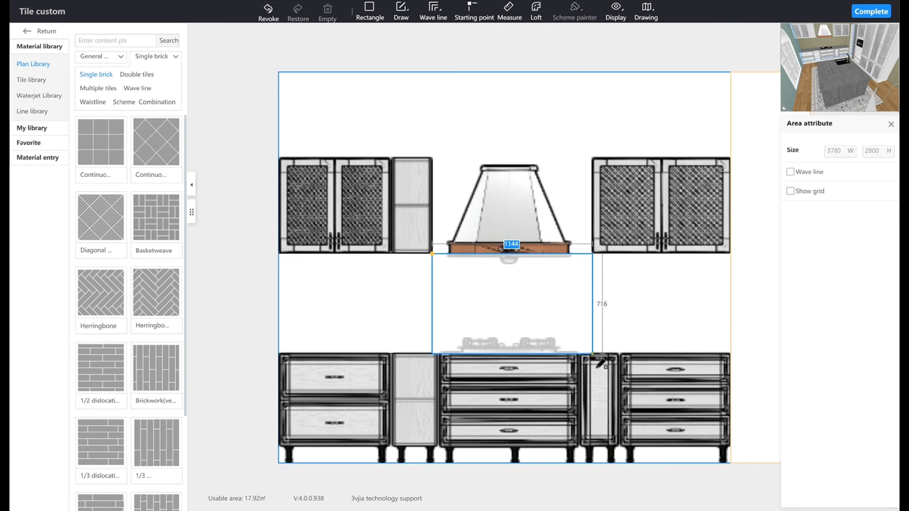
pyautogui.click(600, 363)
pyautogui.click(594, 254)
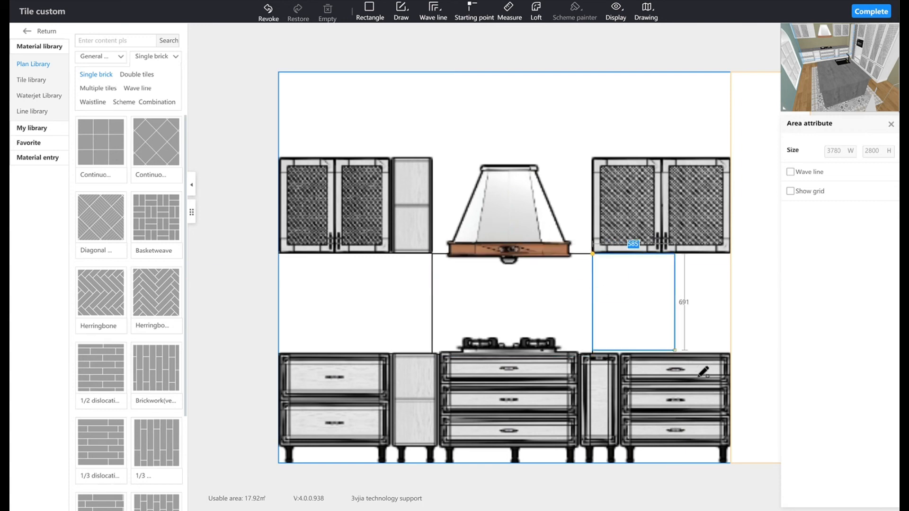
pyautogui.click(742, 363)
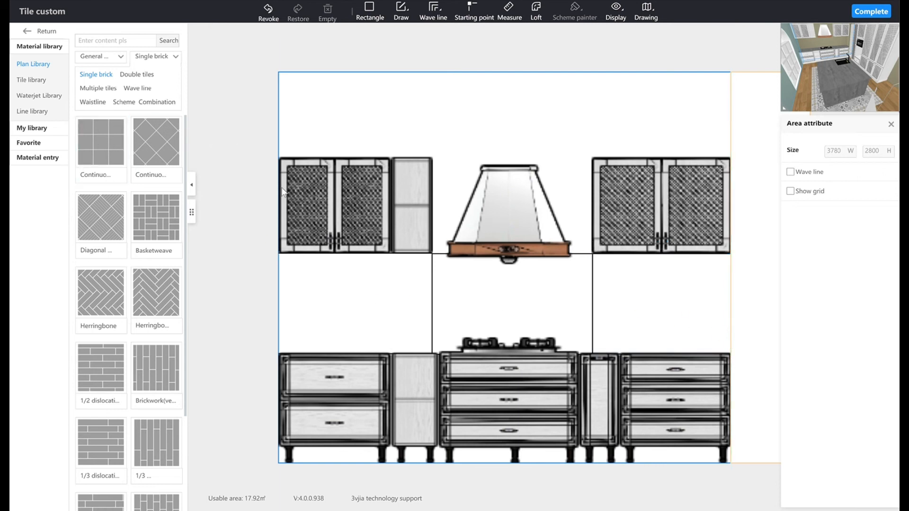
# Pave the entire left backsplash region with the grey patterned 600*600 Crown tile from the tile library's Antique brick category.
pyautogui.click(39, 81)
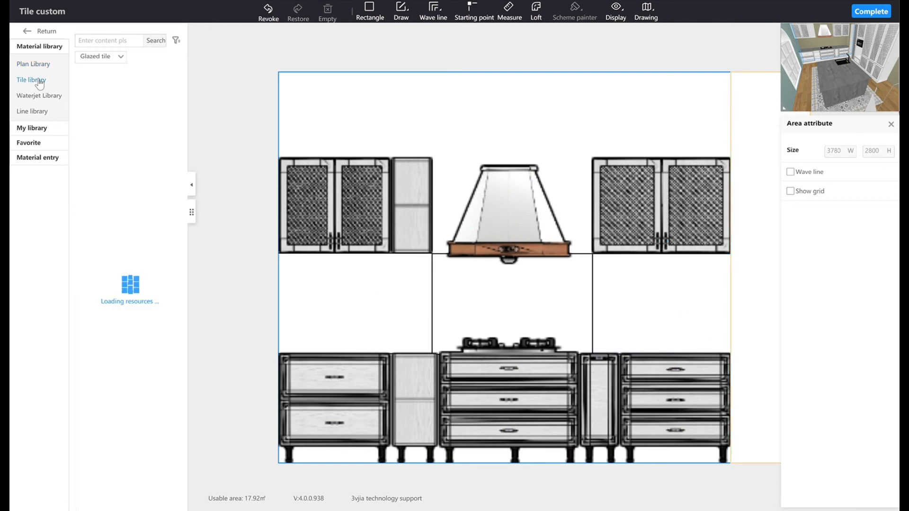
pyautogui.click(100, 56)
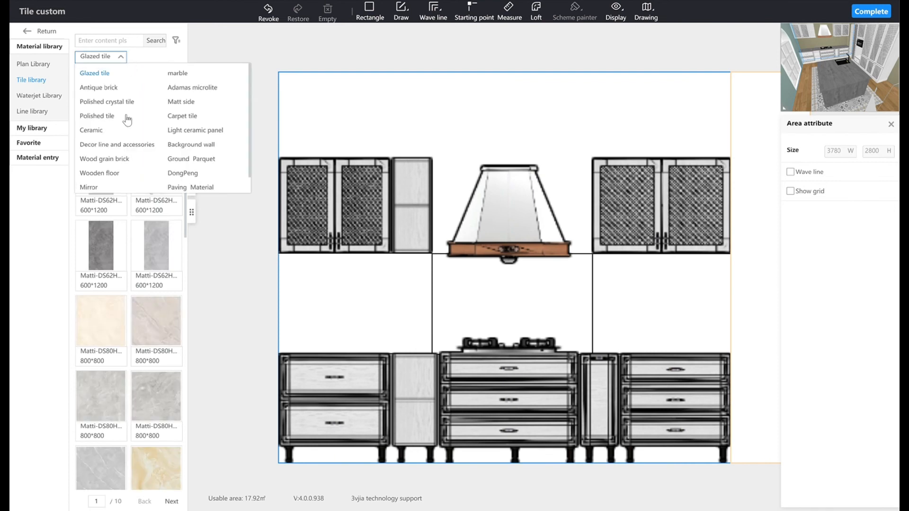
pyautogui.click(99, 87)
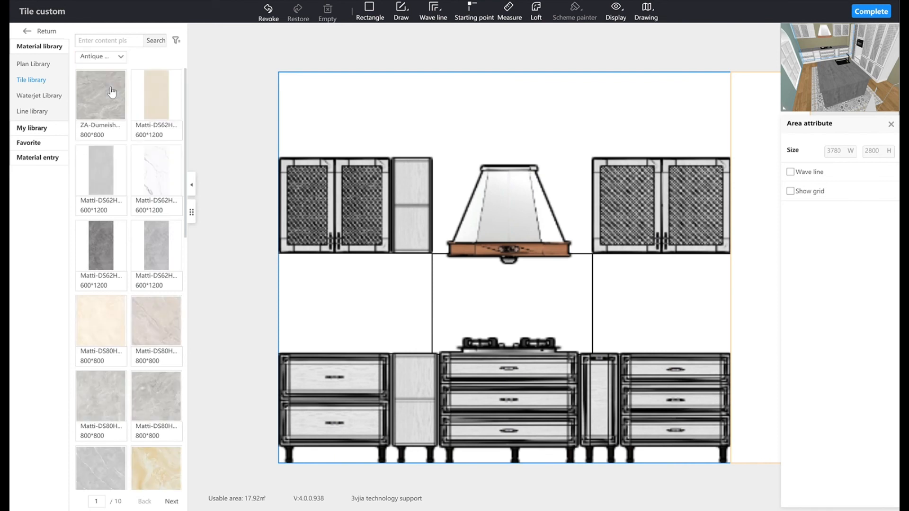
pyautogui.click(181, 504)
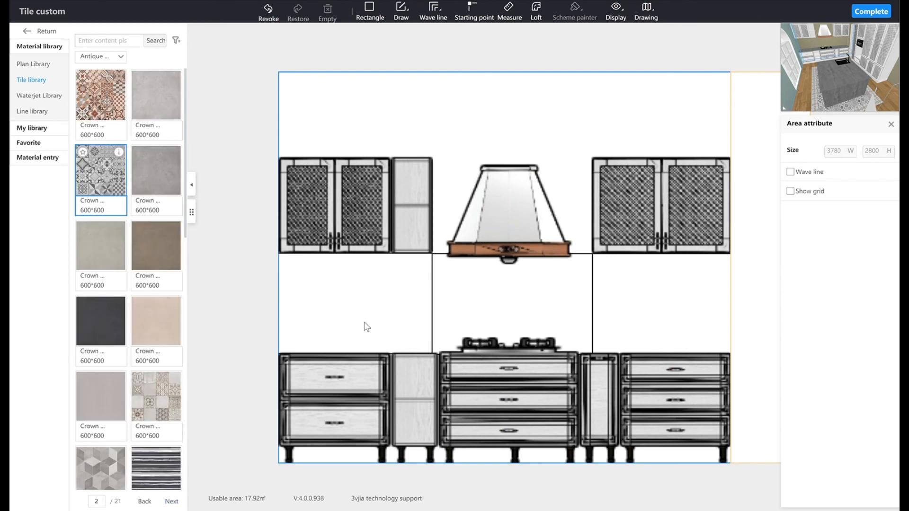
pyautogui.moveTo(104, 173); pyautogui.dragTo(347, 310)
pyautogui.click(883, 343)
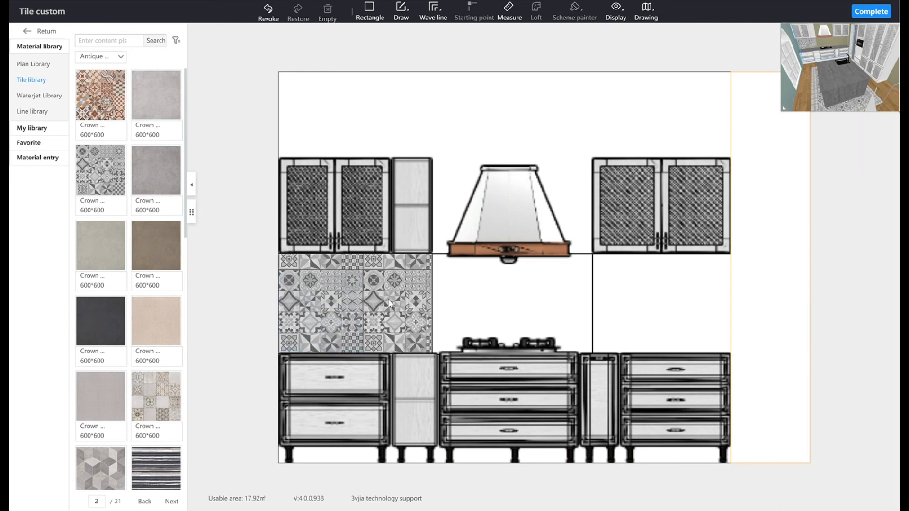
# Apply the same grey patterned Crown tile to the right backsplash region and pave it across the whole area.
pyautogui.moveTo(101, 170); pyautogui.dragTo(649, 303)
pyautogui.click(882, 299)
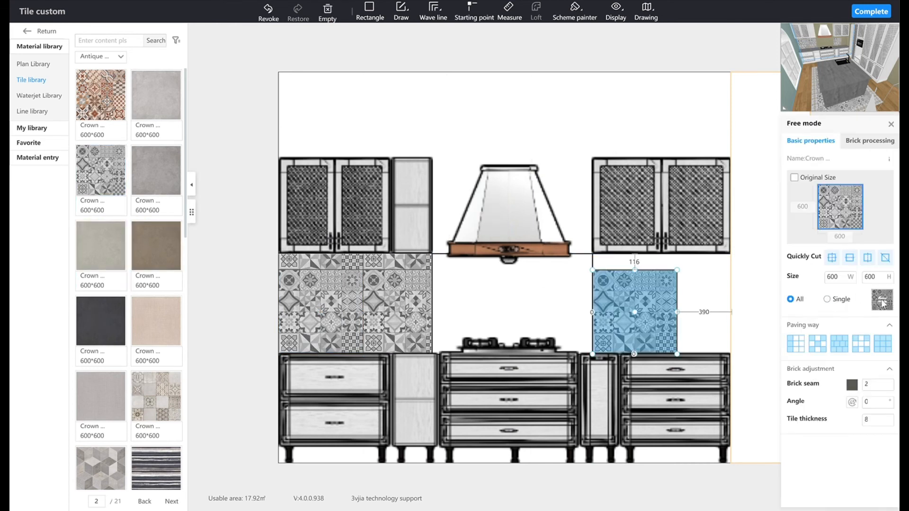
pyautogui.click(635, 123)
pyautogui.click(883, 345)
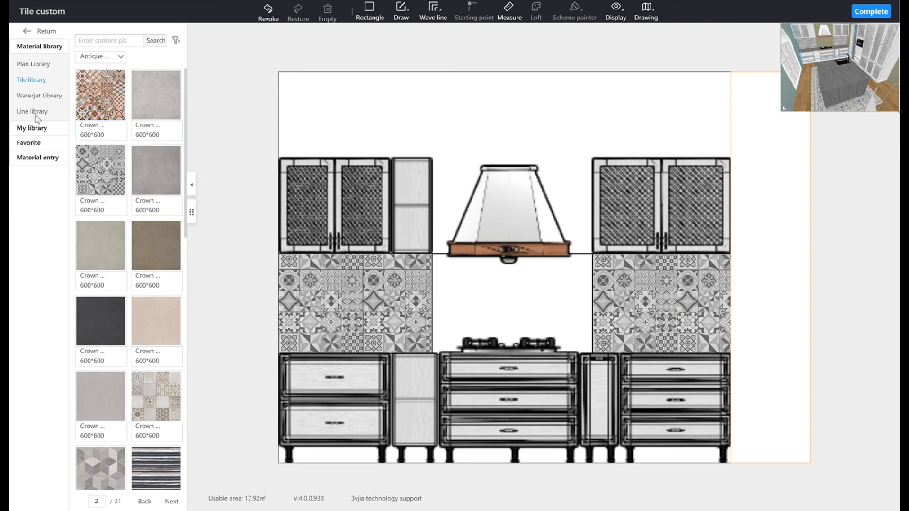
# Cover the backsplash region behind the stove with Silver mirror from the Mirror category and complete the wall tiling.
pyautogui.click(99, 57)
pyautogui.click(122, 189)
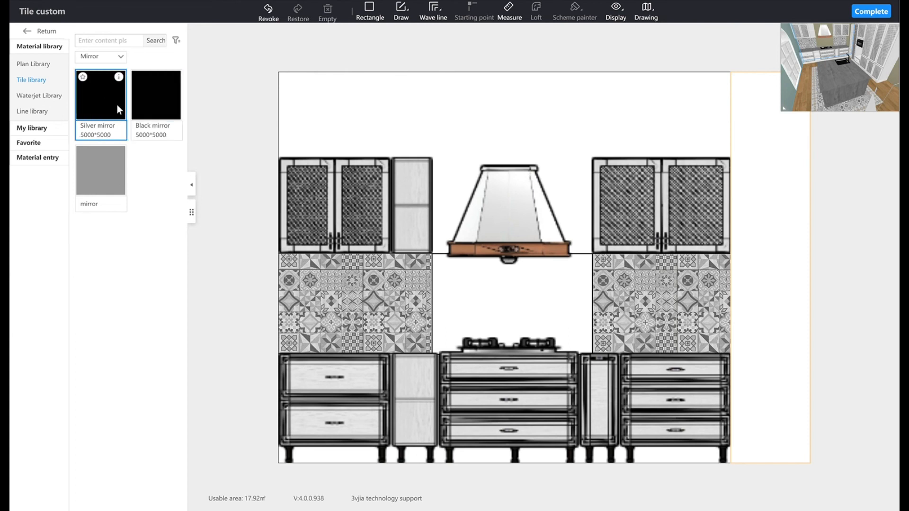
pyautogui.moveTo(101, 96); pyautogui.dragTo(530, 322)
pyautogui.click(871, 11)
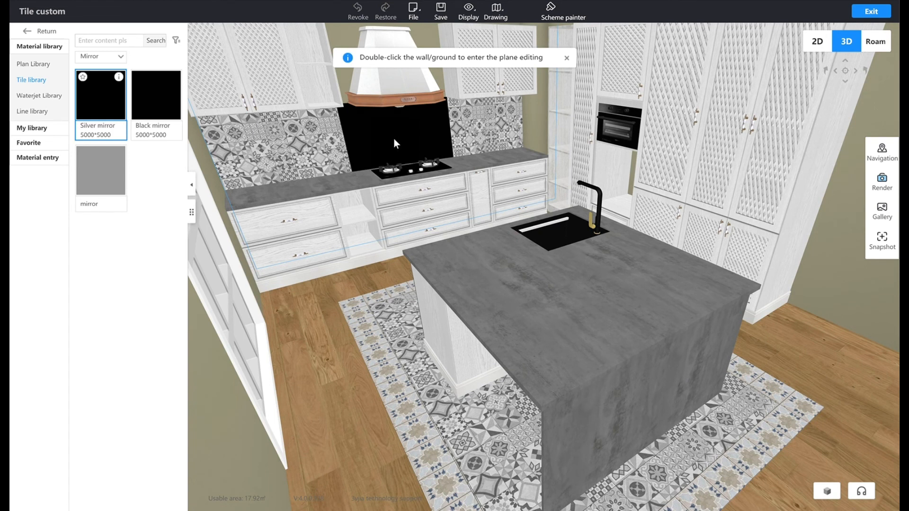
# Reopen the stove wall for plane editing and try applying Silver mirror to the area behind the range hood.
pyautogui.moveTo(395, 143); pyautogui.dragTo(397, 140)
pyautogui.doubleClick(403, 133)
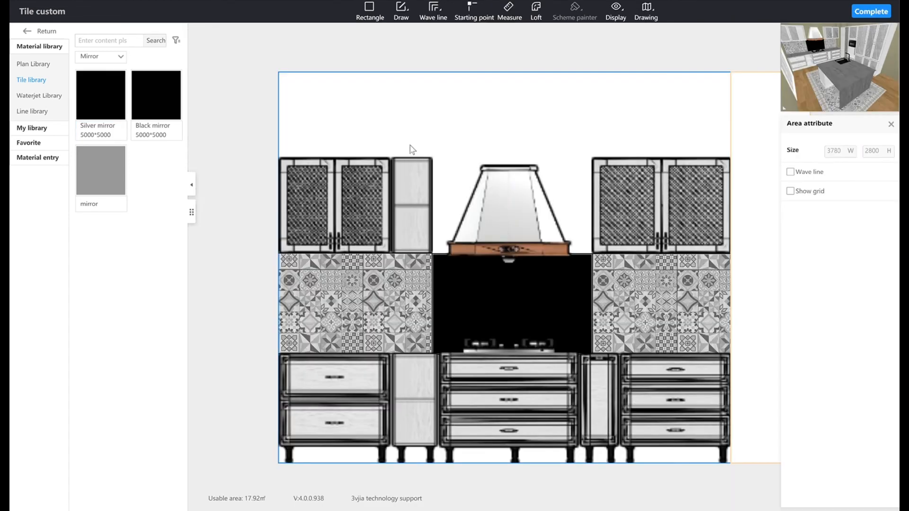
pyautogui.moveTo(103, 102); pyautogui.dragTo(521, 189)
pyautogui.click(872, 11)
# Save the design and leave tile customization for the main 3D view.
pyautogui.hotkey('ctrl', 's')
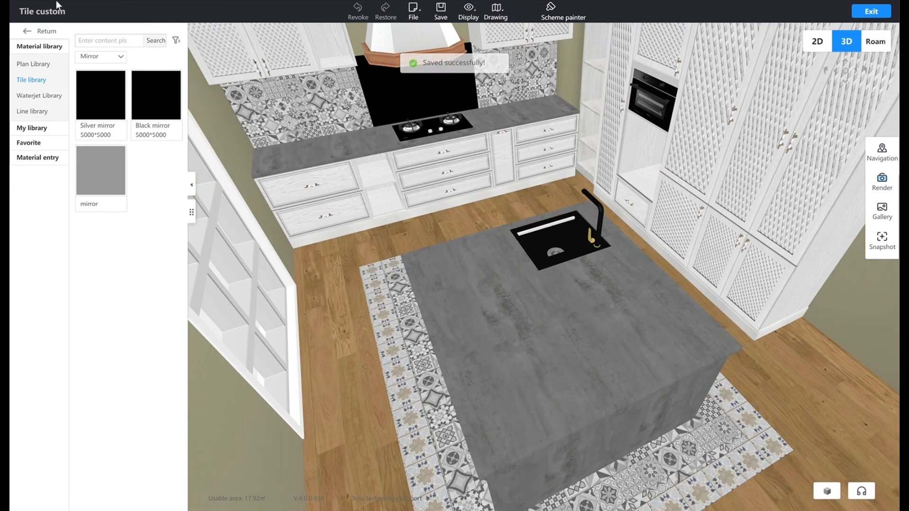
pyautogui.click(27, 32)
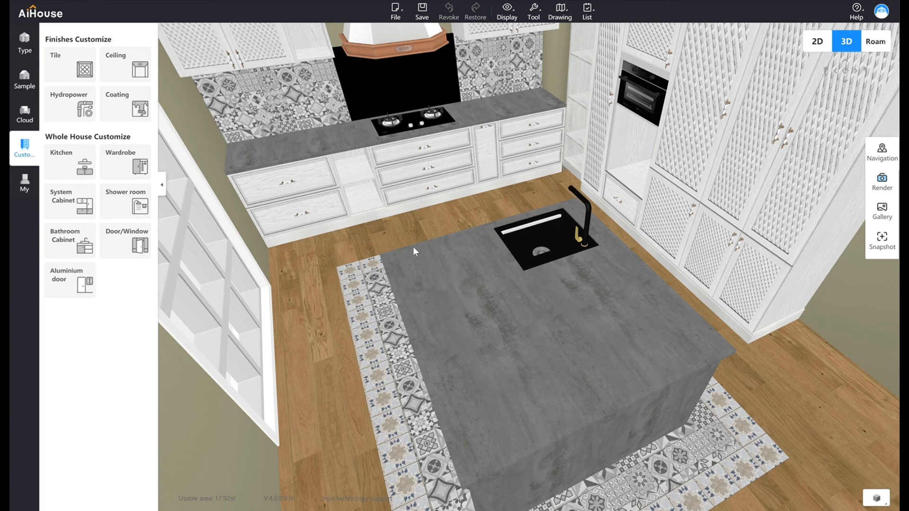
# Search the public library's Kitchen furniture category for OVEN.
pyautogui.click(27, 114)
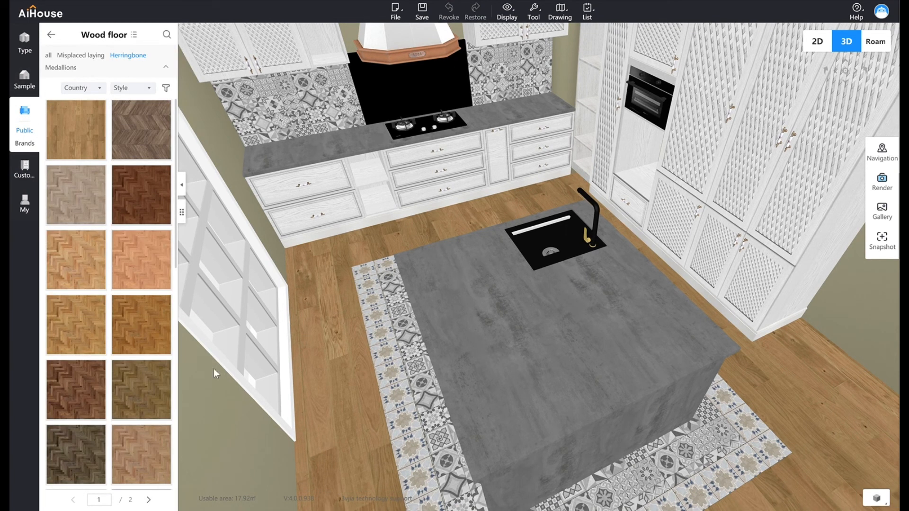
pyautogui.click(51, 35)
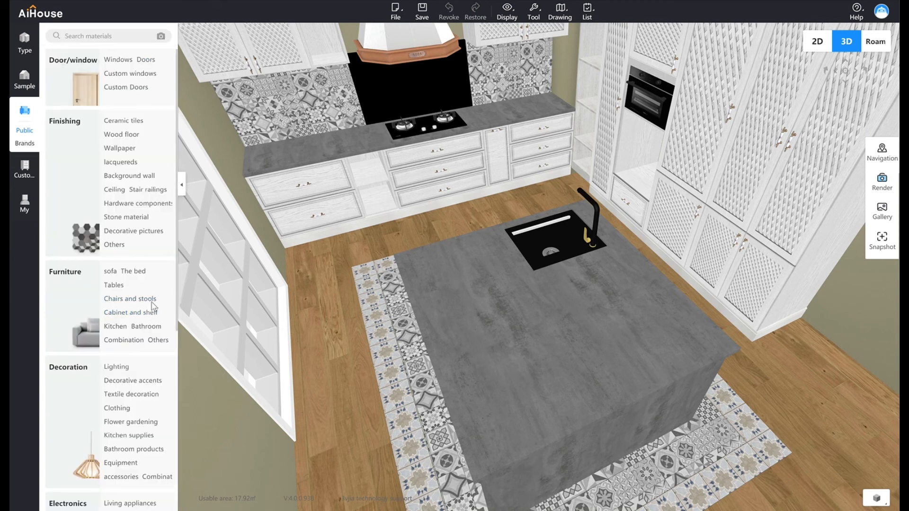
pyautogui.click(116, 327)
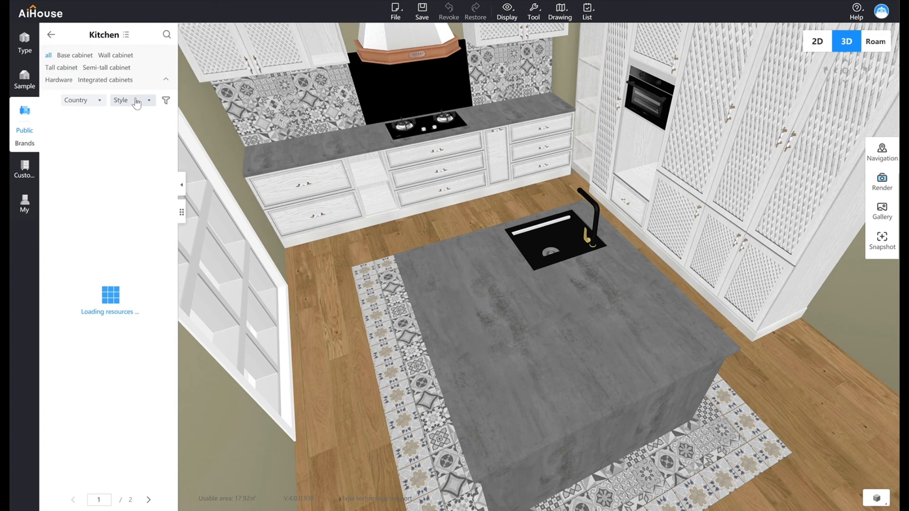
pyautogui.click(166, 35)
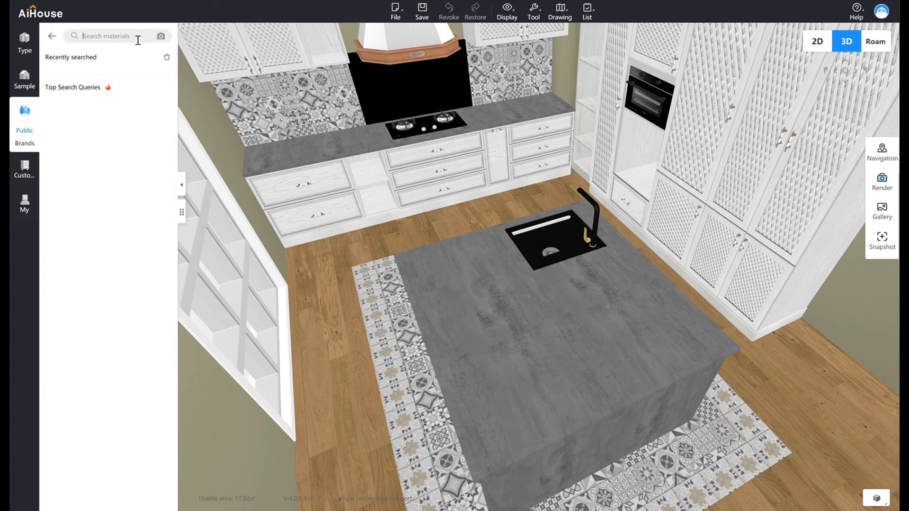
pyautogui.press('Return')
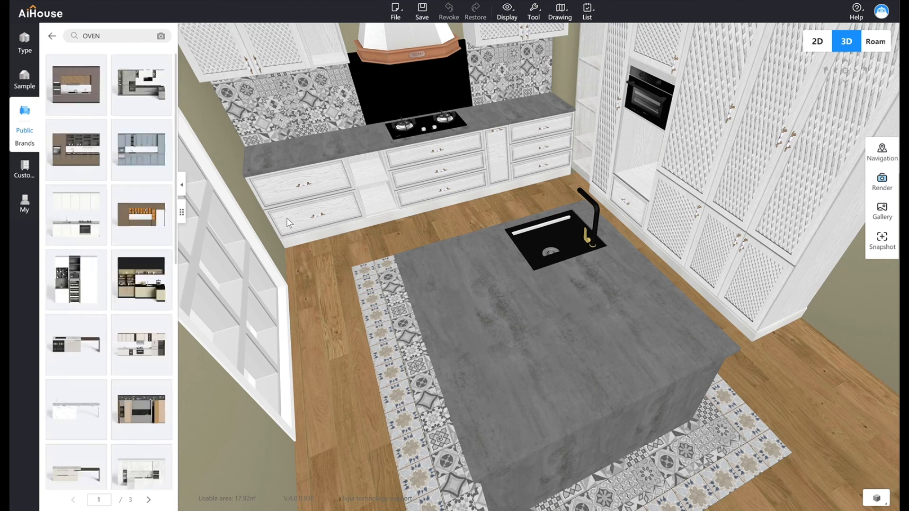
# Place the dark grey built-in oven in the tall cabinet's open niche below the existing oven and shift it sideways into line.
pyautogui.moveTo(356, 200); pyautogui.dragTo(478, 202)
pyautogui.moveTo(420, 187); pyautogui.dragTo(411, 180)
pyautogui.moveTo(153, 155); pyautogui.dragTo(532, 148)
pyautogui.moveTo(492, 218); pyautogui.dragTo(507, 223)
pyautogui.scroll(2, 507, 223)
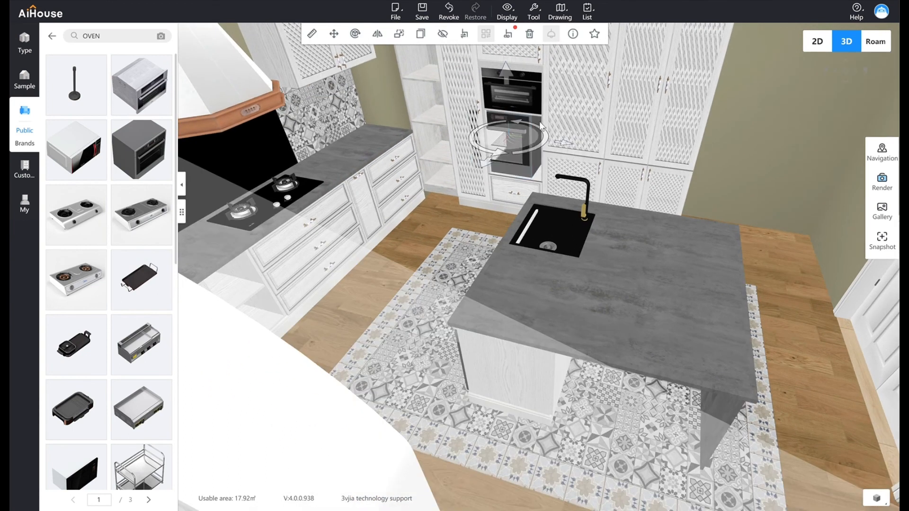
pyautogui.moveTo(552, 105); pyautogui.dragTo(569, 113)
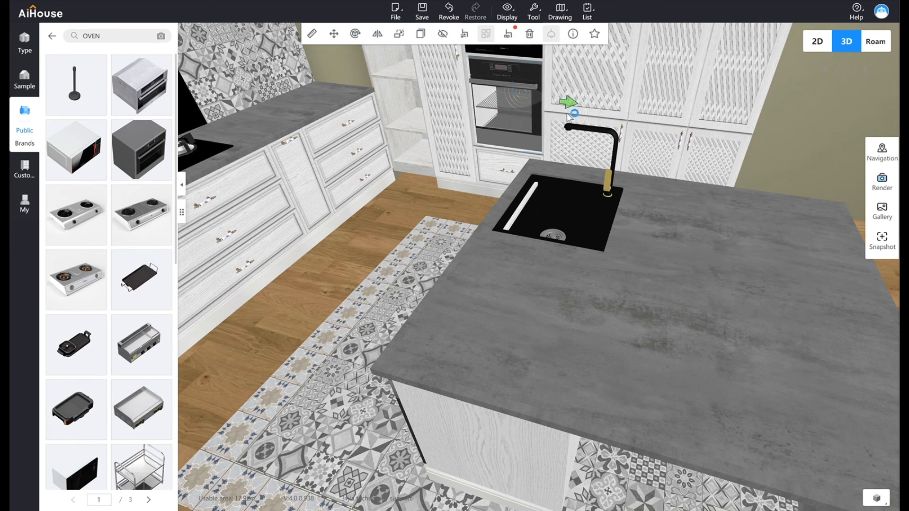
# Adjust the lower oven's depth position and dimensions to fit the tall cabinet's niche, and leave the OVEN search results.
pyautogui.moveTo(445, 204); pyautogui.dragTo(451, 219)
pyautogui.scroll(-3, 450, 219)
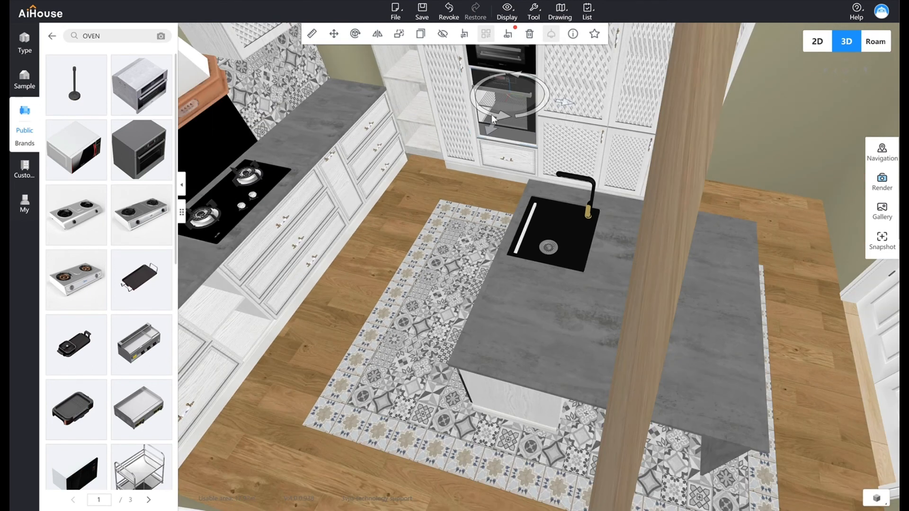
pyautogui.scroll(-2, 492, 118)
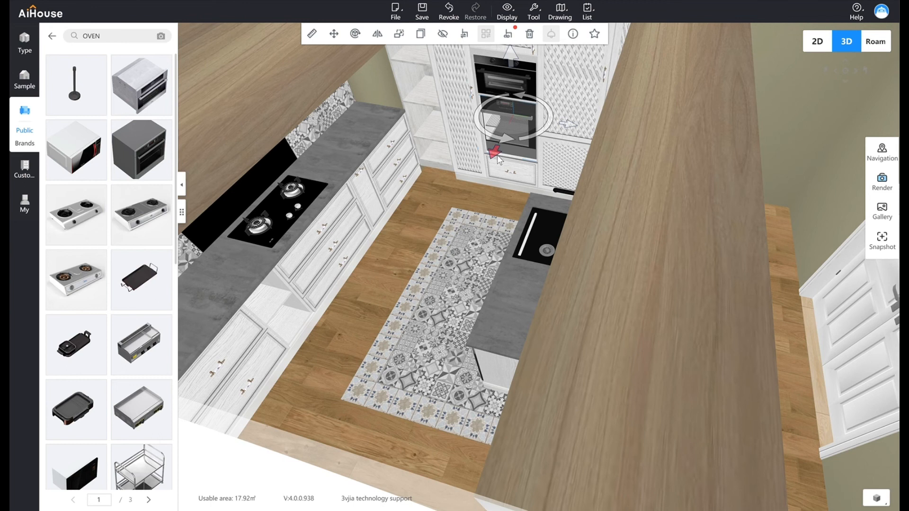
pyautogui.moveTo(498, 160); pyautogui.dragTo(498, 162)
pyautogui.click(399, 34)
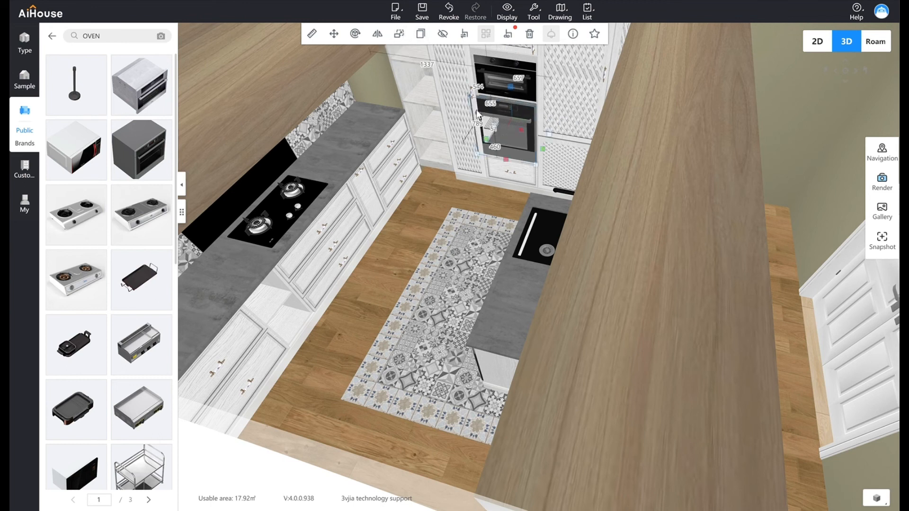
pyautogui.moveTo(495, 144); pyautogui.dragTo(496, 145)
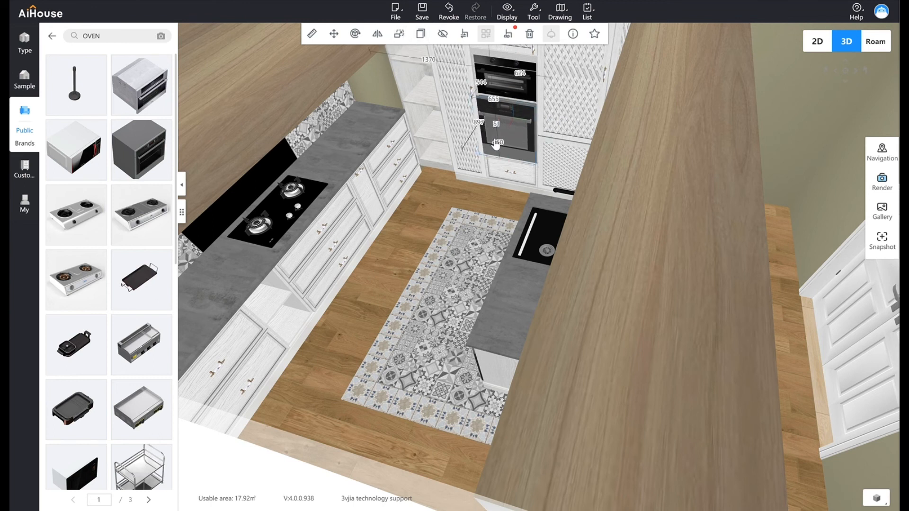
pyautogui.scroll(3, 461, 148)
pyautogui.click(418, 172)
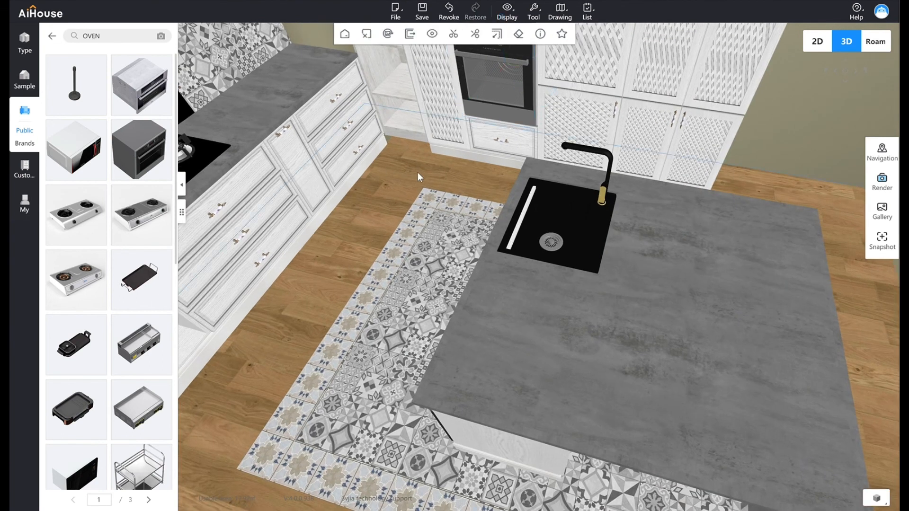
pyautogui.scroll(-3, 461, 181)
pyautogui.moveTo(461, 180); pyautogui.dragTo(344, 129)
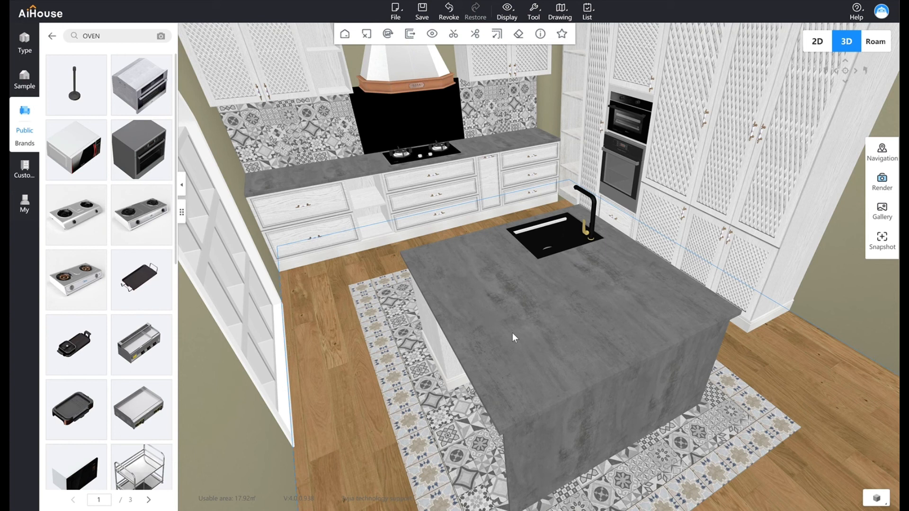
pyautogui.click(55, 39)
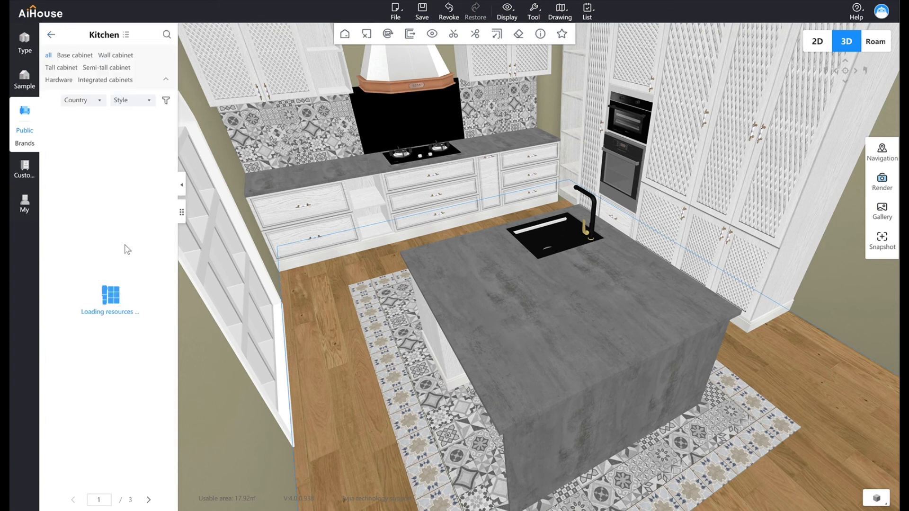
# Place a Countryside-style barstool from the public Chairs and stools category beside the island, and leave that category.
pyautogui.click(55, 38)
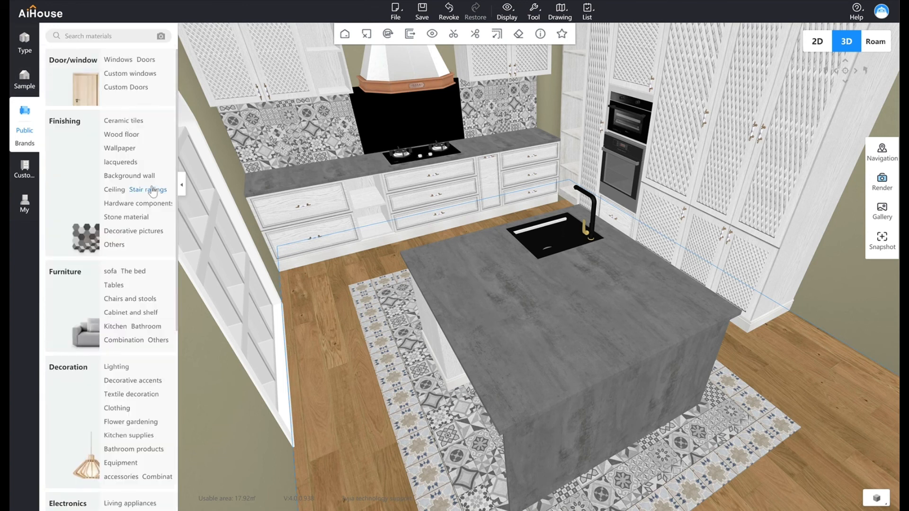
pyautogui.click(118, 299)
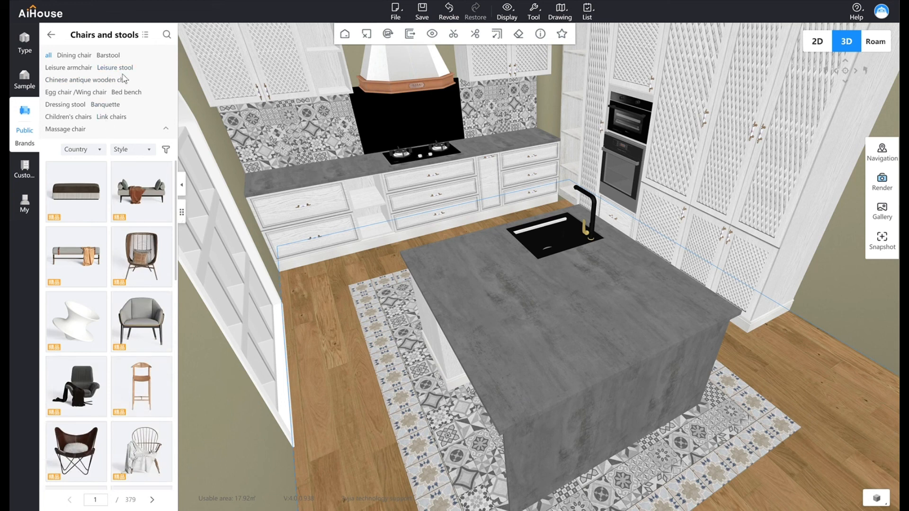
pyautogui.click(107, 56)
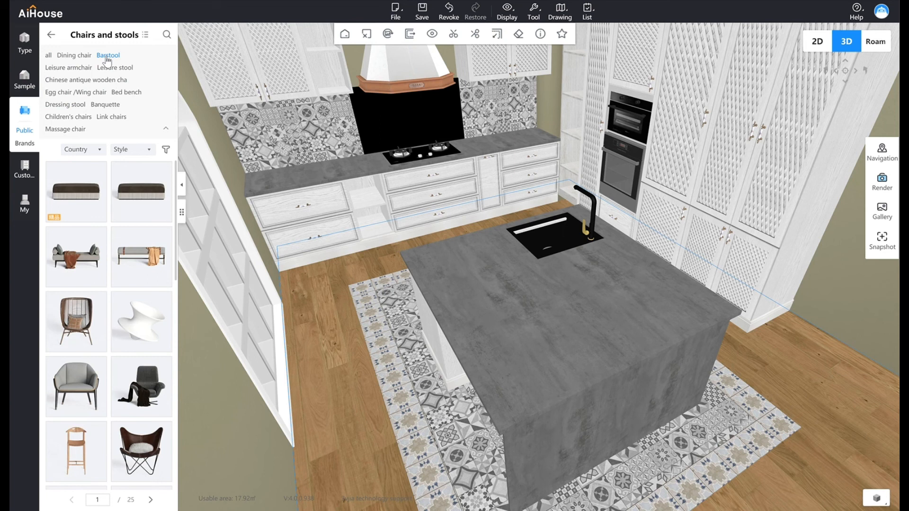
pyautogui.click(136, 151)
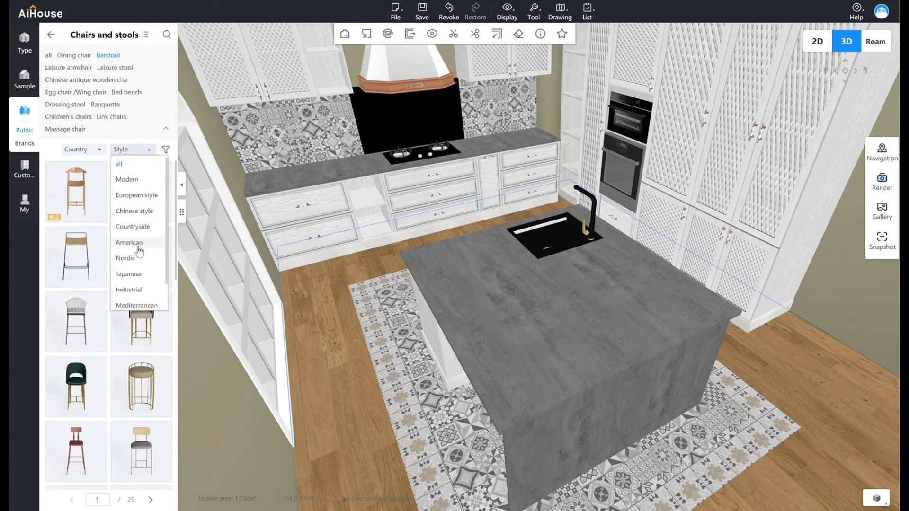
pyautogui.click(133, 226)
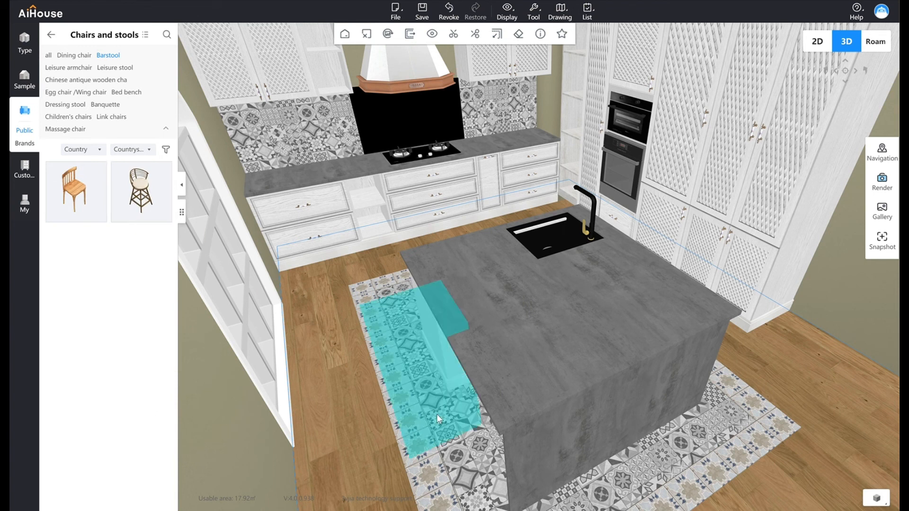
pyautogui.click(412, 360)
pyautogui.click(52, 36)
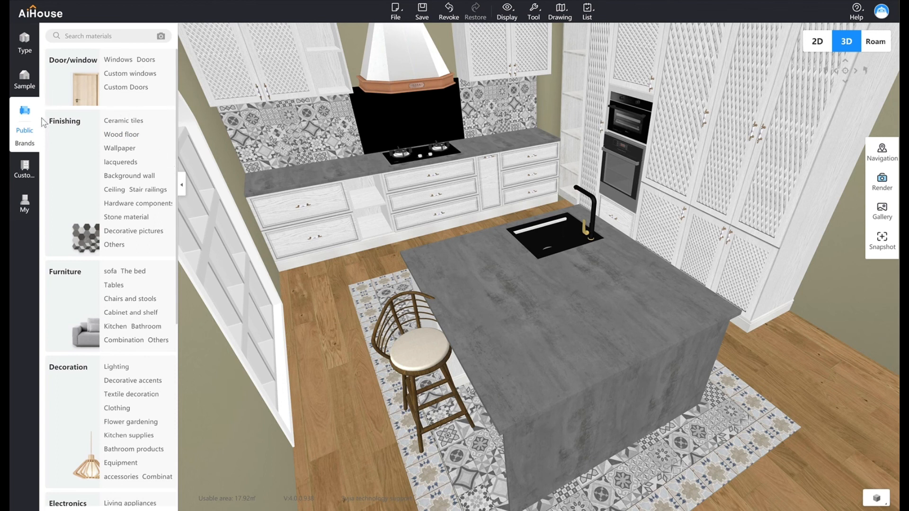
# Apply the Hyun black material from the favourites' TEXTURE group to the barstool's wooden frame.
pyautogui.click(25, 208)
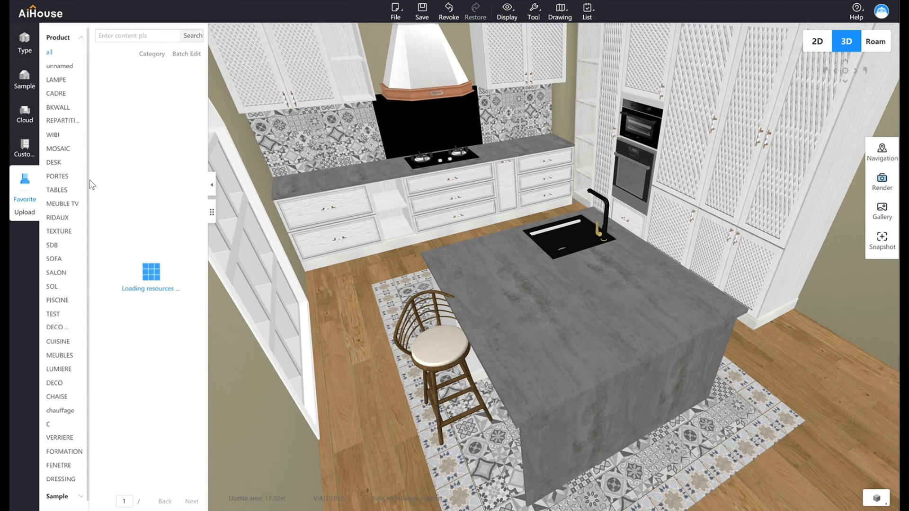
pyautogui.click(62, 235)
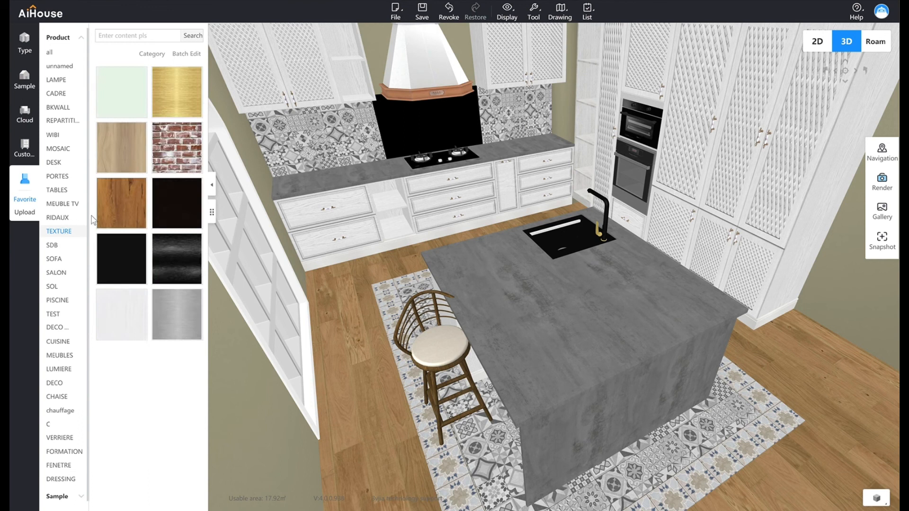
pyautogui.moveTo(201, 191)
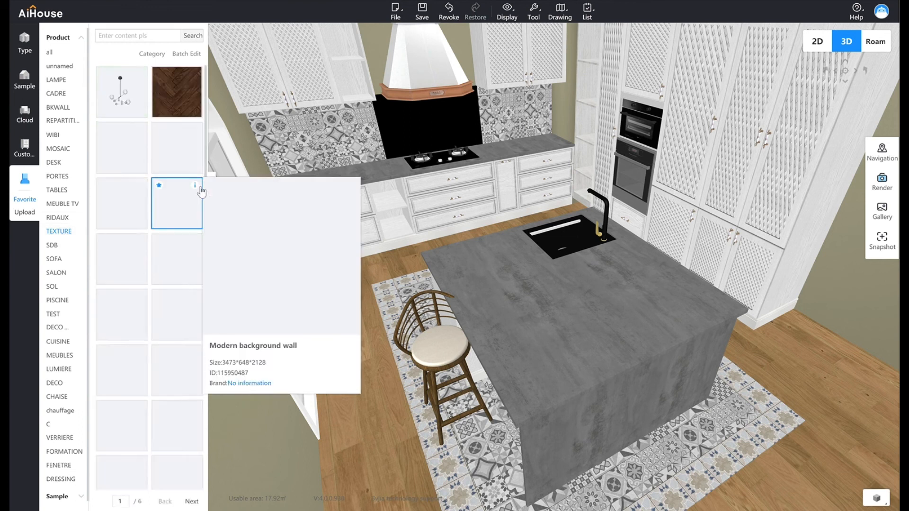
pyautogui.click(91, 230)
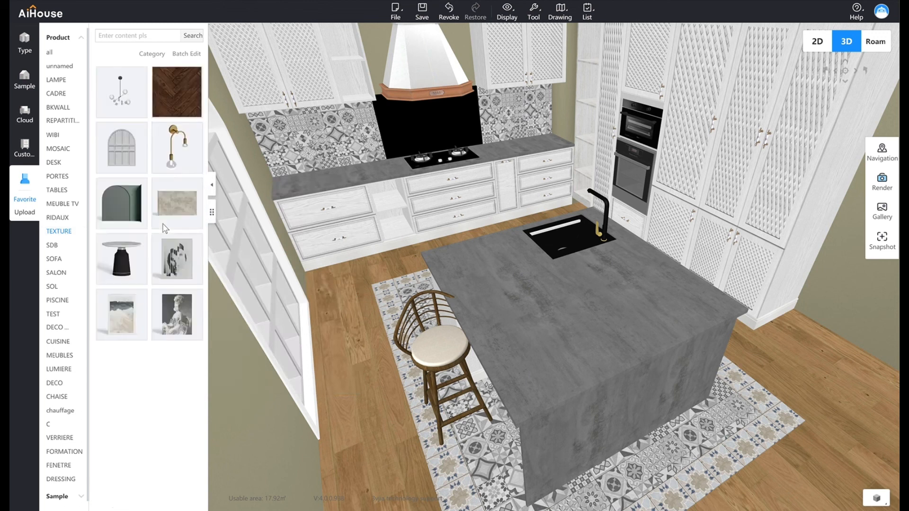
pyautogui.moveTo(201, 190)
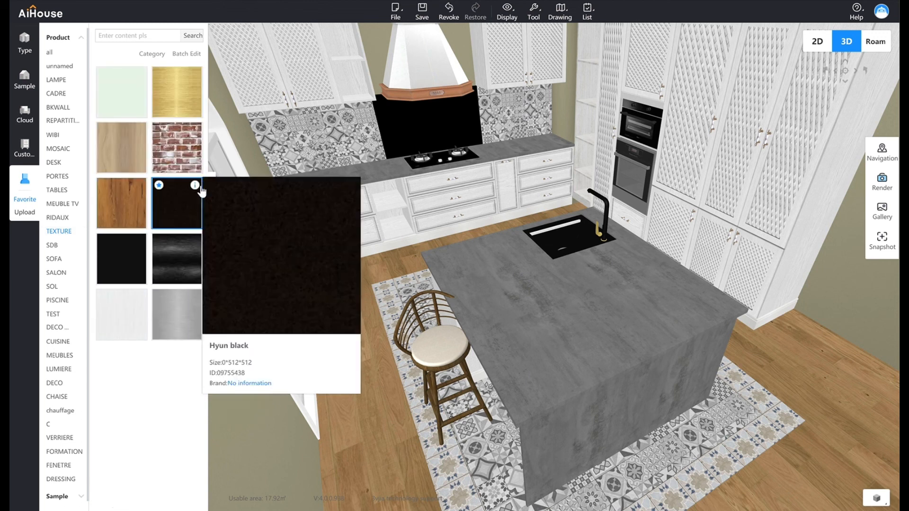
pyautogui.moveTo(146, 244)
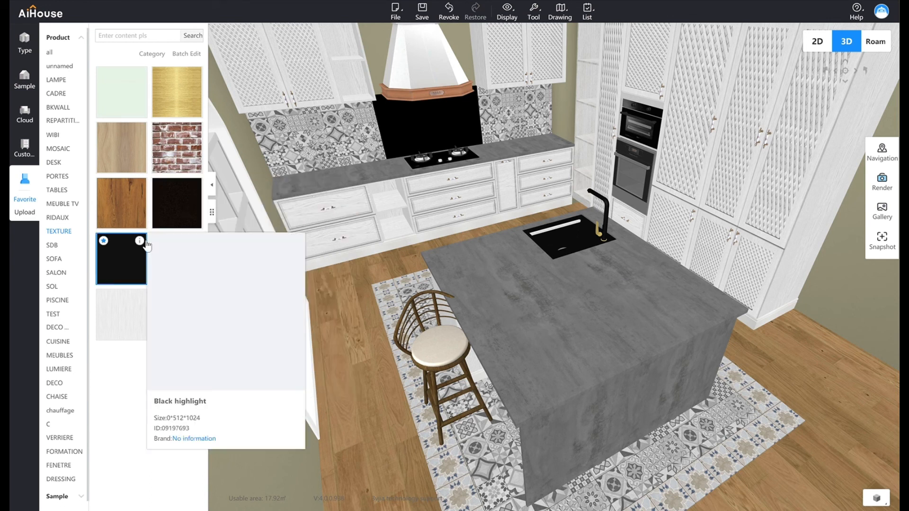
pyautogui.moveTo(178, 204); pyautogui.dragTo(408, 343)
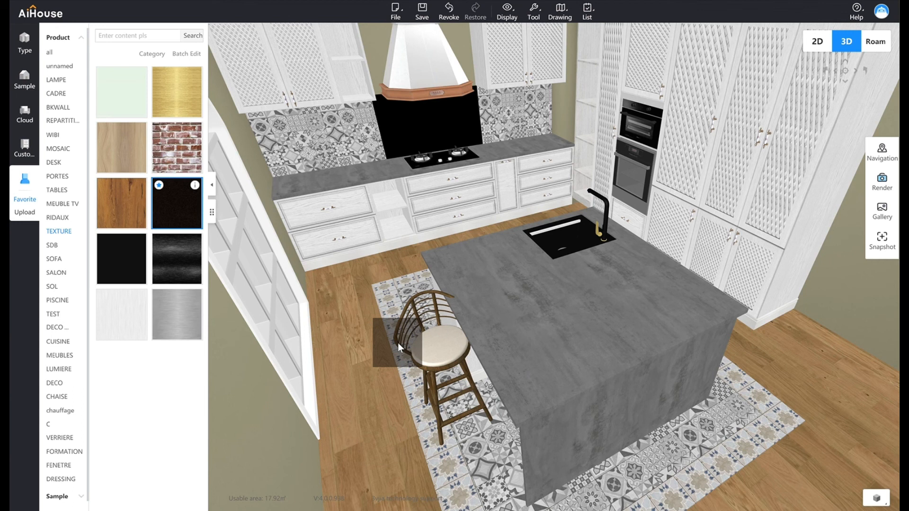
pyautogui.moveTo(397, 343); pyautogui.dragTo(396, 343)
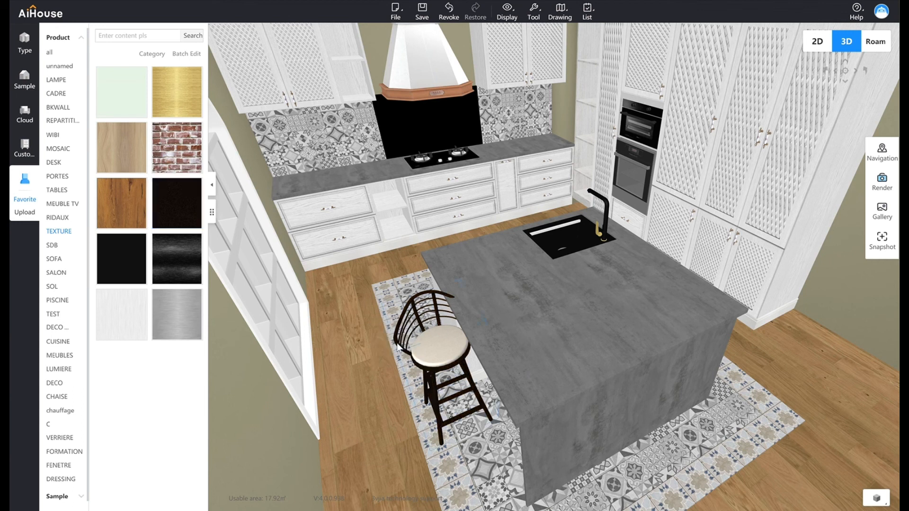
# Shift the barstool slightly away from the island and rotate it to face the countertop.
pyautogui.click(429, 351)
pyautogui.moveTo(432, 362); pyautogui.dragTo(416, 370)
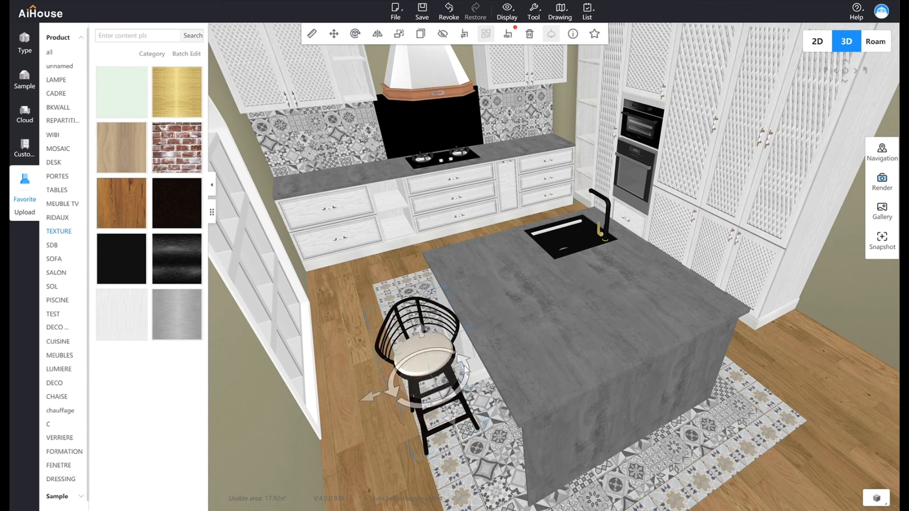
pyautogui.moveTo(462, 350); pyautogui.dragTo(419, 320)
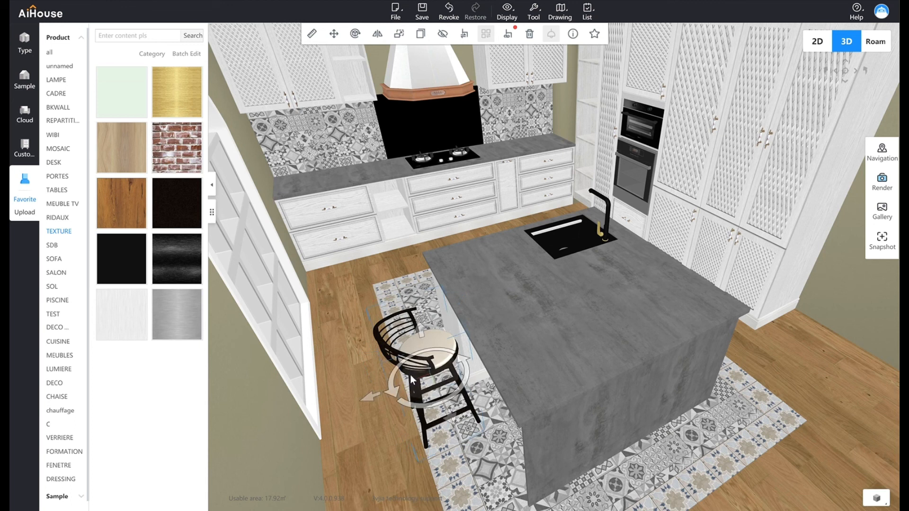
pyautogui.moveTo(429, 444); pyautogui.dragTo(551, 452)
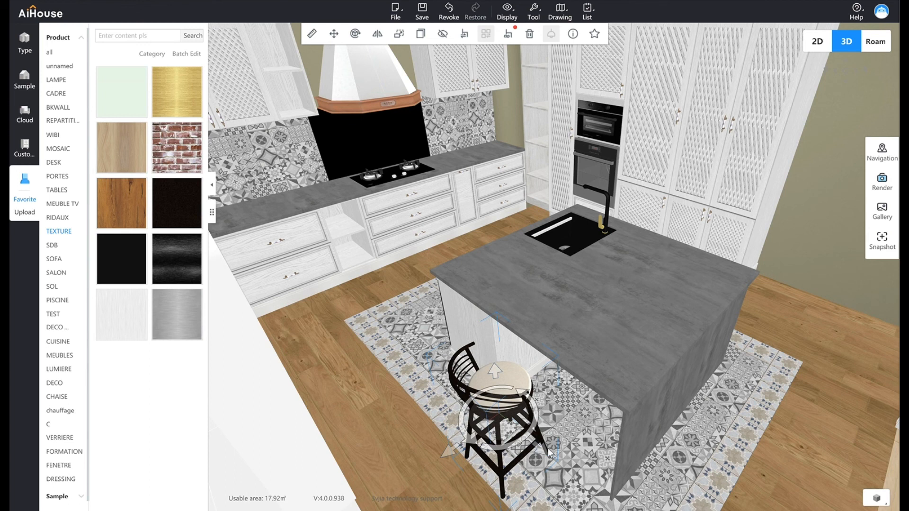
# Duplicate the black barstool and place the copy next to it along the same side of the island.
pyautogui.click(421, 35)
pyautogui.moveTo(491, 441); pyautogui.dragTo(608, 405)
pyautogui.click(609, 406)
pyautogui.moveTo(668, 433); pyautogui.dragTo(739, 456)
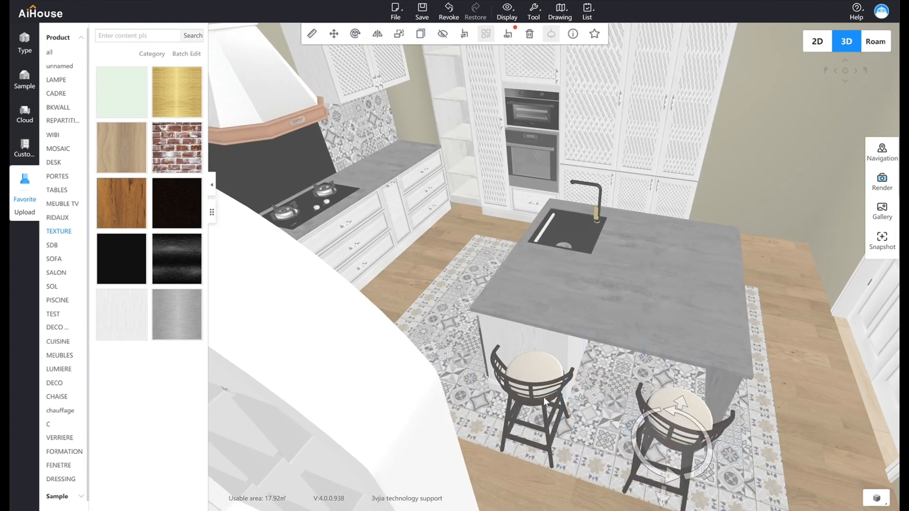
pyautogui.moveTo(554, 416); pyautogui.dragTo(609, 426)
# Copy two more black barstools to the island's opposite side, facing the countertop.
pyautogui.moveTo(607, 421); pyautogui.dragTo(555, 432, button='right')
pyautogui.click(549, 432)
pyautogui.moveTo(579, 464); pyautogui.dragTo(361, 385)
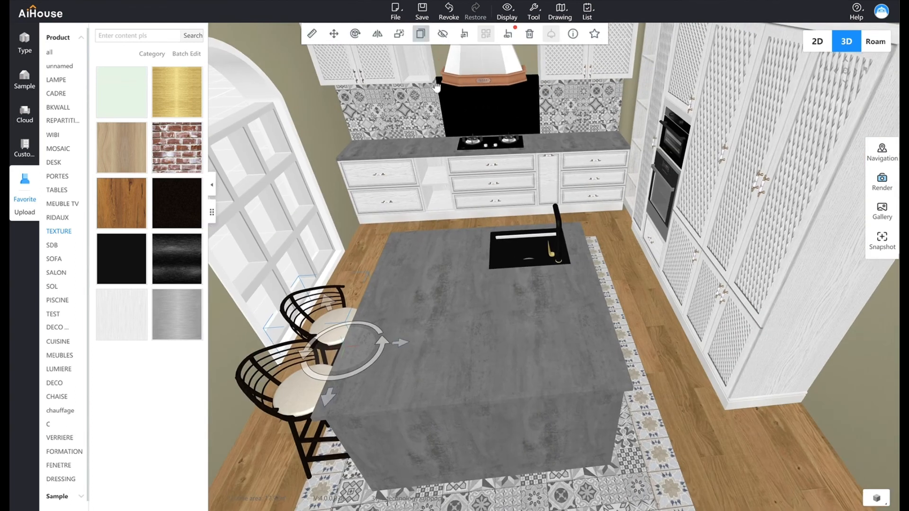
pyautogui.moveTo(676, 353); pyautogui.dragTo(639, 324)
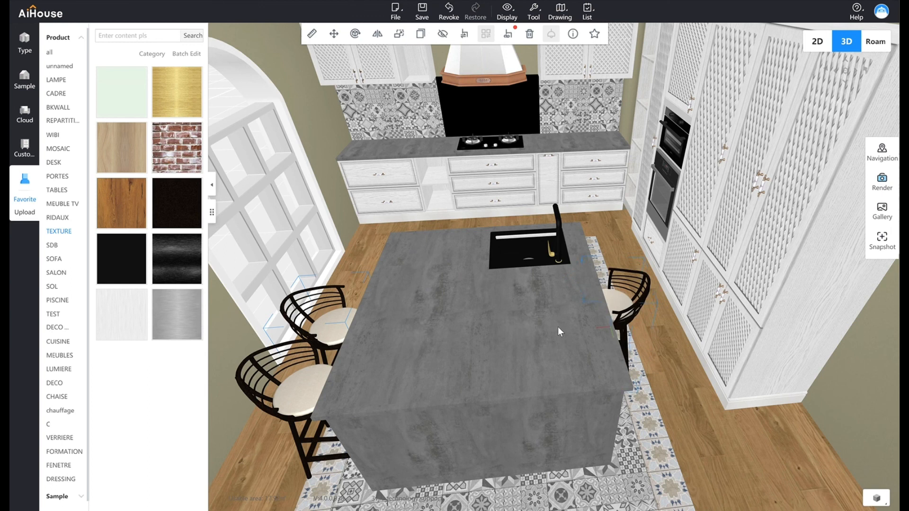
pyautogui.hotkey('ctrl', 'c')
pyautogui.hotkey('ctrl', 'v')
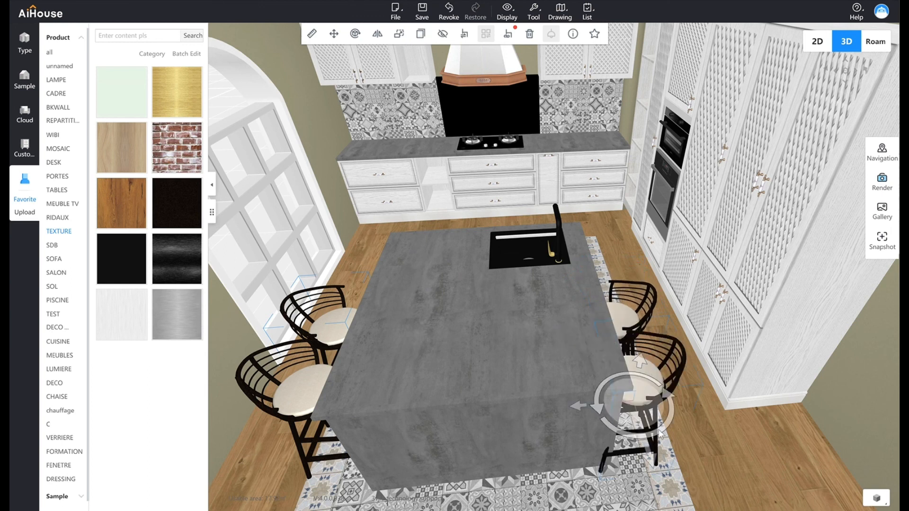
# Examine the barstool arrangement around the island from several angles and clear the stool selection.
pyautogui.moveTo(706, 440); pyautogui.dragTo(571, 469)
pyautogui.moveTo(507, 360); pyautogui.dragTo(516, 334)
pyautogui.moveTo(474, 374); pyautogui.dragTo(428, 331)
pyautogui.scroll(5, 428, 331)
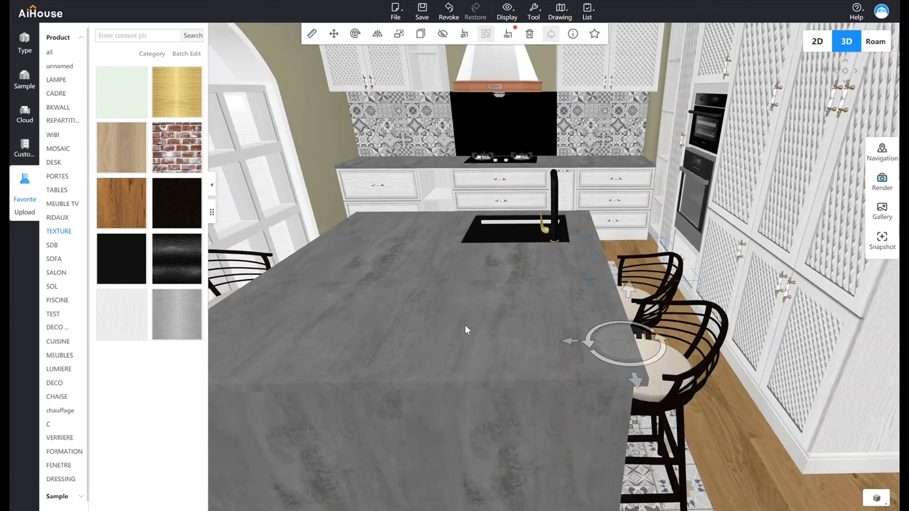
pyautogui.scroll(-5, 465, 325)
pyautogui.moveTo(465, 326); pyautogui.dragTo(617, 424)
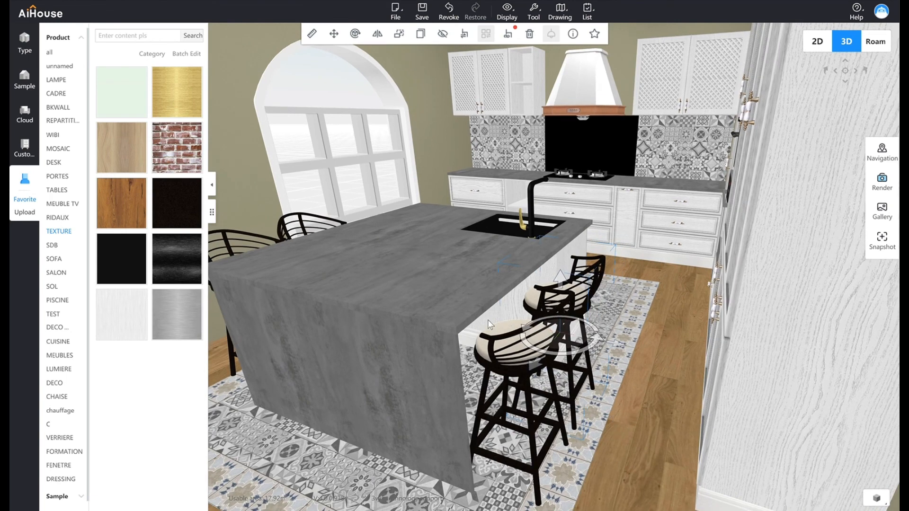
pyautogui.moveTo(492, 319); pyautogui.dragTo(509, 239)
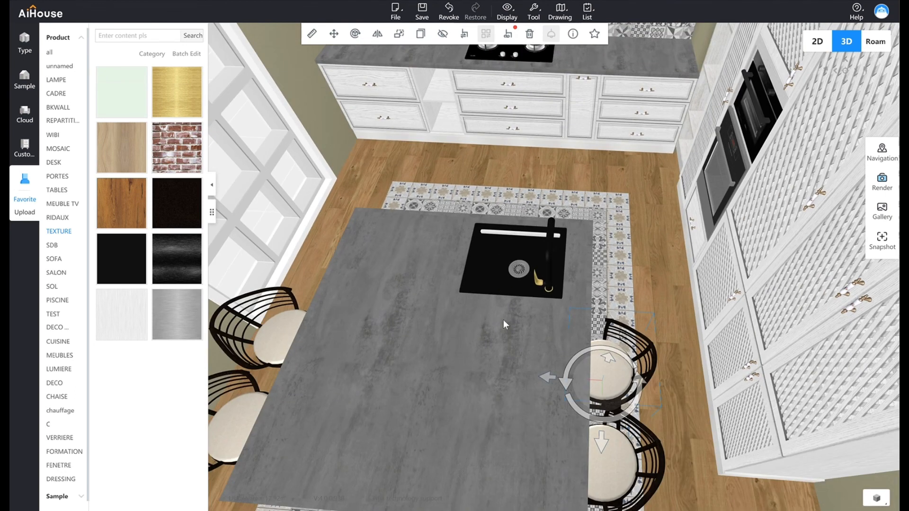
pyautogui.click(671, 243)
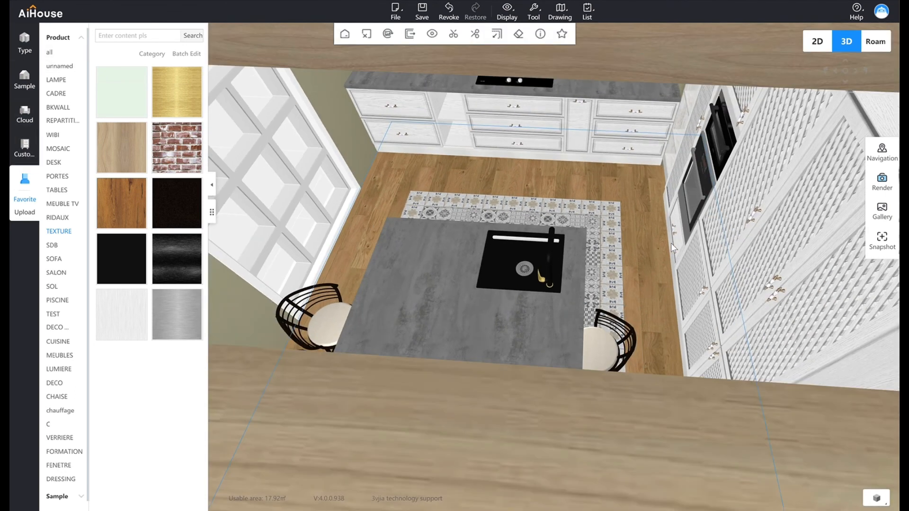
# Filter the public library's Lighting category by Countryside style and switch the scene to the Roam view.
pyautogui.click(25, 114)
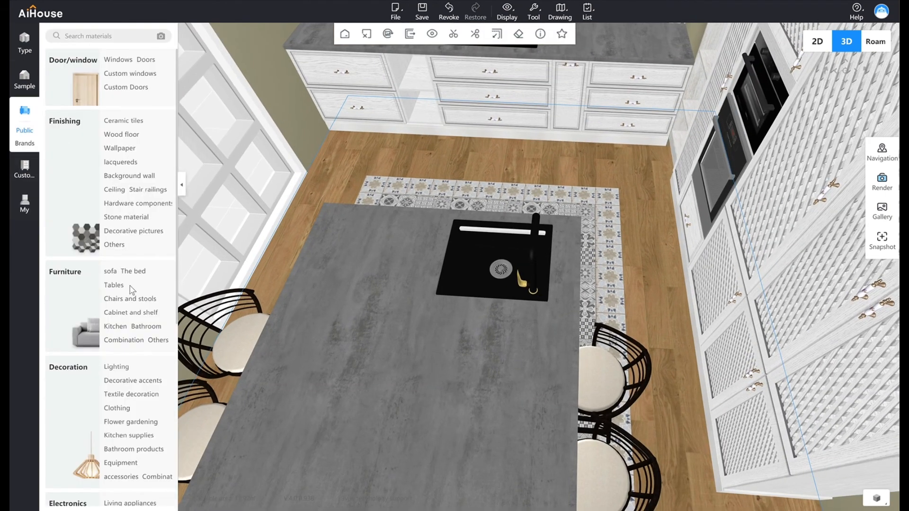
pyautogui.click(117, 369)
pyautogui.click(133, 114)
pyautogui.click(132, 204)
pyautogui.moveTo(707, 429); pyautogui.dragTo(695, 317)
pyautogui.scroll(-3, 695, 317)
pyautogui.moveTo(698, 351); pyautogui.dragTo(590, 337)
pyautogui.scroll(-5, 589, 337)
pyautogui.click(875, 41)
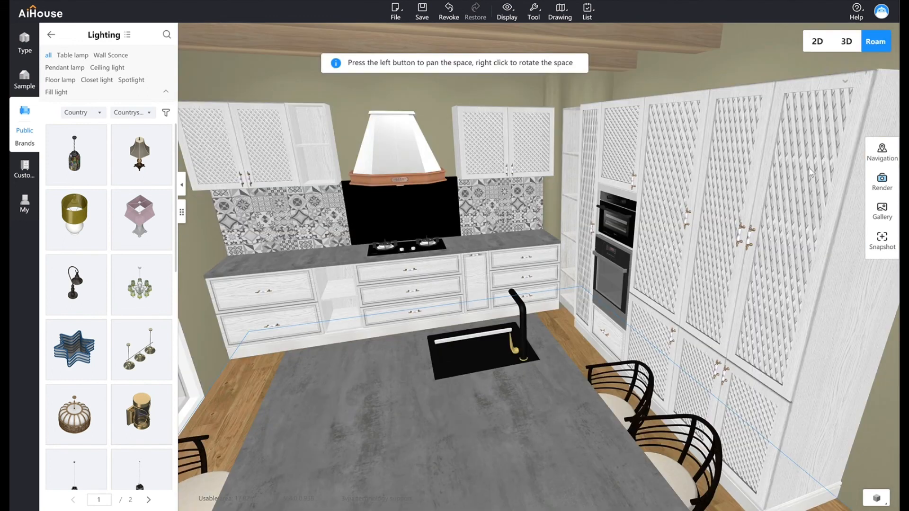
# Browse the Countryside lighting, then narrow it to pendant lamps in the Countryside style.
pyautogui.scroll(-5, 155, 443)
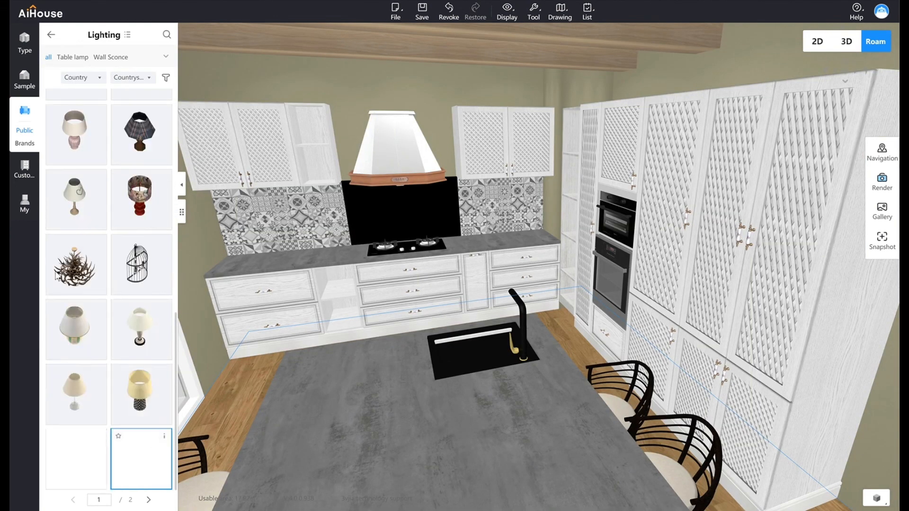
pyautogui.moveTo(104, 245)
pyautogui.click(148, 499)
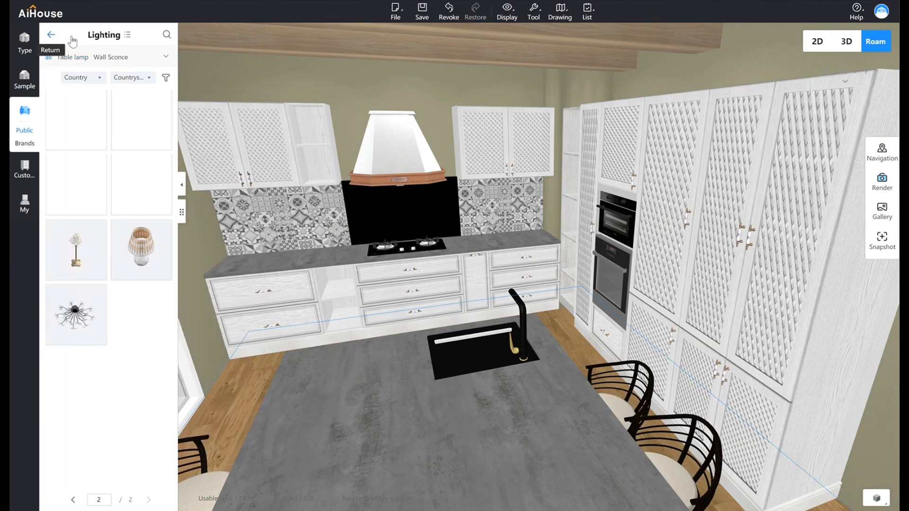
pyautogui.click(166, 56)
pyautogui.click(64, 67)
pyautogui.click(132, 112)
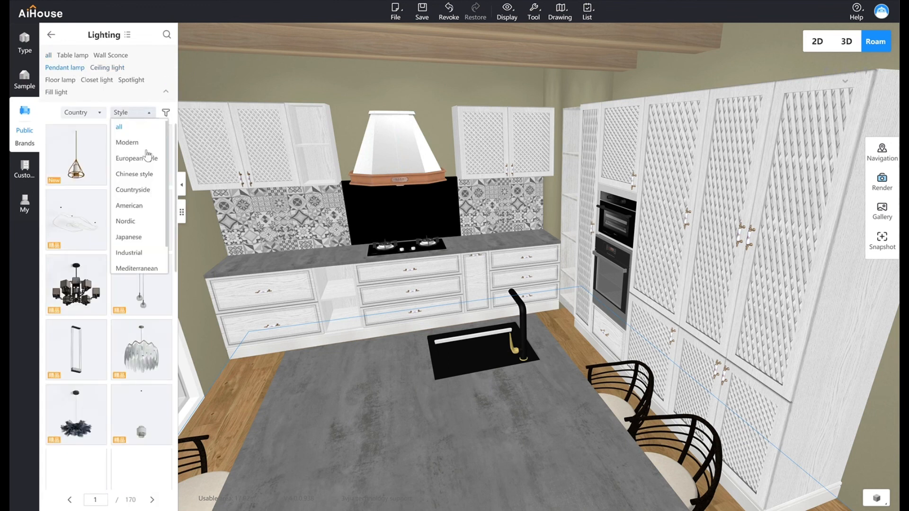
pyautogui.click(137, 191)
pyautogui.scroll(-3, 175, 197)
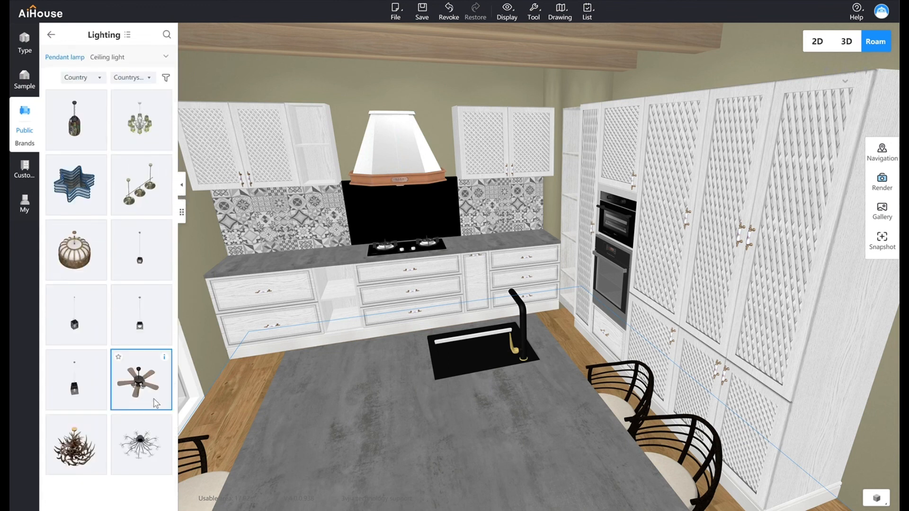
# Place the five-blade ceiling fan lamp under the ceiling beams and adjust its position.
pyautogui.moveTo(402, 70); pyautogui.dragTo(402, 72)
pyautogui.moveTo(424, 258); pyautogui.dragTo(350, 226)
pyautogui.moveTo(574, 198); pyautogui.dragTo(479, 184)
pyautogui.click(478, 149)
pyautogui.moveTo(451, 134); pyautogui.dragTo(429, 152)
# Duplicate the ceiling fan lamp and move the copy into line in front of the first one.
pyautogui.click(421, 33)
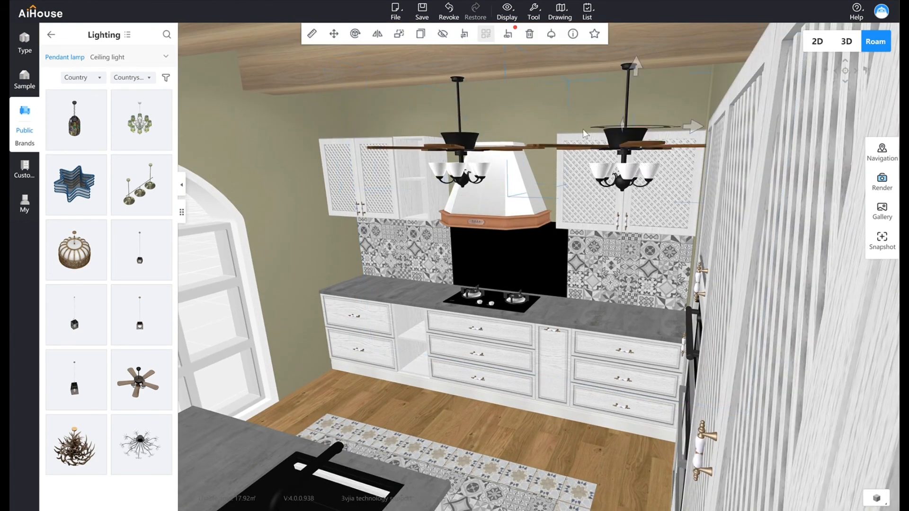
pyautogui.moveTo(616, 123); pyautogui.dragTo(506, 138)
pyautogui.moveTo(432, 135); pyautogui.dragTo(298, 114)
# Move the nearer ceiling fan lamp farther from the range hood so it hangs above the island.
pyautogui.press('s')
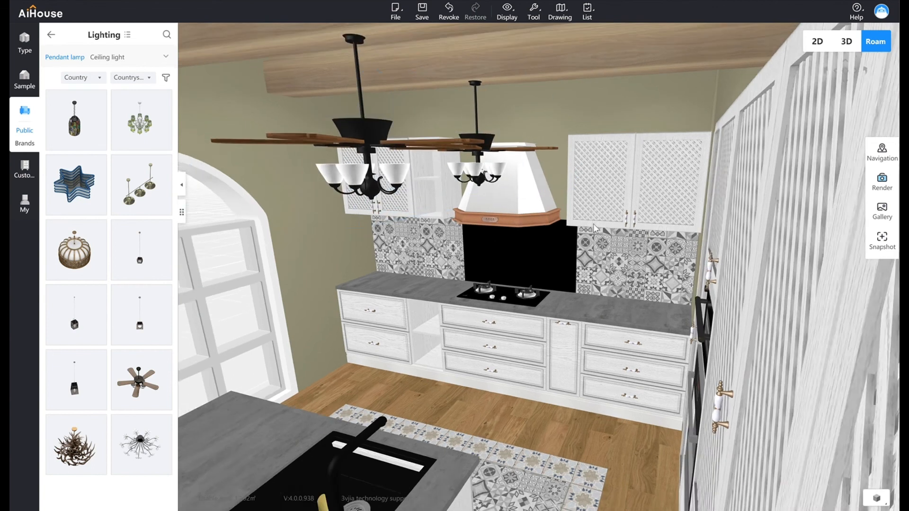
pyautogui.press('a')
pyautogui.press('w')
pyautogui.press('d')
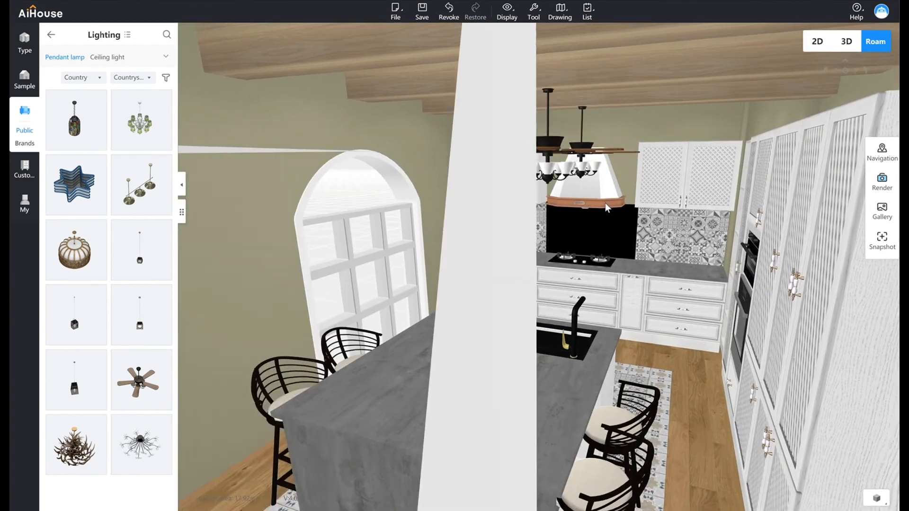
pyautogui.click(503, 184)
pyautogui.moveTo(501, 132); pyautogui.dragTo(397, 219)
pyautogui.moveTo(556, 266); pyautogui.dragTo(626, 380)
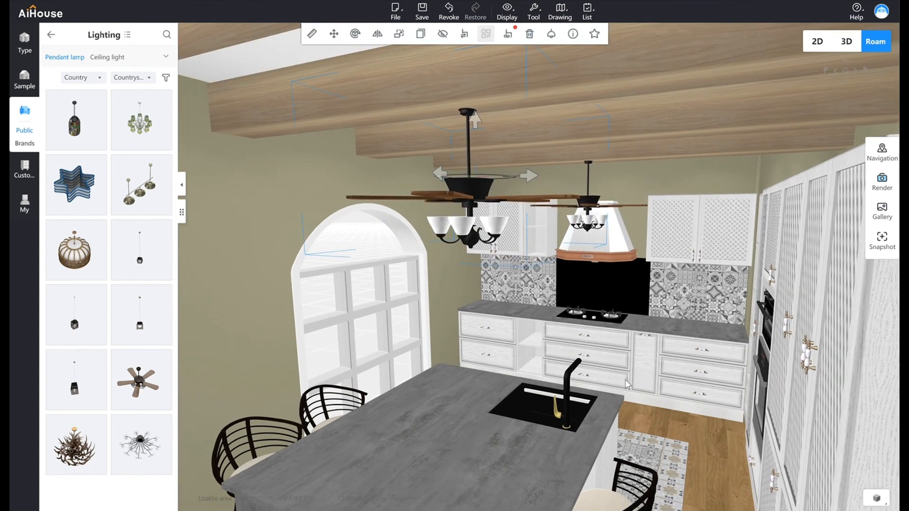
# Browse the kitchen supplies library and narrow it to tableware.
pyautogui.press('d')
pyautogui.press('s')
pyautogui.press('a')
pyautogui.press('w')
pyautogui.click(51, 35)
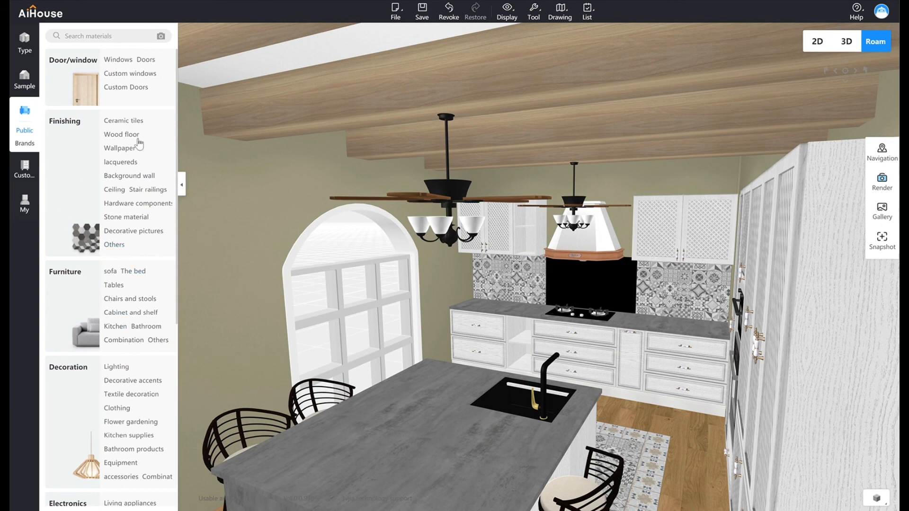
pyautogui.click(123, 437)
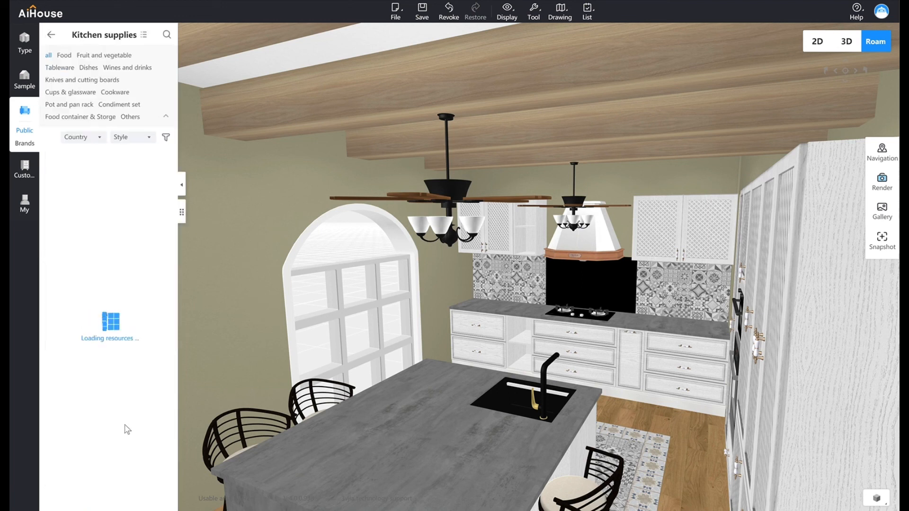
pyautogui.scroll(-5, 179, 265)
pyautogui.scroll(-10, 180, 276)
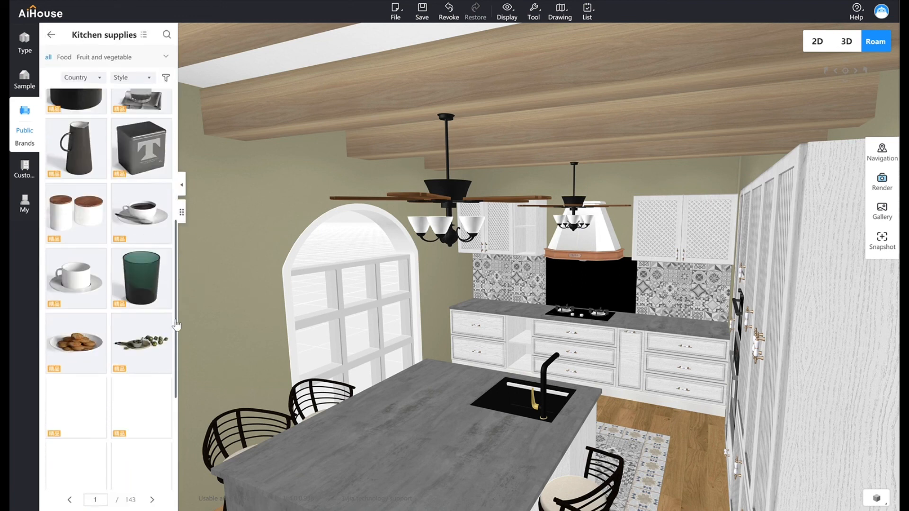
pyautogui.scroll(5, 141, 266)
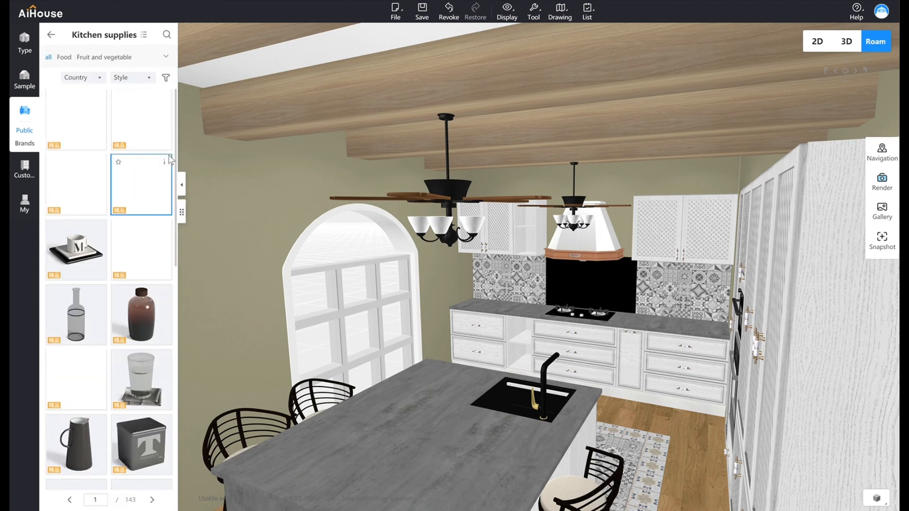
pyautogui.click(166, 57)
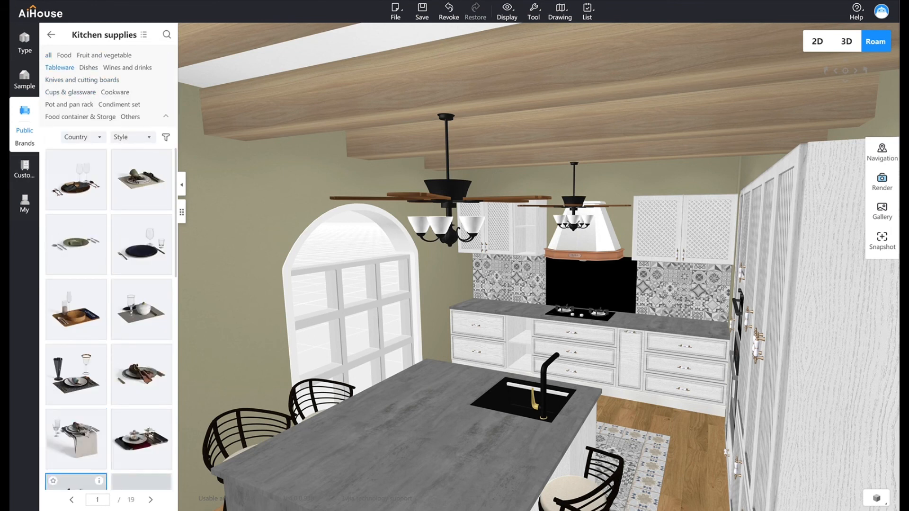
# Place the table setting with the plate, cutlery and tall dark goblet on the island in front of a barstool and adjust its position.
pyautogui.moveTo(335, 457); pyautogui.dragTo(339, 450)
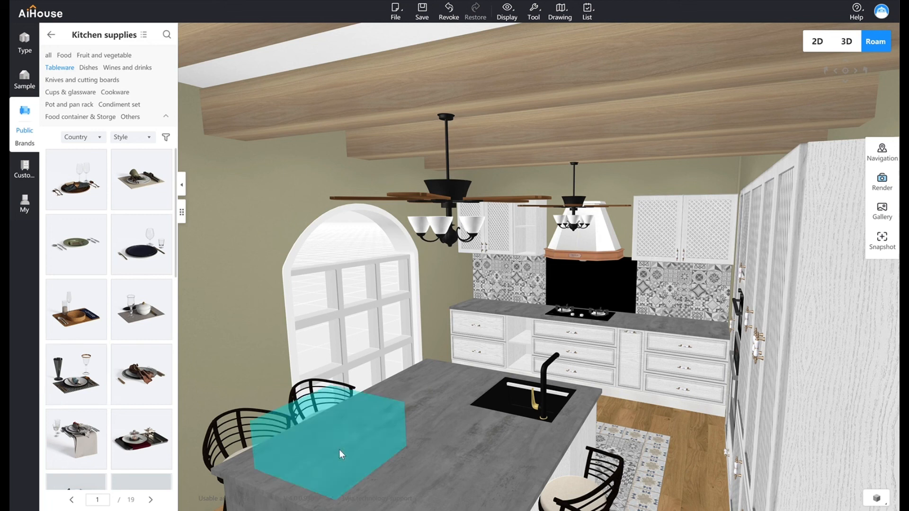
pyautogui.moveTo(285, 470)
pyautogui.mouseDown()
pyautogui.moveTo(274, 467)
pyautogui.moveTo(283, 467)
pyautogui.mouseUp()
pyautogui.moveTo(373, 441); pyautogui.dragTo(361, 441)
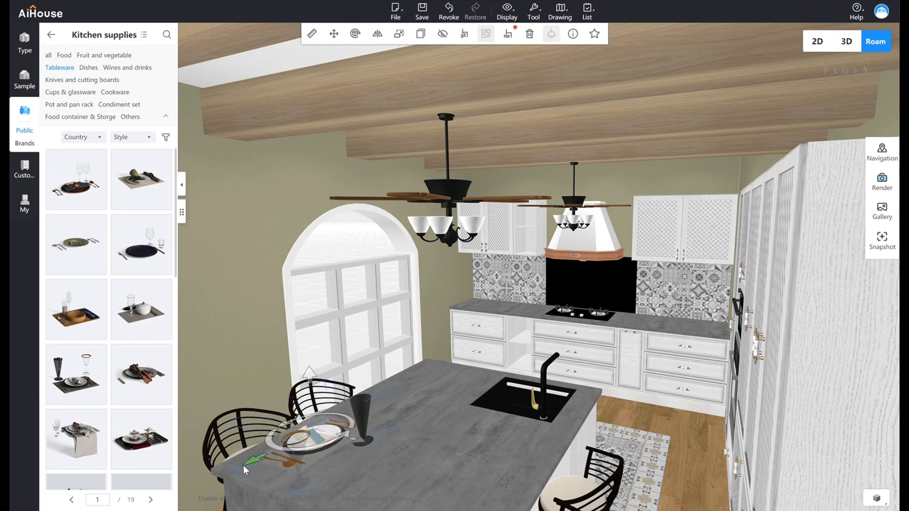
pyautogui.moveTo(243, 466); pyautogui.dragTo(239, 469)
# Duplicate the table setting until each of the four barstools has one on the island.
pyautogui.click(421, 34)
pyautogui.moveTo(330, 467); pyautogui.dragTo(280, 482, button='right')
pyautogui.moveTo(281, 484); pyautogui.dragTo(574, 497)
pyautogui.click(421, 36)
pyautogui.moveTo(530, 460); pyautogui.dragTo(427, 471)
pyautogui.click(425, 40)
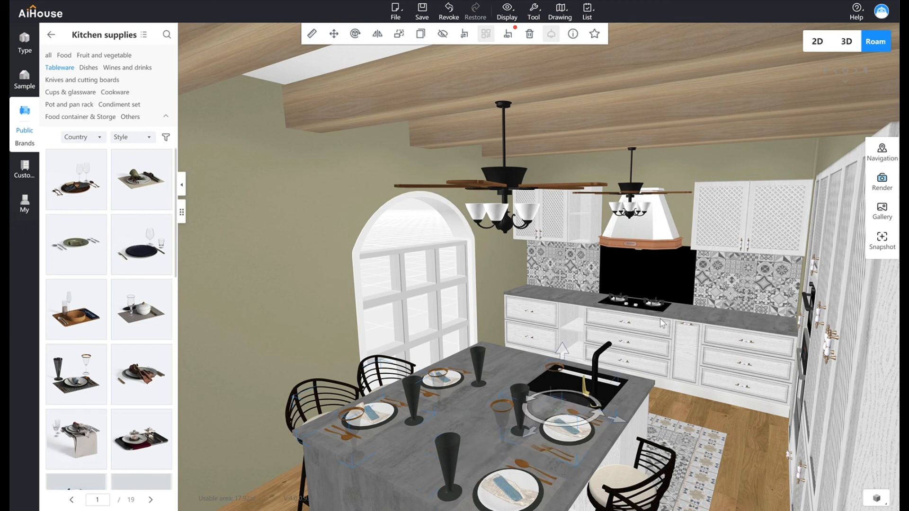
# Fine-tune the positions of the two table settings on the sink side of the island so they line up with their stools.
pyautogui.click(705, 376)
pyautogui.click(721, 418)
pyautogui.press('s')
pyautogui.press('d')
pyautogui.click(563, 425)
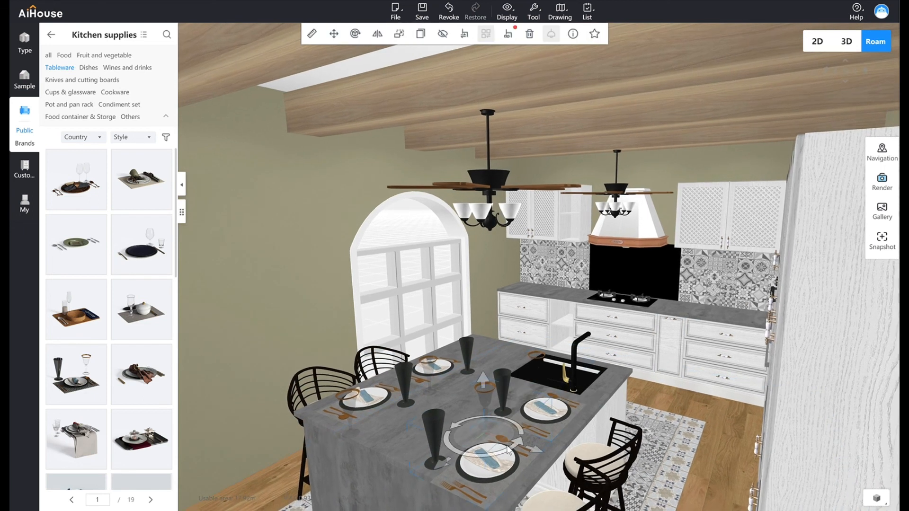
pyautogui.click(553, 416)
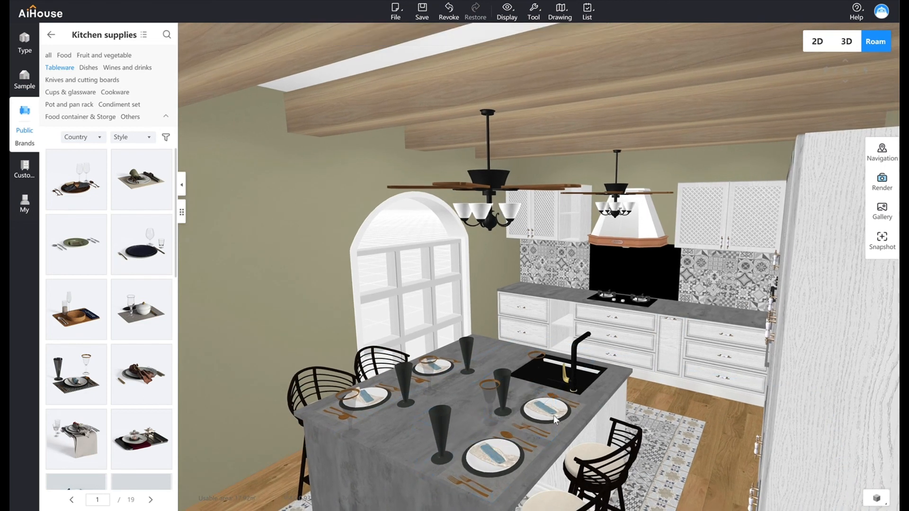
pyautogui.moveTo(503, 416); pyautogui.dragTo(504, 414)
pyautogui.click(714, 422)
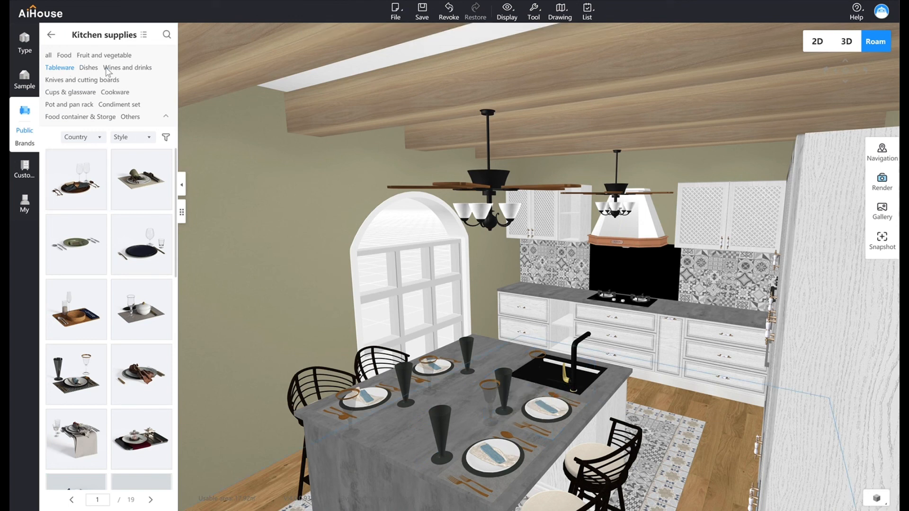
# Place the glass sauce bottle from the condiment sets in the middle of the island.
pyautogui.click(116, 104)
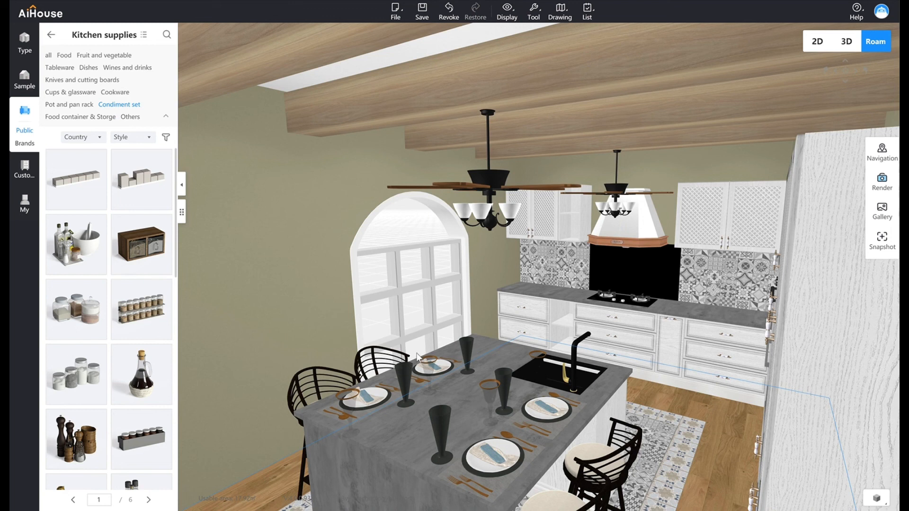
pyautogui.moveTo(445, 401); pyautogui.dragTo(445, 388)
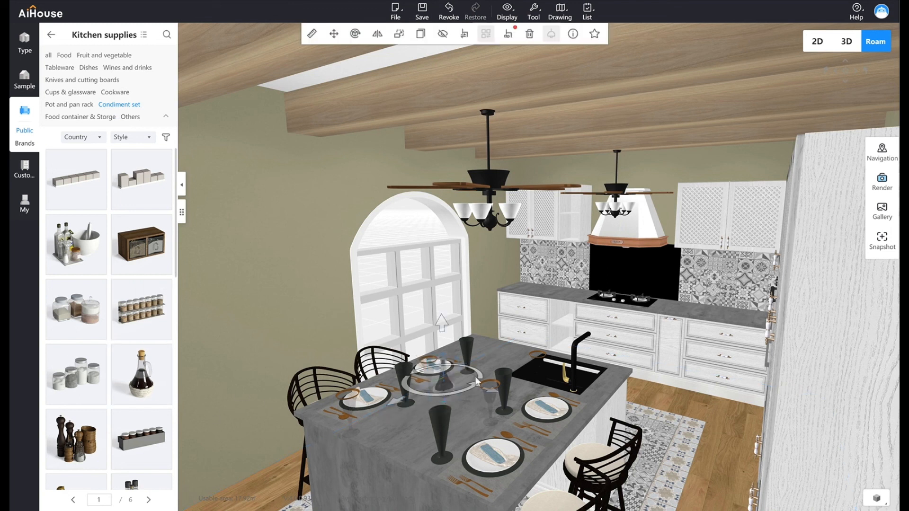
pyautogui.scroll(10, 559, 305)
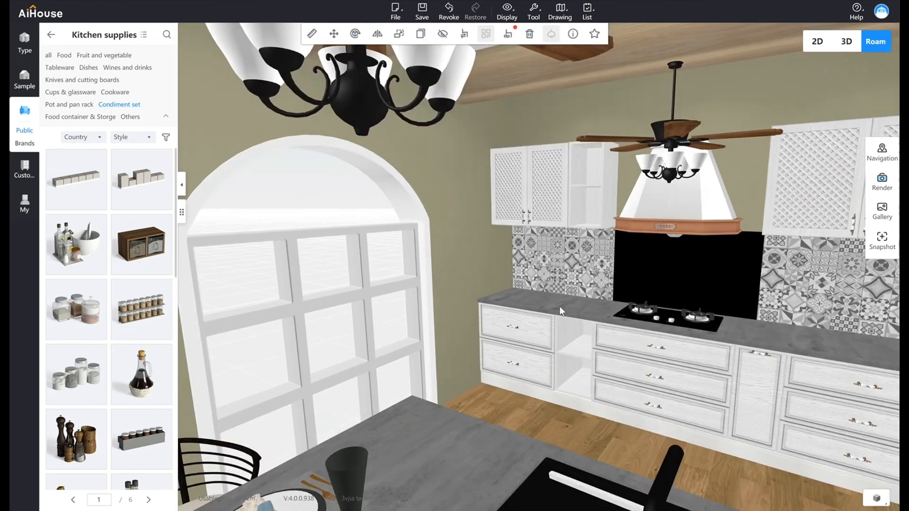
pyautogui.moveTo(591, 374); pyautogui.dragTo(648, 372)
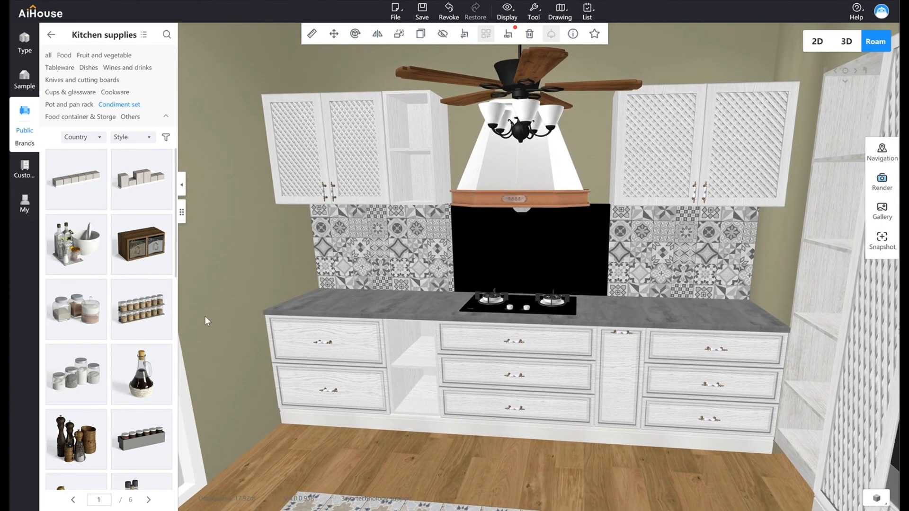
# Find the condiment set with white corked bottles on a wooden tray and place it on the island.
pyautogui.scroll(-6, 89, 383)
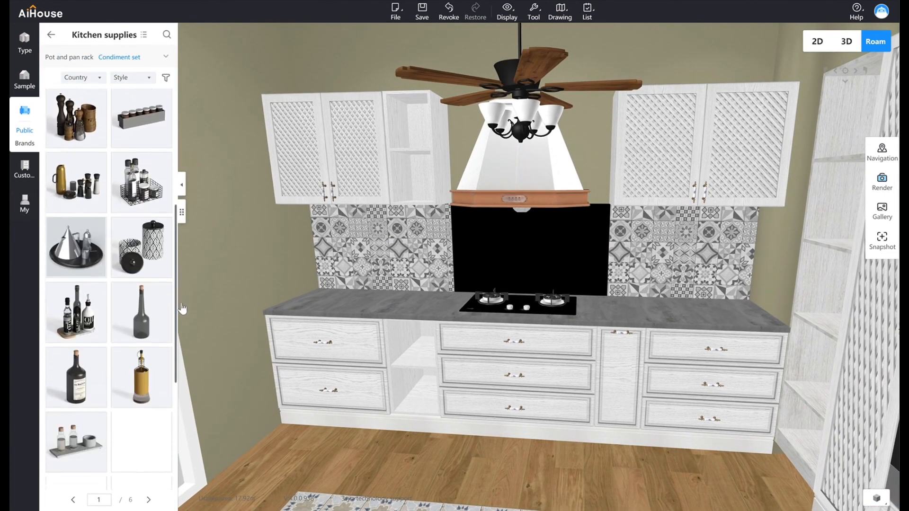
pyautogui.scroll(-2, 184, 402)
pyautogui.scroll(-10, 353, 403)
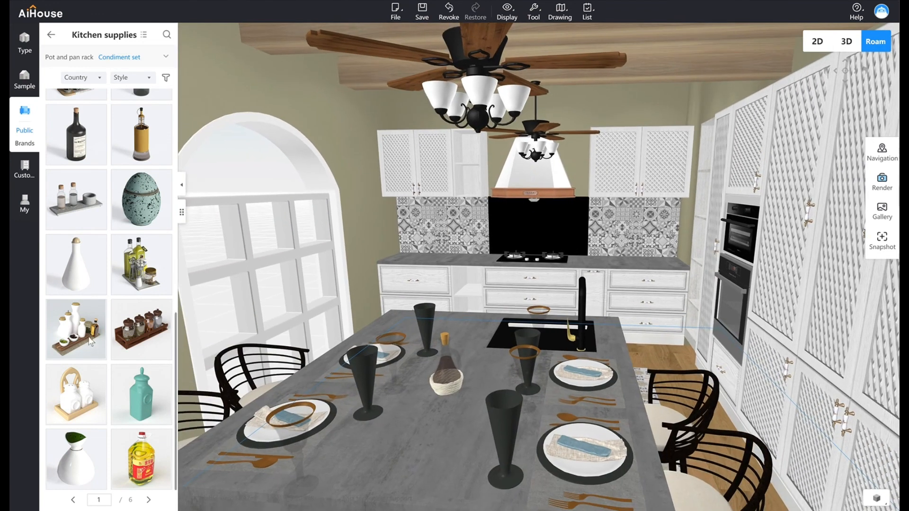
pyautogui.moveTo(90, 341); pyautogui.dragTo(407, 426)
pyautogui.moveTo(448, 387); pyautogui.dragTo(389, 389)
# Delete the single sauce bottle and move the white condiment set to the middle of the island.
pyautogui.moveTo(445, 338); pyautogui.dragTo(496, 293)
pyautogui.press('Delete')
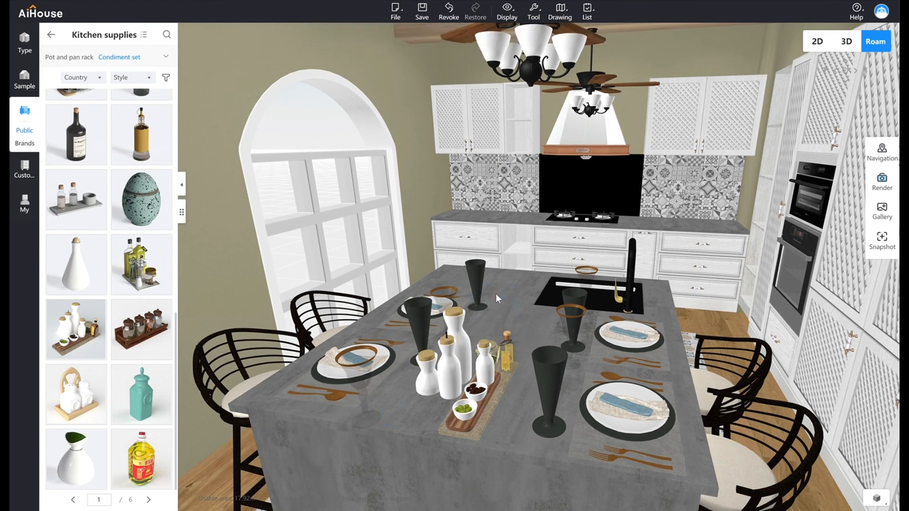
pyautogui.click(477, 370)
pyautogui.moveTo(477, 371); pyautogui.dragTo(500, 340)
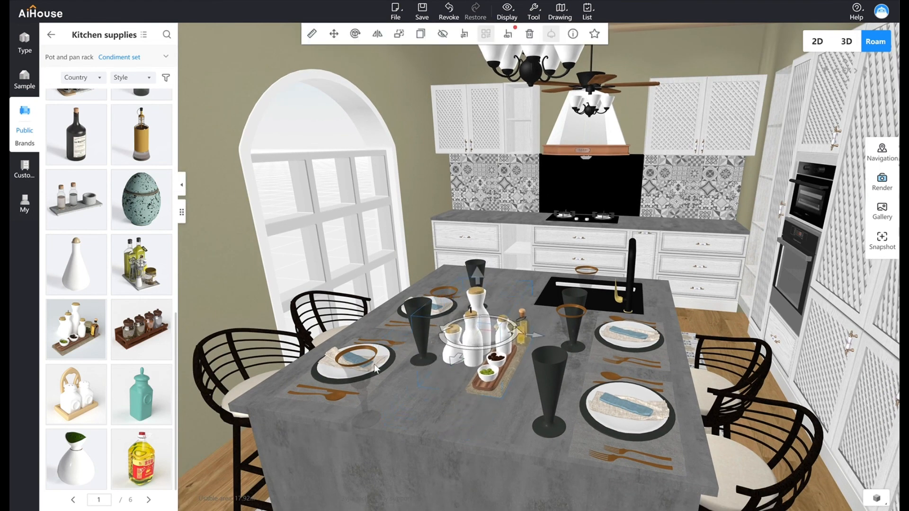
pyautogui.click(490, 203)
# Place a hanging utensil rack from the pot and pan racks on the tiled backsplash between the cooktop and the tall cabinets.
pyautogui.click(166, 56)
pyautogui.scroll(6, 144, 311)
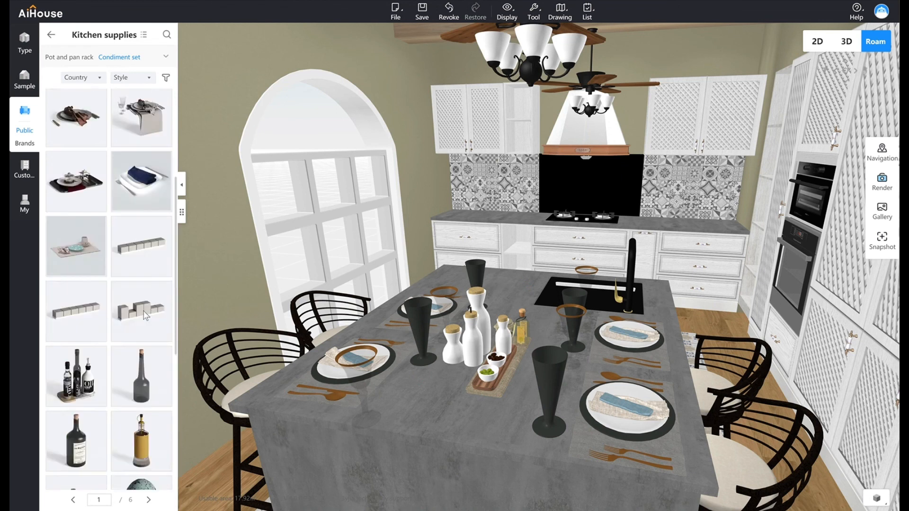
pyautogui.scroll(5, 144, 311)
pyautogui.click(166, 57)
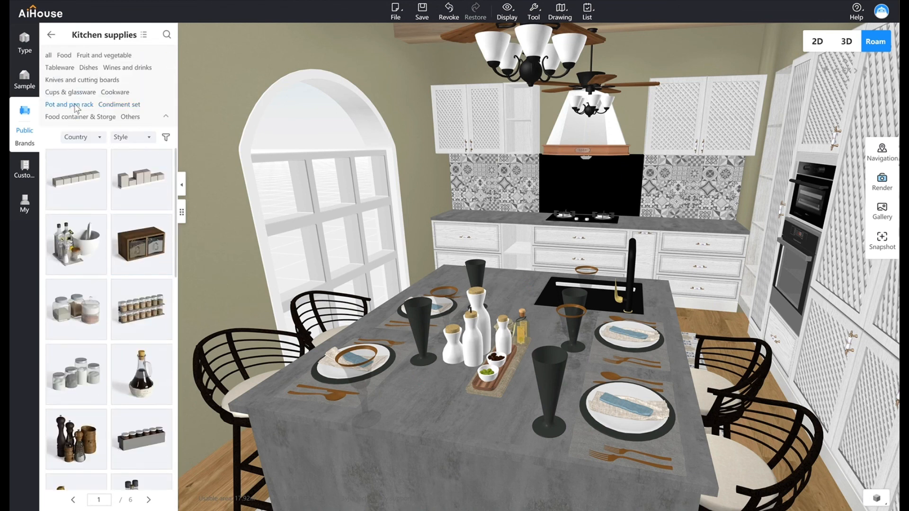
pyautogui.click(75, 105)
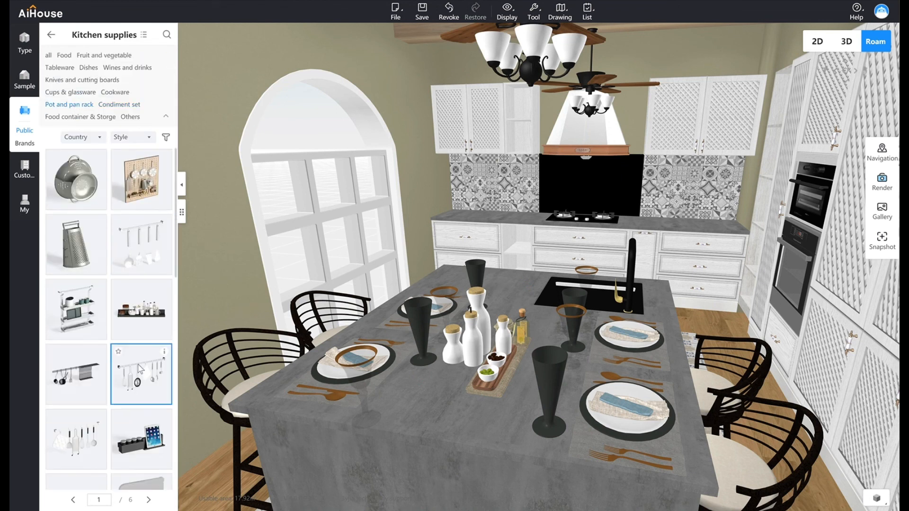
pyautogui.moveTo(176, 265); pyautogui.dragTo(200, 305)
pyautogui.click(76, 149)
pyautogui.click(689, 196)
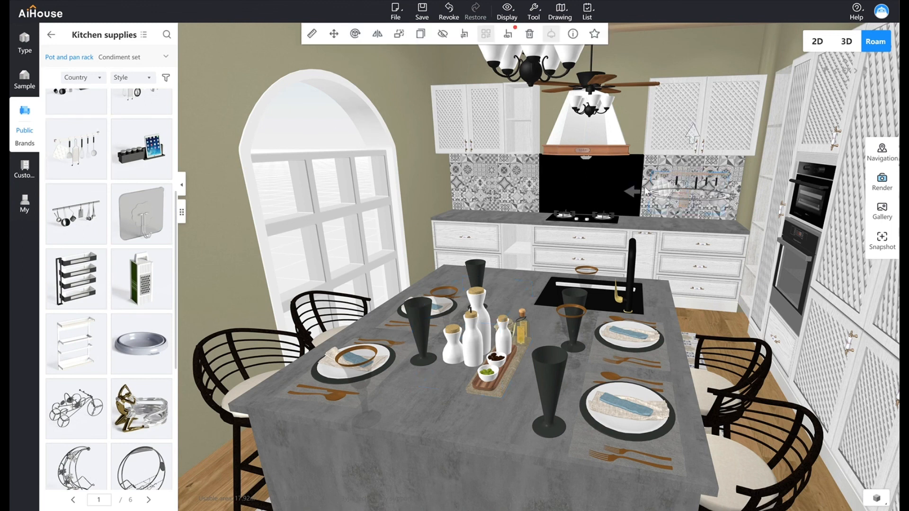
# Place a toaster from the other kitchen appliances on the back countertop near the arched window.
pyautogui.scroll(3, 142, 237)
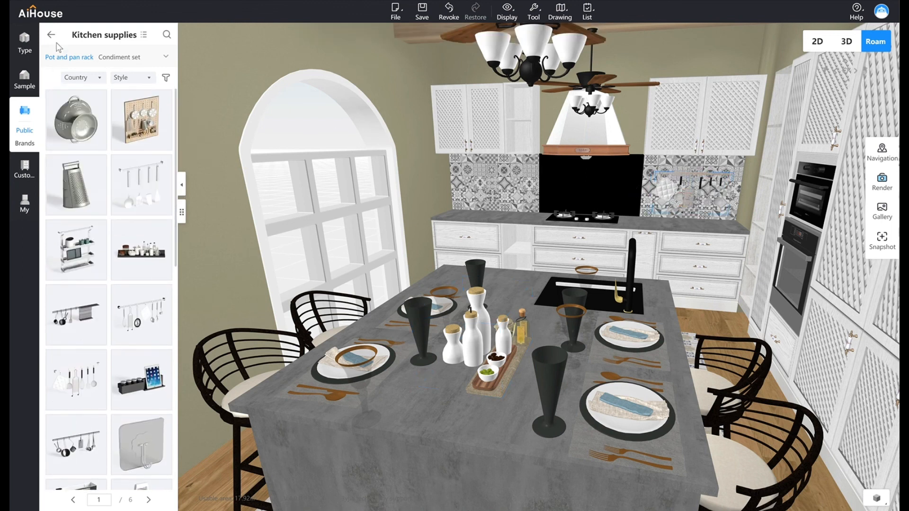
pyautogui.click(51, 35)
pyautogui.scroll(-5, 179, 308)
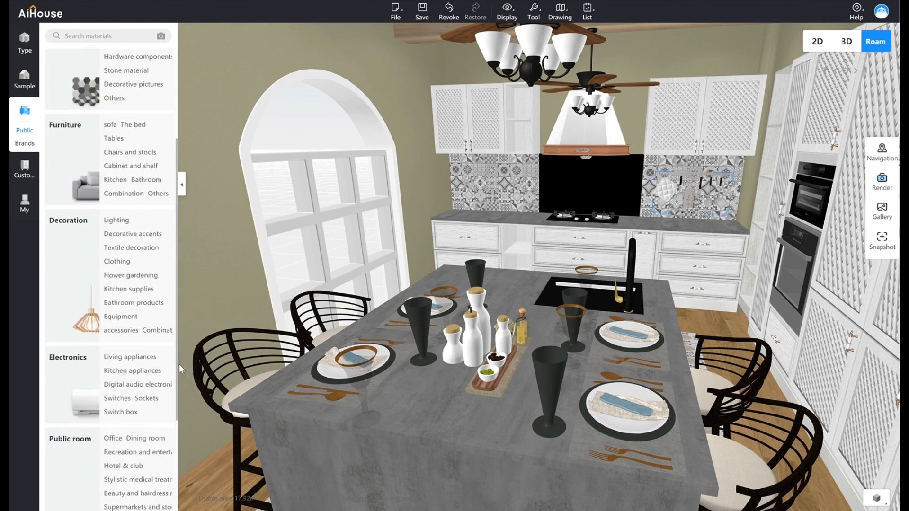
pyautogui.click(128, 330)
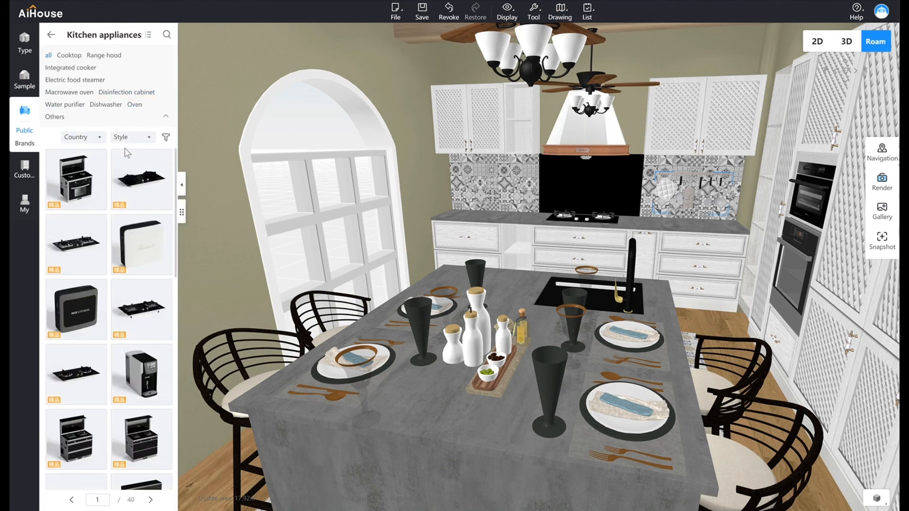
pyautogui.click(55, 117)
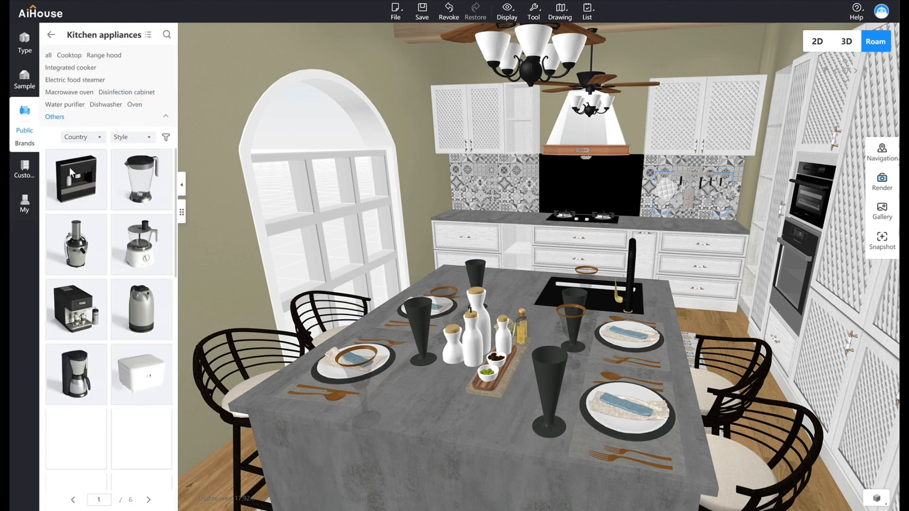
pyautogui.scroll(-5, 176, 263)
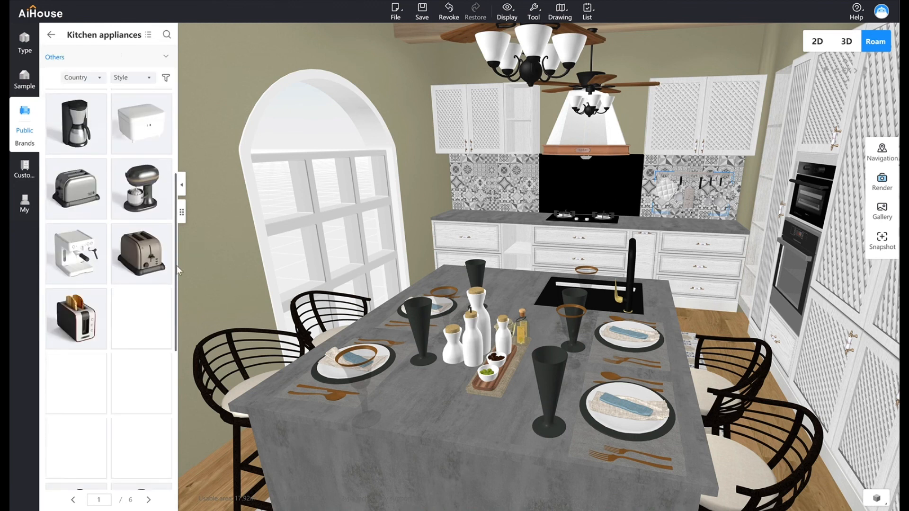
pyautogui.moveTo(177, 265); pyautogui.dragTo(175, 328)
pyautogui.click(474, 212)
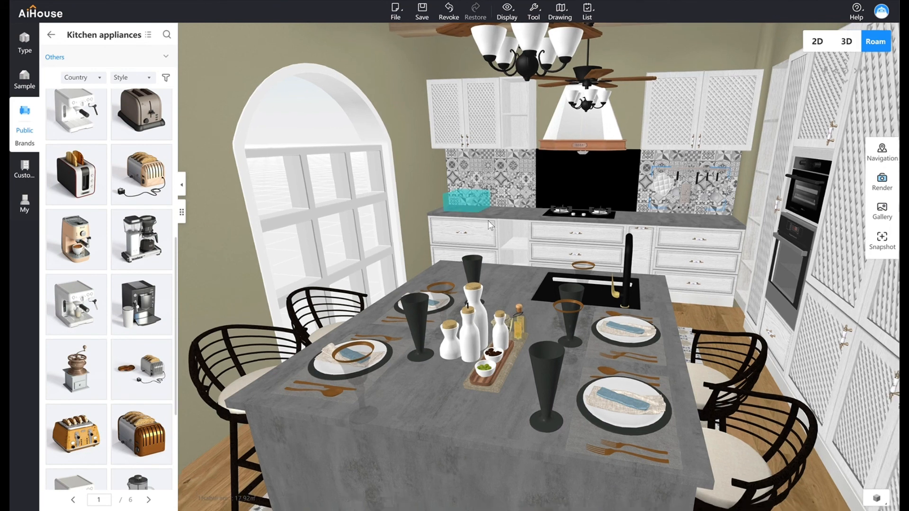
pyautogui.moveTo(705, 303); pyautogui.dragTo(513, 319)
pyautogui.scroll(5, 533, 370)
pyautogui.scroll(-8, 533, 370)
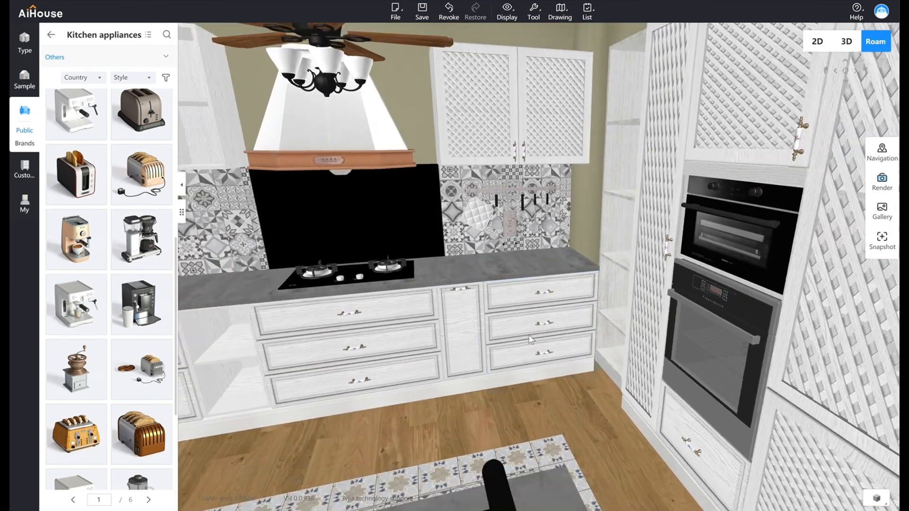
# Place a row of upright books from the books and magazines decorations in the open wall cabinet beside the range hood.
pyautogui.click(51, 35)
pyautogui.click(132, 195)
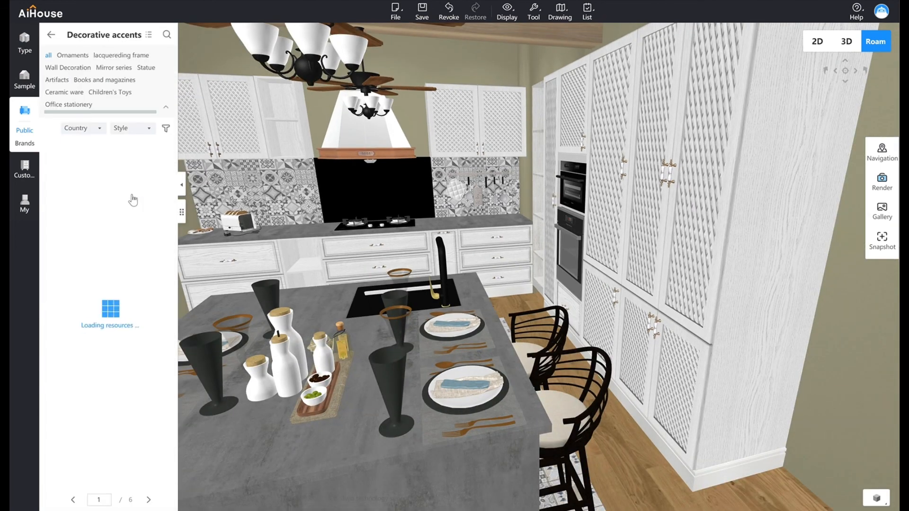
pyautogui.click(104, 80)
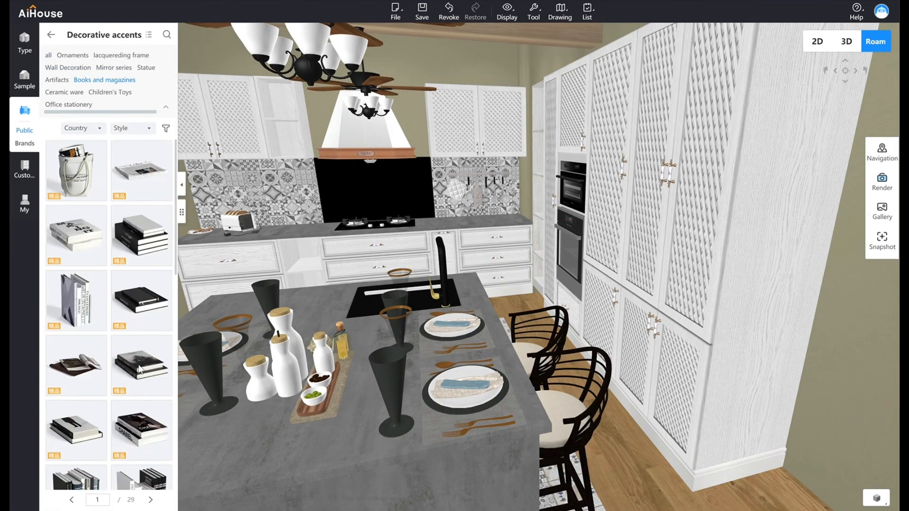
pyautogui.scroll(2, 288, 247)
pyautogui.scroll(-3, 179, 302)
pyautogui.moveTo(125, 361); pyautogui.dragTo(365, 150)
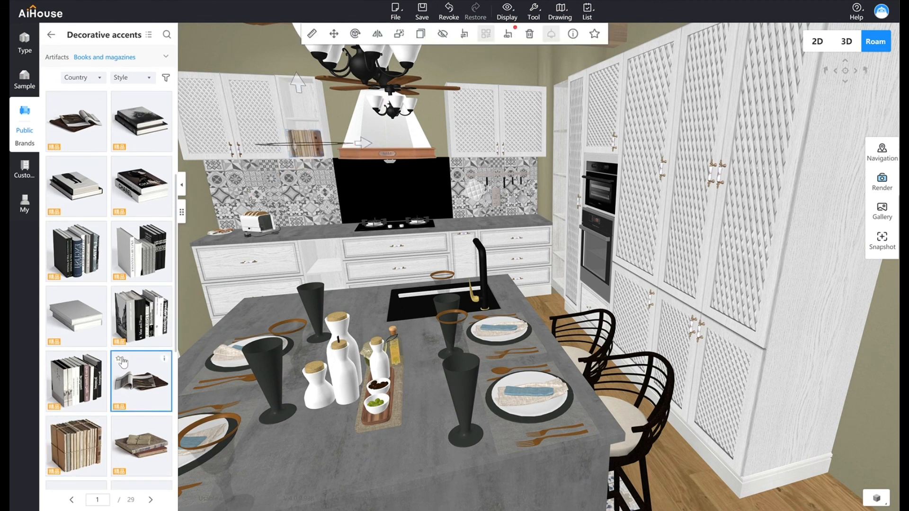
# Place a flat stack of books in the open base cabinet beside the cooktop drawers and adjust its position.
pyautogui.click(339, 271)
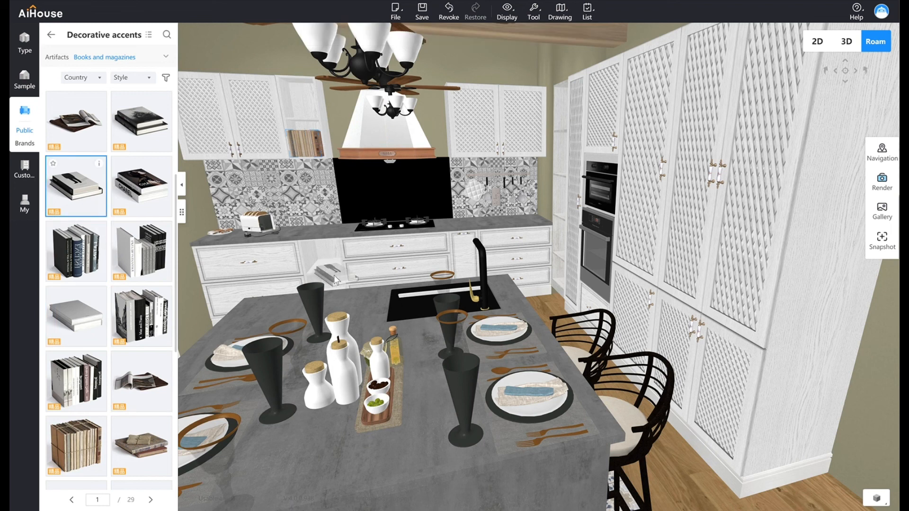
pyautogui.click(324, 279)
pyautogui.moveTo(319, 286); pyautogui.dragTo(386, 263)
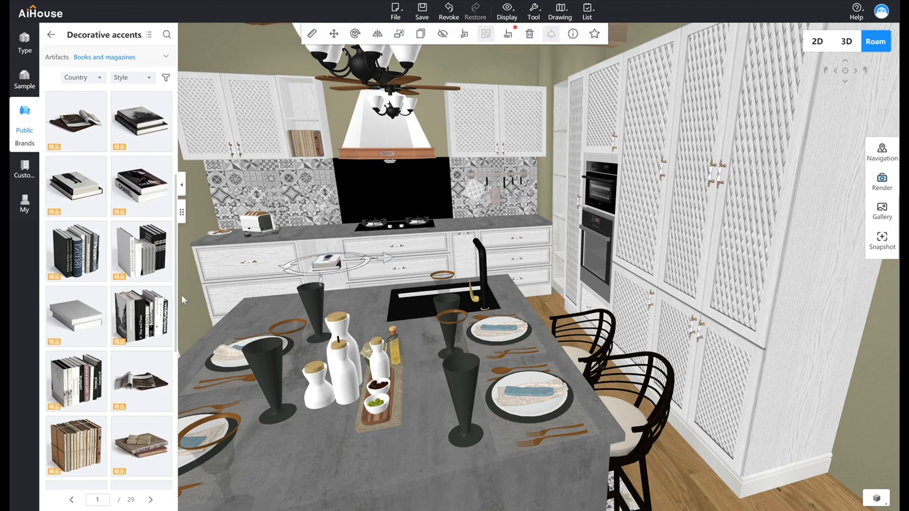
# Place a pair of upright books in the upper compartment of the open wall cabinet beside the range hood and adjust their position.
pyautogui.scroll(2, 128, 265)
pyautogui.click(76, 176)
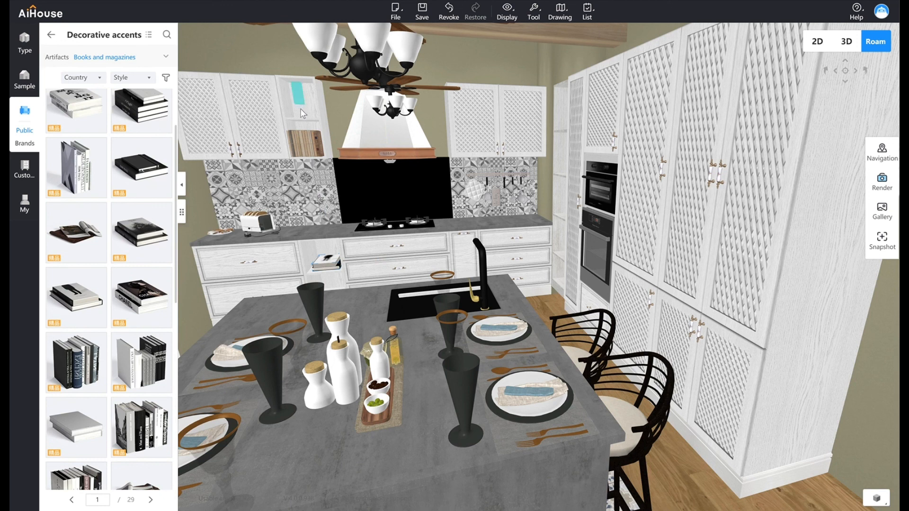
pyautogui.click(289, 107)
pyautogui.moveTo(299, 98); pyautogui.dragTo(293, 86)
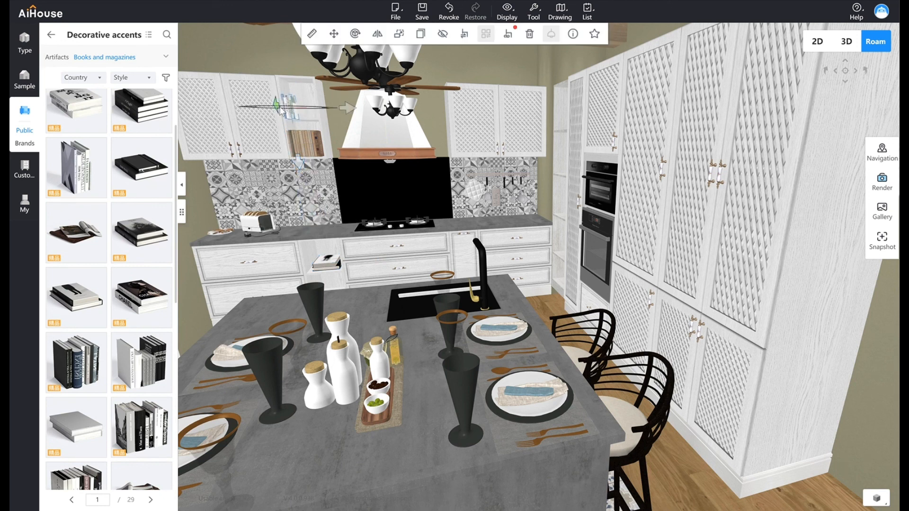
pyautogui.click(299, 160)
pyautogui.press('Escape')
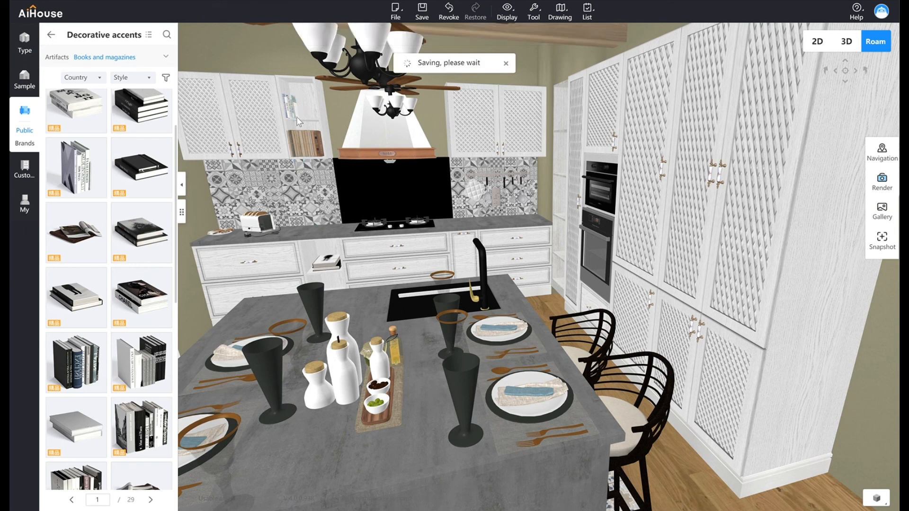
# Browse the books and magazines for another decoration and place the newspaper on the island countertop near the sink.
pyautogui.scroll(-5, 165, 305)
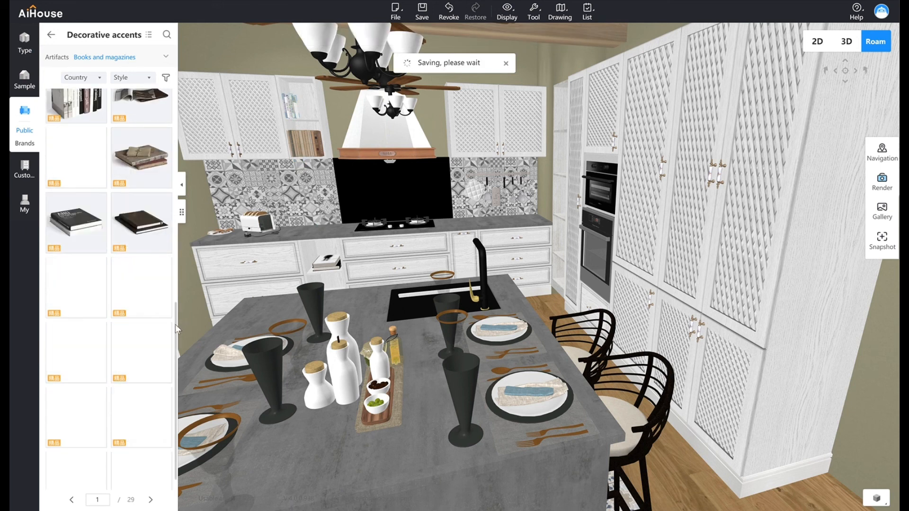
pyautogui.scroll(3, 176, 312)
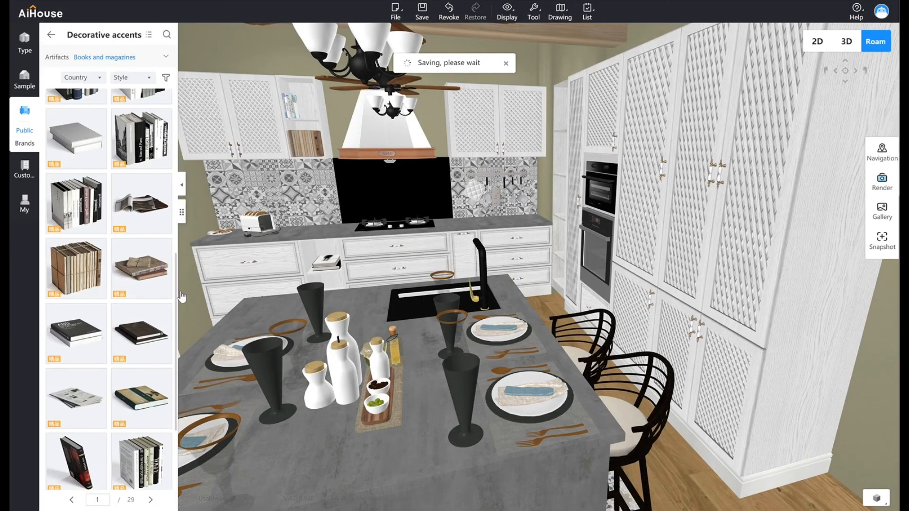
pyautogui.scroll(-3, 180, 290)
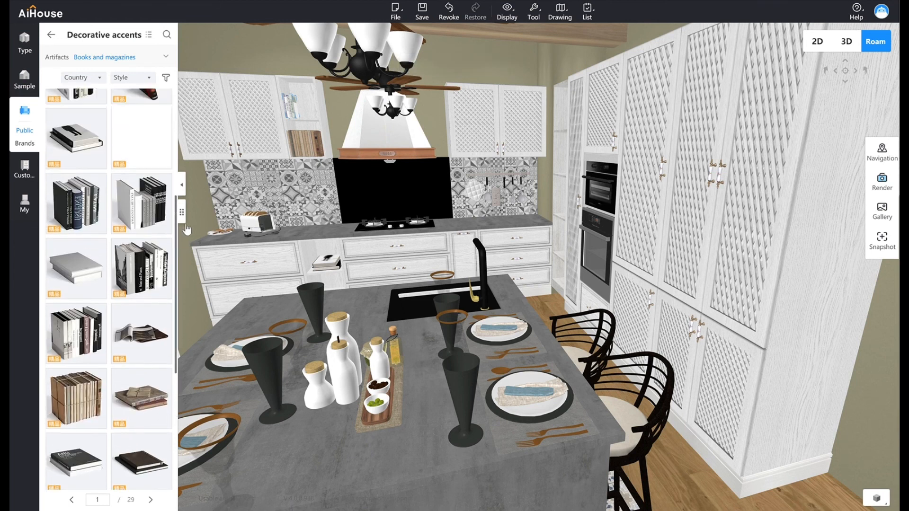
pyautogui.click(151, 499)
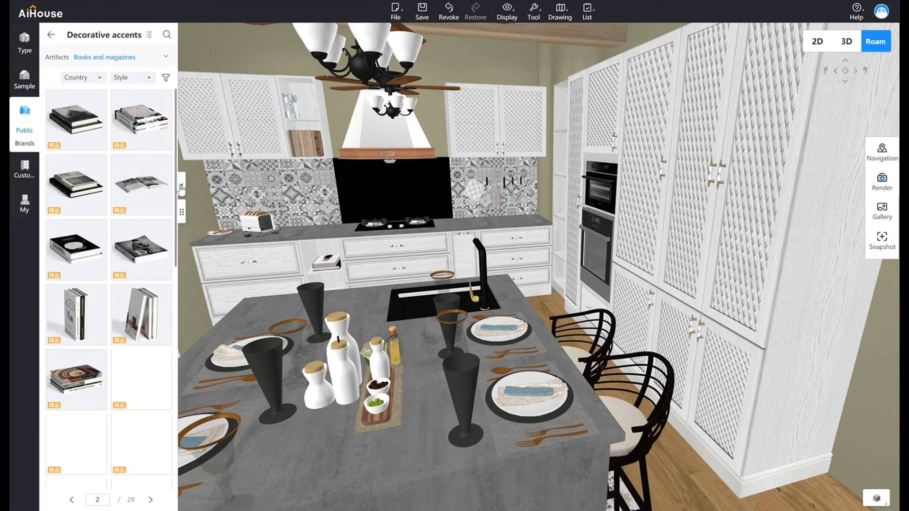
pyautogui.scroll(-7, 161, 284)
pyautogui.moveTo(187, 420); pyautogui.dragTo(182, 157)
pyautogui.click(72, 500)
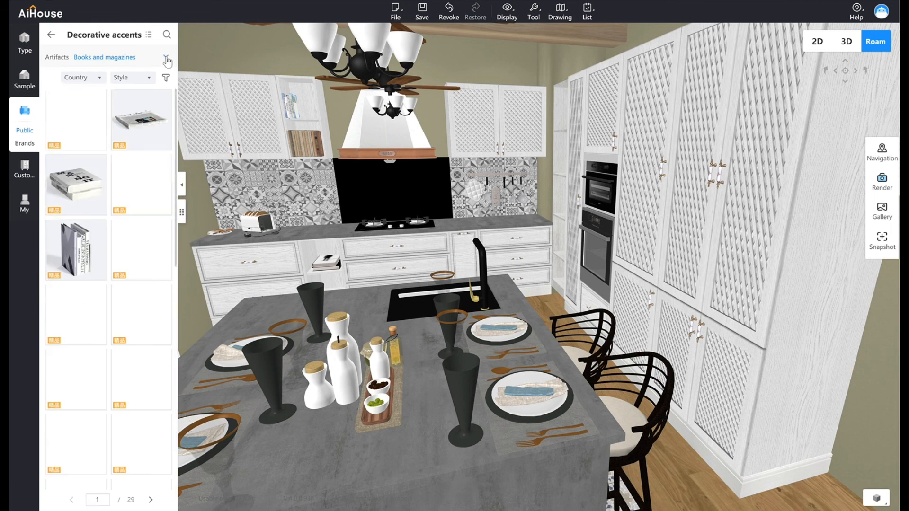
pyautogui.click(302, 301)
pyautogui.moveTo(302, 301); pyautogui.dragTo(358, 358)
# Place a tall broad-leaved potted plant from the green plants on the wooden floor in the corner near the white door.
pyautogui.press('a')
pyautogui.click(821, 395)
pyautogui.press('d')
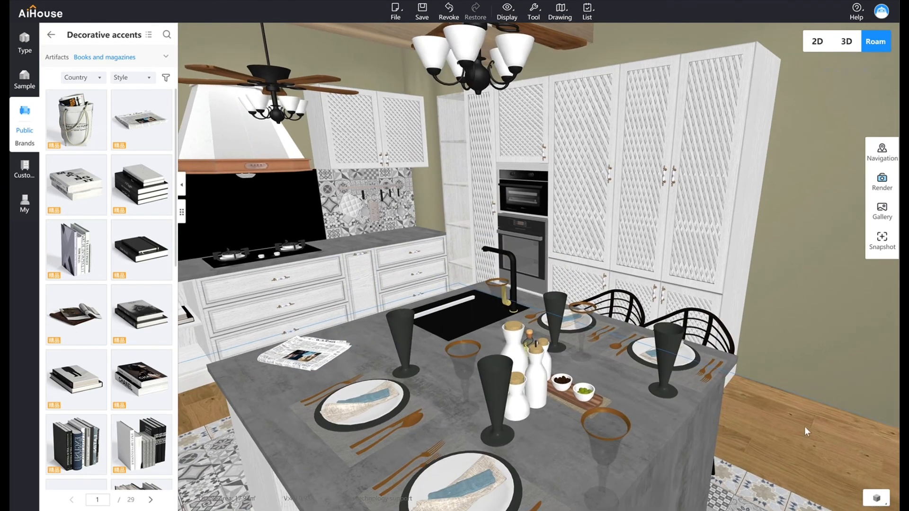
pyautogui.moveTo(805, 427); pyautogui.dragTo(723, 399)
pyautogui.click(53, 37)
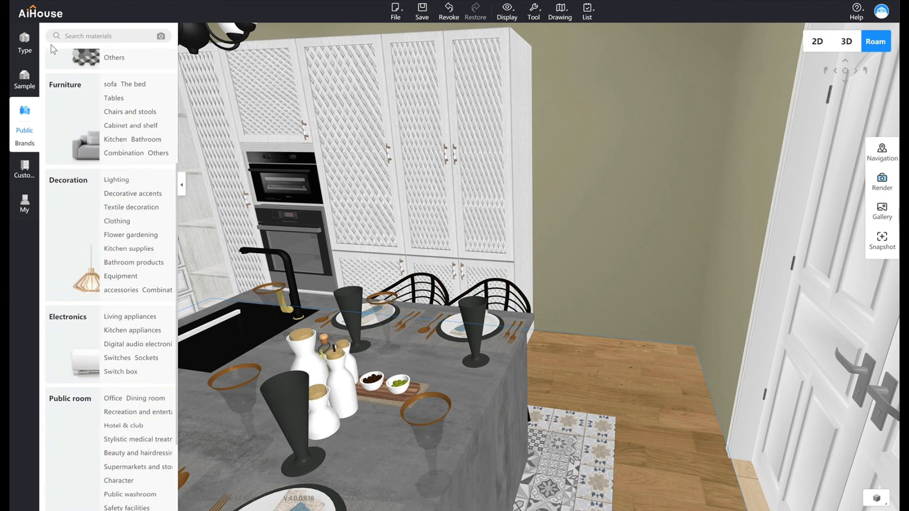
pyautogui.click(125, 235)
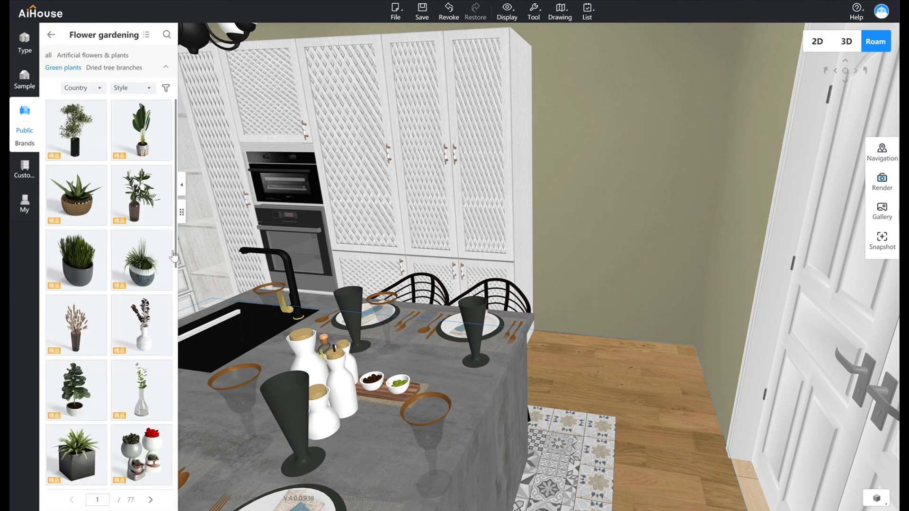
pyautogui.click(666, 352)
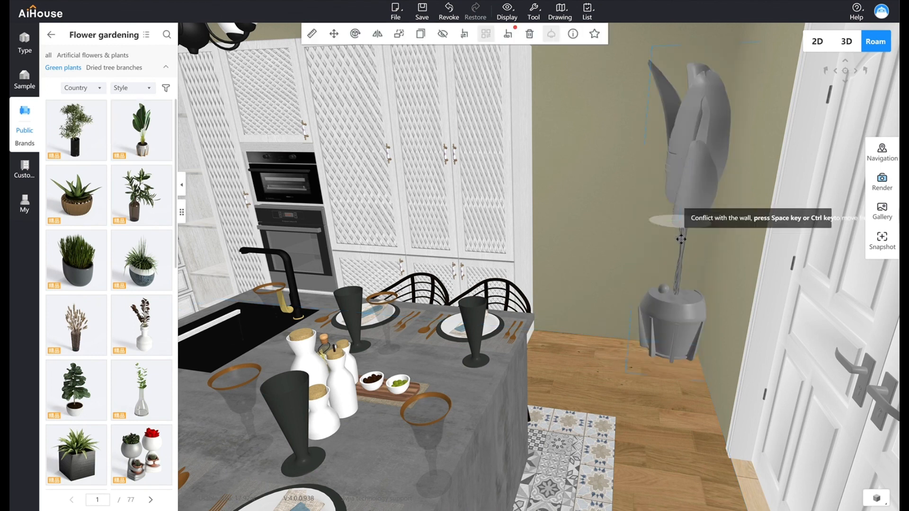
pyautogui.moveTo(671, 240); pyautogui.dragTo(634, 224)
pyautogui.moveTo(676, 407); pyautogui.dragTo(360, 406, button='right')
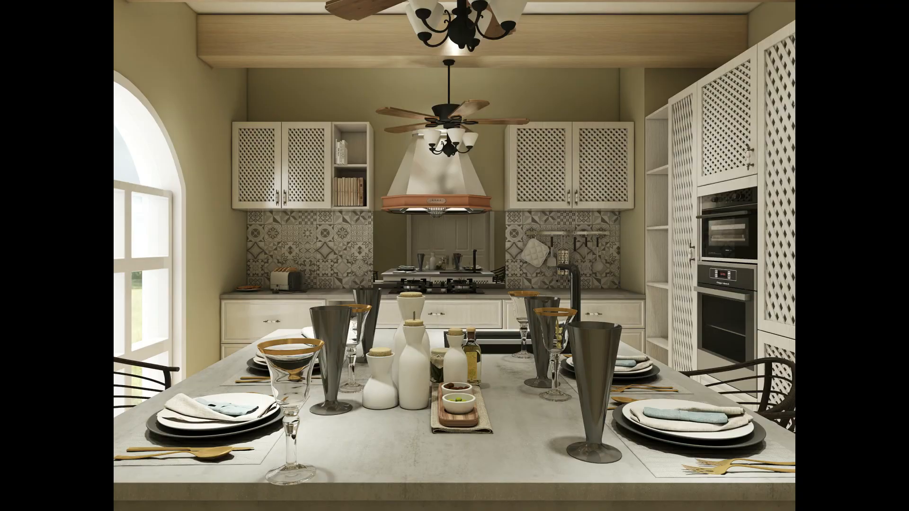